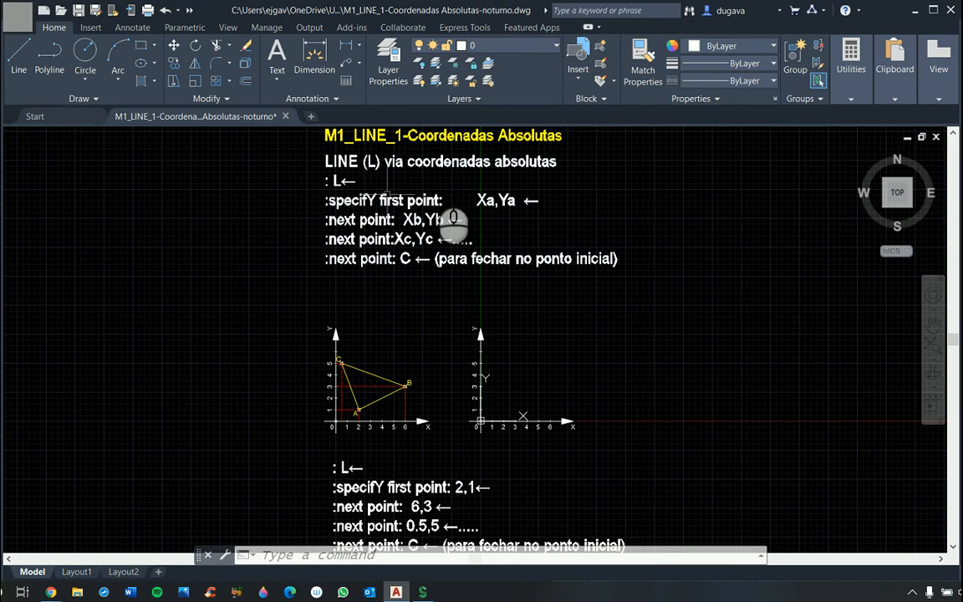
Step: Draw a freehand six-sided outline of line segments in the empty area beside the blank coordinate axes and close it to its starting point
mouse_move(496, 210)
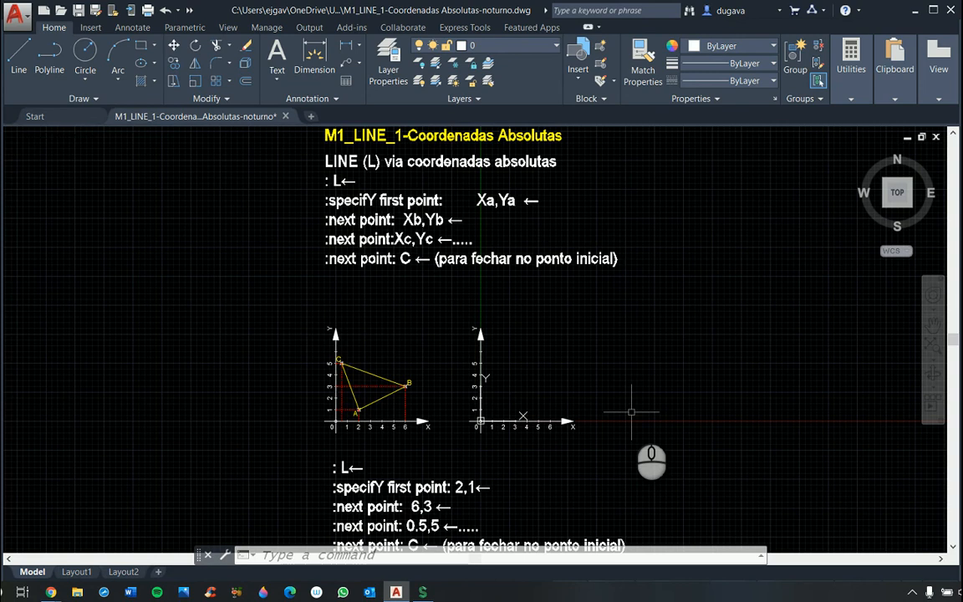
click(339, 557)
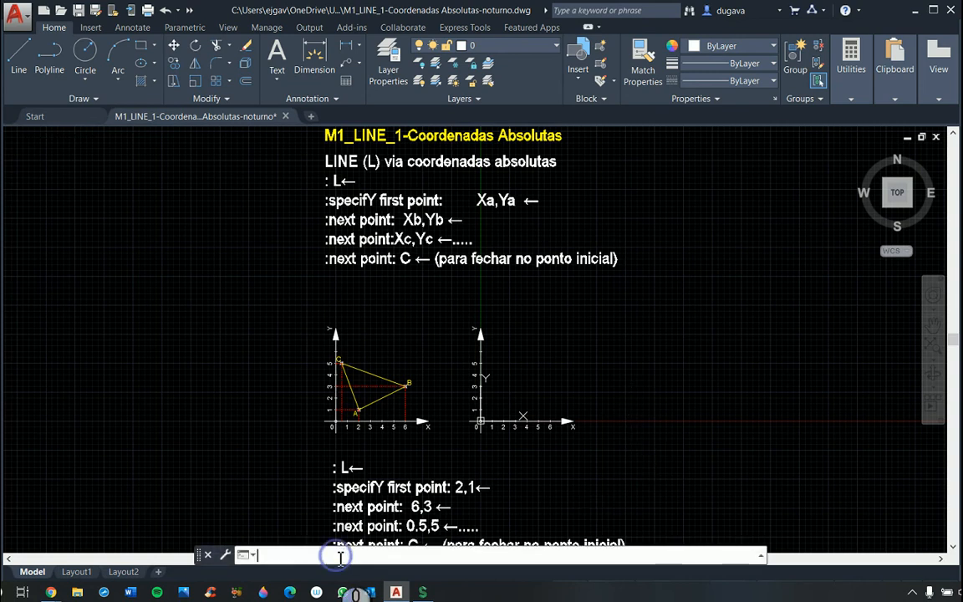
click(282, 559)
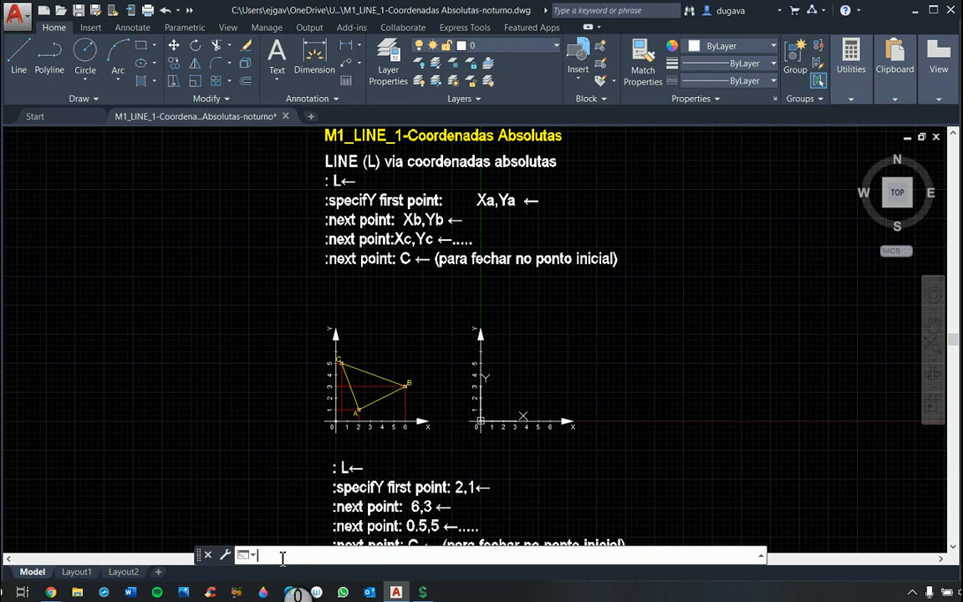
text(l)
key(Return)
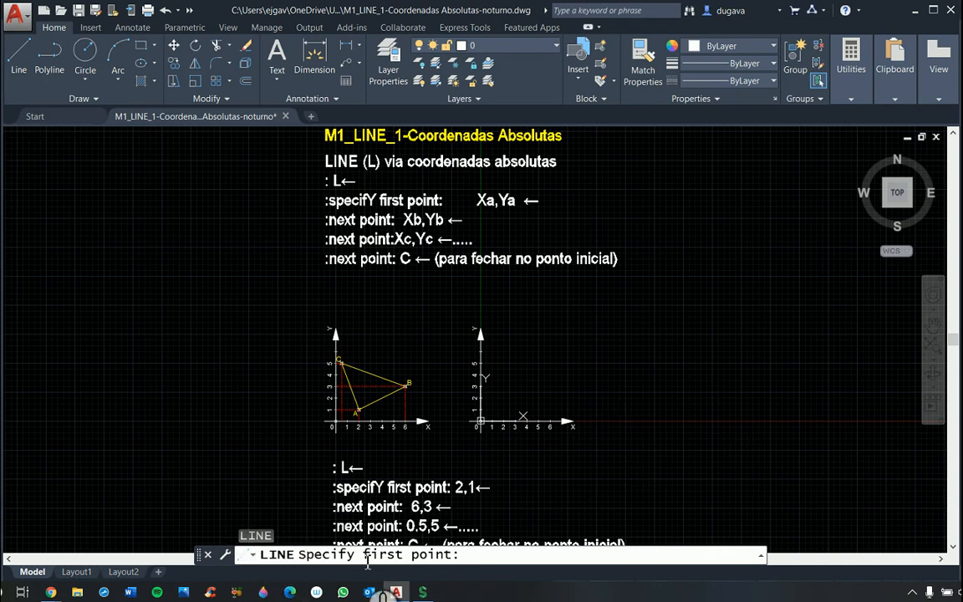
click(717, 389)
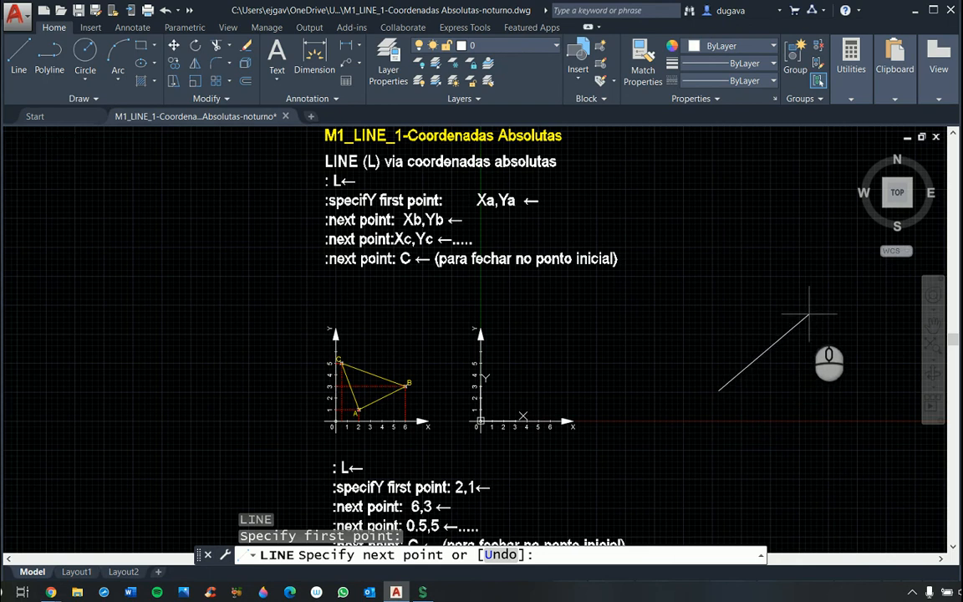
click(856, 342)
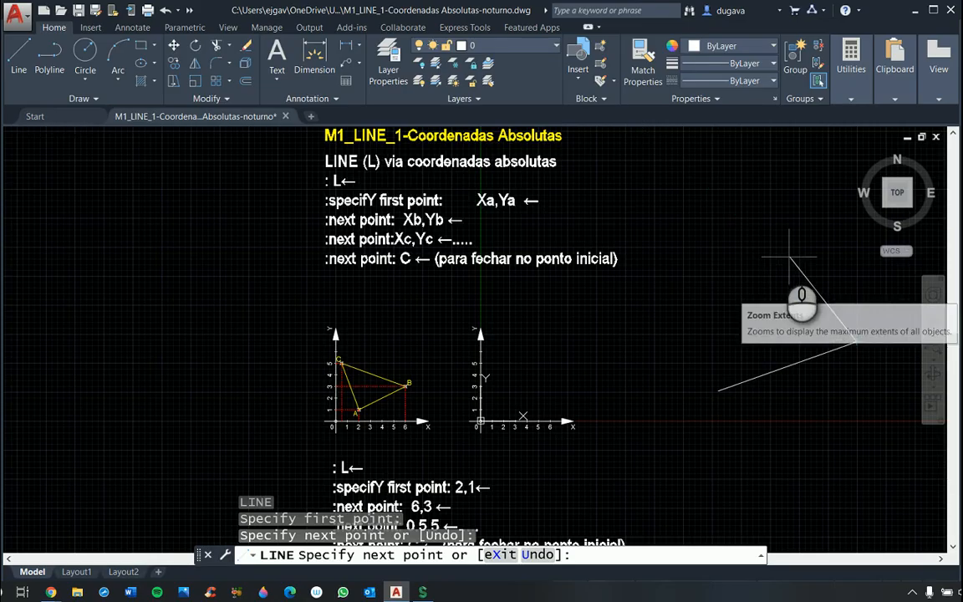
click(775, 248)
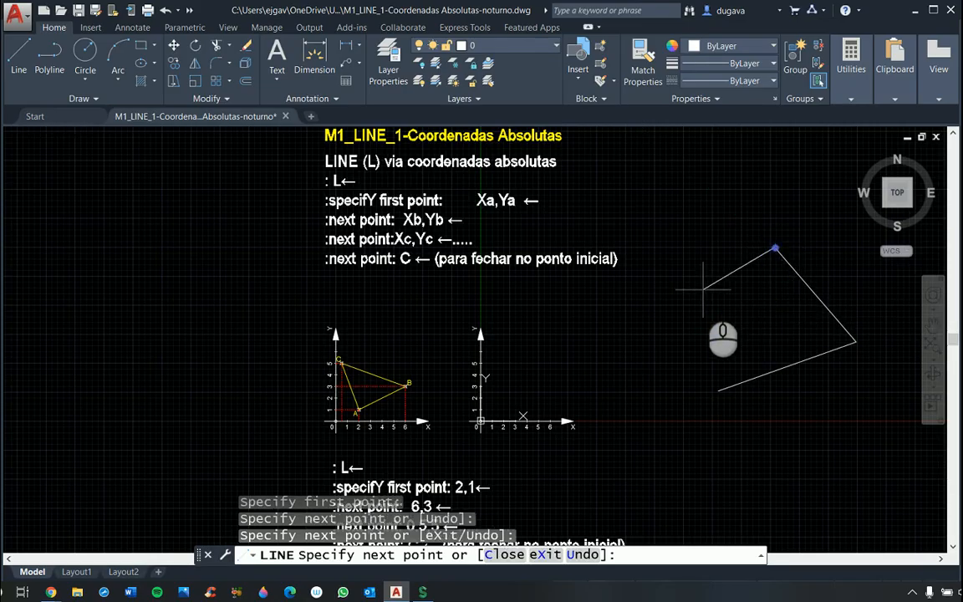
click(663, 276)
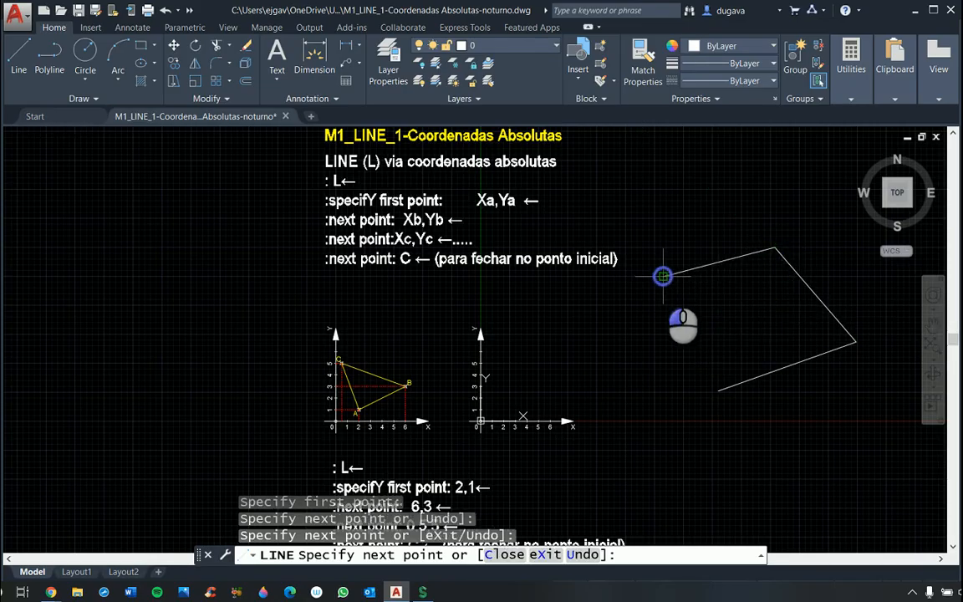
click(611, 329)
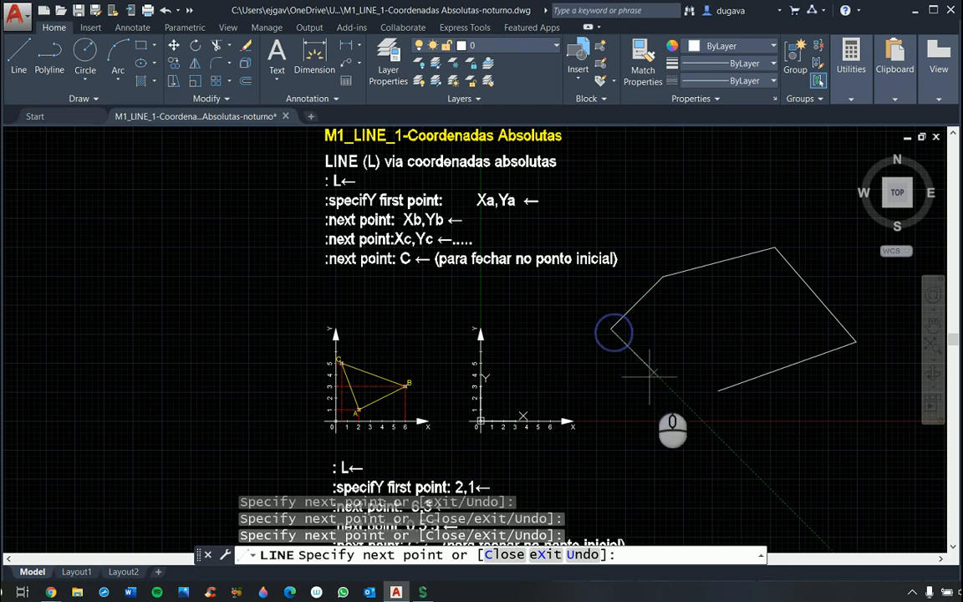
click(727, 326)
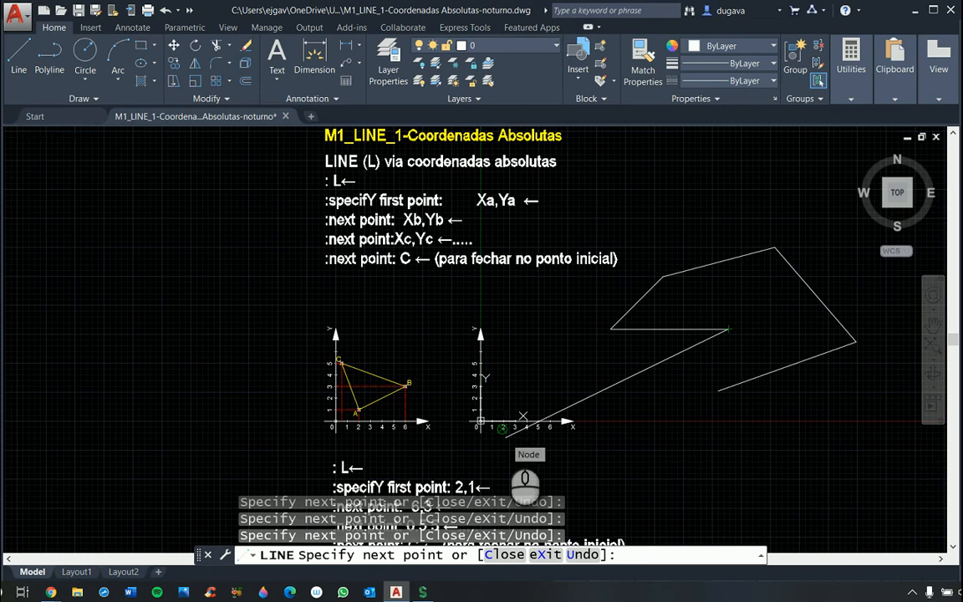
text(c)
key(Return)
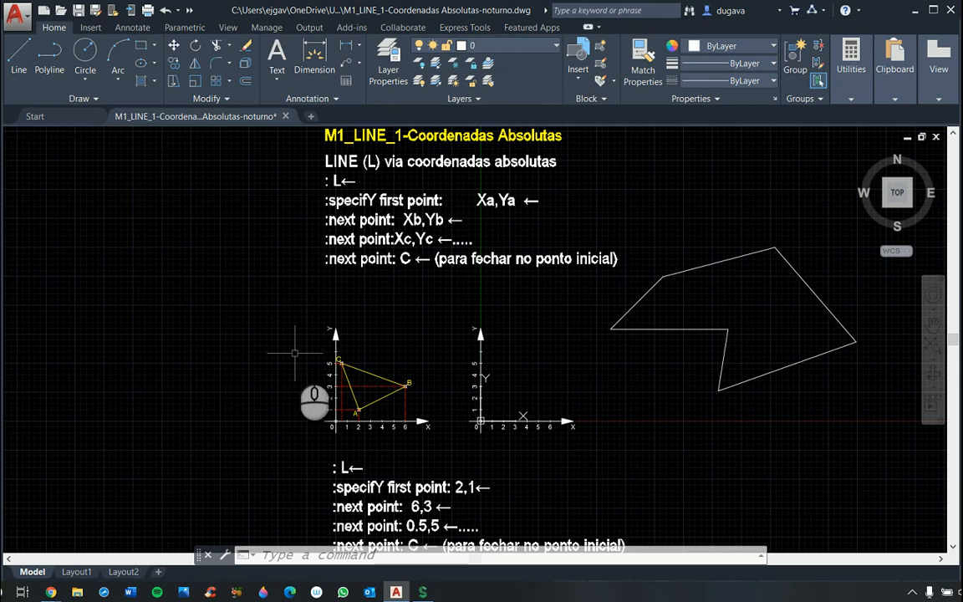
Step: Erase all six line segments of the closed outline beside the blank axes, selecting them one by one
click(263, 554)
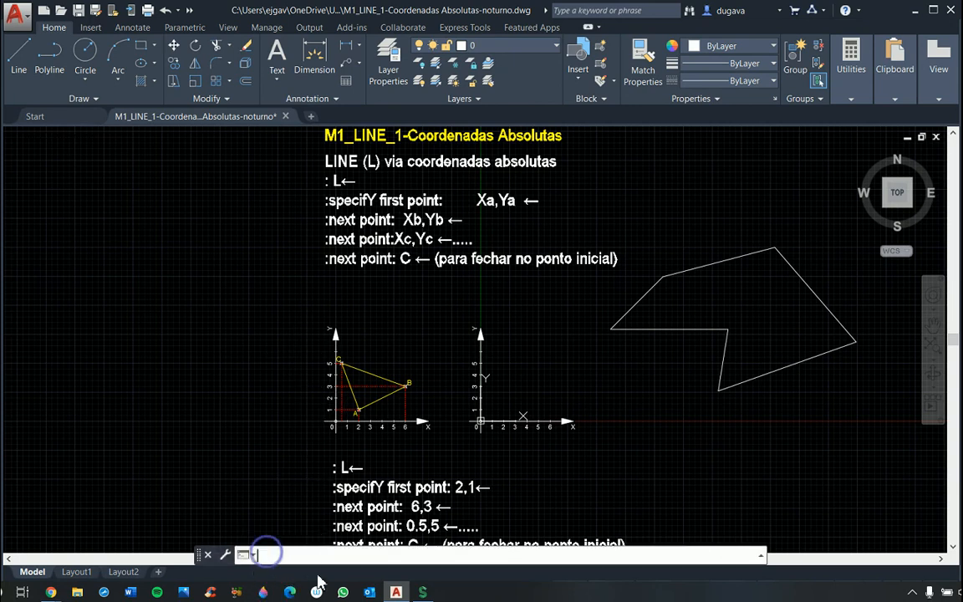
text(E)
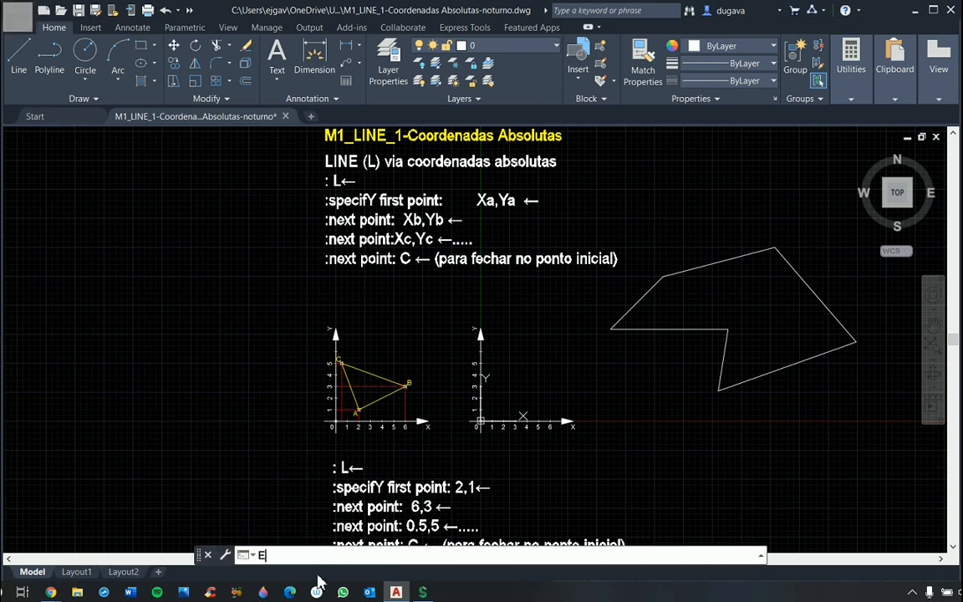
key(Return)
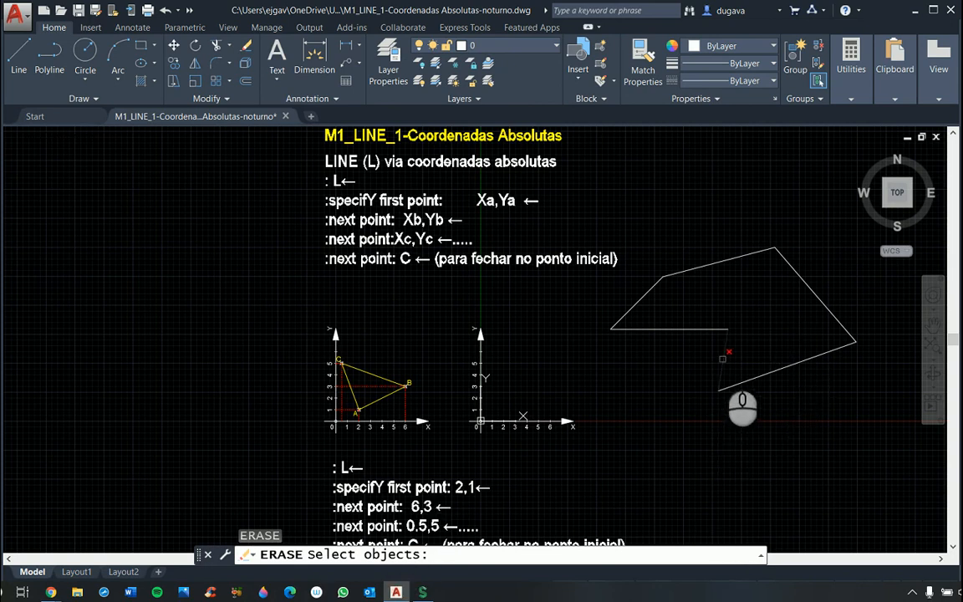
click(722, 359)
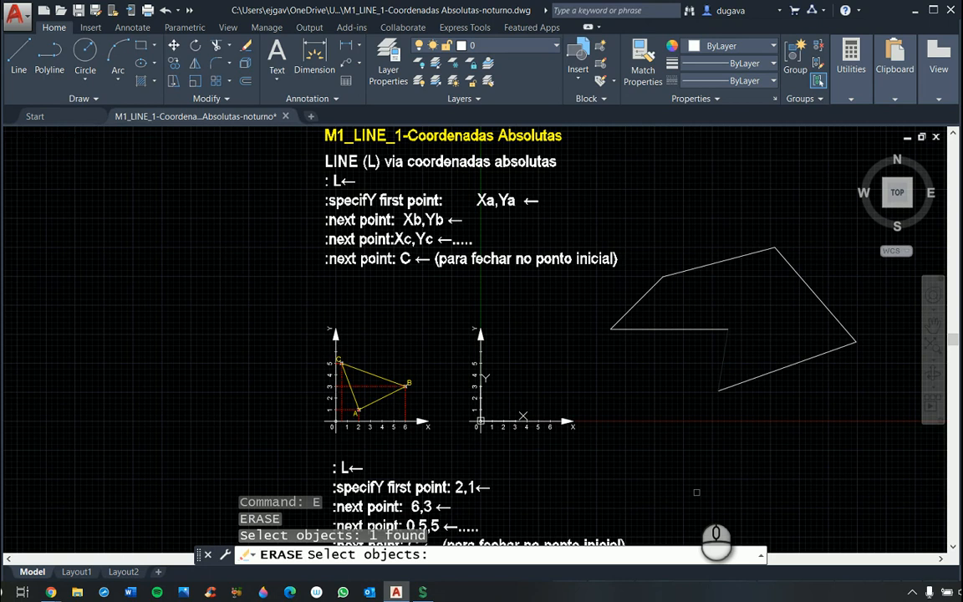
click(755, 375)
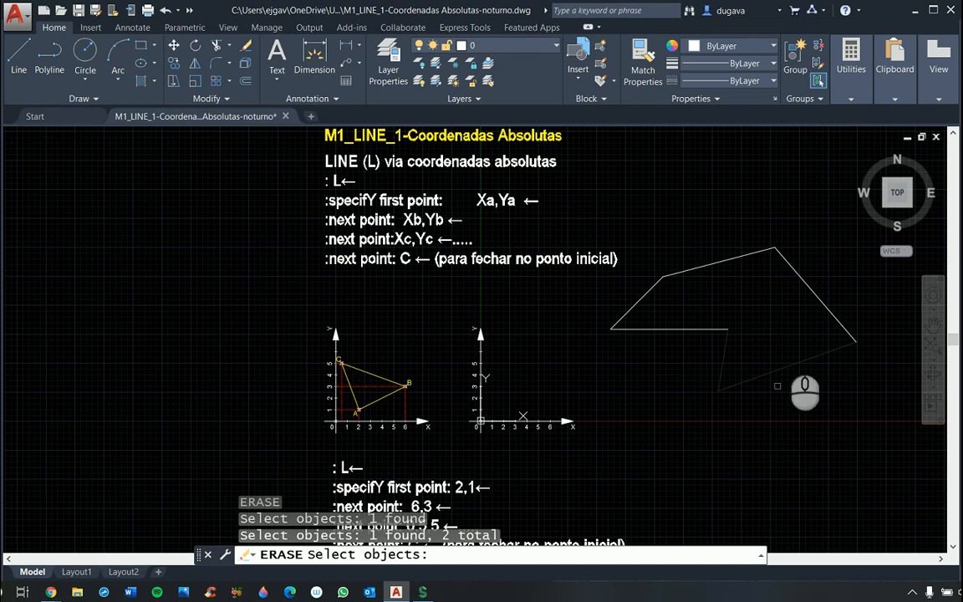
click(806, 287)
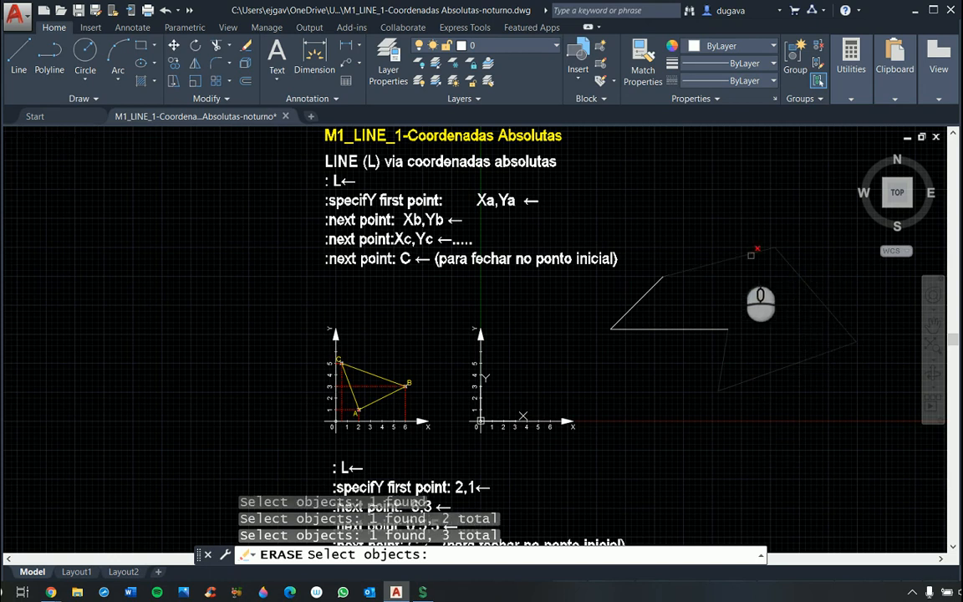
click(738, 254)
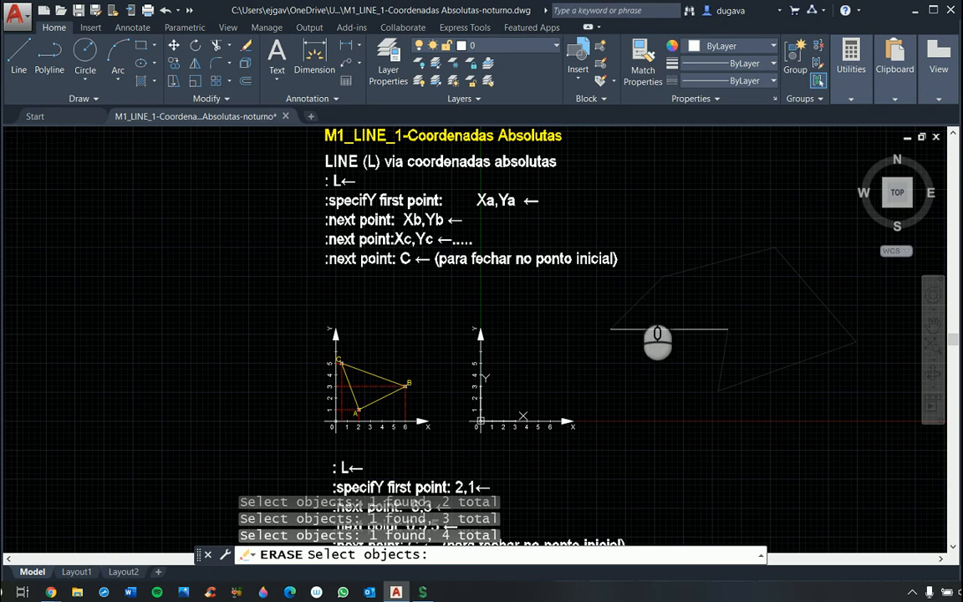
click(641, 296)
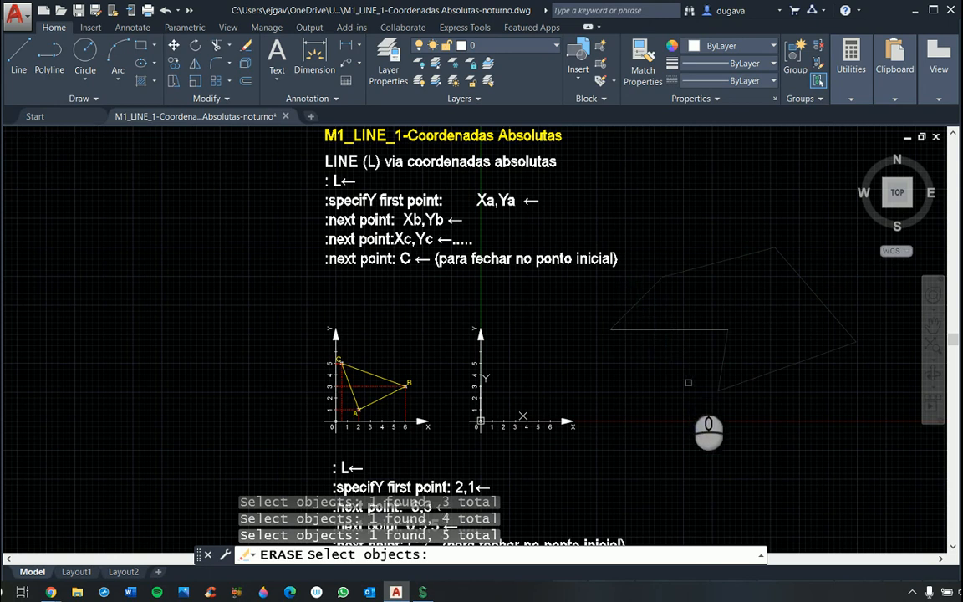
click(694, 327)
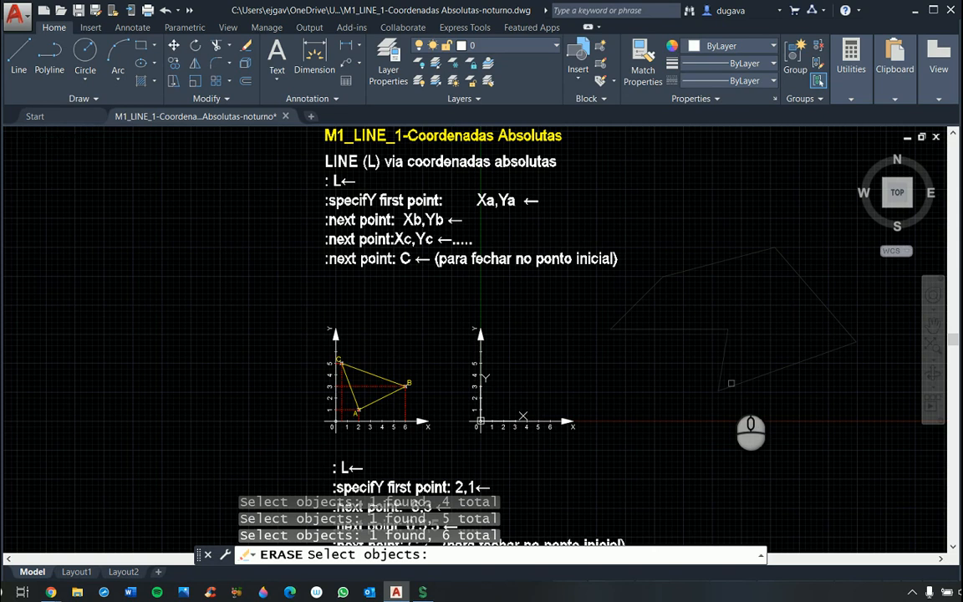
key(Return)
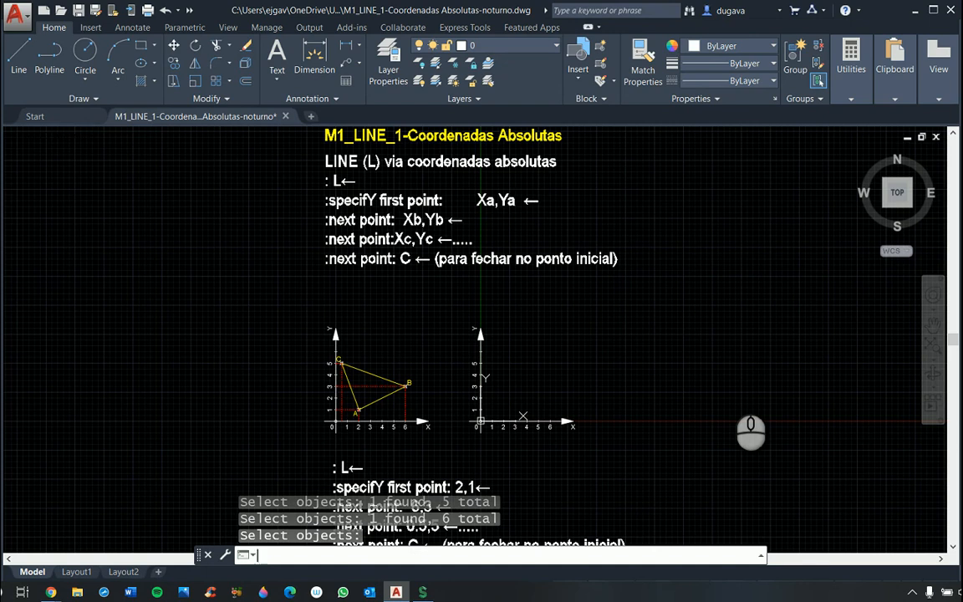
Step: Draw an open chain of four freehand line segments in the empty area beside the blank coordinate axes
text(L)
key(Return)
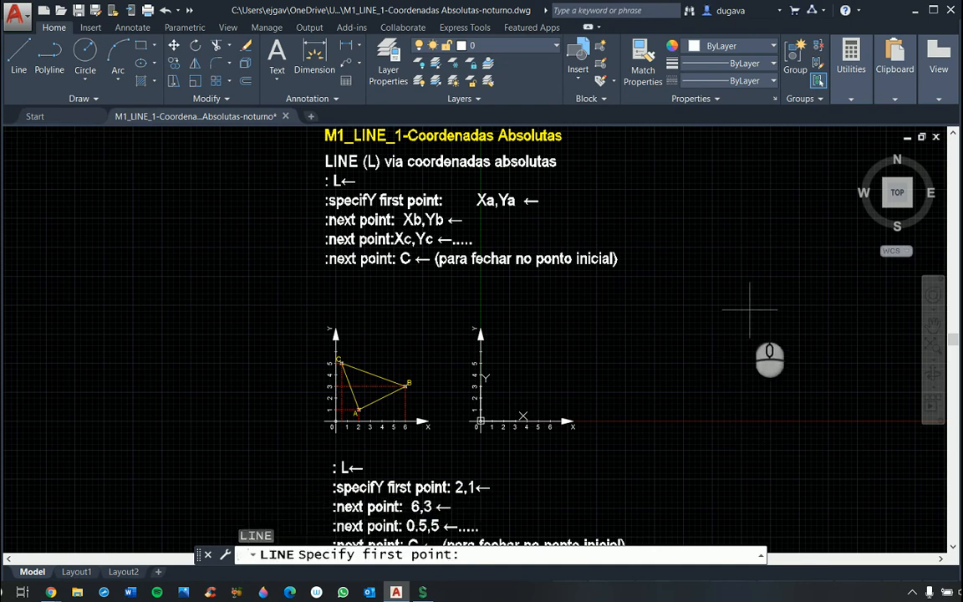
click(679, 388)
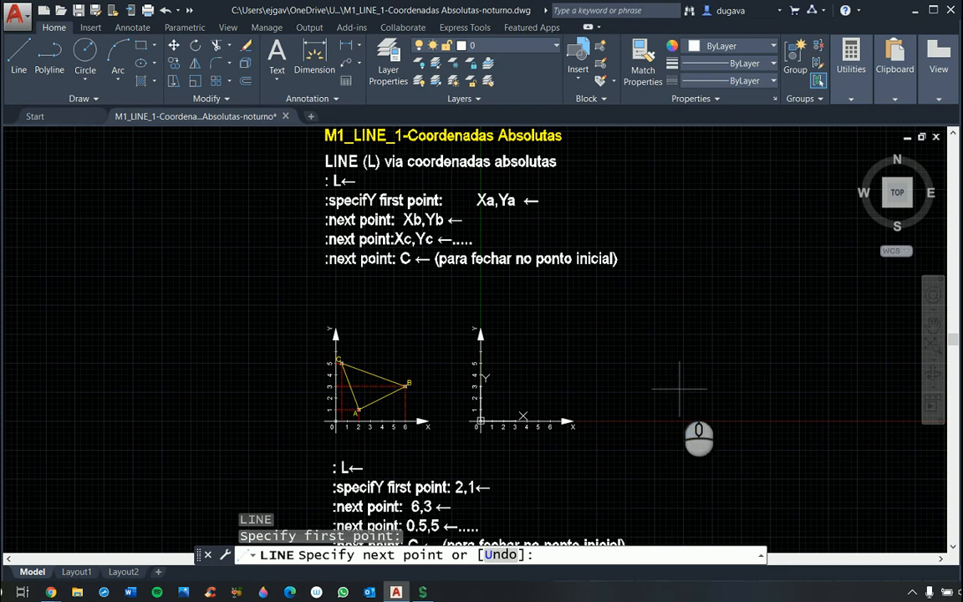
click(780, 448)
click(829, 330)
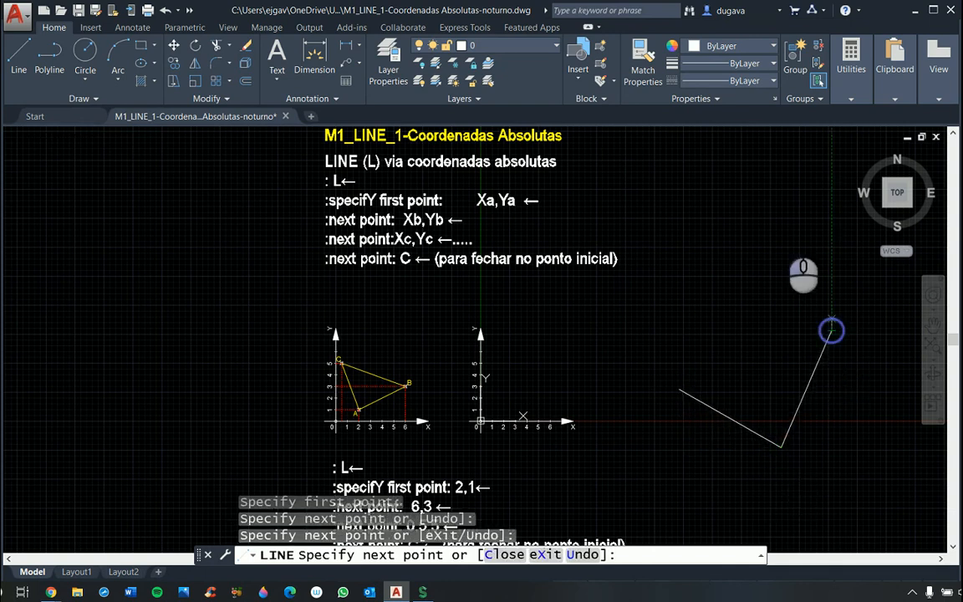
click(733, 204)
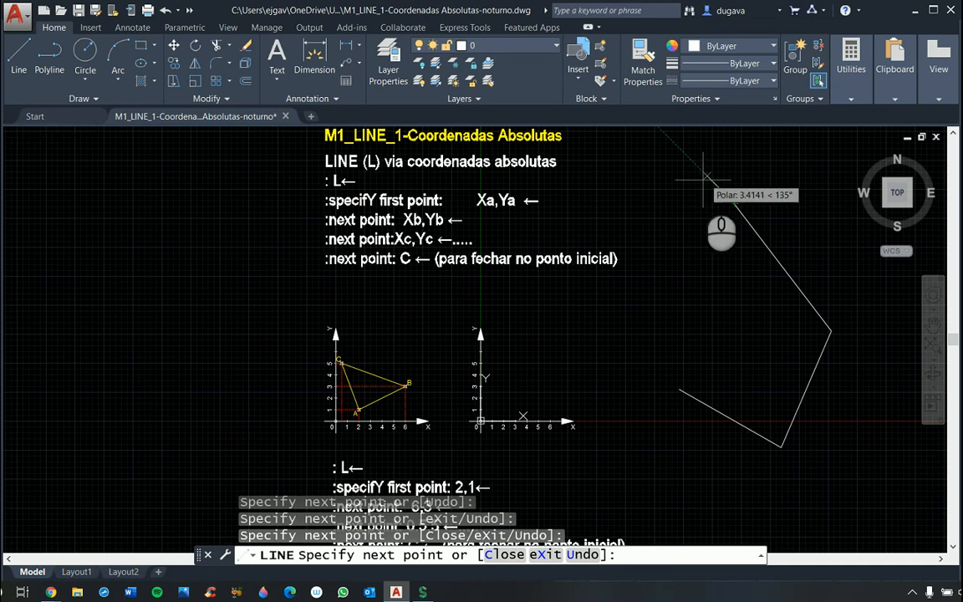
click(633, 324)
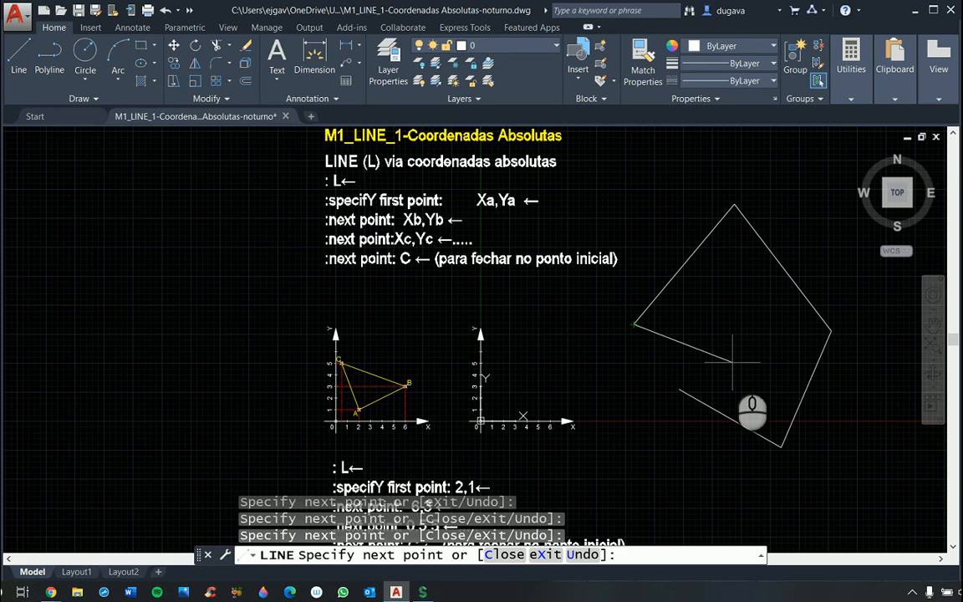
Step: Undo the last two segments of the chain within the active Line command
text(U)
key(Return)
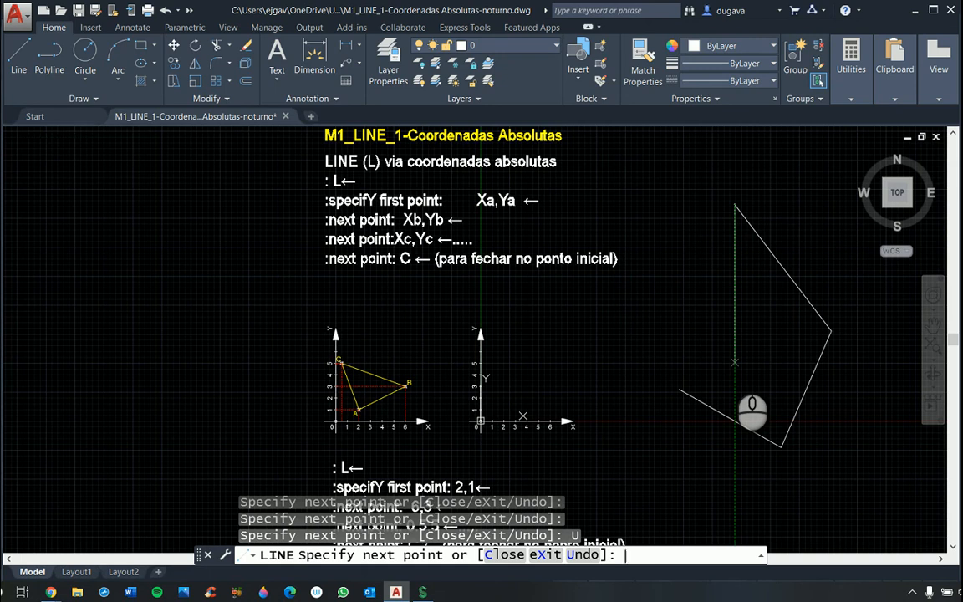
text(U)
key(Return)
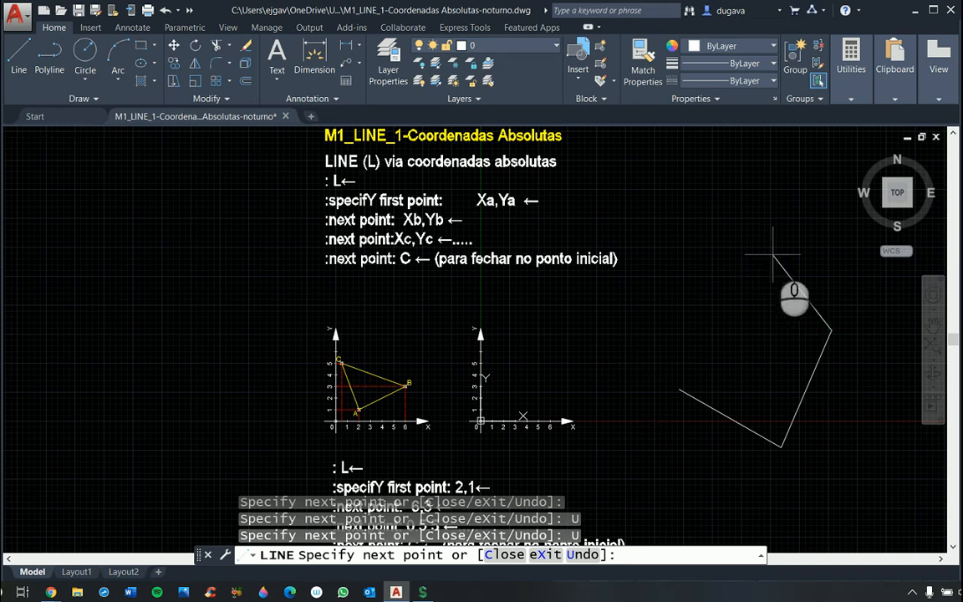
Step: Add two replacement freehand segments to the chain and close it to its starting point as a five-sided outline
click(779, 222)
click(643, 294)
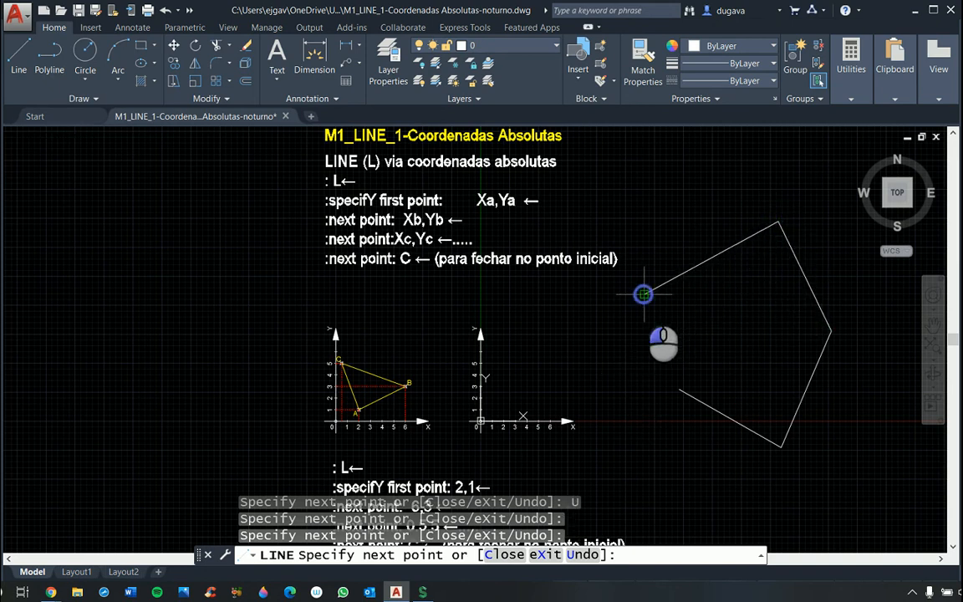
text(c)
key(Return)
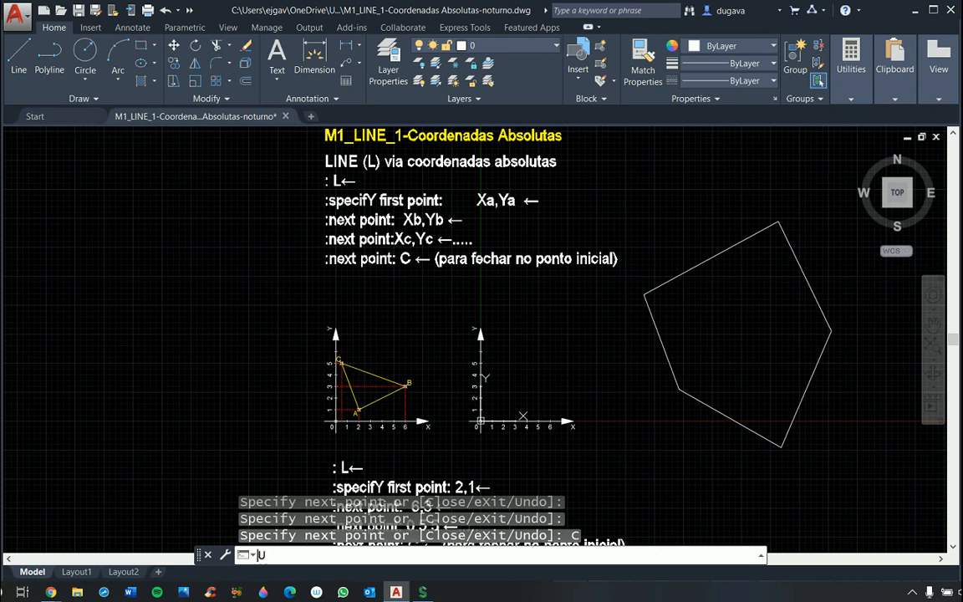
Step: Undo the last two commands to remove the five-sided outline
text(U)
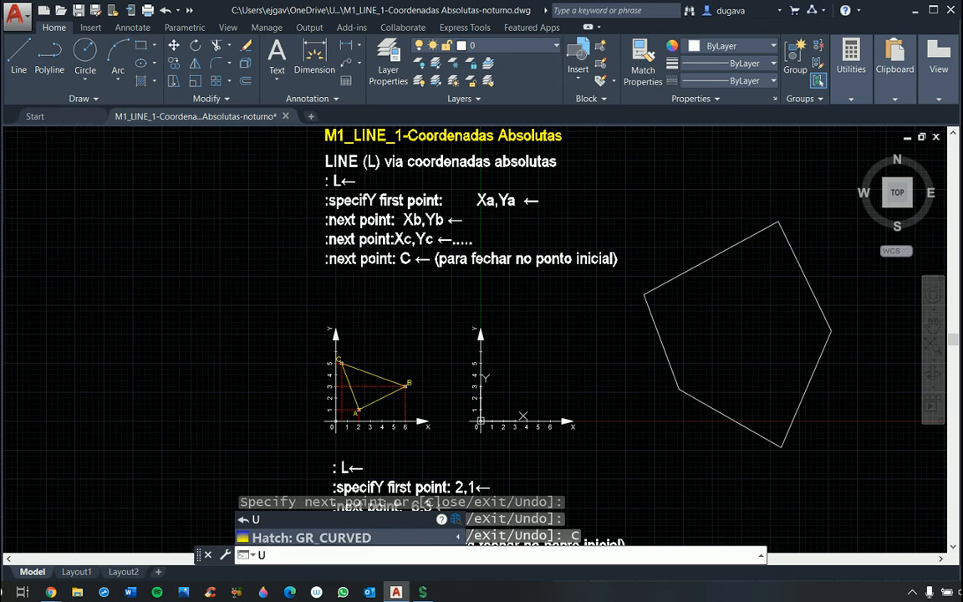
key(Return)
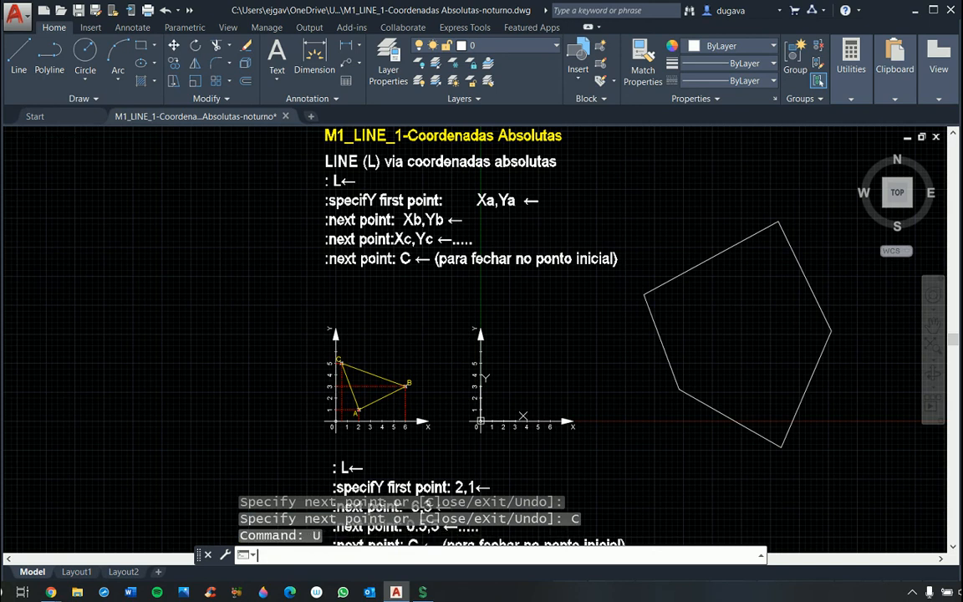
key(Return)
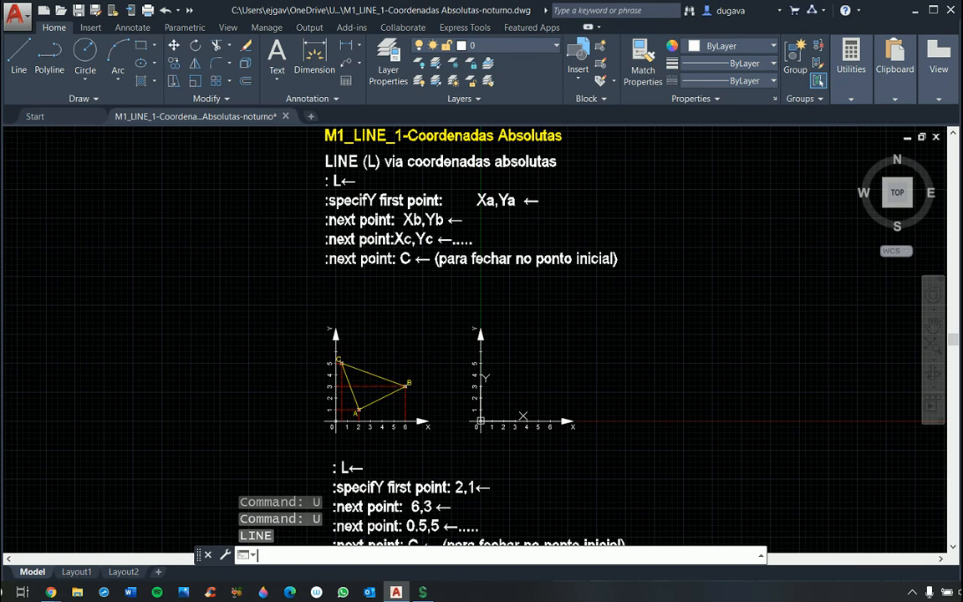
Step: Redo the last undone command to restore the five-sided outline beside the blank axes, leaving no command active
text(RED)
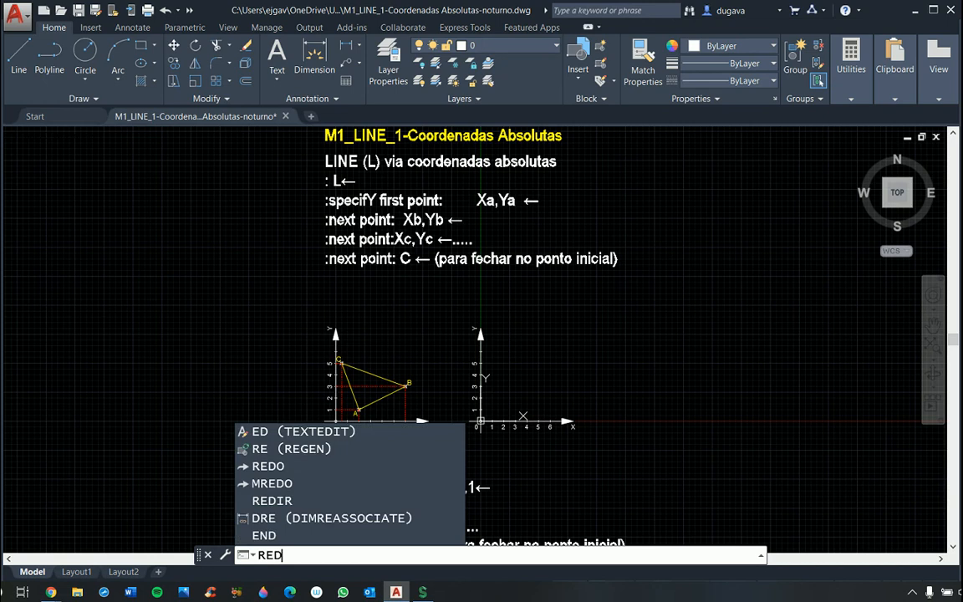
text(O)
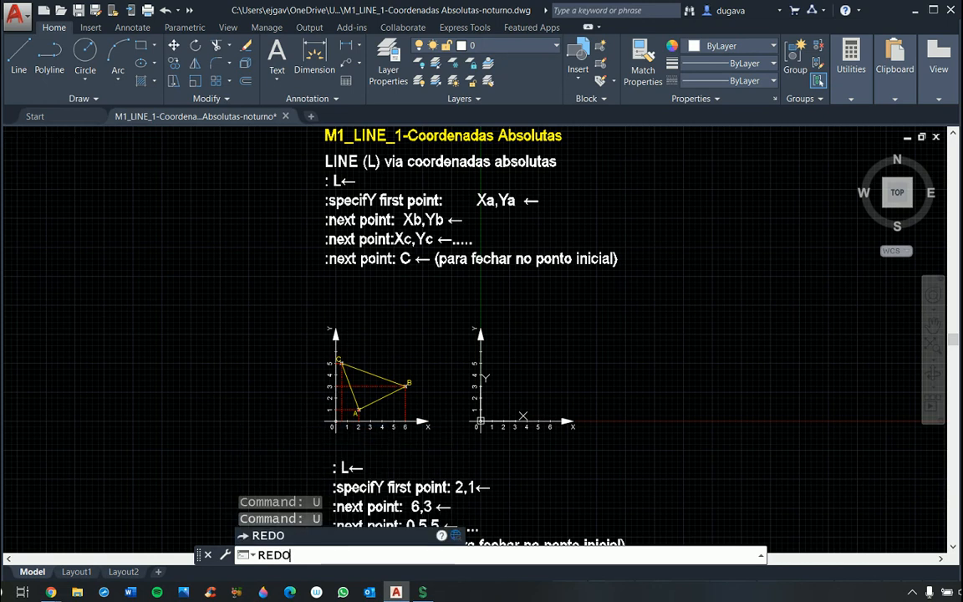
key(Return)
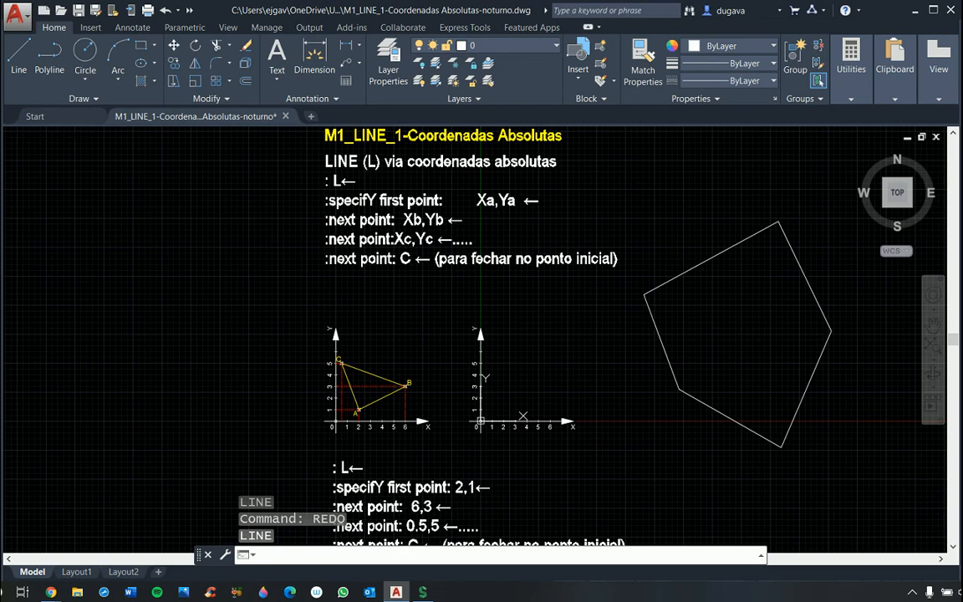
key(Escape)
key(Escape)
key(Escape)
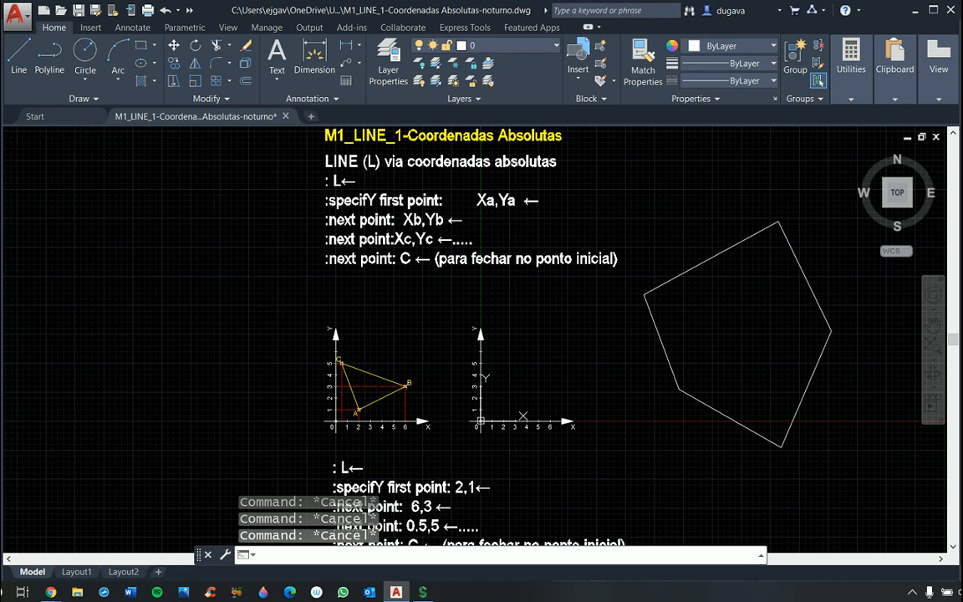
Step: Erase all five segments of the outline, selecting them with a window, a crossing window and a single pick
text(E)
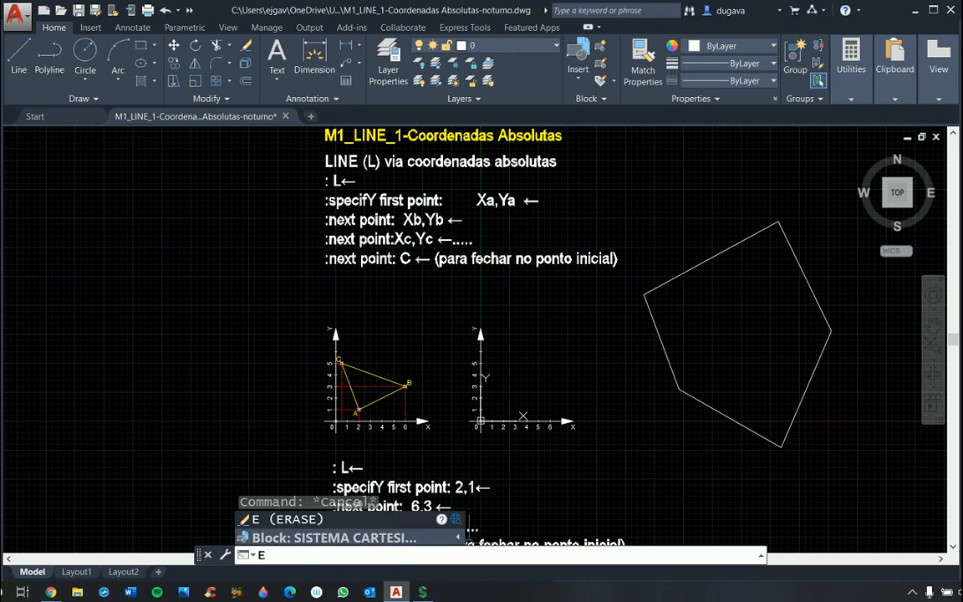
key(Return)
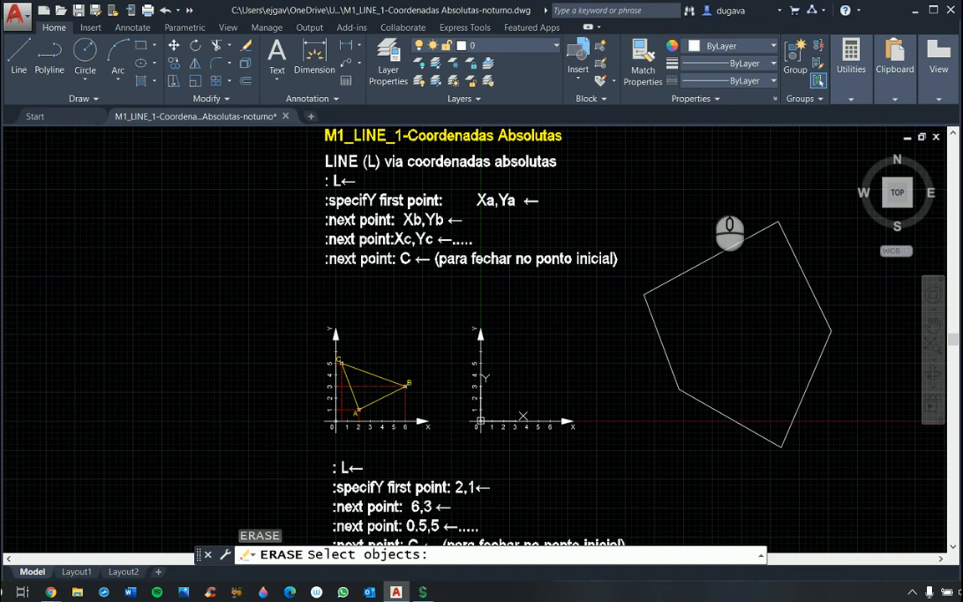
click(712, 173)
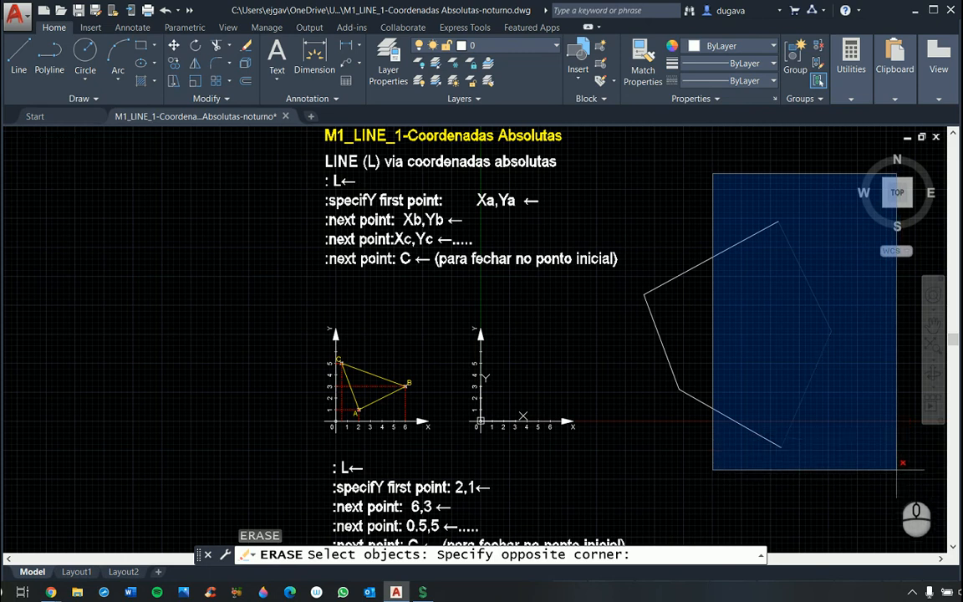
click(895, 469)
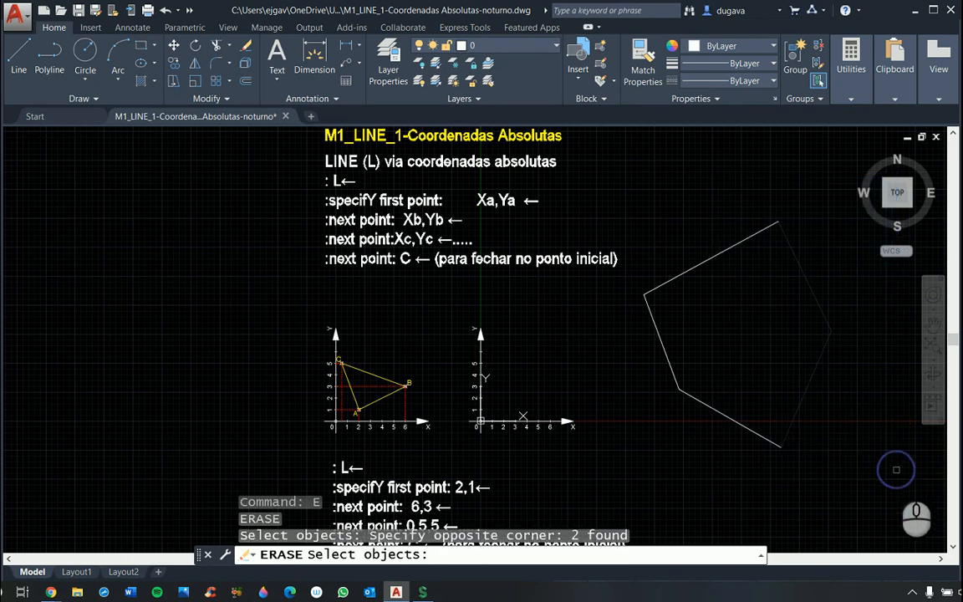
click(896, 469)
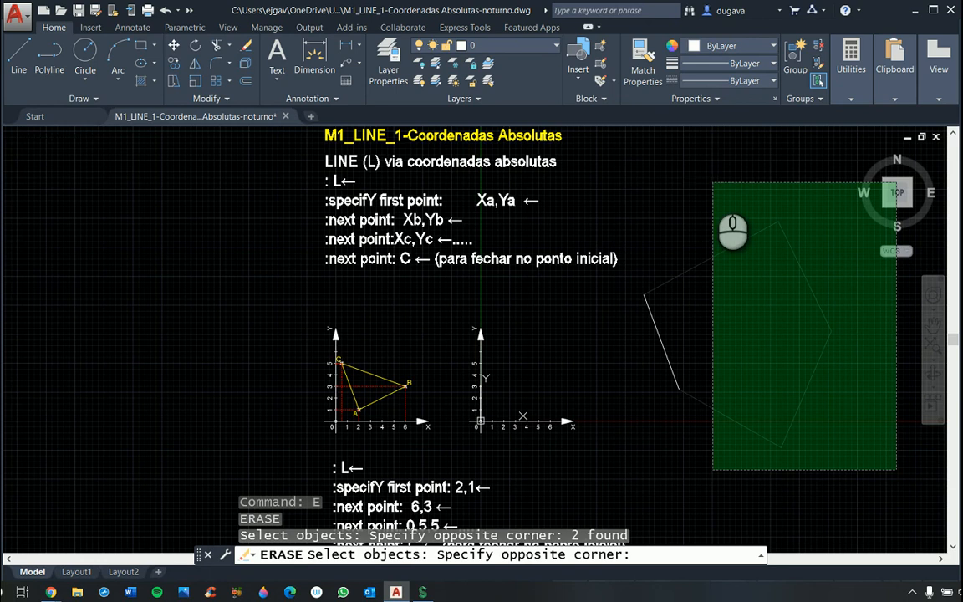
click(712, 181)
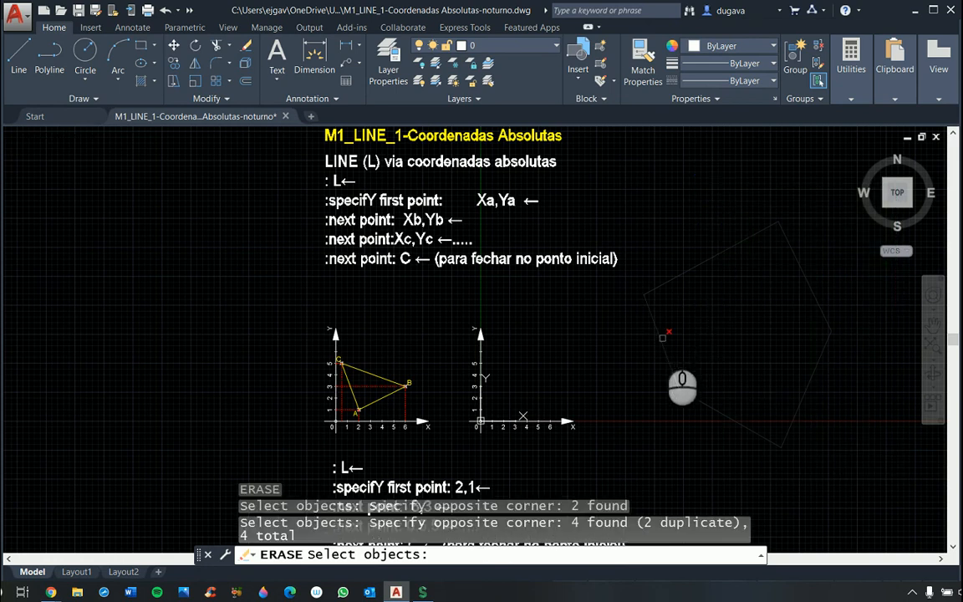
click(662, 337)
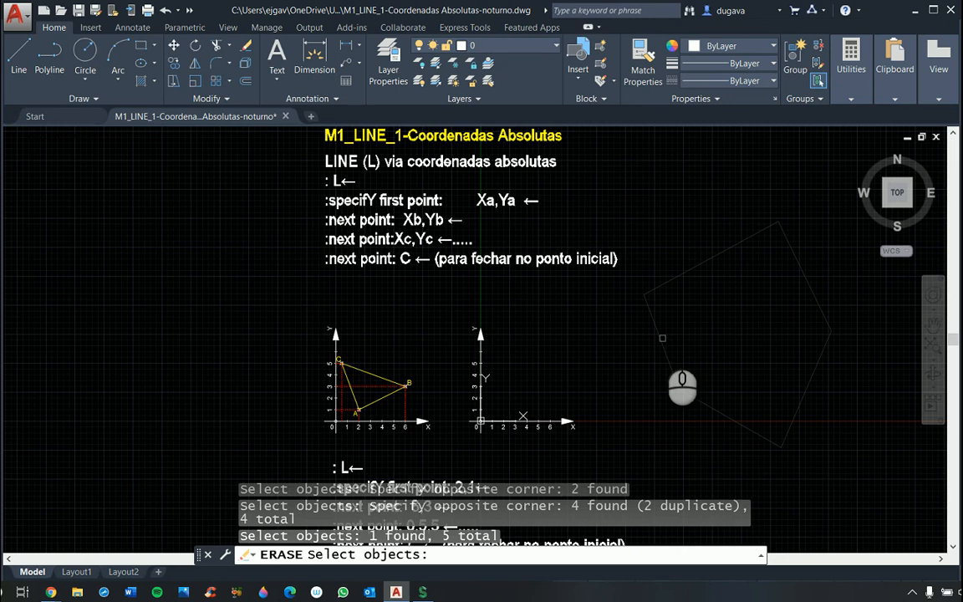
key(Return)
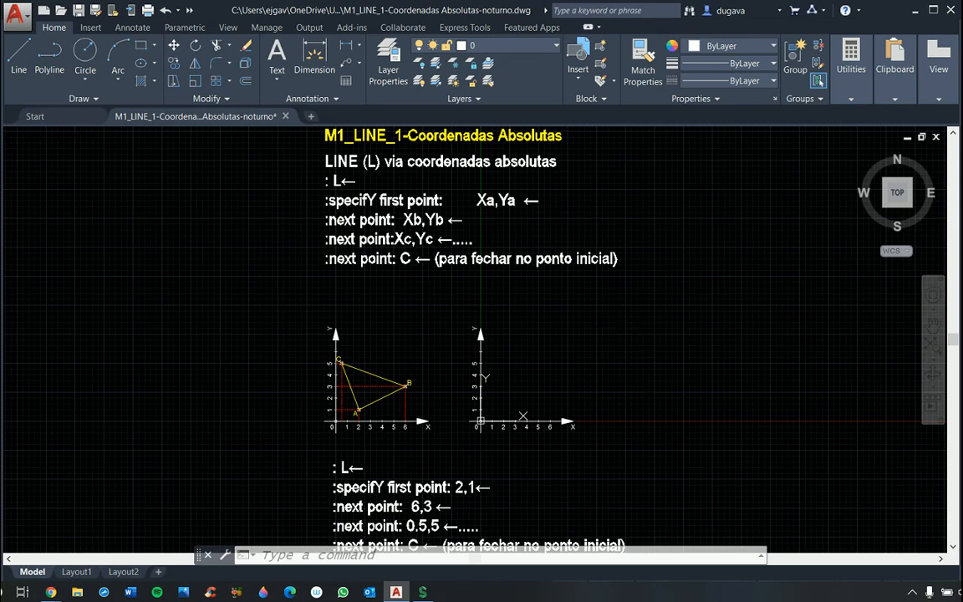
Step: Examine the absolute-coordinate notes, the example triangle and the blank axes at different zoom levels
scroll(518, 384, down, 6)
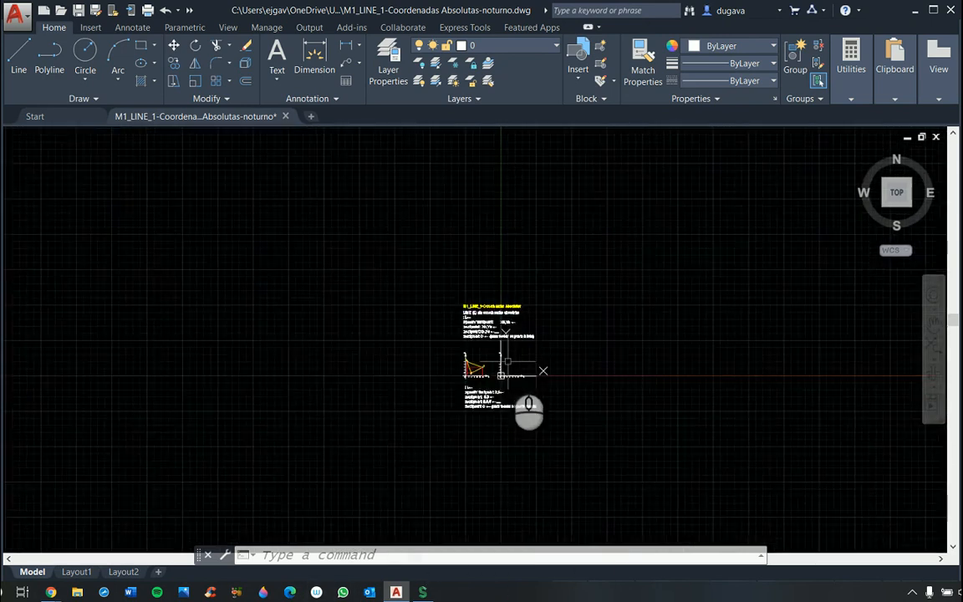
scroll(511, 372, up, 6)
scroll(511, 369, up, 4)
scroll(510, 369, down, 8)
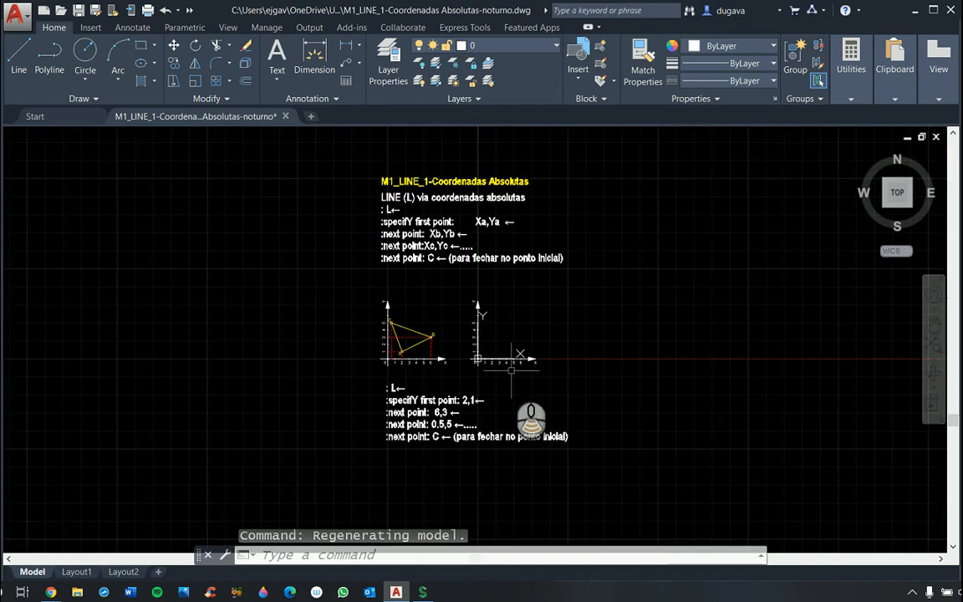
scroll(389, 324, up, 6)
scroll(451, 351, down, 6)
scroll(463, 338, up, 6)
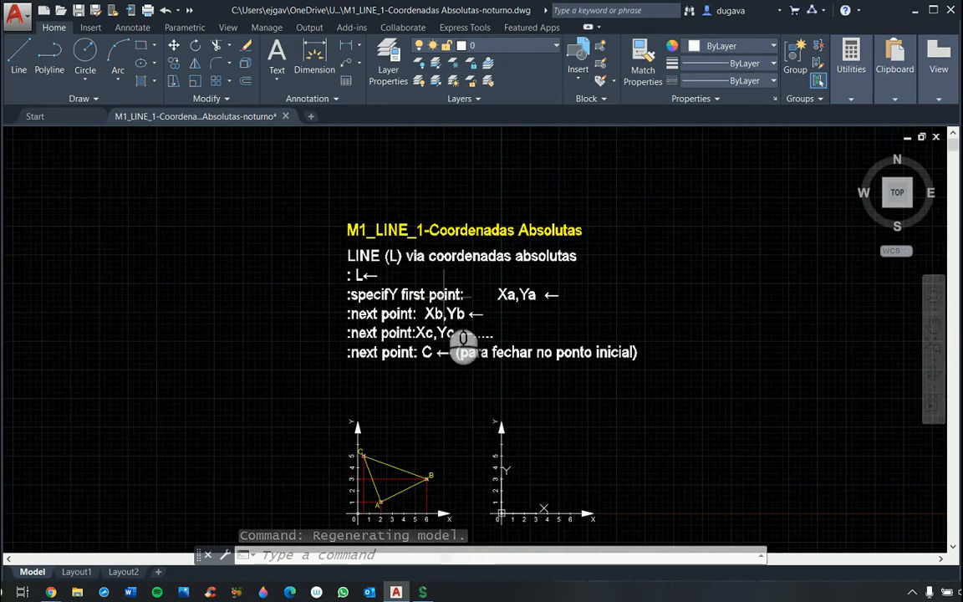
scroll(484, 368, down, 6)
scroll(499, 363, up, 6)
scroll(499, 363, down, 6)
scroll(351, 335, up, 6)
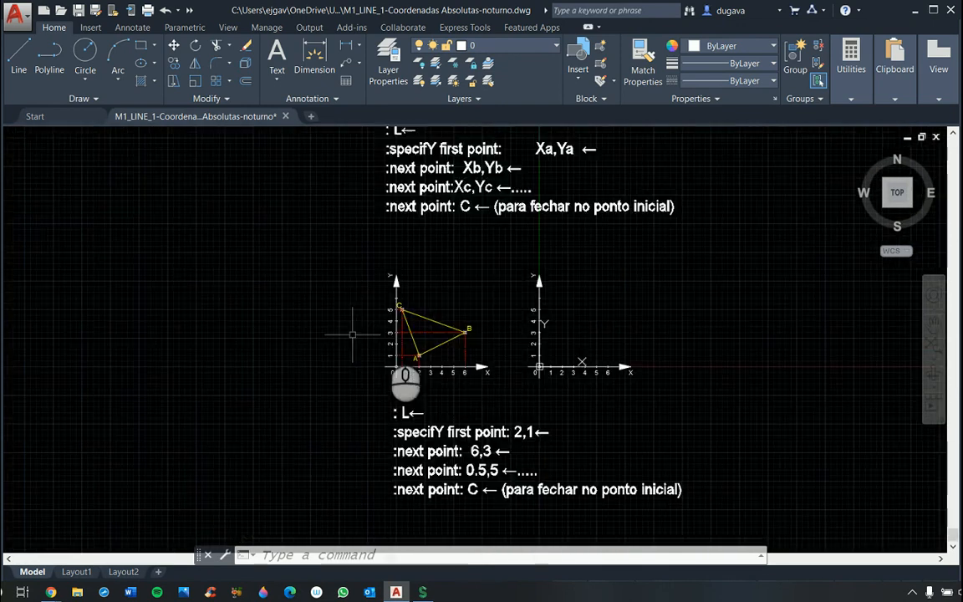
scroll(493, 347, down, 6)
scroll(494, 348, up, 6)
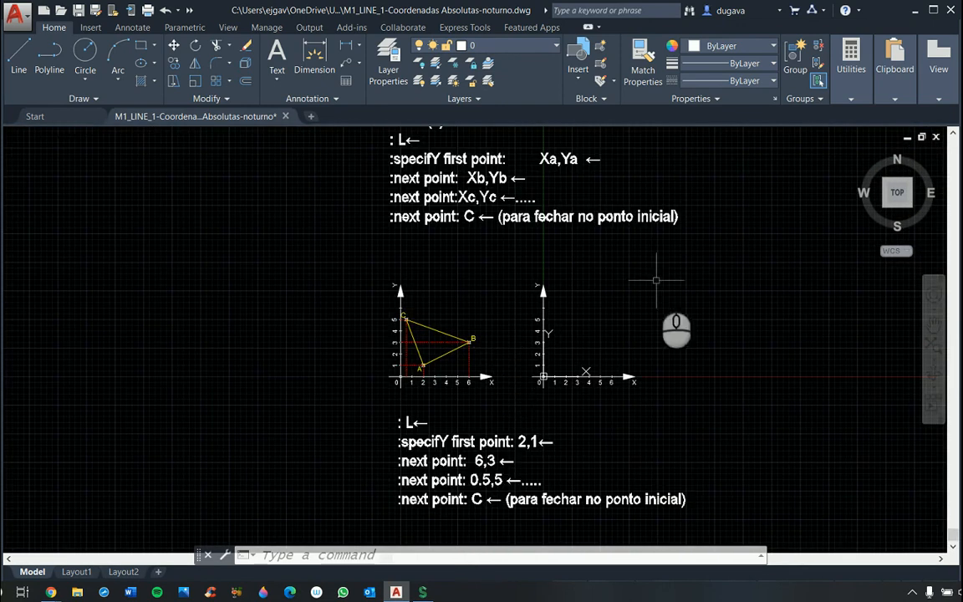
scroll(529, 363, down, 3)
scroll(529, 363, up, 3)
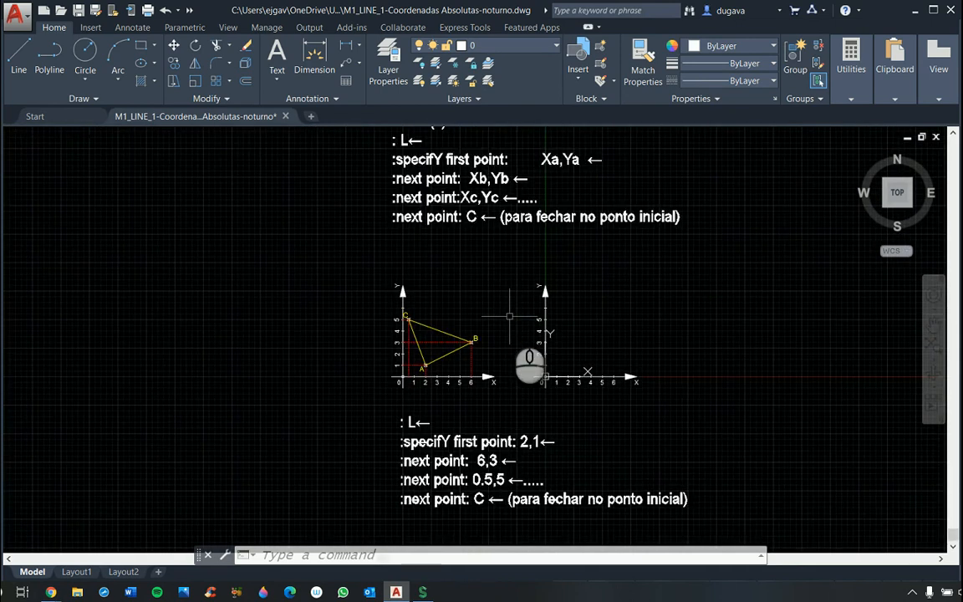
scroll(529, 364, up, 2)
scroll(529, 363, down, 2)
scroll(529, 363, down, 3)
scroll(576, 337, up, 4)
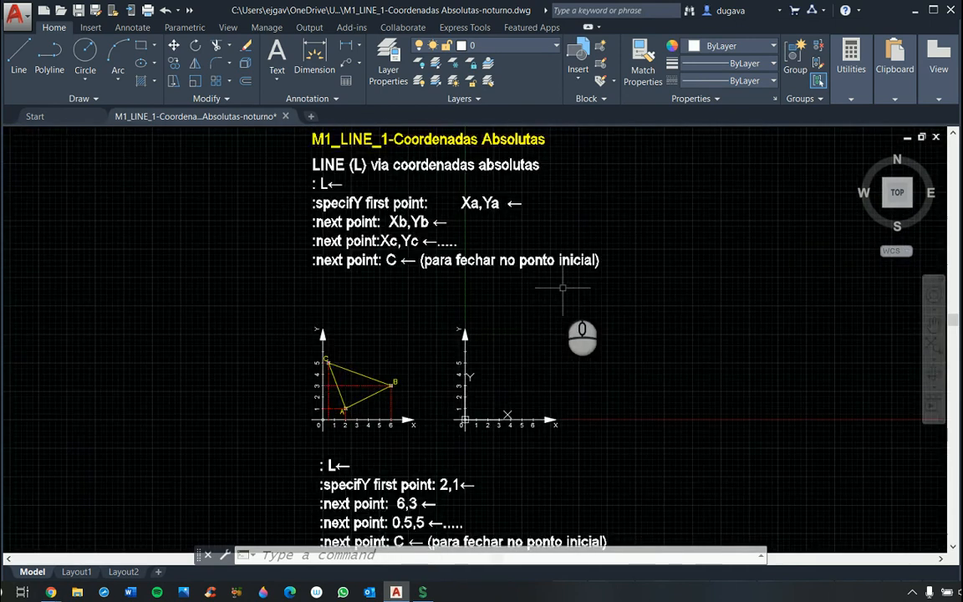
scroll(500, 402, down, 4)
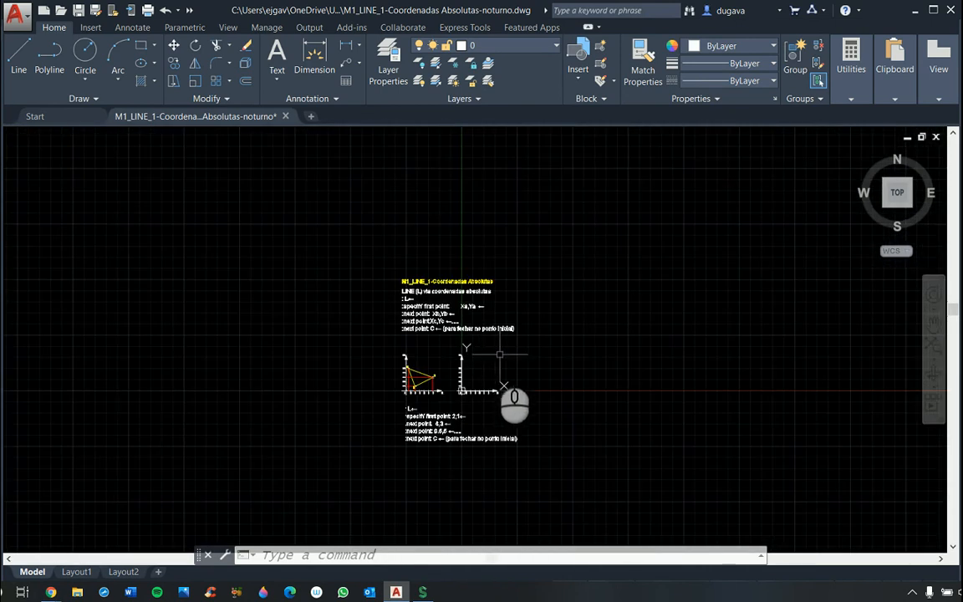
scroll(459, 424, up, 2)
scroll(459, 424, up, 2)
scroll(459, 415, down, 4)
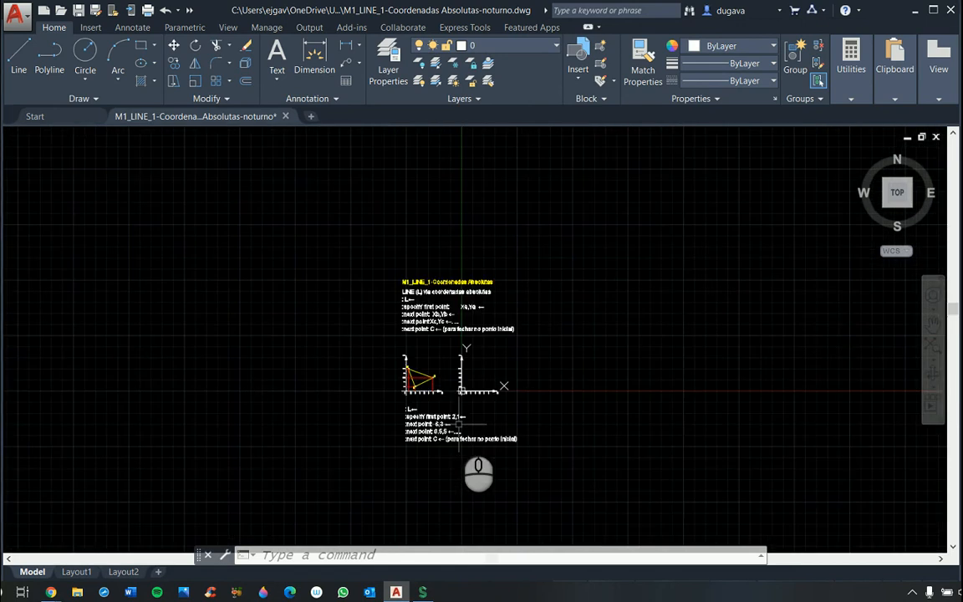
scroll(442, 409, up, 5)
scroll(310, 204, down, 2)
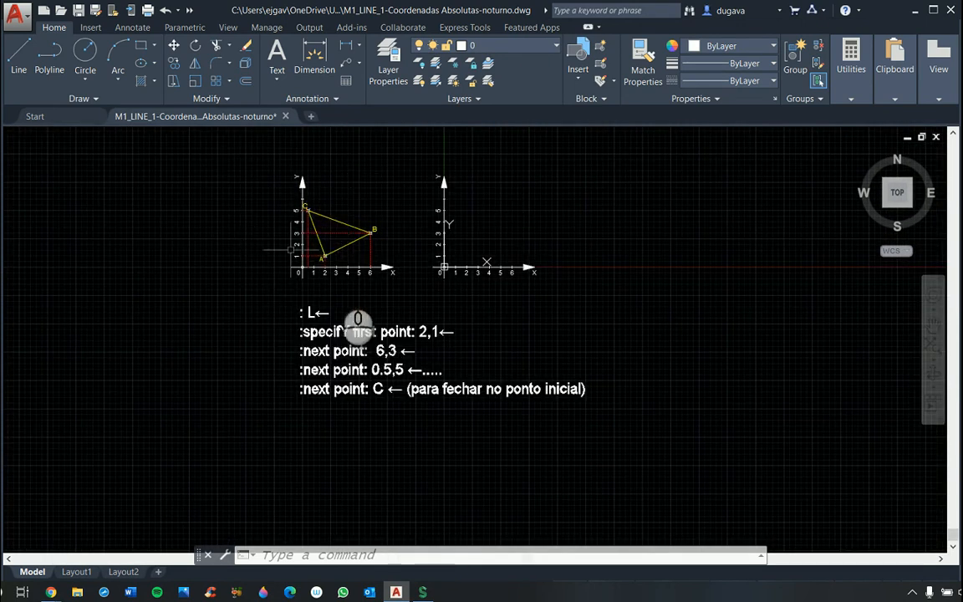
scroll(445, 282, down, 5)
scroll(446, 283, up, 2)
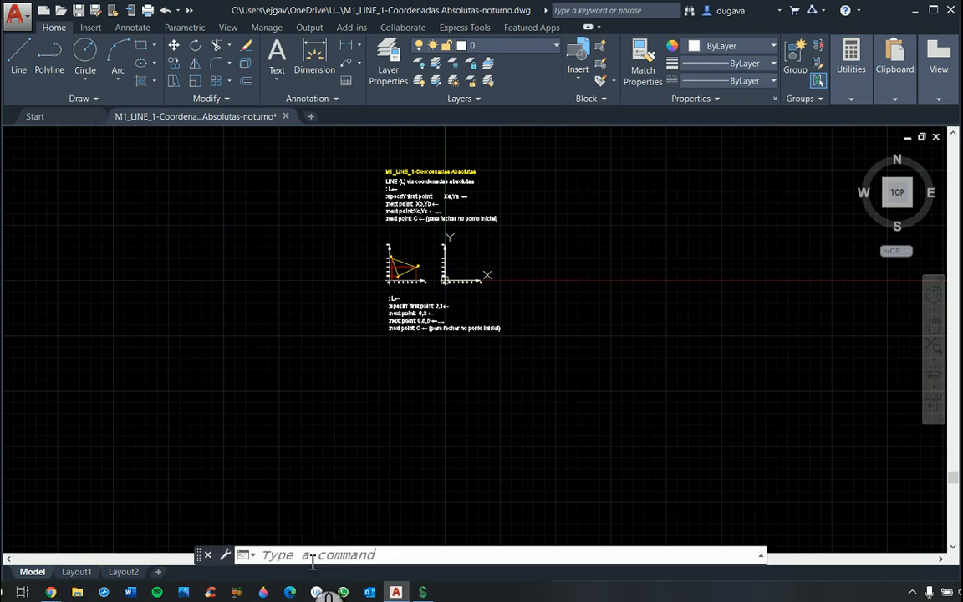
Step: Use the Zoom command to frame the example triangle's axes and the blank axes in a window
text(z)
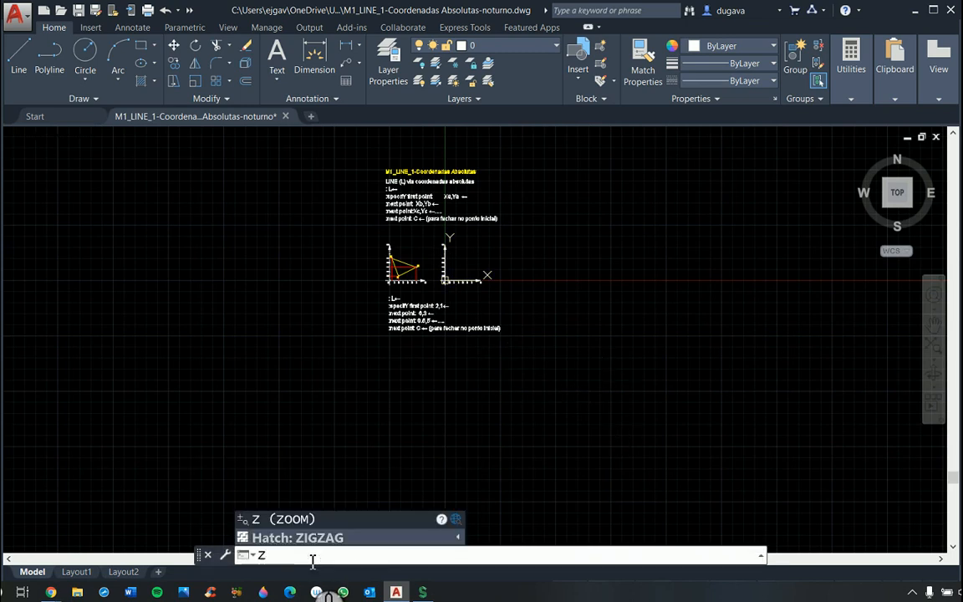
key(Return)
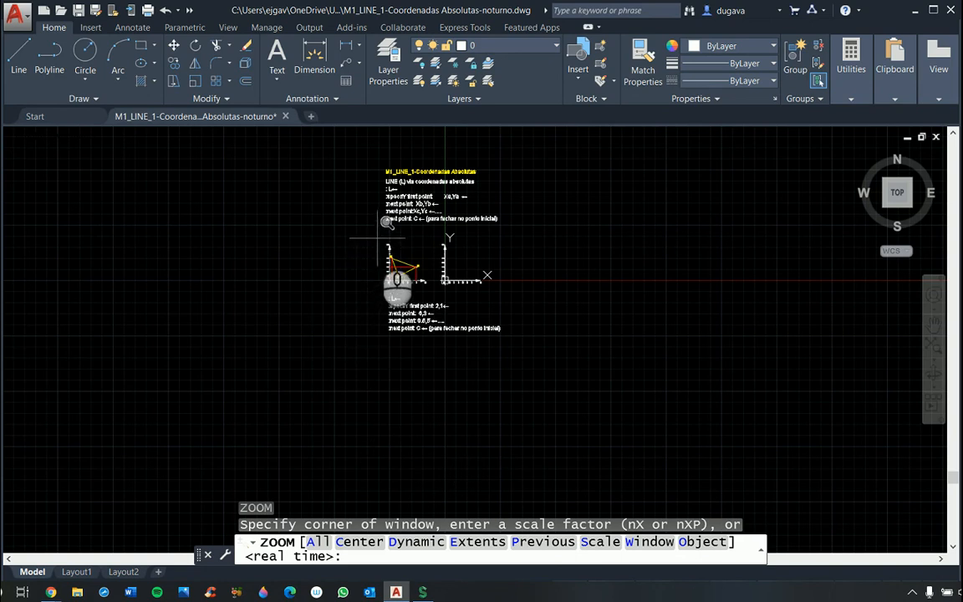
click(377, 238)
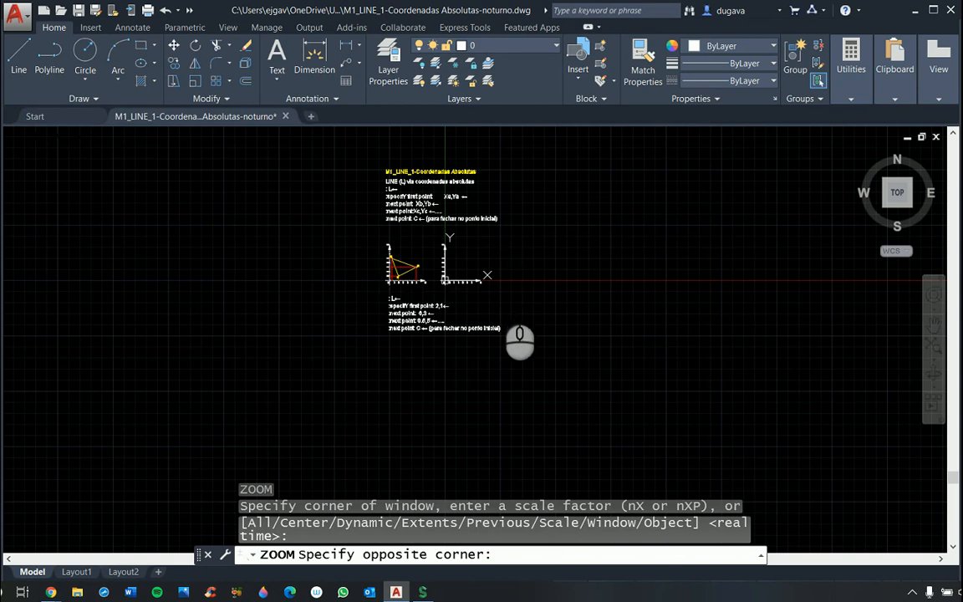
click(492, 287)
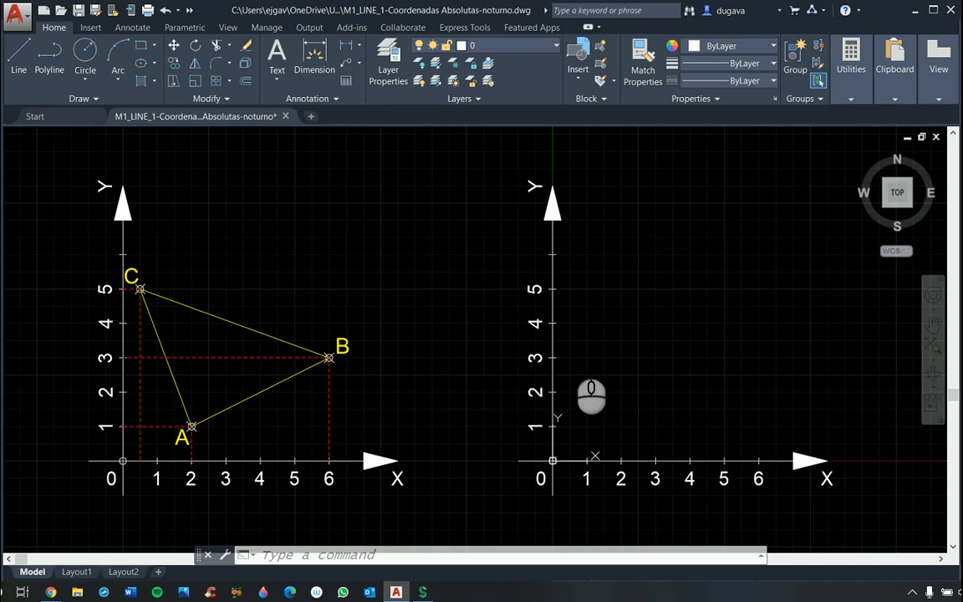
click(572, 345)
key(Escape)
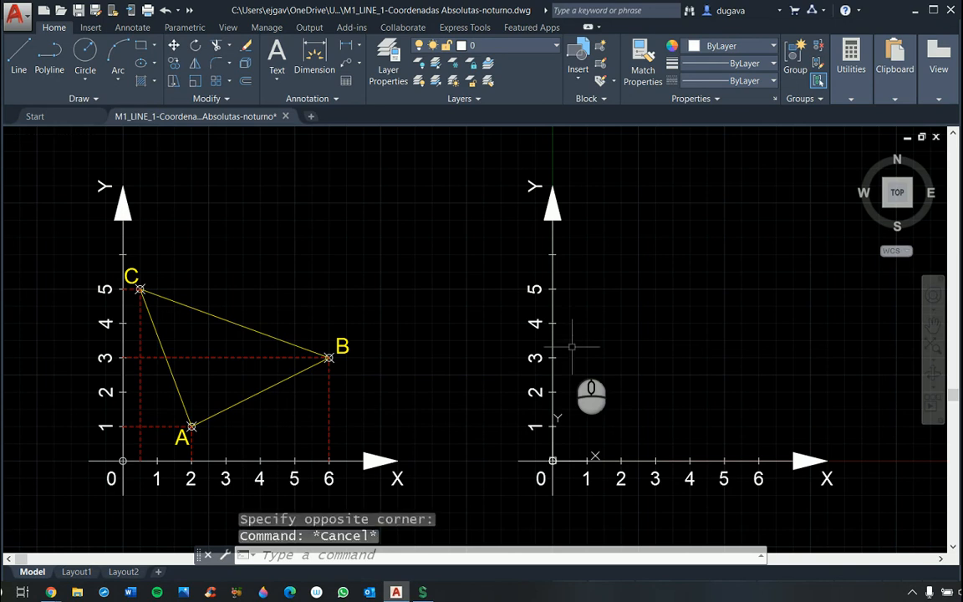
key(Escape)
key(Escape)
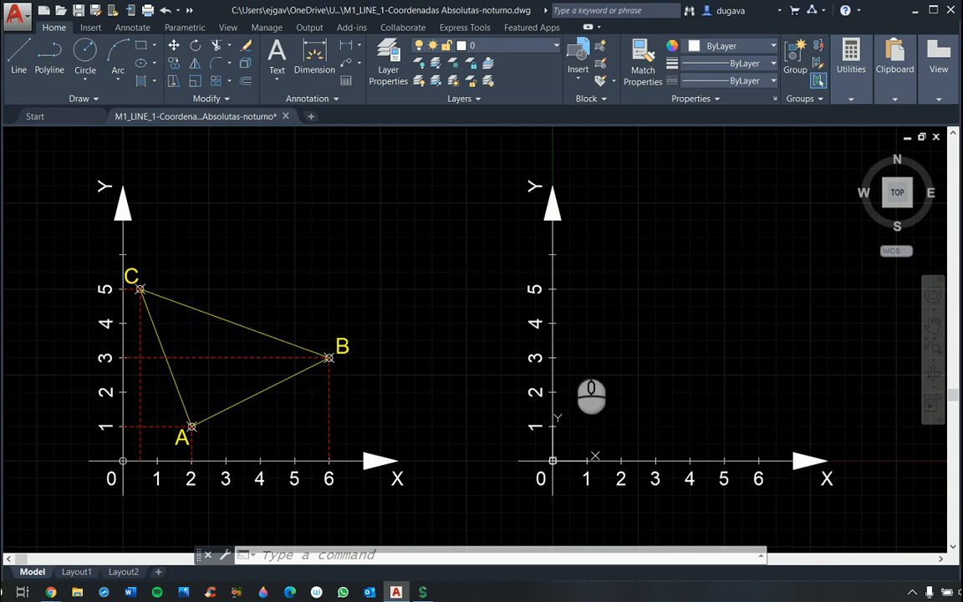
Step: Zoom to the drawing's extents with the Zoom command's Extents option
text(z)
key(Return)
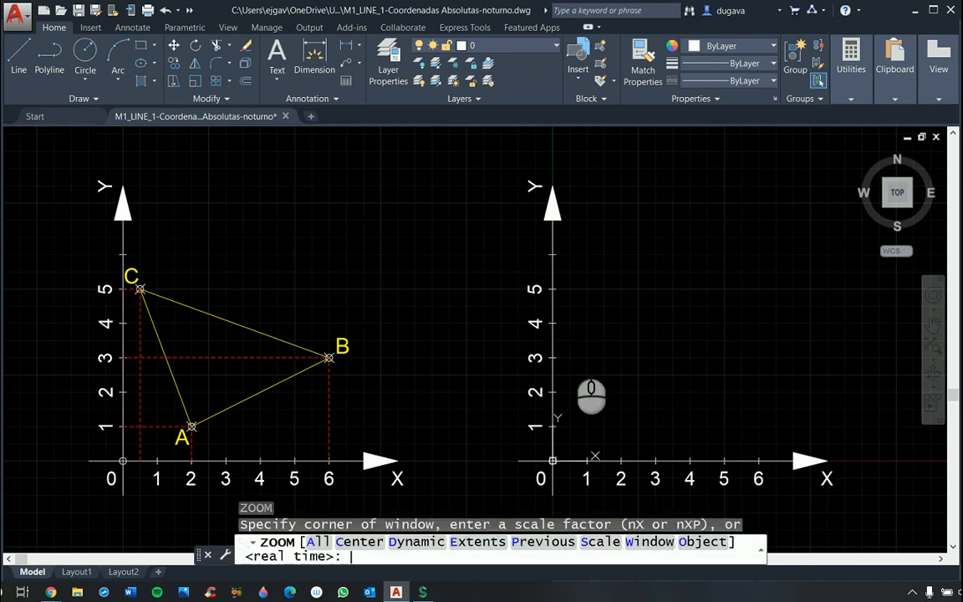
text(E)
key(Return)
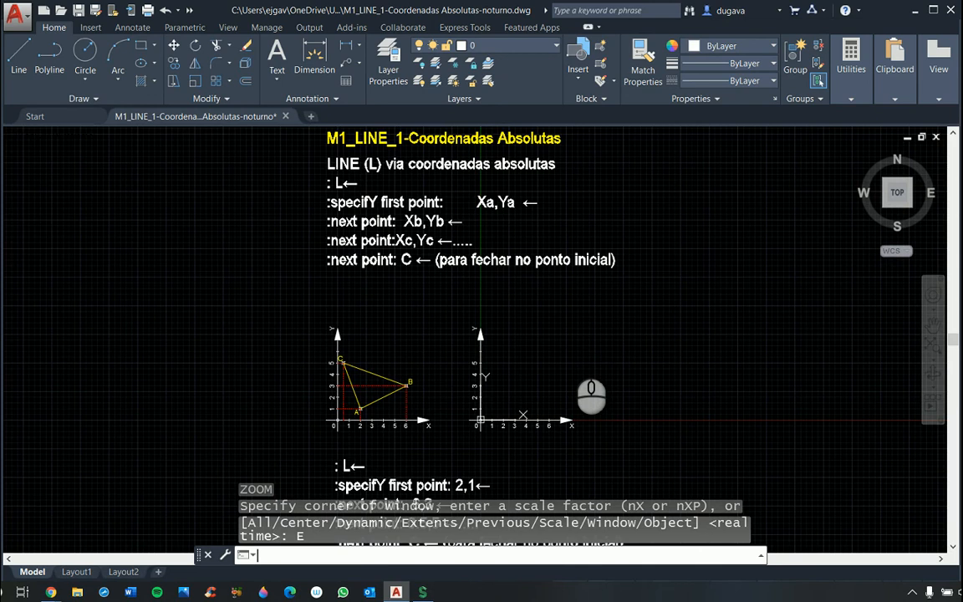
Step: Repeat Zoom with a window enclosing both coordinate systems, from above the example's Y axis to beyond the blank X axis
key(Return)
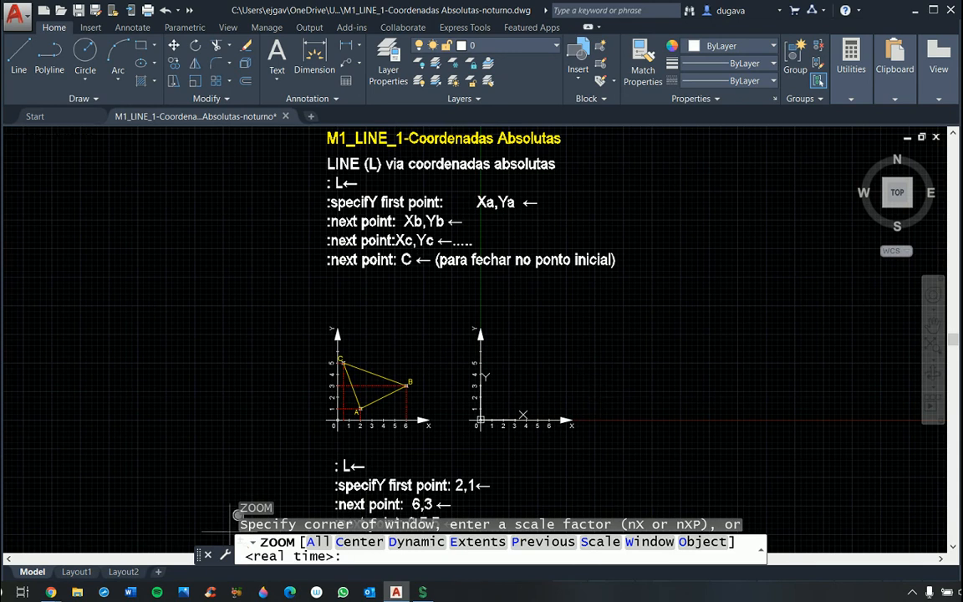
click(310, 315)
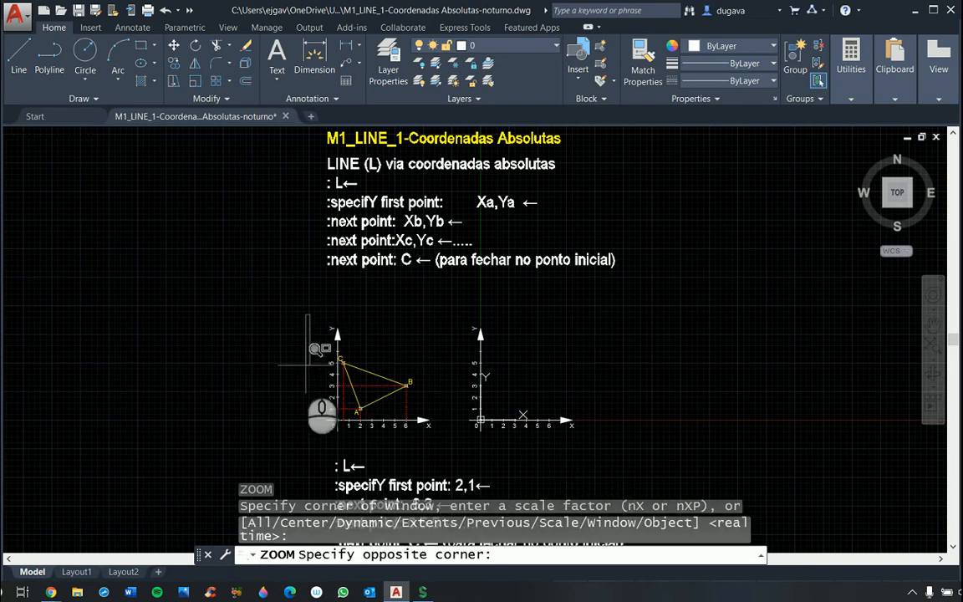
click(597, 442)
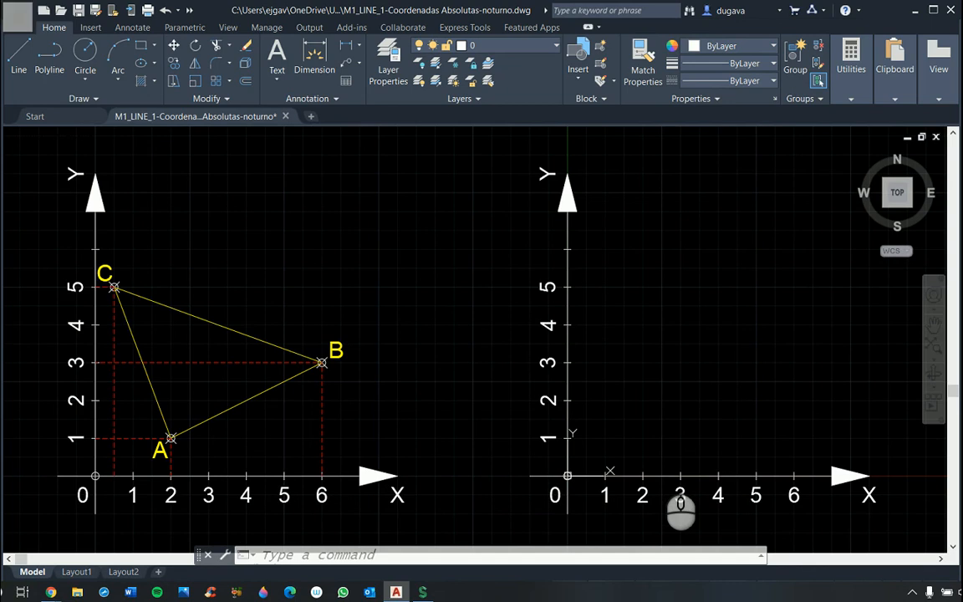
Step: Zoom with a window into a small empty area inside the blank coordinate system
text(z)
key(Return)
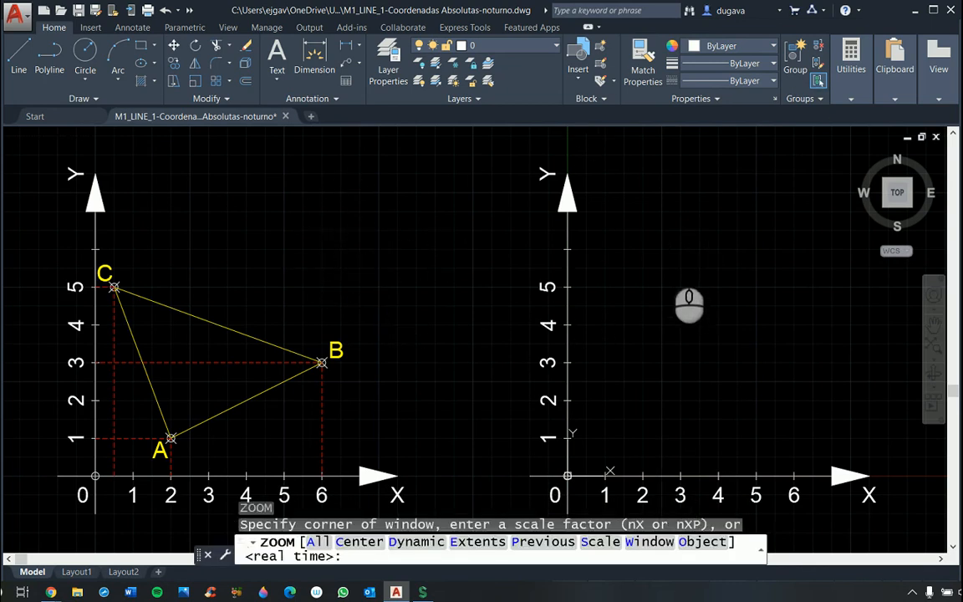
click(670, 256)
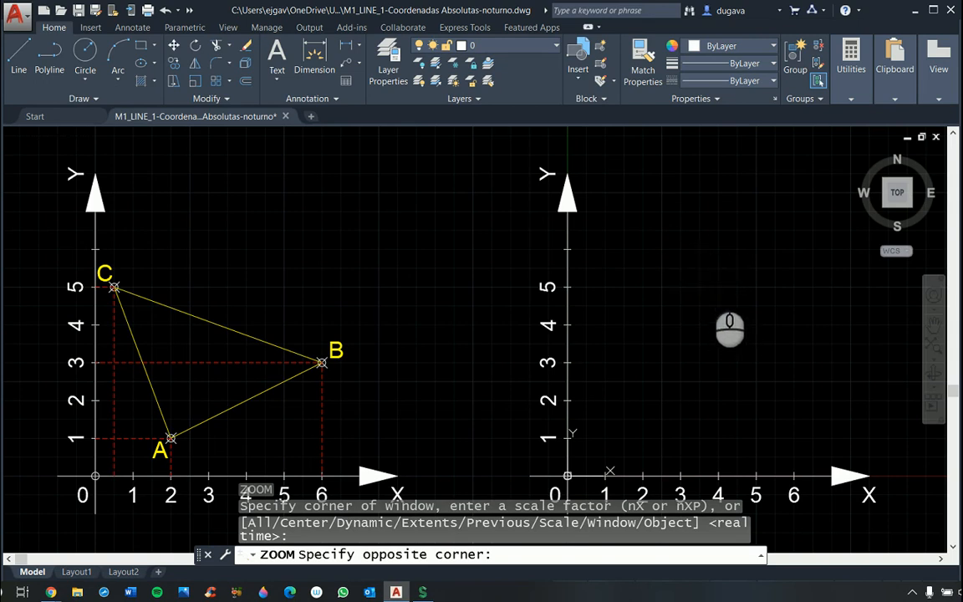
click(714, 280)
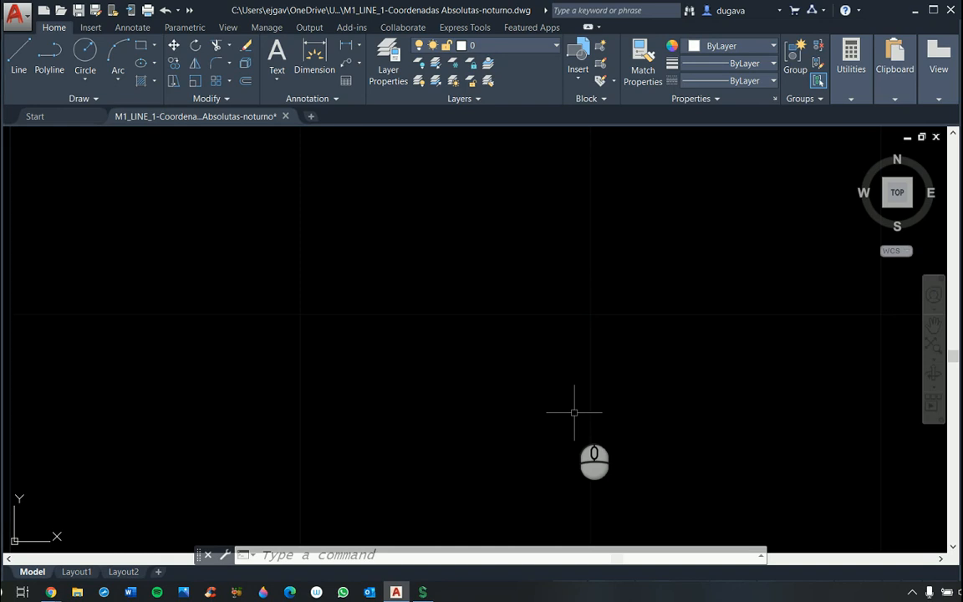
Step: Zoom to the drawing's extents with the Zoom command's Extents option
key(Escape)
key(Escape)
key(Escape)
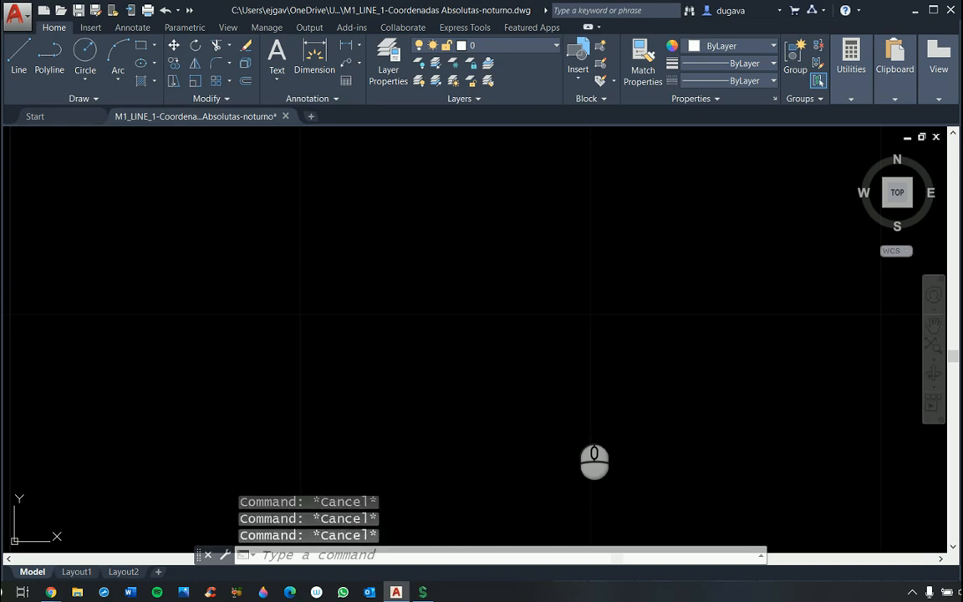
text(Z)
key(Return)
key(Return)
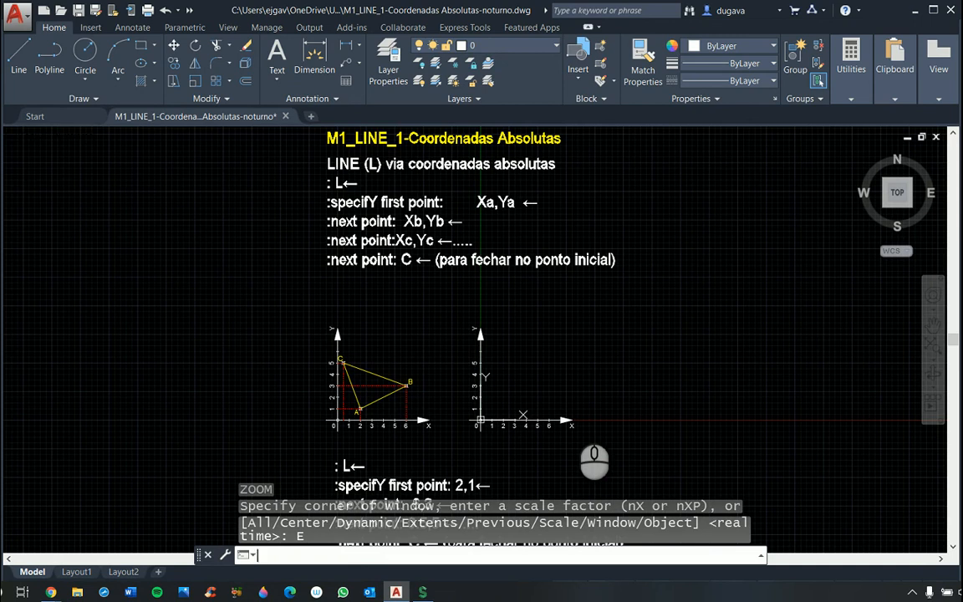
Step: Repeat Zoom with a window enclosing the example triangle's axes and the blank axes
key(Return)
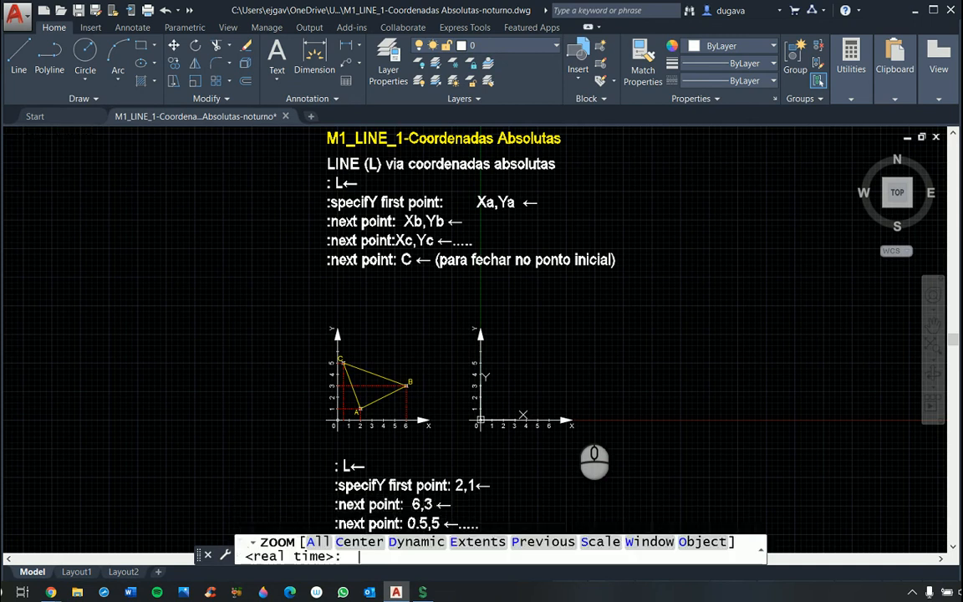
click(311, 318)
click(590, 436)
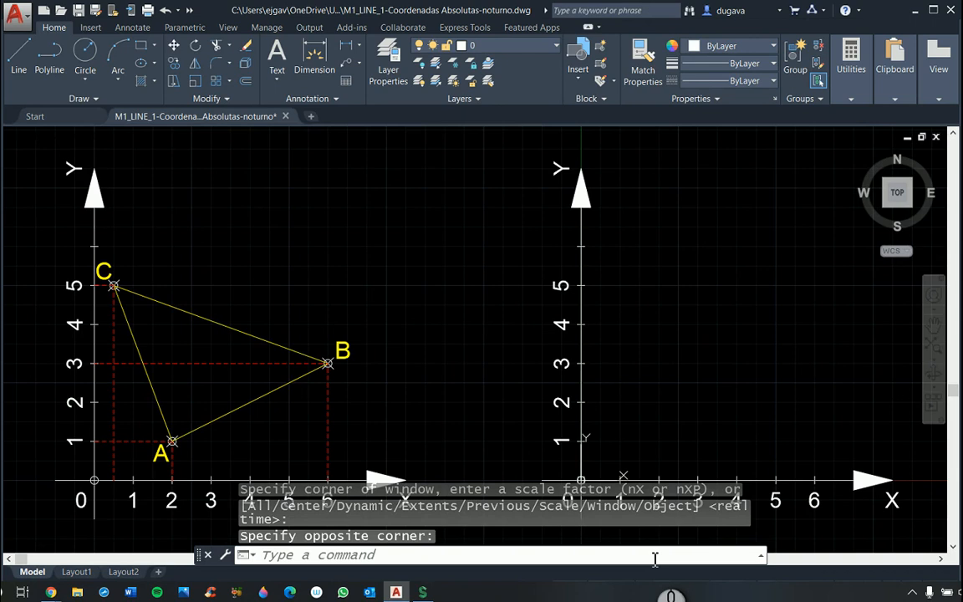
Step: Look at the instructions below the axes and the notes above them, and bring both coordinate systems back into view
click(953, 397)
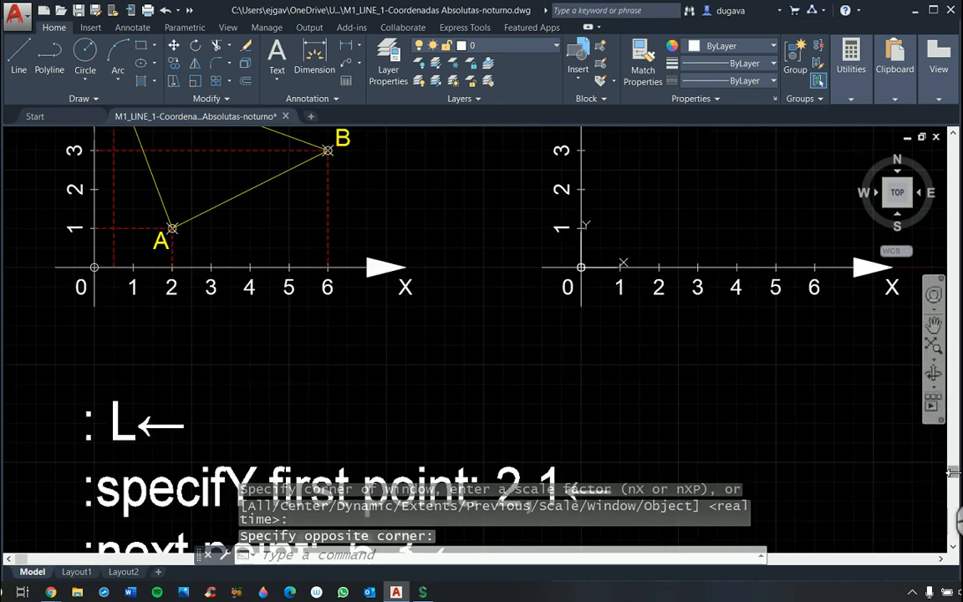
drag(954, 470, 951, 163)
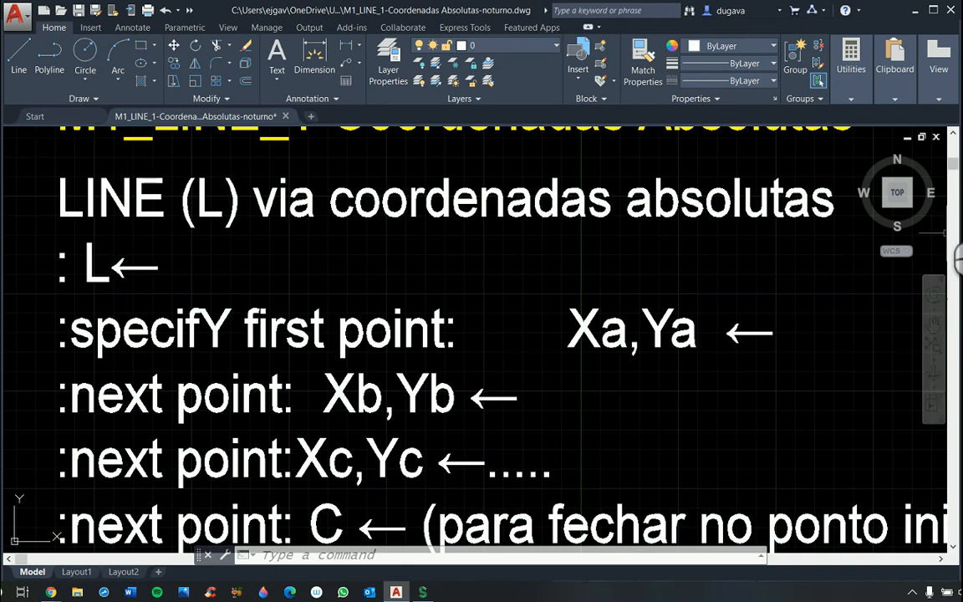
mouse_move(958, 172)
mouse_down()
mouse_move(954, 425)
mouse_move(954, 409)
mouse_up()
drag(953, 404, 952, 404)
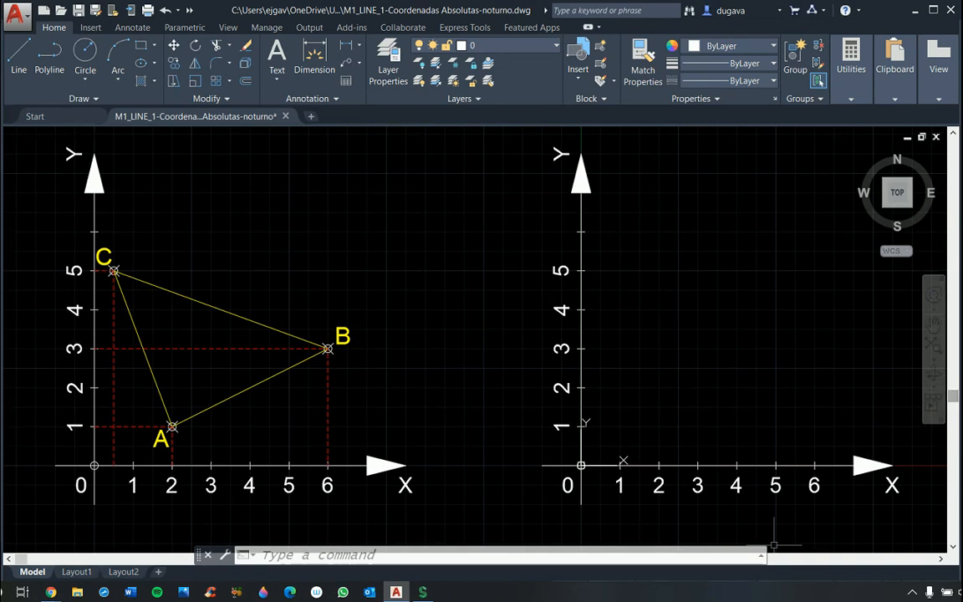
Step: Draw the triangle's first side on the blank axes with Line, from absolute coordinates 2,1 to 6,3
key(Escape)
key(Escape)
key(Escape)
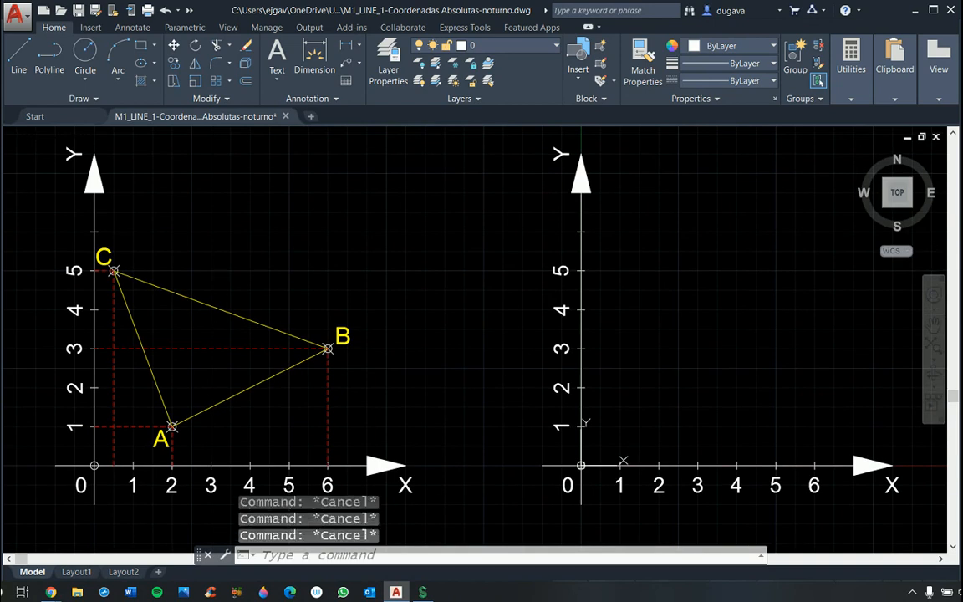
text(l)
key(Return)
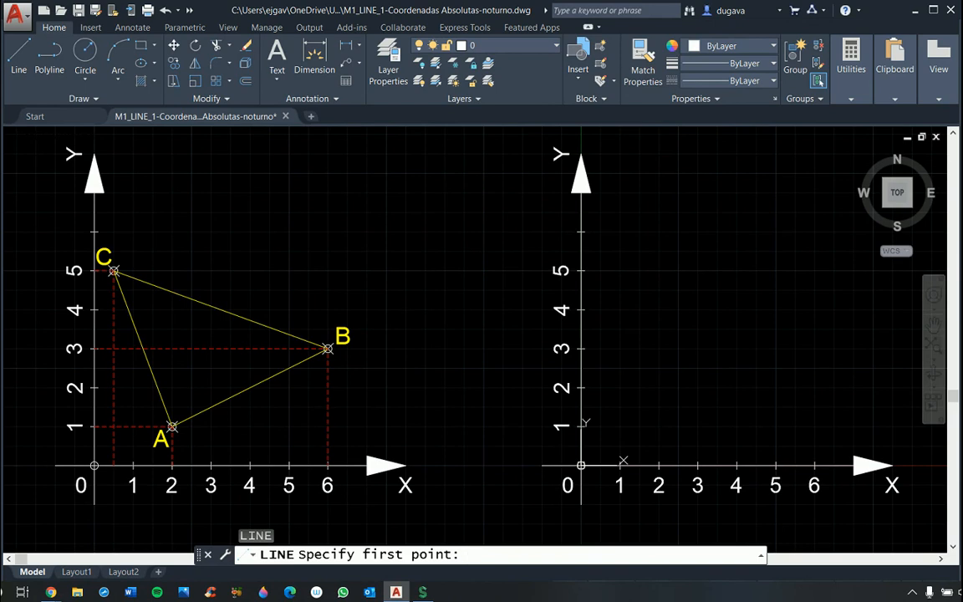
text(2,1)
key(Return)
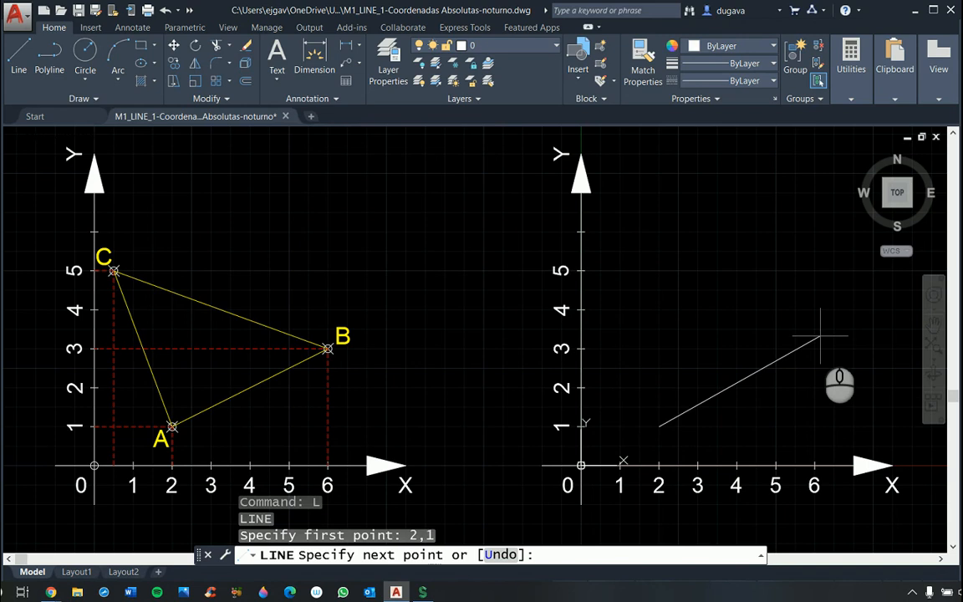
text(6,3)
key(Return)
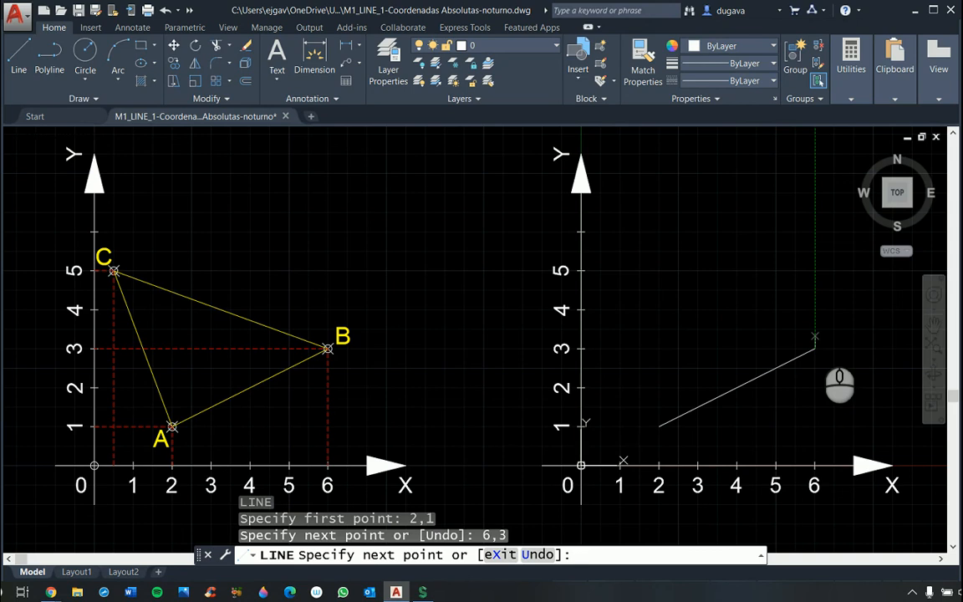
Step: Continue the line to absolute coordinates .5,5 and close the triangle at its starting point
text(.)
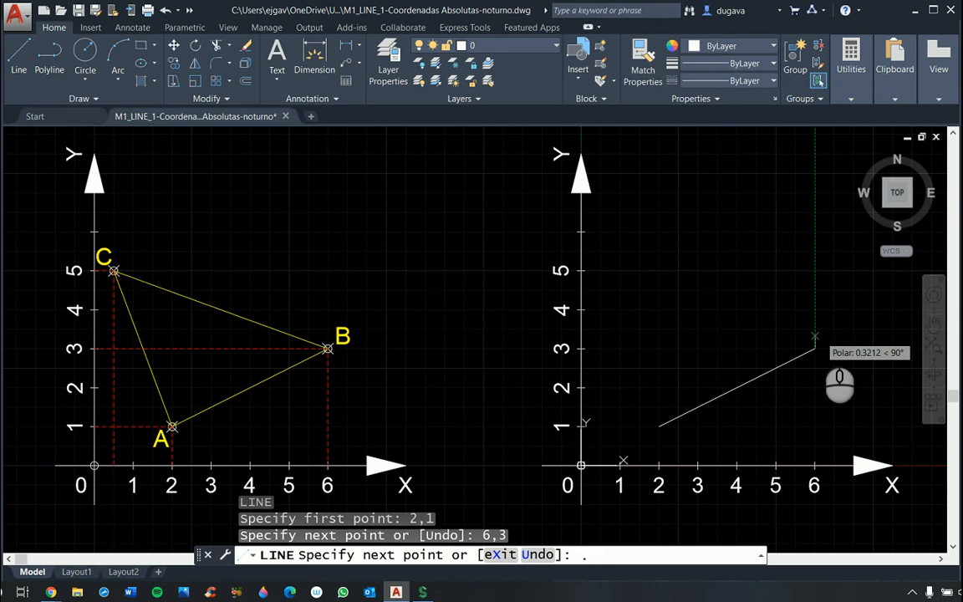
text(5,5)
key(Return)
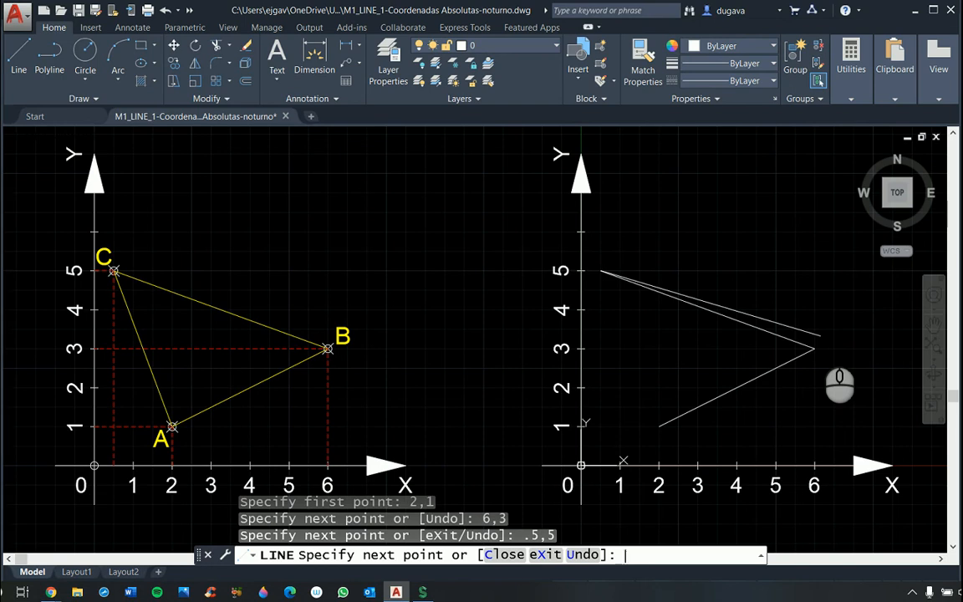
text(c)
key(Return)
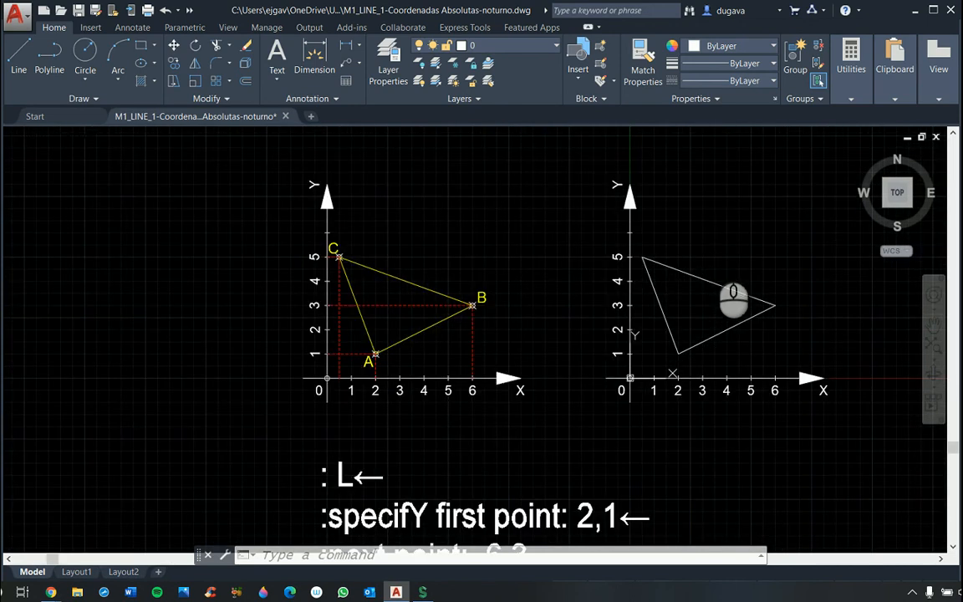
text(o)
right_click(714, 250)
key(Escape)
key(Escape)
key(Escape)
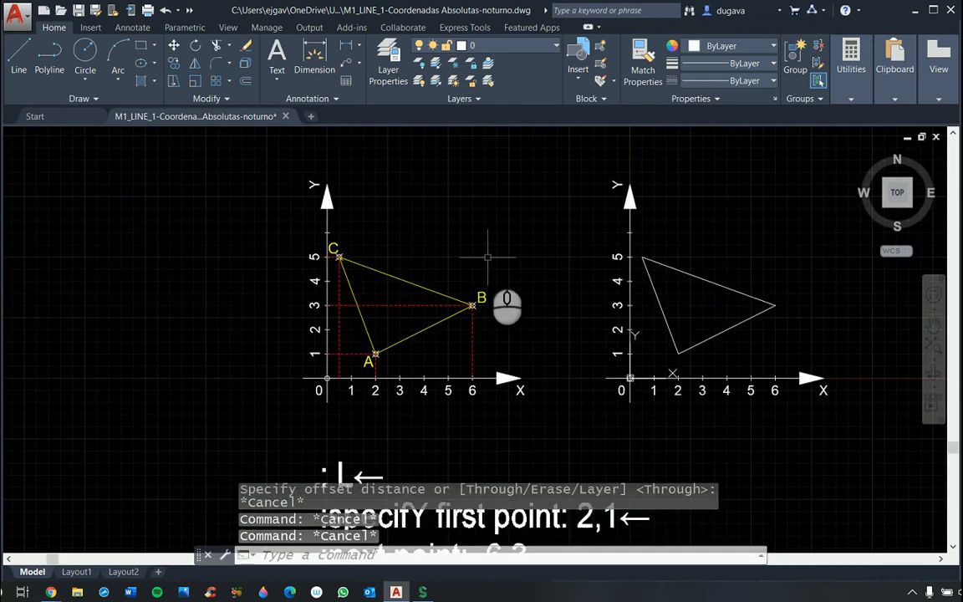
Step: Use the Pan command to shift the view of both triangles slightly, and exit it
text(p)
right_click(488, 257)
mouse_move(478, 256)
mouse_down()
mouse_move(387, 243)
mouse_move(284, 250)
mouse_move(520, 263)
mouse_up()
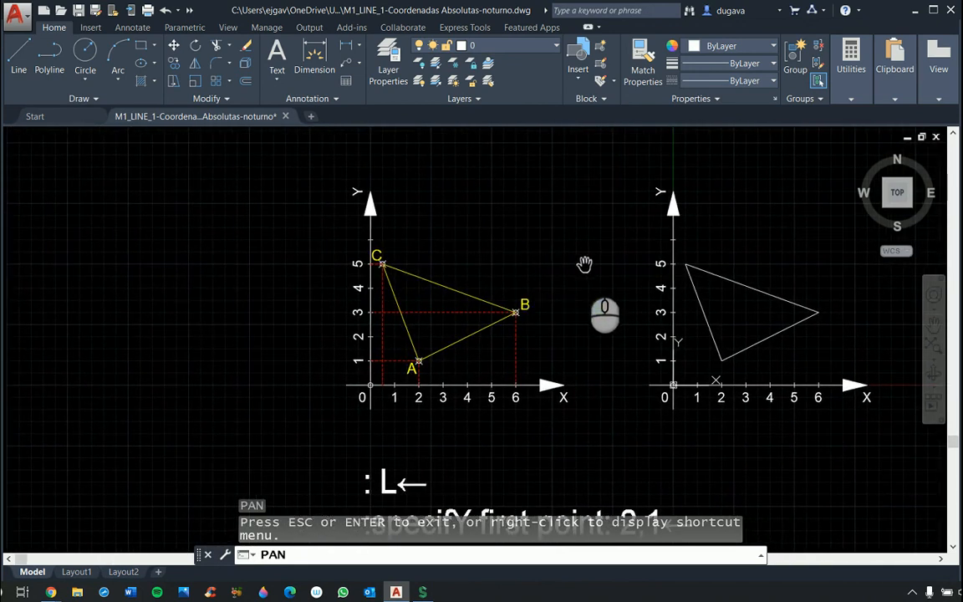
mouse_move(583, 264)
mouse_down()
mouse_move(490, 275)
mouse_move(537, 283)
mouse_up()
key(Escape)
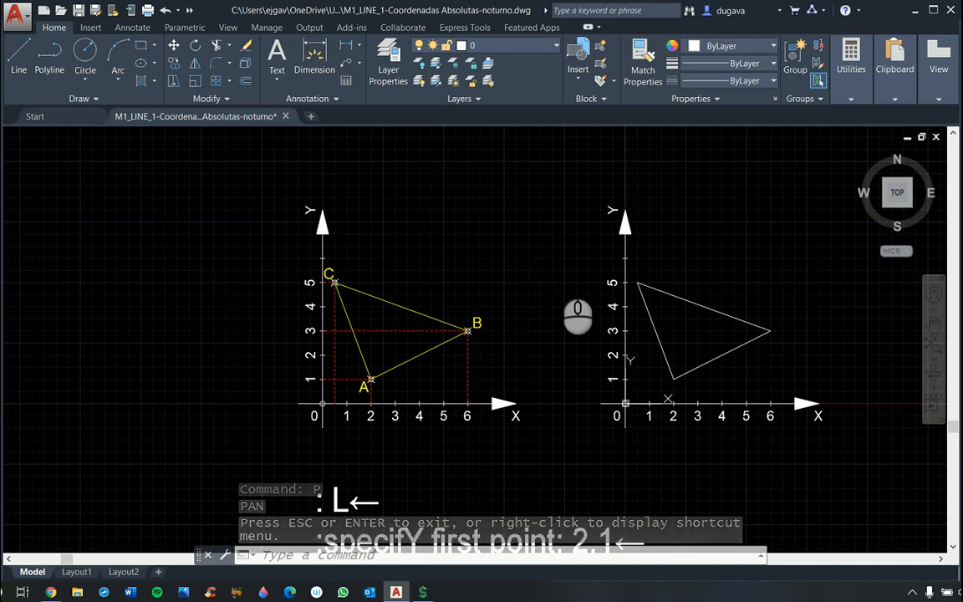
key(Escape)
key(Escape)
key(Escape)
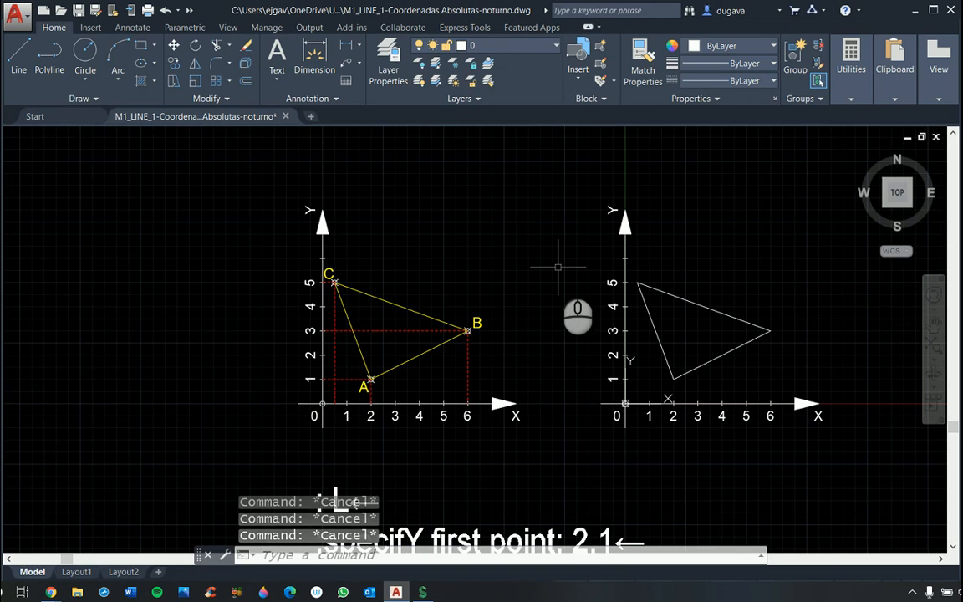
Step: Pan the drawing sideways again to open up empty space beyond the second triangle's X axis
text(P)
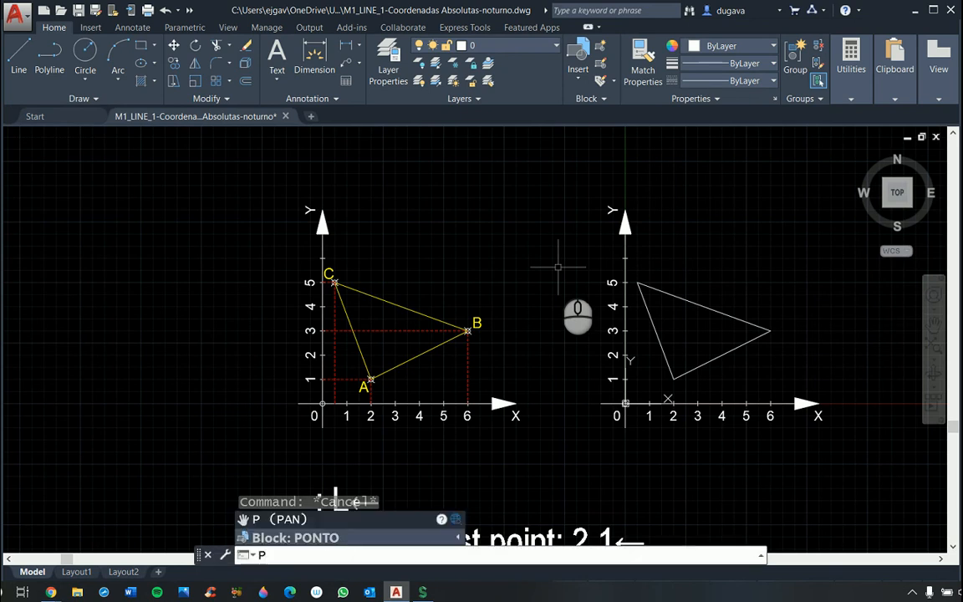
key(Return)
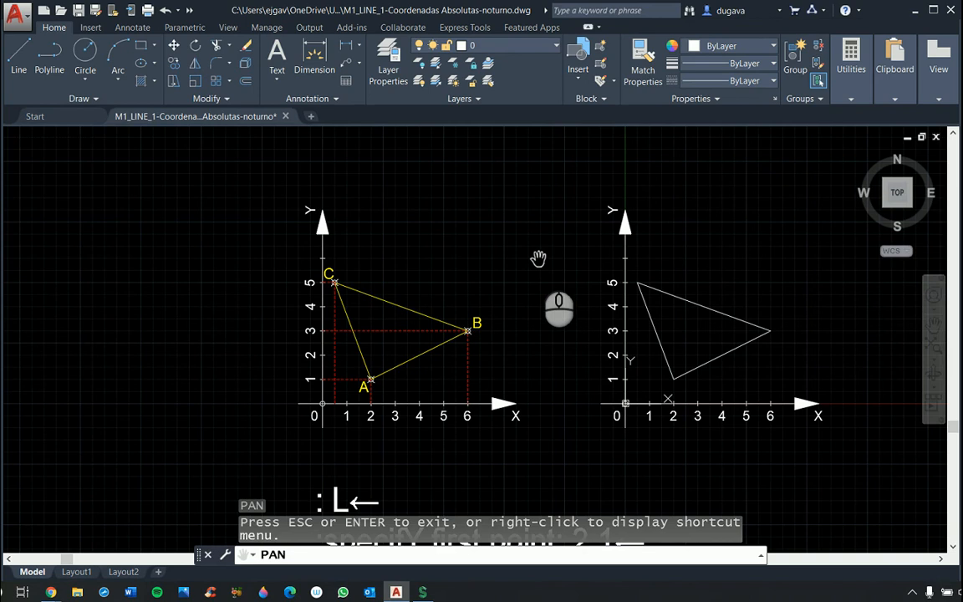
click(538, 258)
click(538, 260)
click(538, 259)
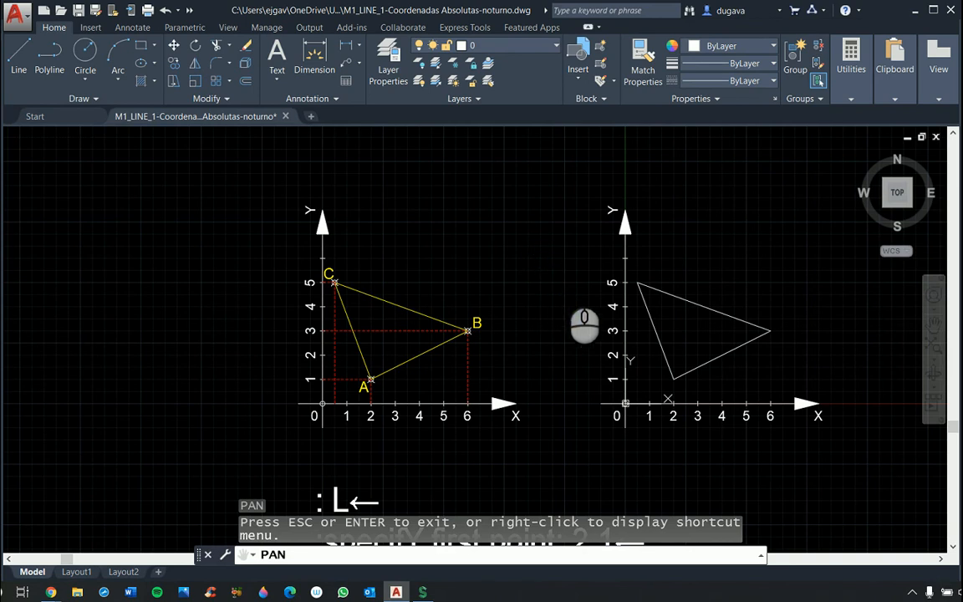
mouse_move(562, 279)
mouse_down()
mouse_move(398, 268)
mouse_move(621, 268)
mouse_move(364, 274)
mouse_move(601, 204)
mouse_move(577, 203)
mouse_move(313, 361)
mouse_move(294, 303)
mouse_move(700, 286)
mouse_move(518, 271)
mouse_move(329, 290)
mouse_move(572, 290)
mouse_move(369, 288)
mouse_move(257, 205)
mouse_move(361, 211)
mouse_move(723, 271)
mouse_move(673, 273)
mouse_move(729, 274)
mouse_move(432, 267)
mouse_move(402, 226)
mouse_move(394, 144)
mouse_move(452, 279)
mouse_move(449, 270)
mouse_move(559, 322)
mouse_move(419, 320)
mouse_up()
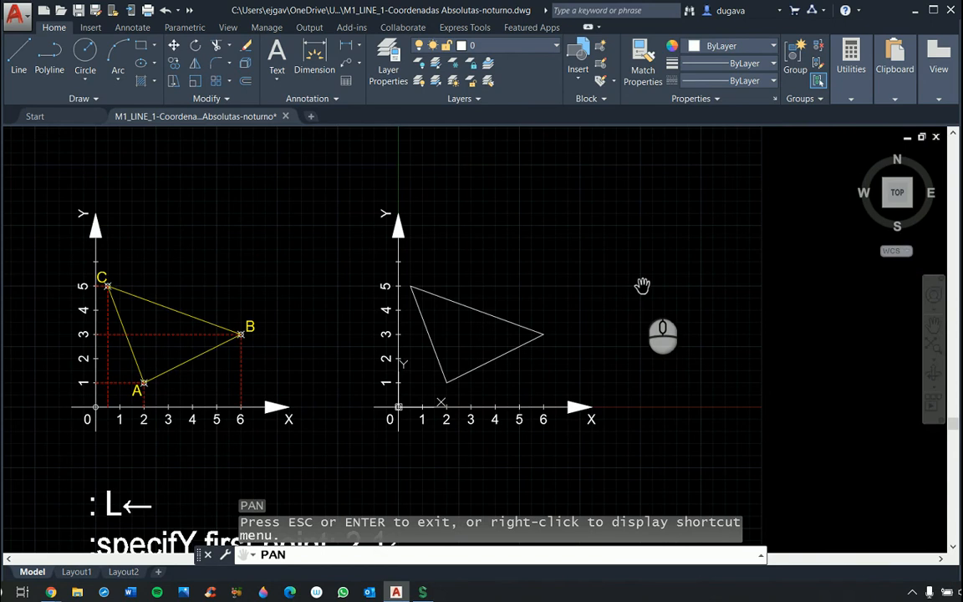
key(Escape)
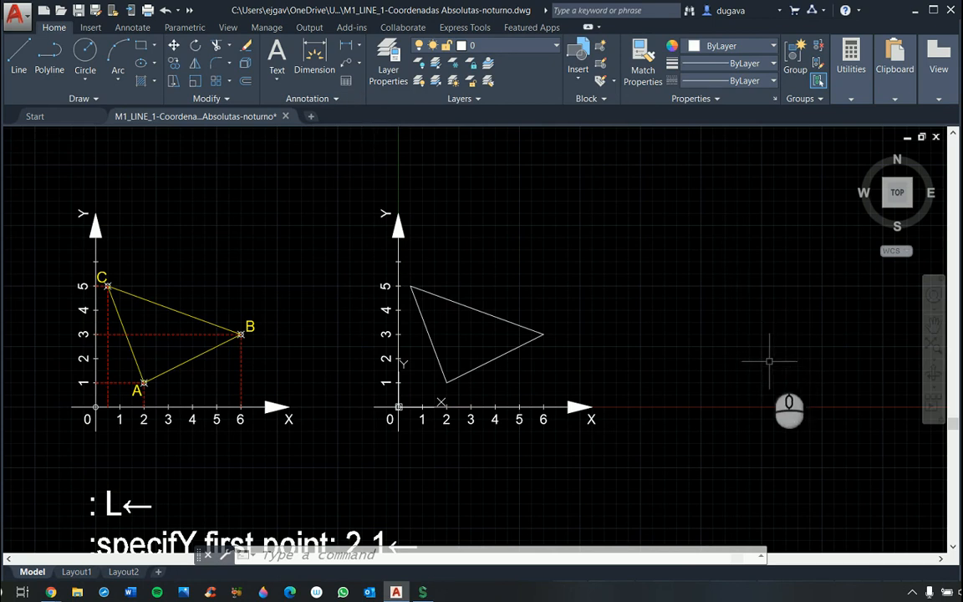
key(Escape)
key(Escape)
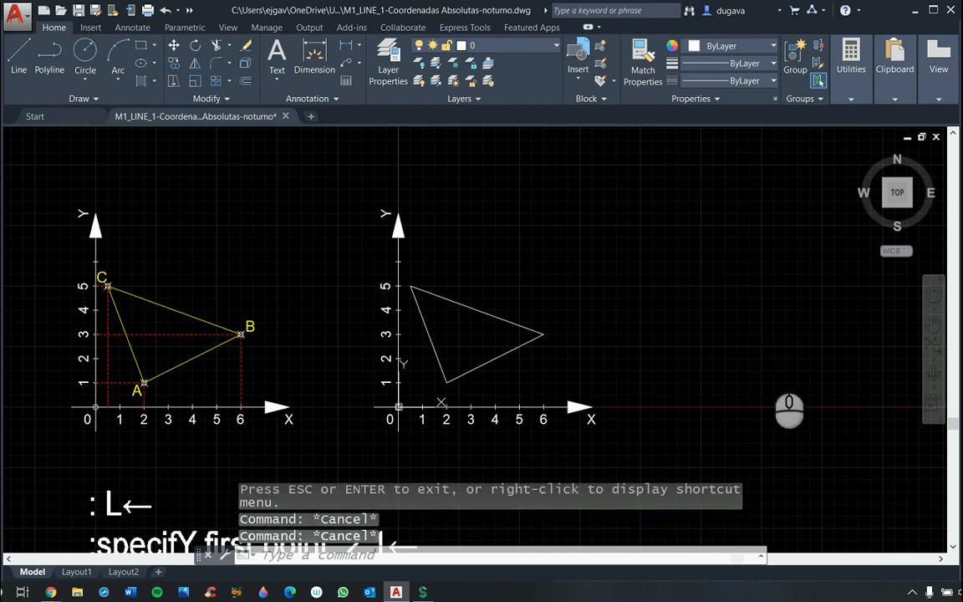
Step: Start a line at a free point beyond the second X axis, try absolute 6,3 as its next point, and undo that segment
text(L)
key(Return)
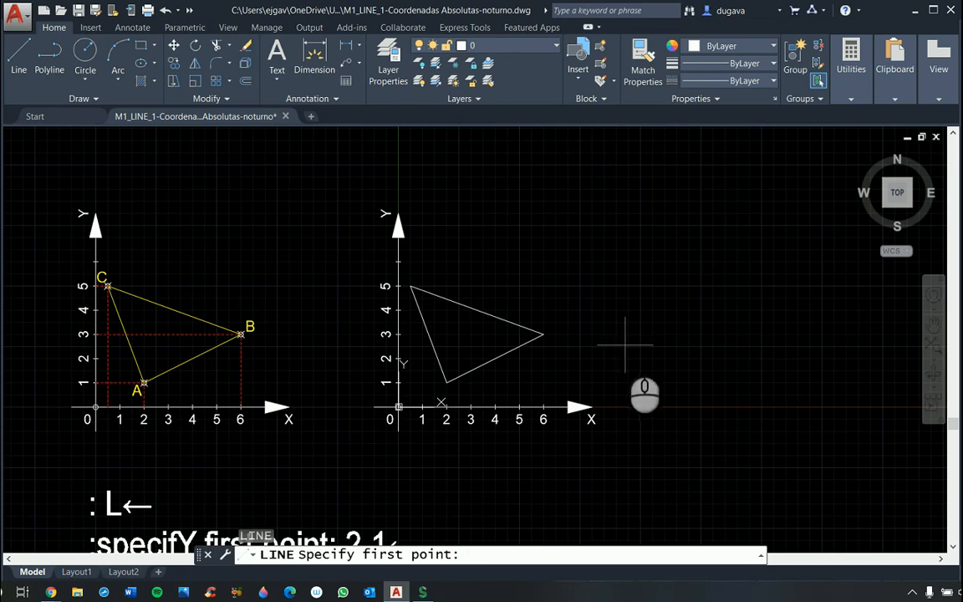
click(658, 351)
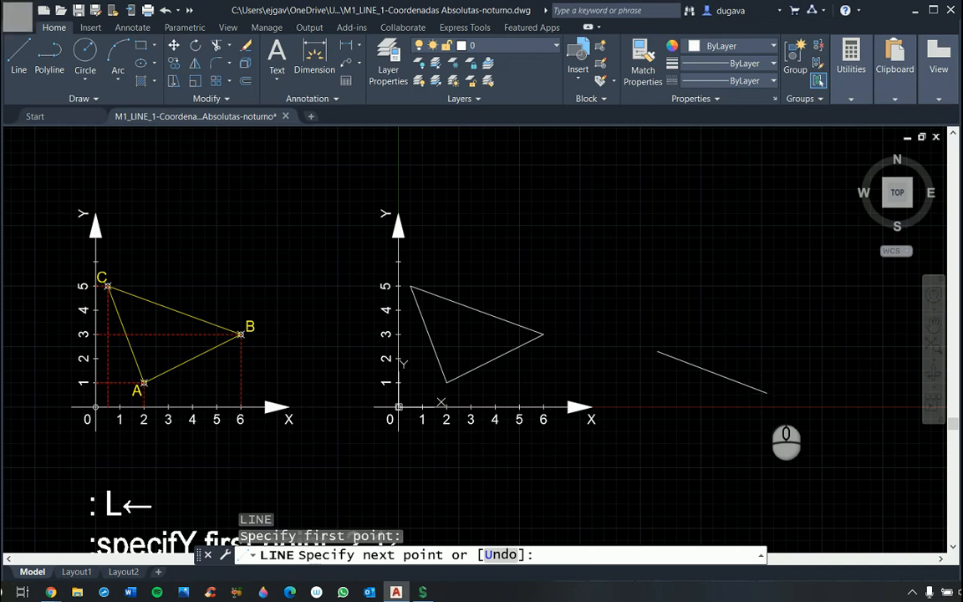
text(6,3)
key(Return)
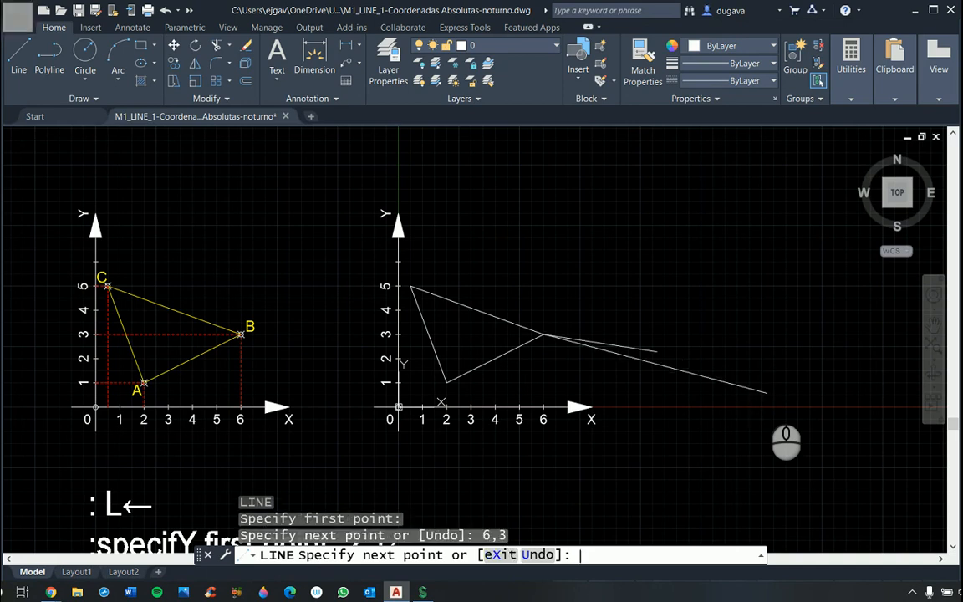
text(U)
key(Return)
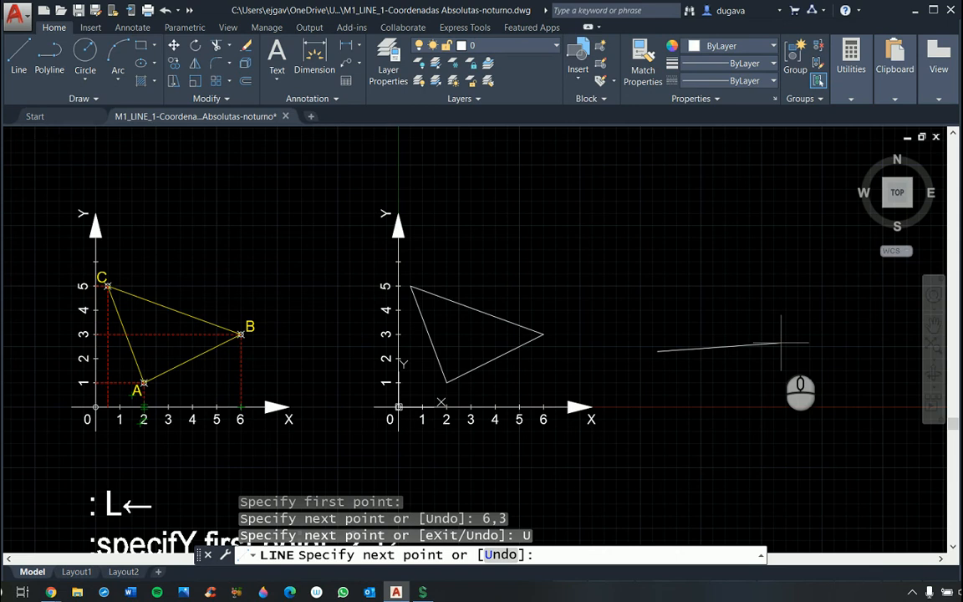
Step: Draw the line's first segment with the relative coordinates @4,2
text(@)
text(4,)
text(2)
key(Return)
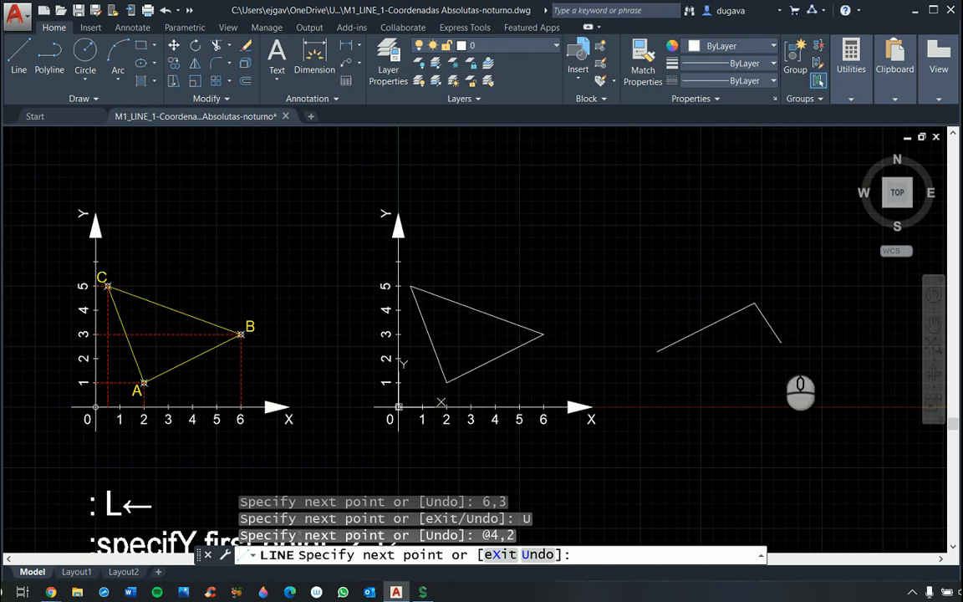
Step: Try a second segment with the relative coordinates @-5.5,2, and undo it within the Line command
text(@)
text(-5,5)
text(,)
text(2)
key(Return)
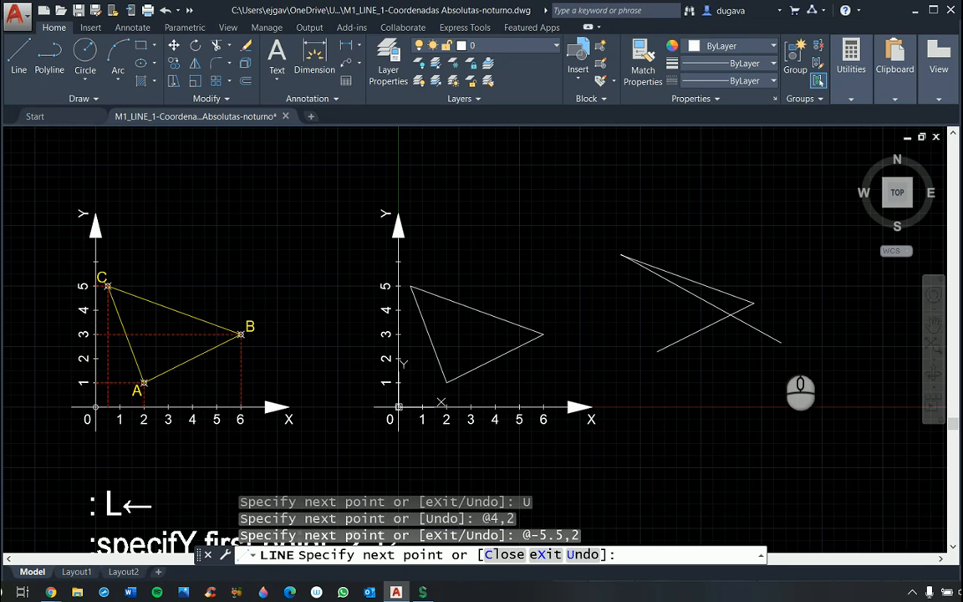
text(U)
key(Return)
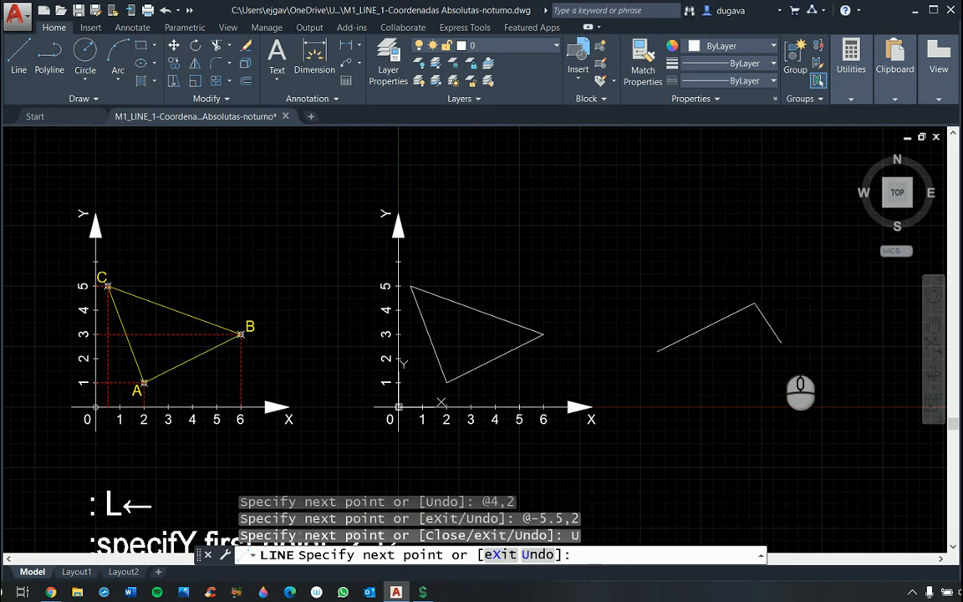
Step: Try the second segment with the relative coordinates @5.5,5, and undo it within the Line command
text(@5.5,5)
key(Return)
text(U)
key(Return)
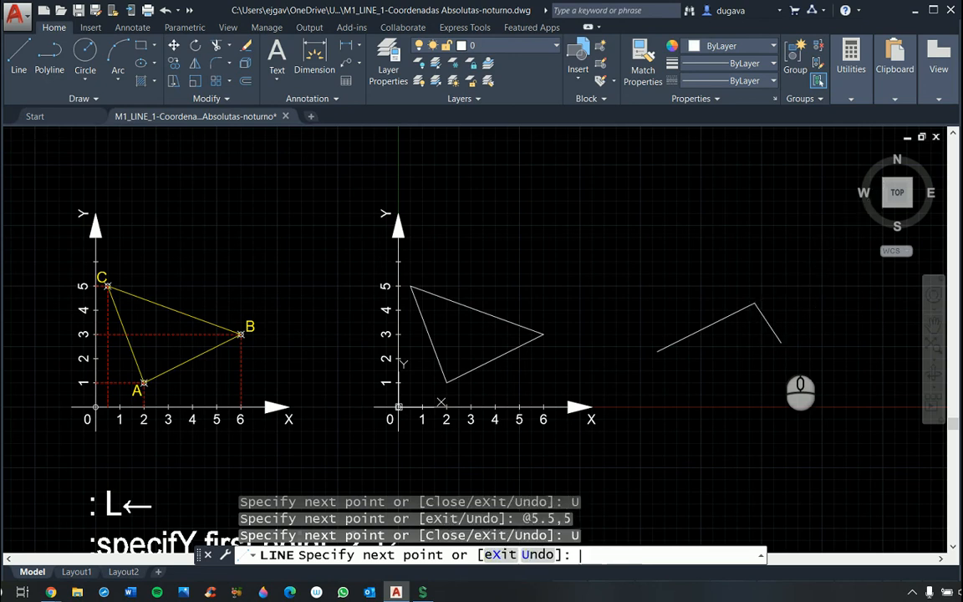
Step: Try the second segment with the relative coordinates @5.5,2, and undo it within the Line command
text(@5.5,2)
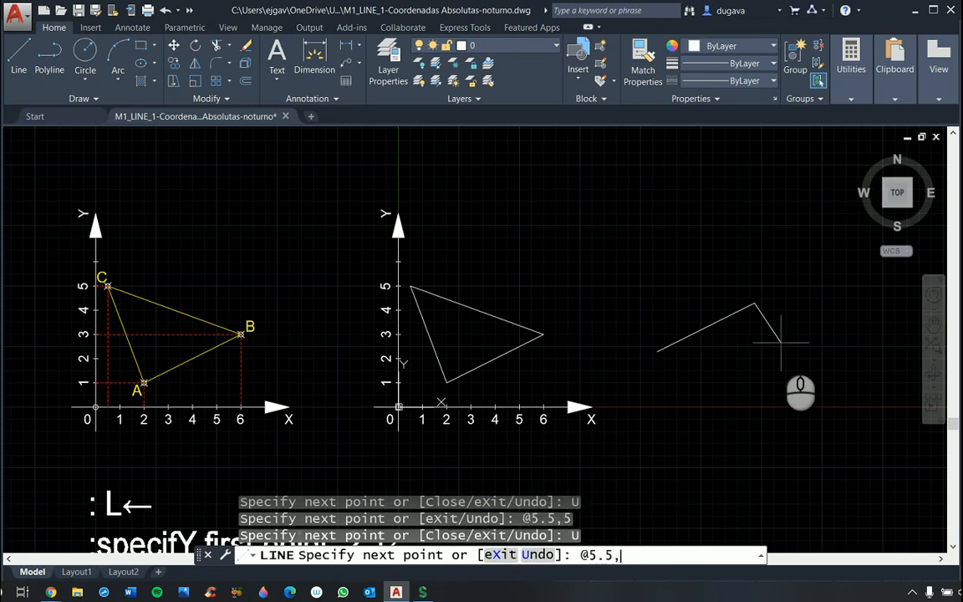
key(Return)
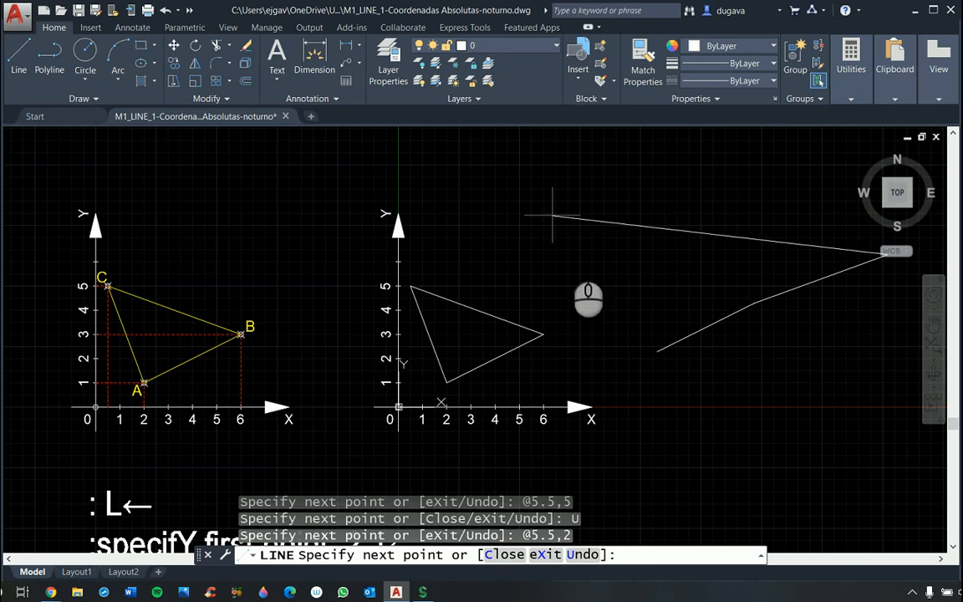
text(U)
key(Return)
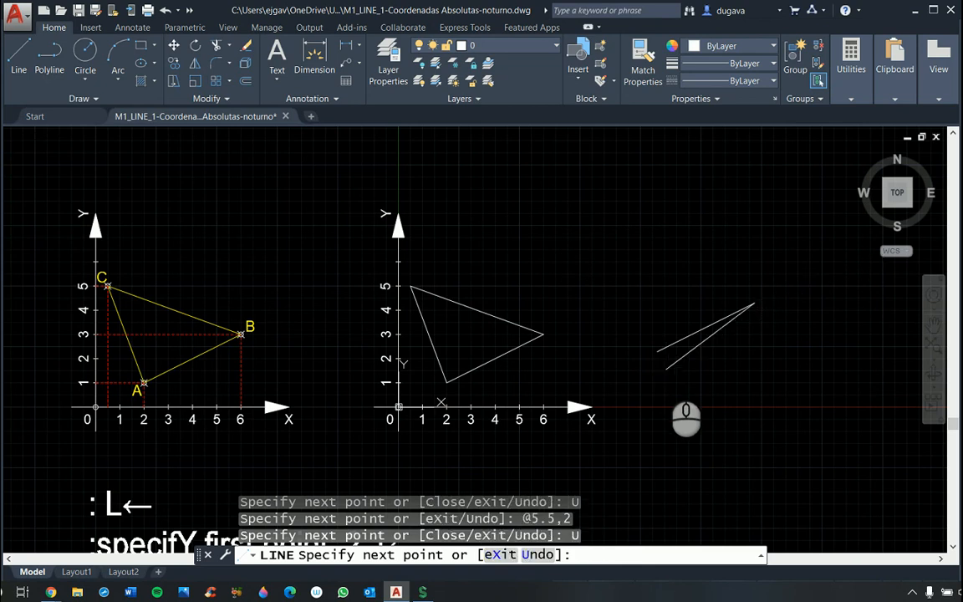
Step: Draw the second segment with the relative coordinates @-5.5,2 and close the triangle back to its starting point
text(@-5.5,2)
key(Return)
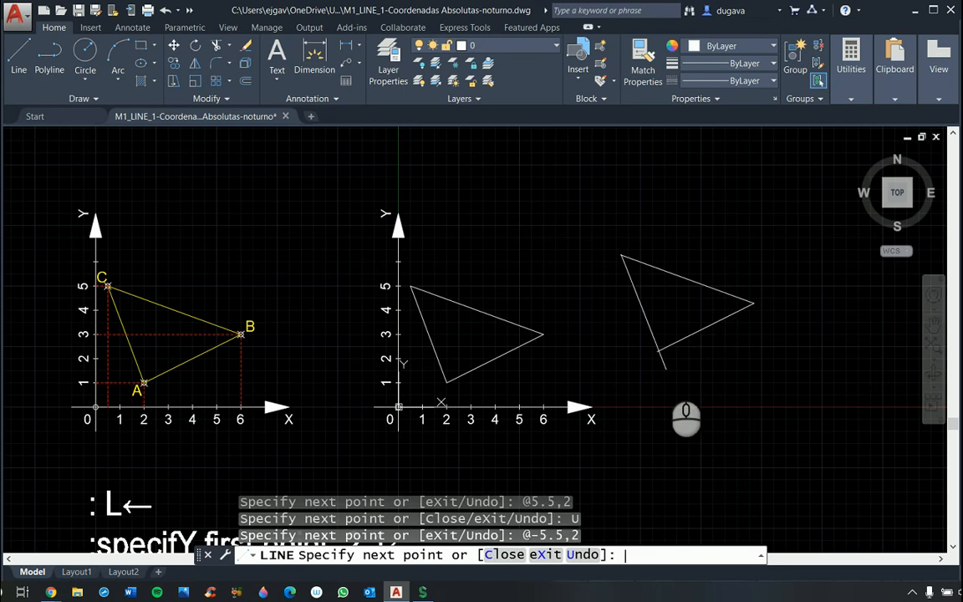
text(c)
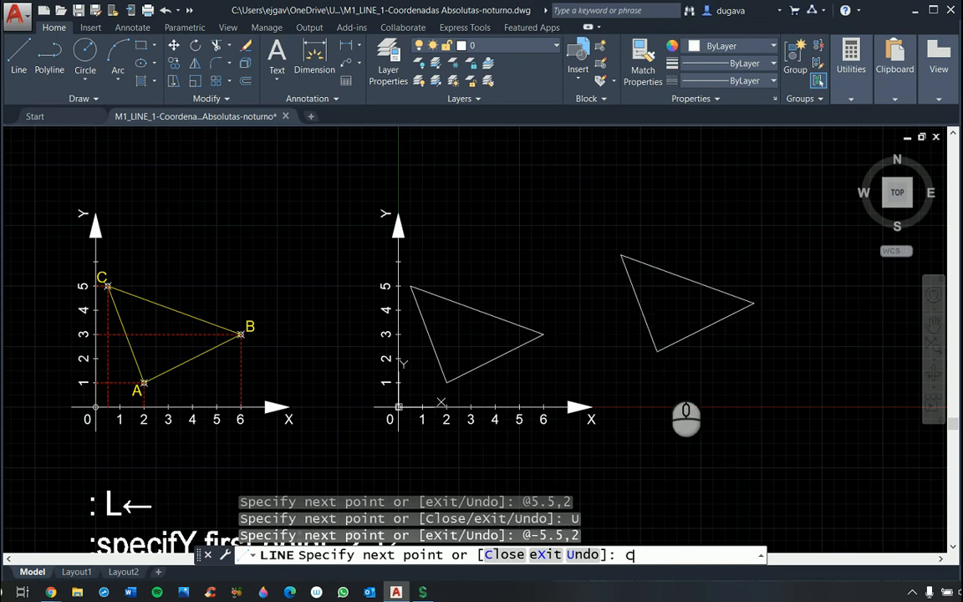
key(Return)
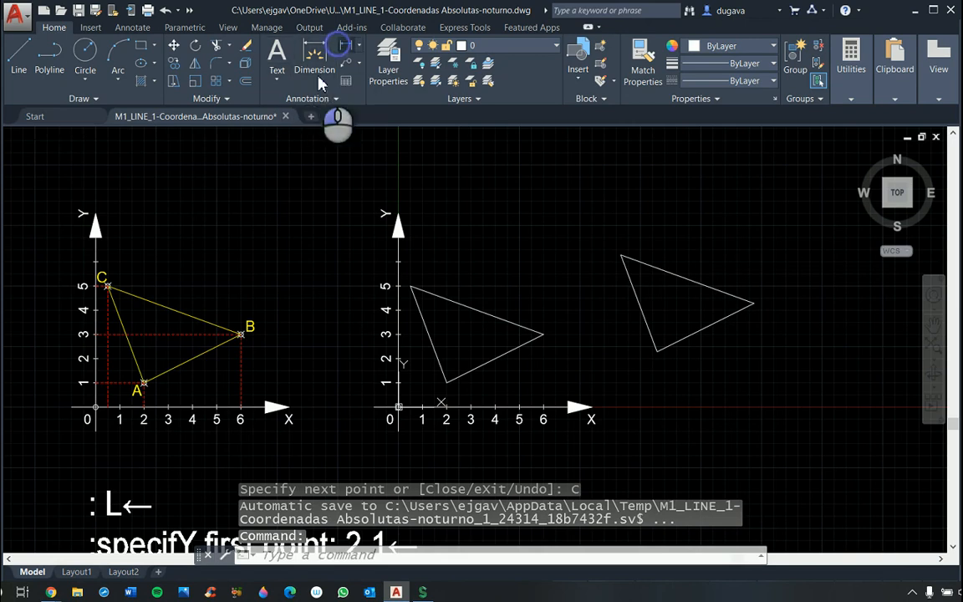
Step: Add linear dimensions to side BC of the yellow triangle: a horizontal one above it and a vertical one beyond point B
click(338, 46)
click(161, 307)
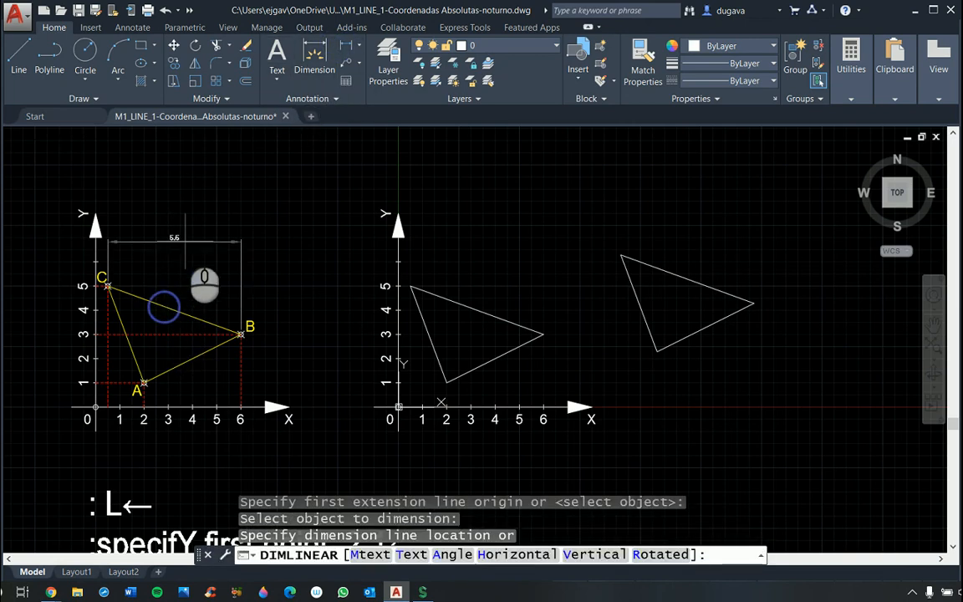
click(187, 234)
right_click(204, 266)
right_click(164, 299)
click(155, 303)
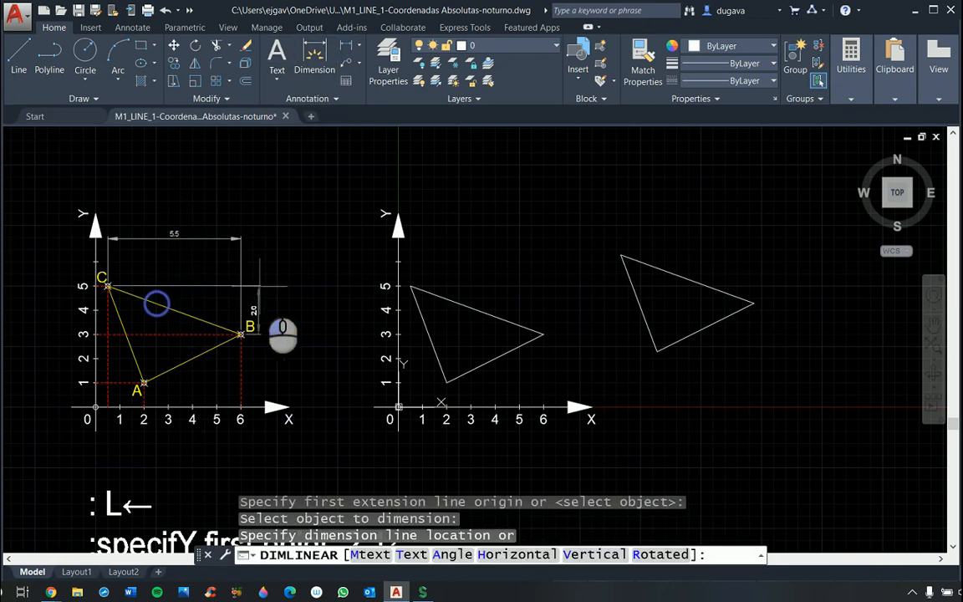
click(277, 286)
scroll(175, 264, up, 5)
scroll(199, 279, down, 3)
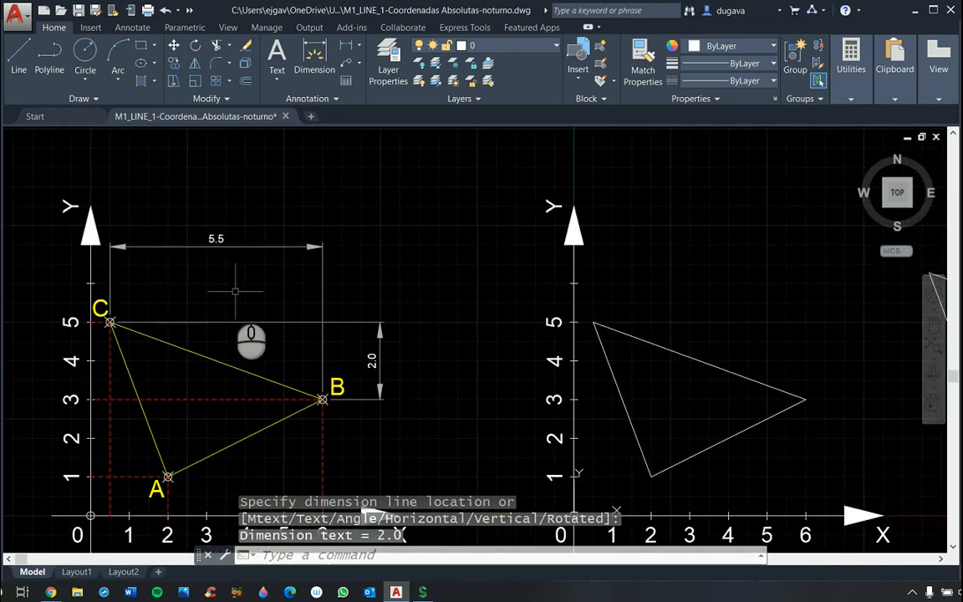
scroll(104, 317, up, 2)
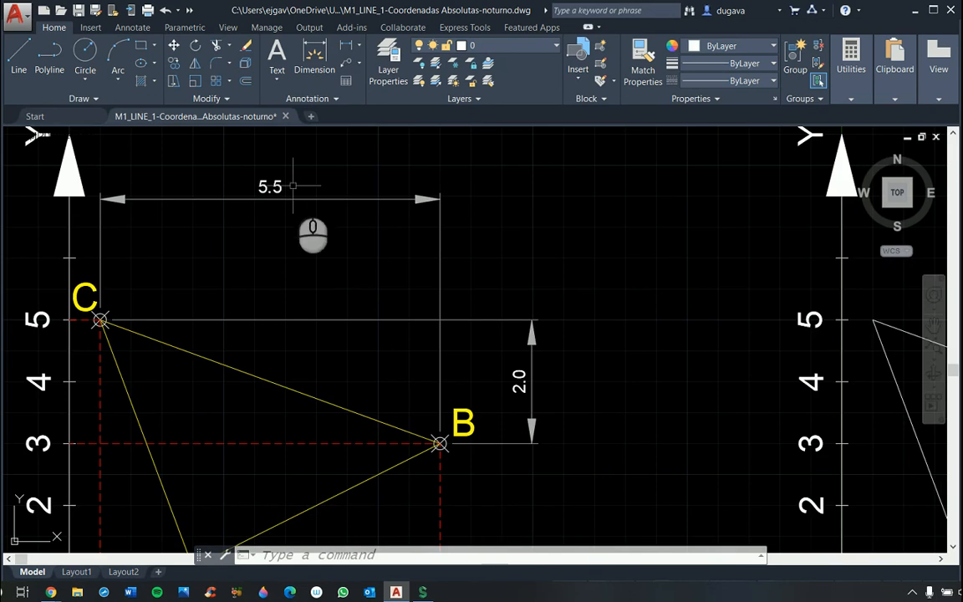
Step: Add a vertical linear dimension to side AB, in line with the vertical dimension of side BC
scroll(292, 196, down, 3)
right_click(284, 333)
right_click(304, 327)
click(303, 327)
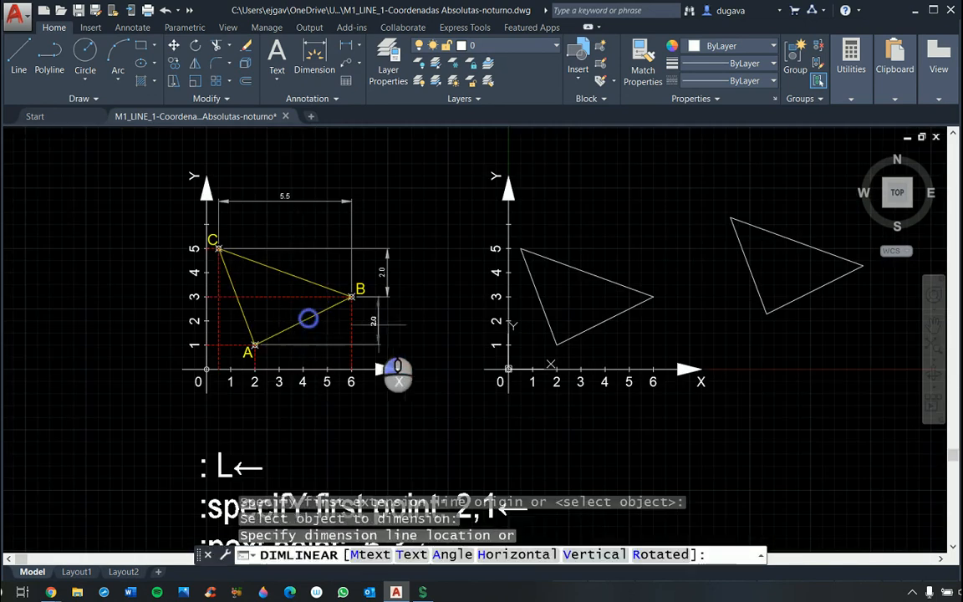
click(388, 324)
Step: Add linear dimensions to side AC: a vertical one outside the Y axis and a horizontal one below the X axis
right_click(387, 324)
right_click(387, 325)
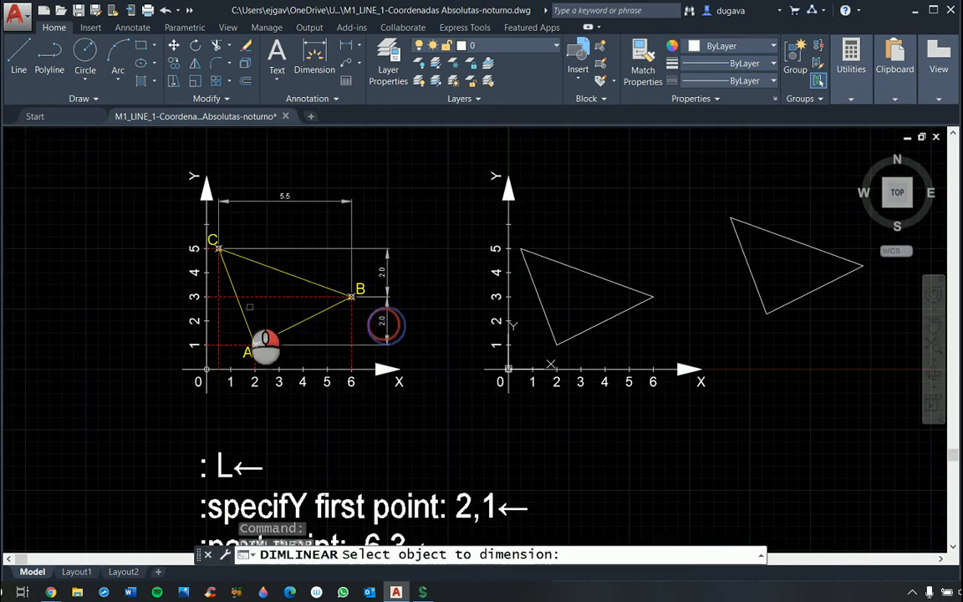
right_click(248, 303)
right_click(230, 283)
right_click(232, 282)
click(230, 283)
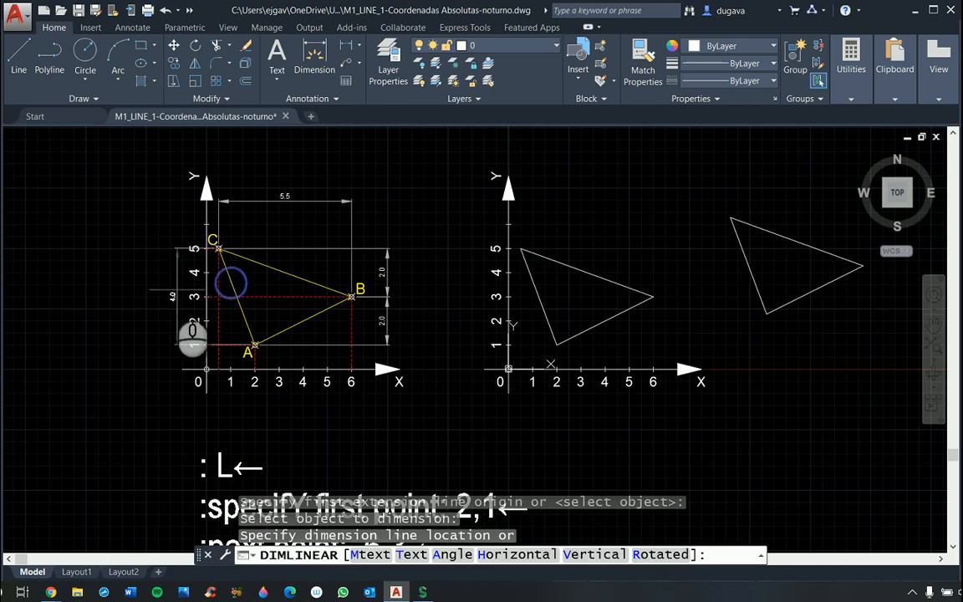
click(149, 296)
right_click(239, 302)
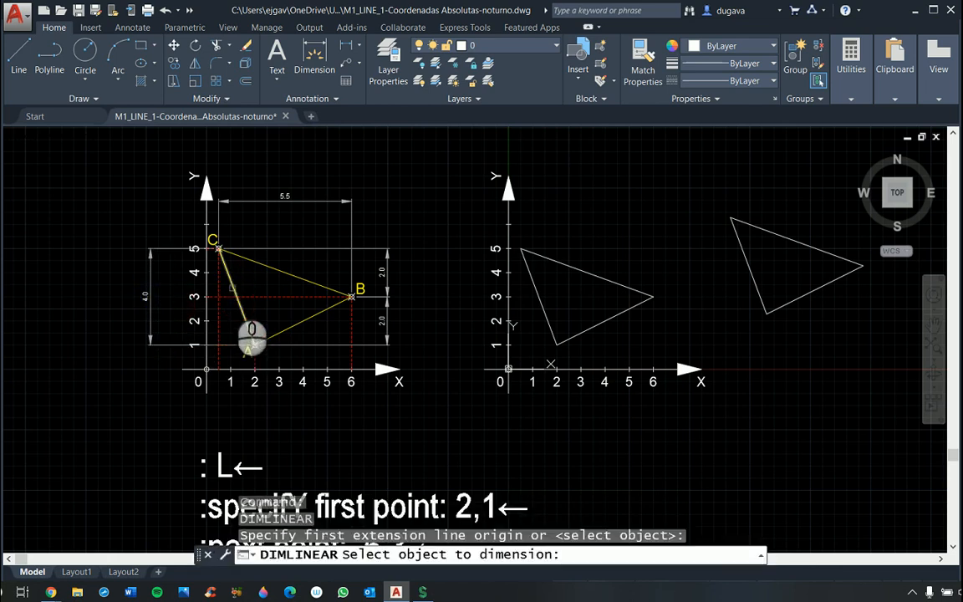
click(248, 335)
click(239, 401)
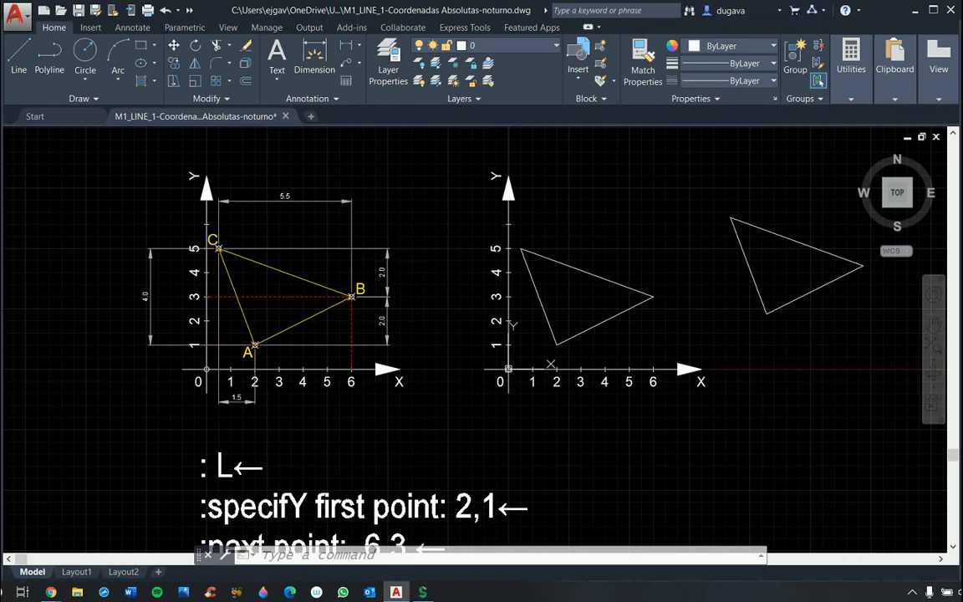
Step: Open the drawing M1_LINE_2-Coordenadas Relativas.dwg from the Modulo1 folder
click(59, 11)
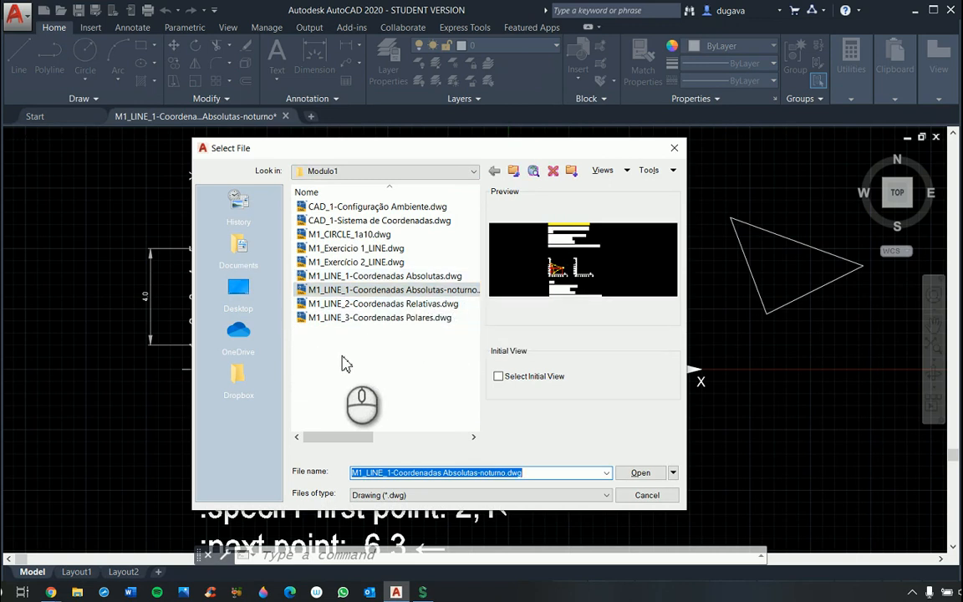
click(365, 306)
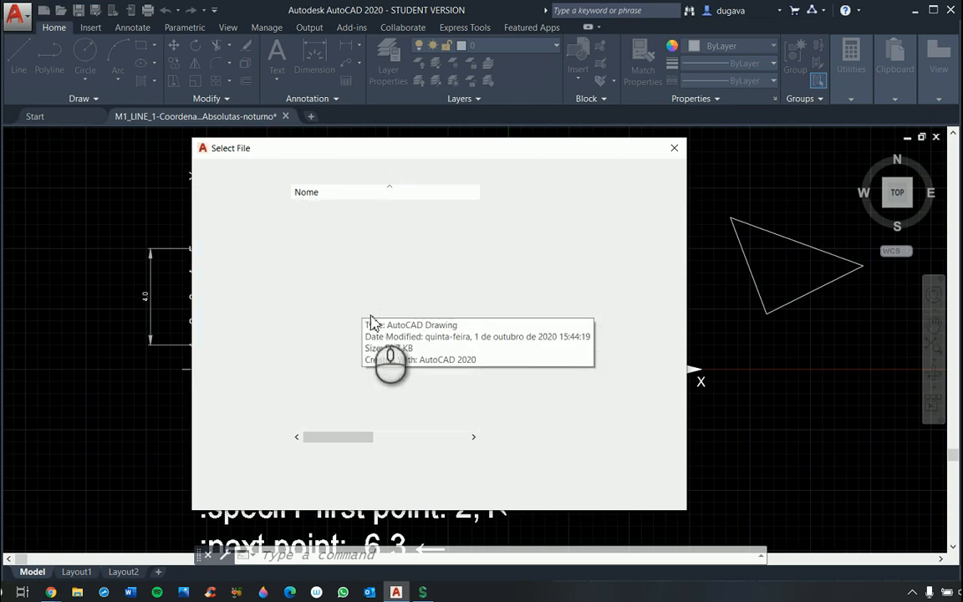
click(640, 473)
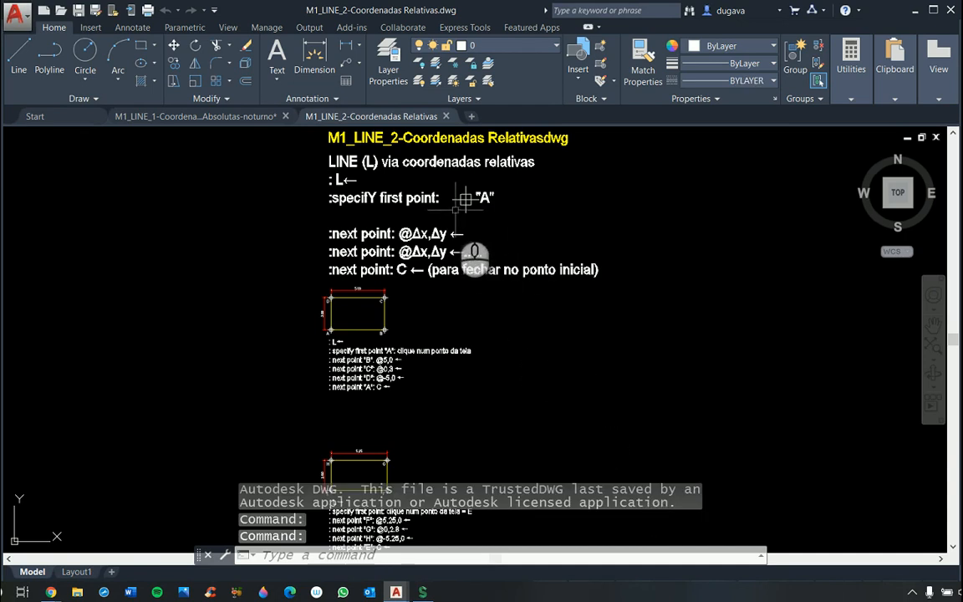
Step: Examine the written Line instructions for relative coordinates above the first rectangle
scroll(458, 211, up, 4)
scroll(453, 214, down, 3)
scroll(414, 194, up, 3)
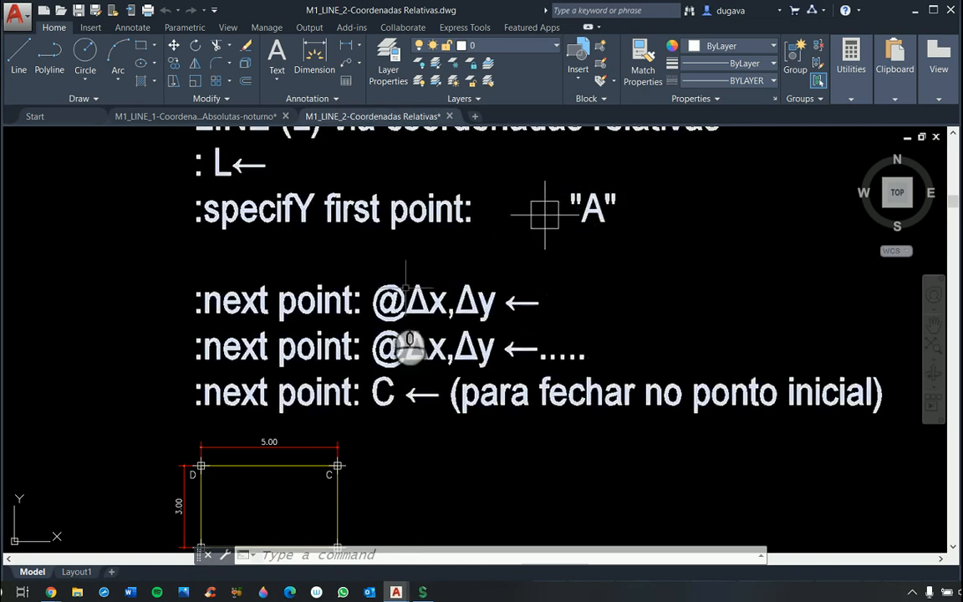
scroll(348, 354, up, 2)
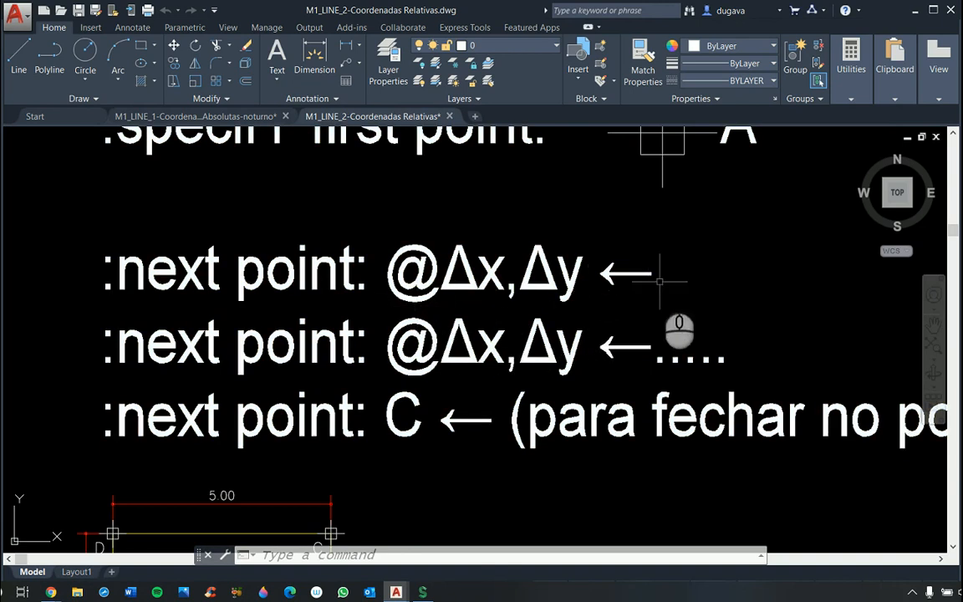
scroll(652, 288, down, 6)
scroll(645, 422, up, 4)
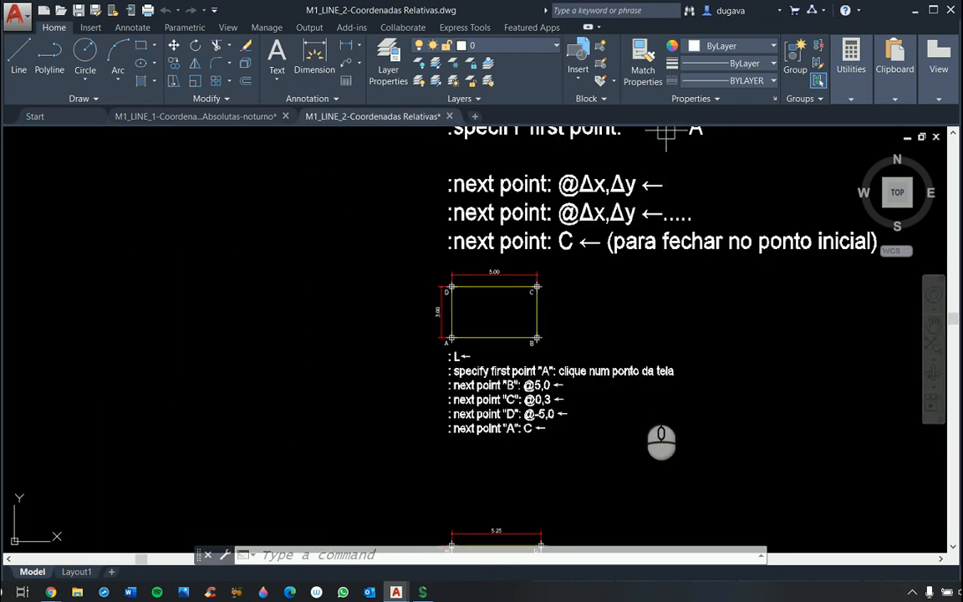
Step: Examine the dimensioned rectangle ABCD and the list of relative coordinates below it
key(Escape)
key(Escape)
text(p)
right_click(640, 393)
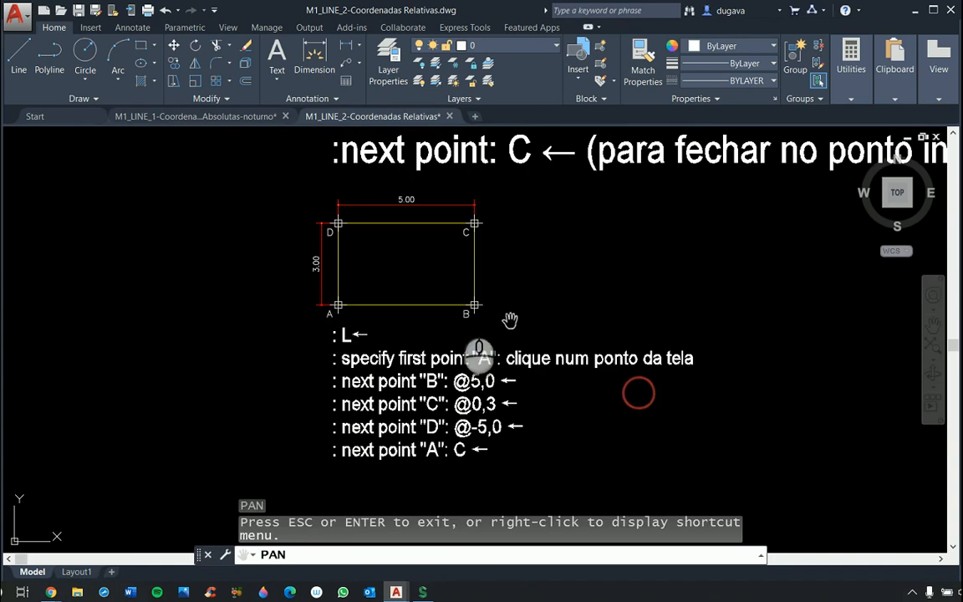
mouse_move(455, 305)
mouse_down()
mouse_move(402, 357)
mouse_move(440, 458)
mouse_move(468, 440)
mouse_up()
scroll(388, 353, up, 4)
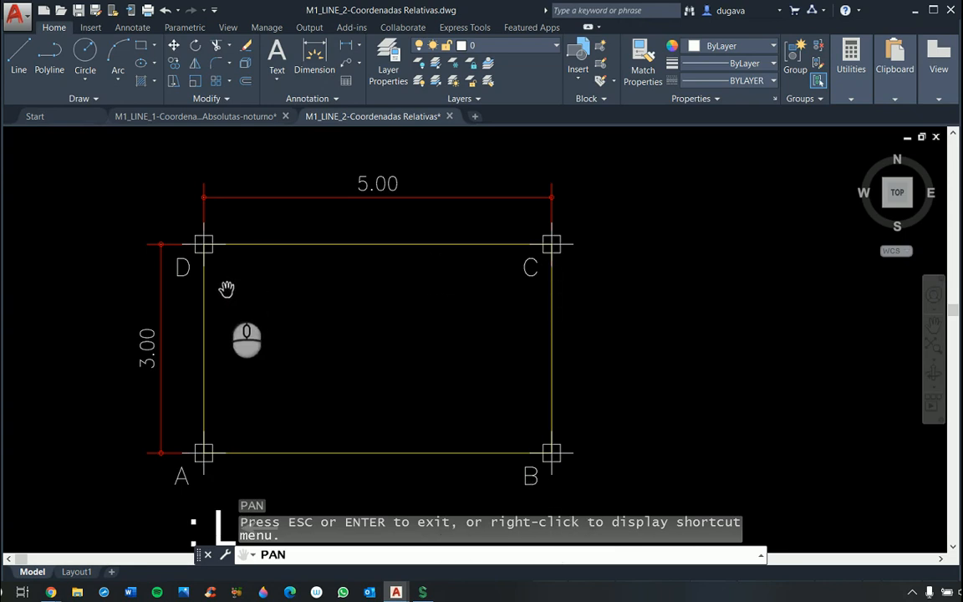
scroll(226, 290, down, 5)
drag(331, 320, 217, 315)
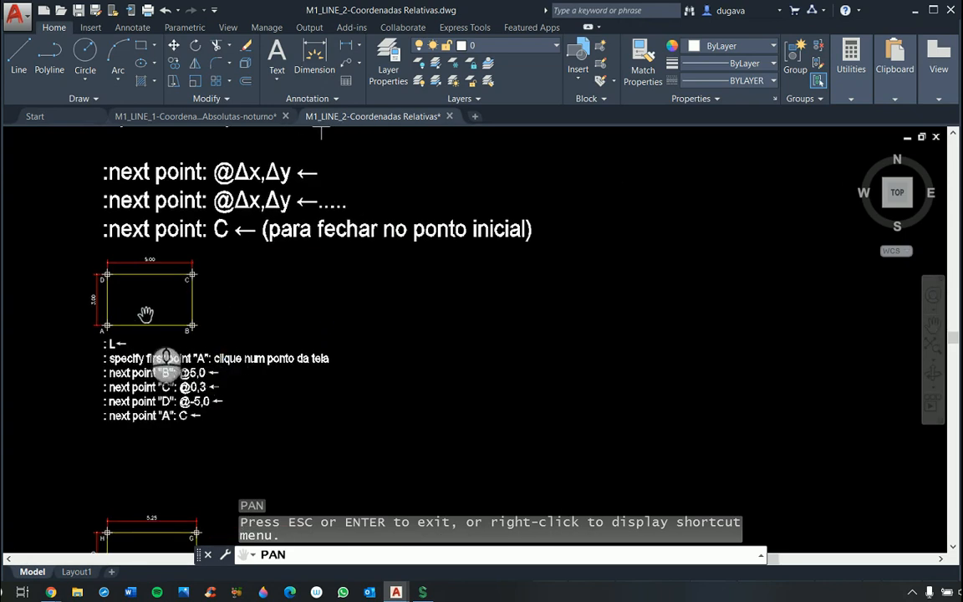
mouse_move(145, 314)
mouse_down()
mouse_move(219, 352)
mouse_move(291, 351)
mouse_up()
scroll(282, 457, up, 5)
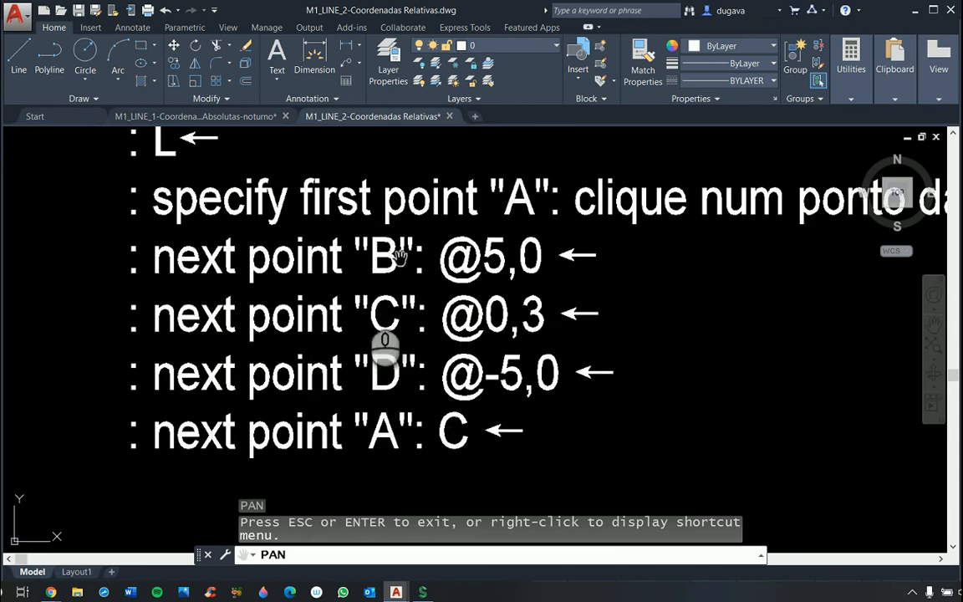
mouse_move(403, 326)
mouse_down()
mouse_move(359, 392)
mouse_move(380, 530)
mouse_up()
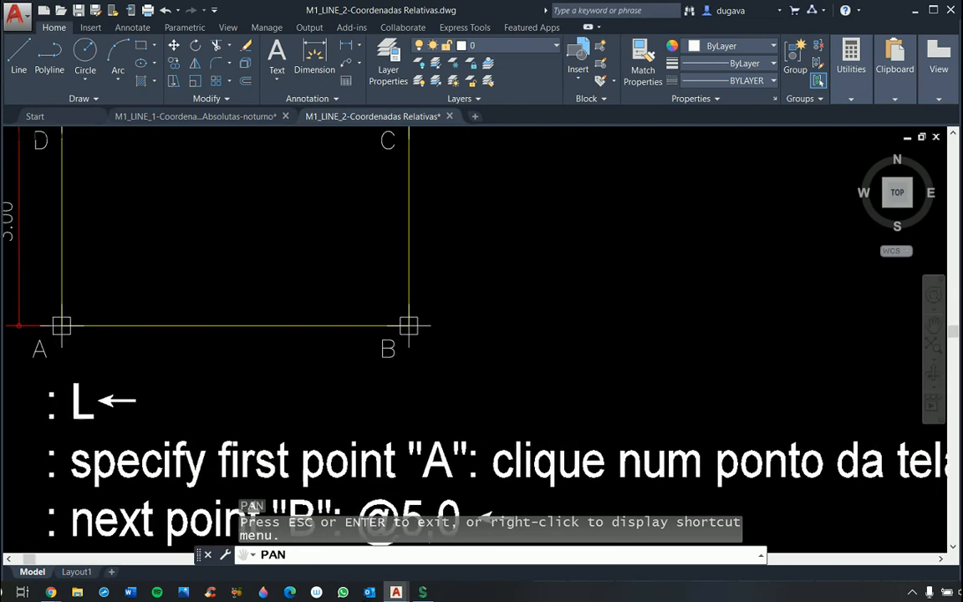
scroll(409, 388, down, 5)
drag(489, 294, 458, 339)
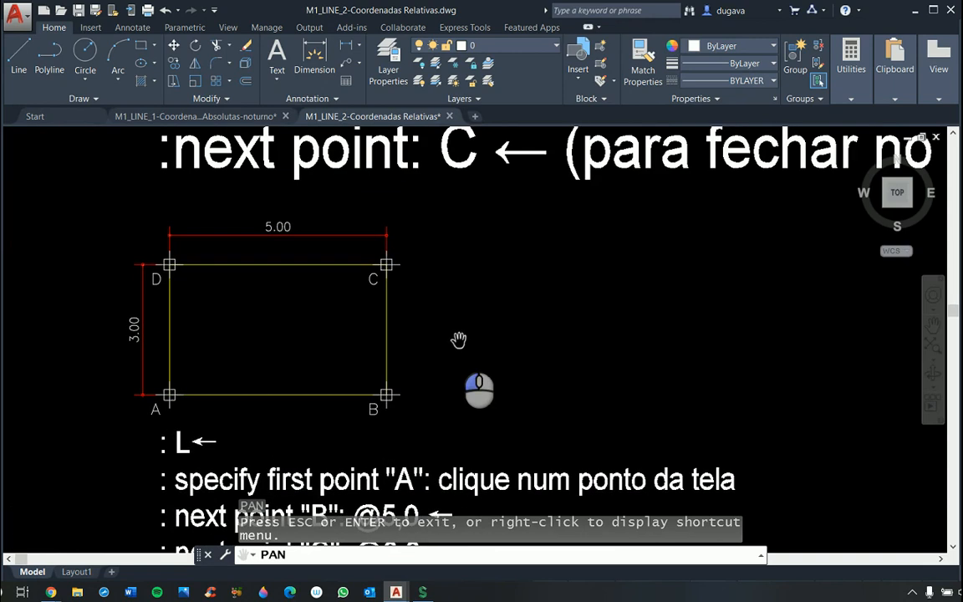
key(Escape)
key(Escape)
key(Escape)
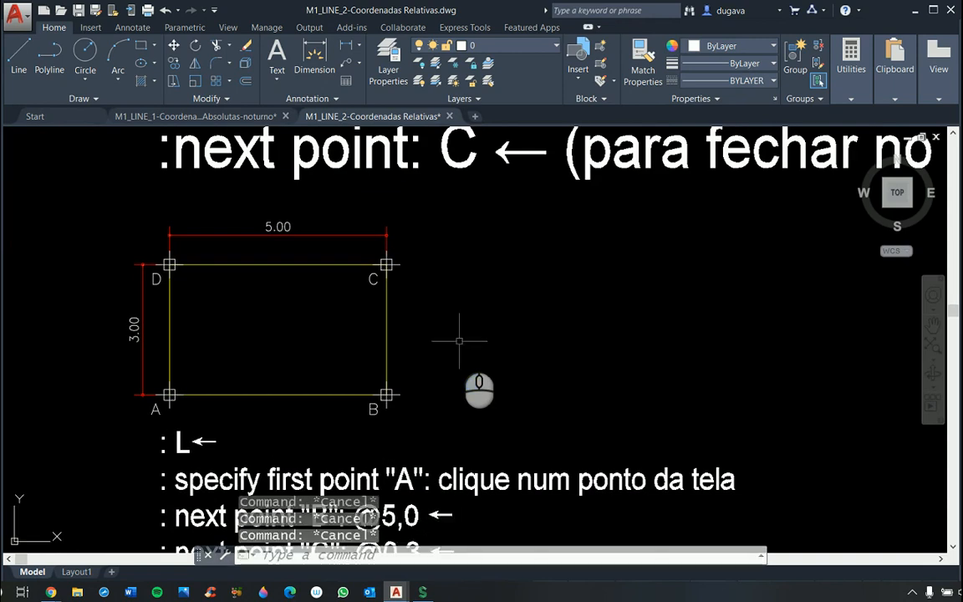
text(z)
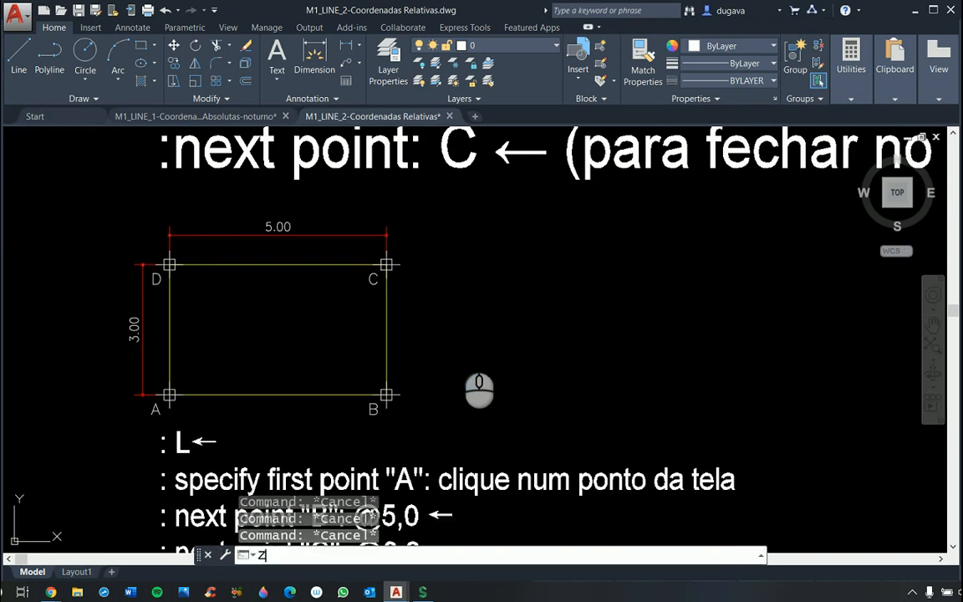
key(Return)
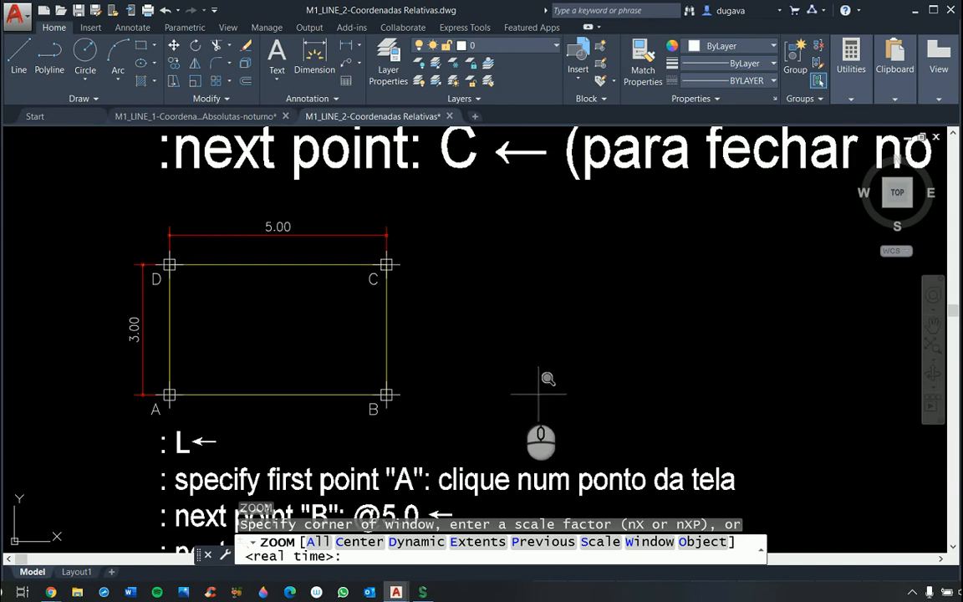
click(525, 395)
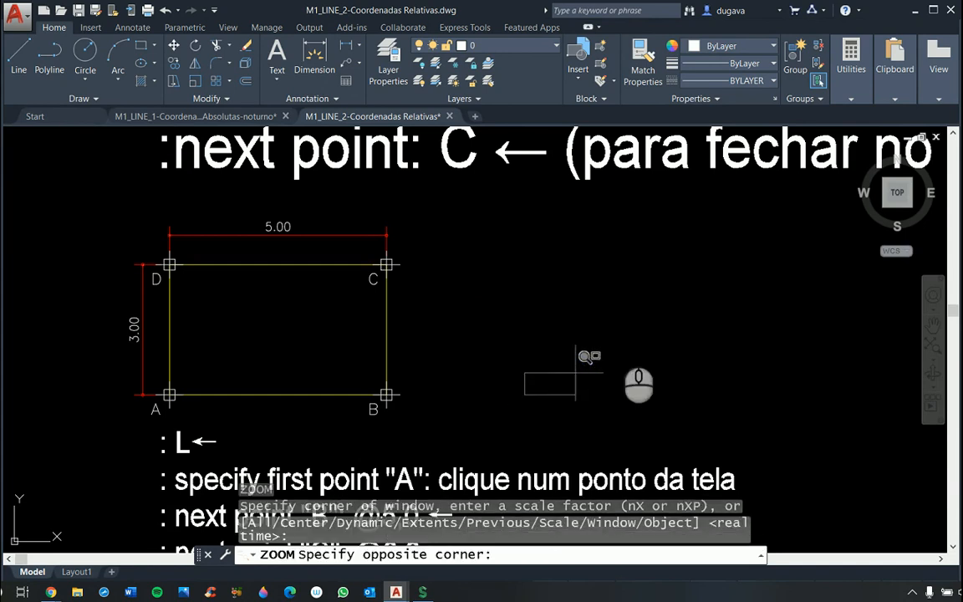
key(Escape)
key(Escape)
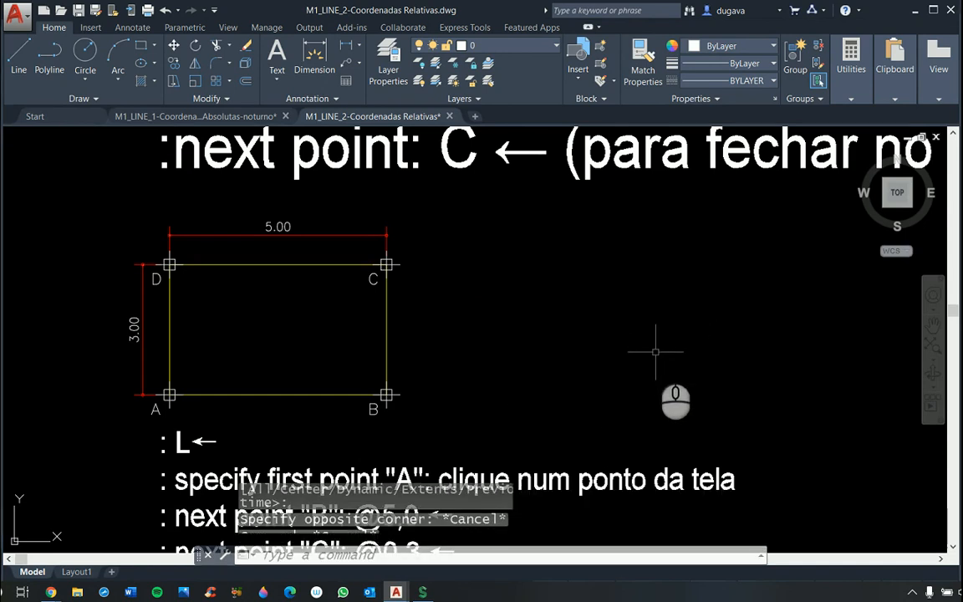
key(Escape)
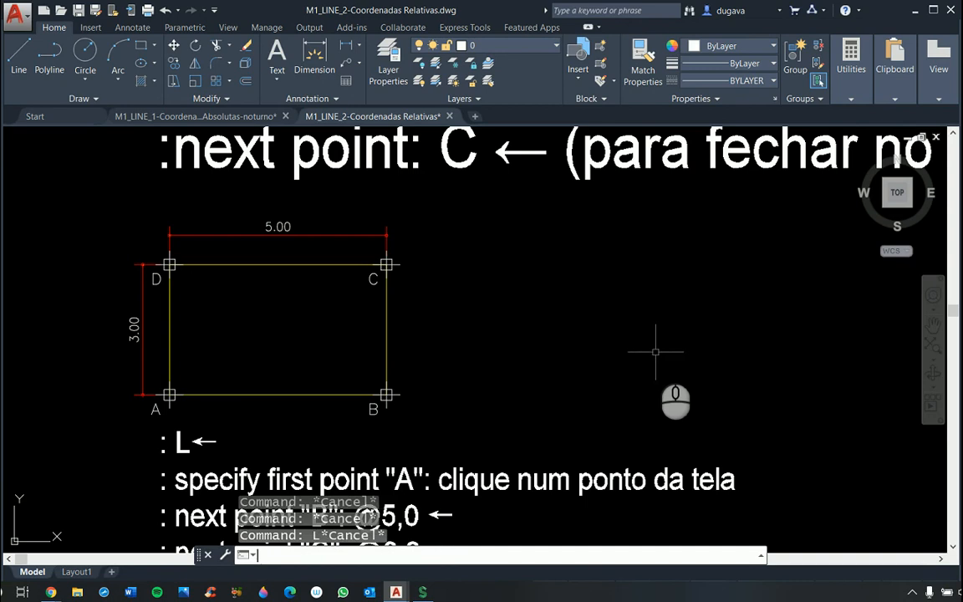
Step: Start a line to the right of rectangle ABCD and draw its bottom and right sides with relative coordinates @5,0 and @0,3
text(l)
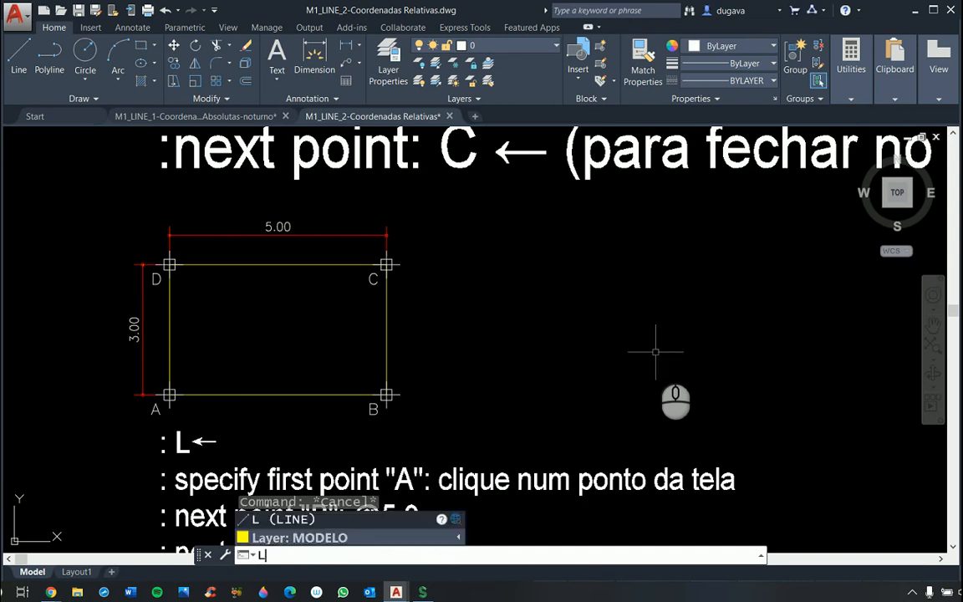
key(Return)
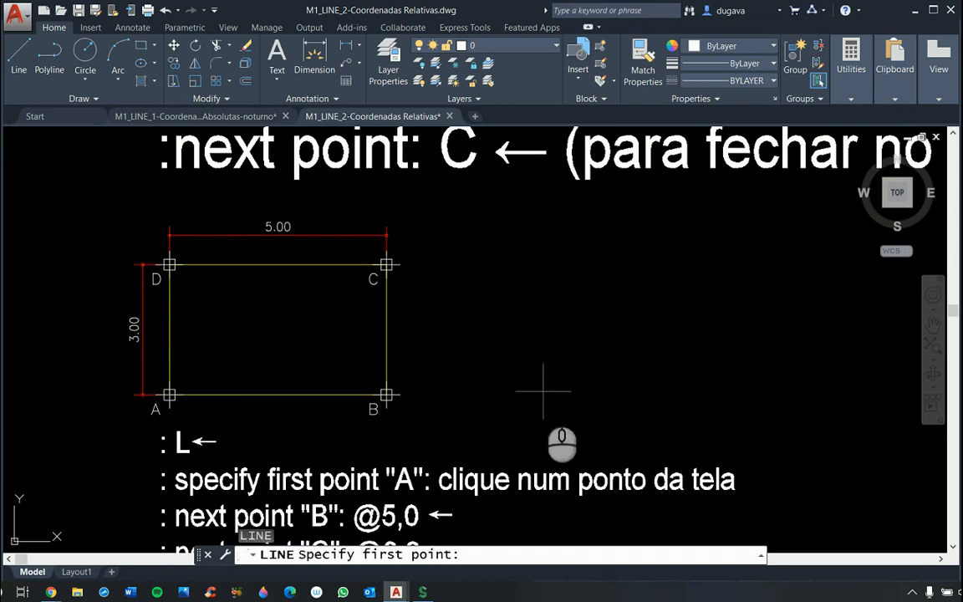
click(543, 397)
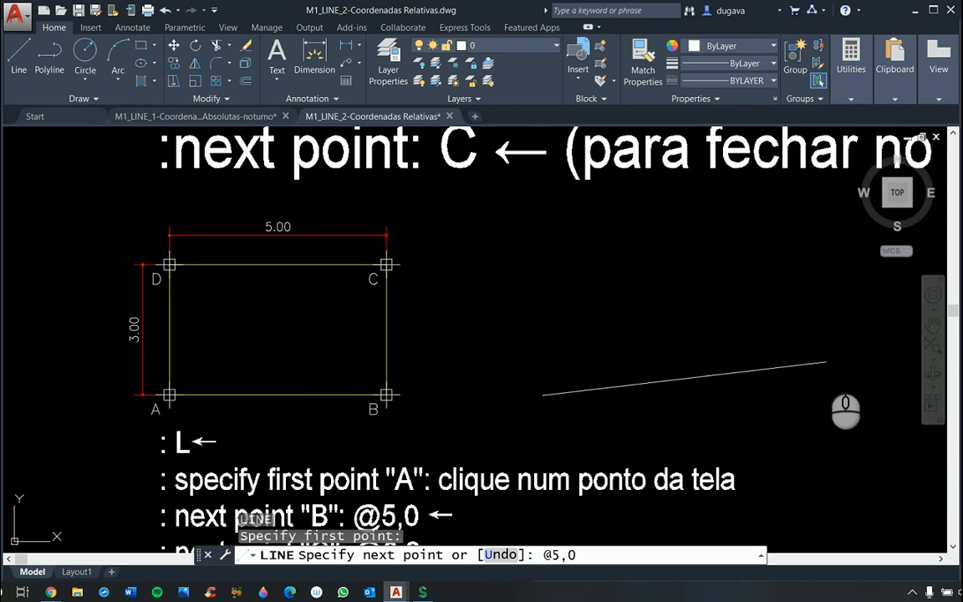
key(Return)
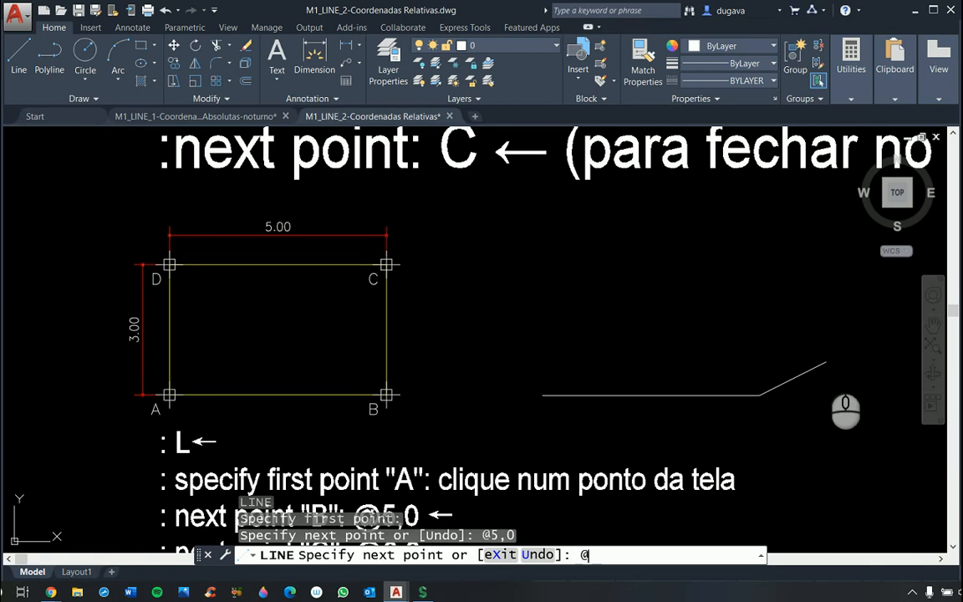
text(0)
text(,3)
key(Return)
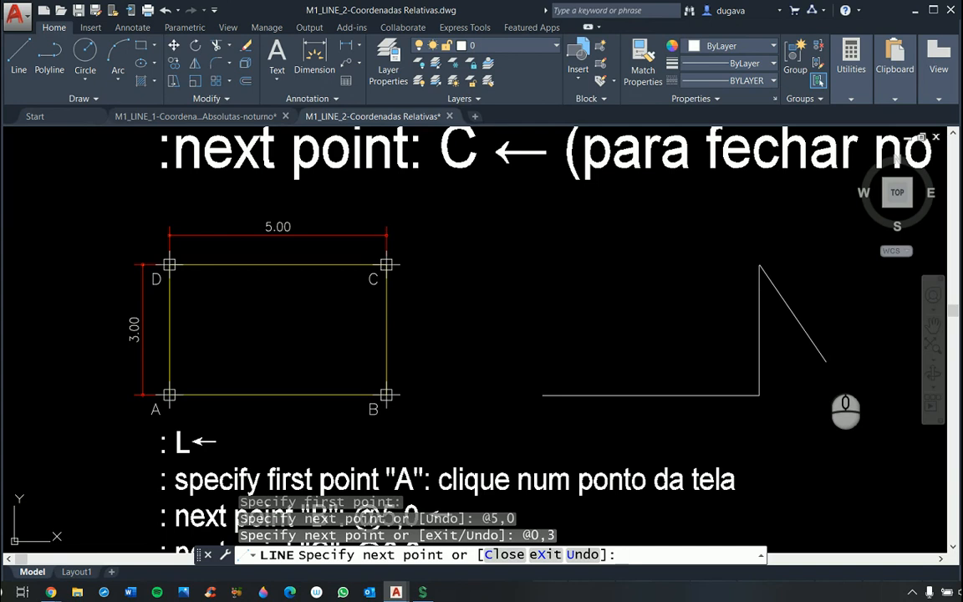
Step: Draw the top side of the new rectangle with @-5,0 and close the outline back to its first point
text(@)
text(-5,)
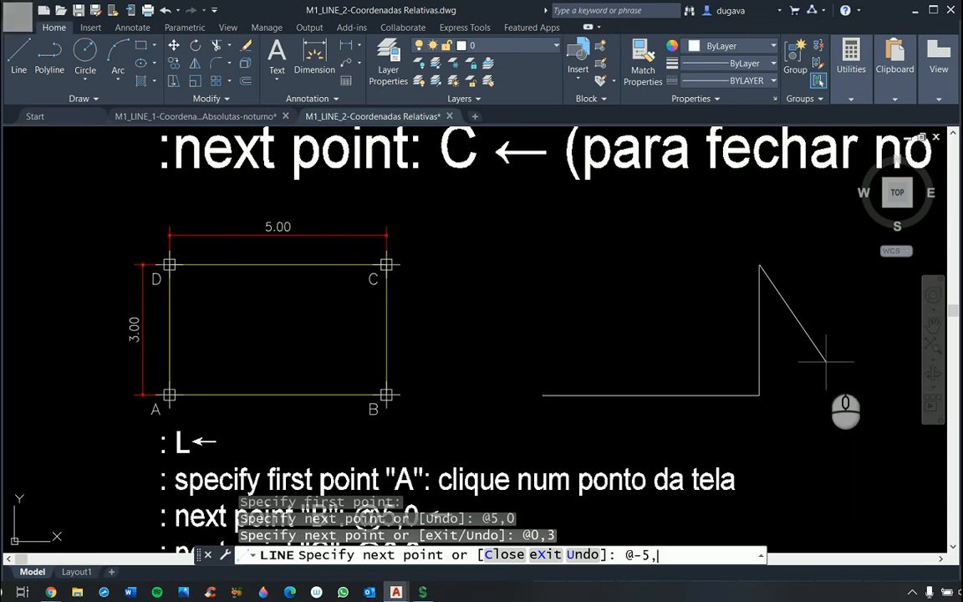
text(0)
key(Return)
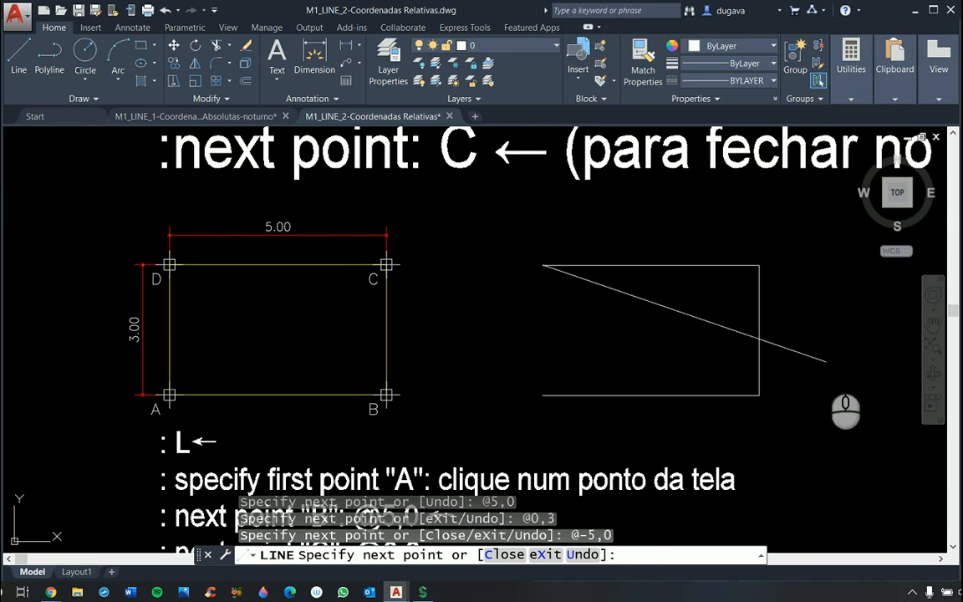
text(C)
key(Return)
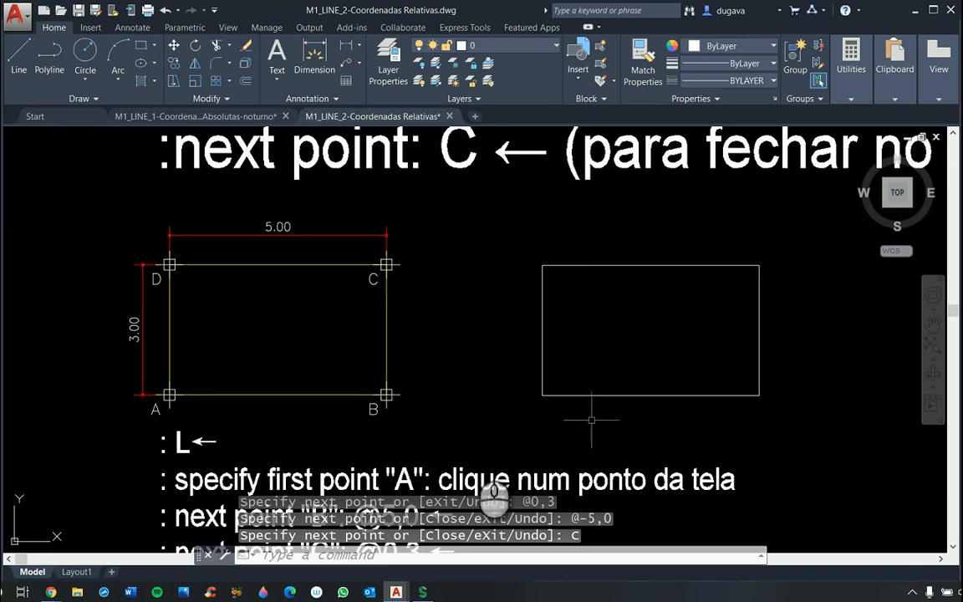
Step: Begin another rectangle in the empty area beside the copy, drawing 5 units rightward and 3 units upward by direct distance entry
scroll(577, 380, down, 2)
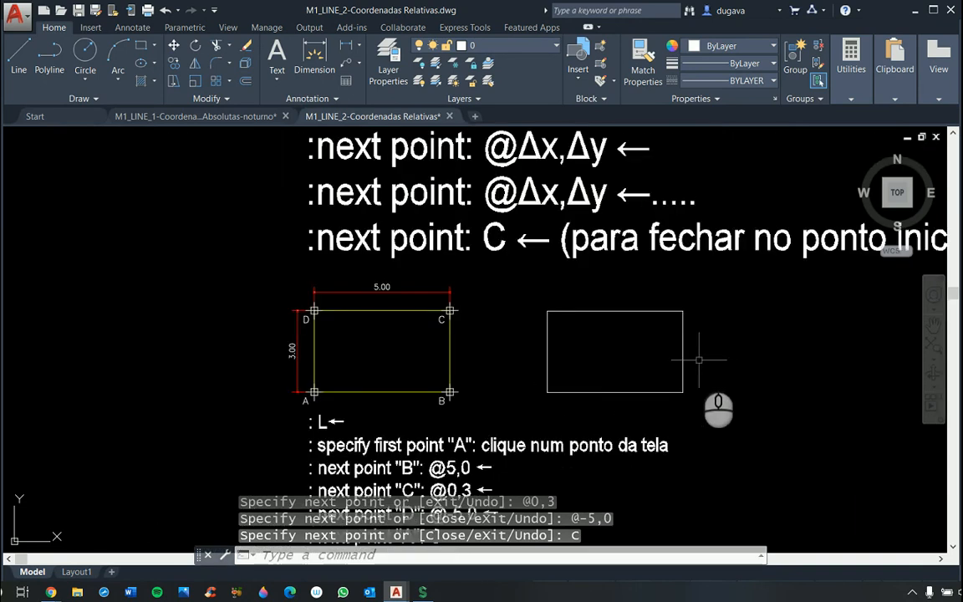
text(P)
key(Return)
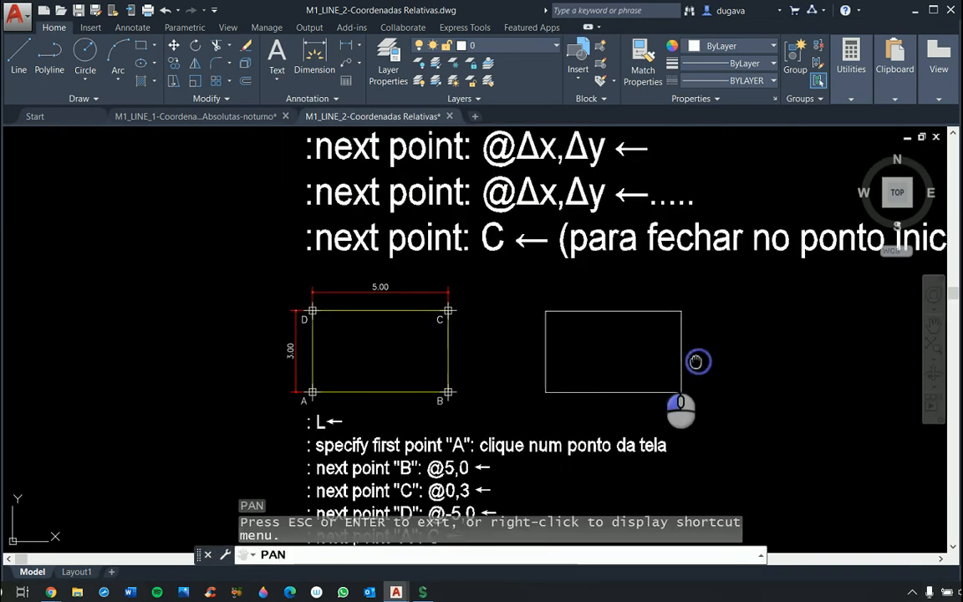
drag(693, 361, 519, 365)
right_click(527, 369)
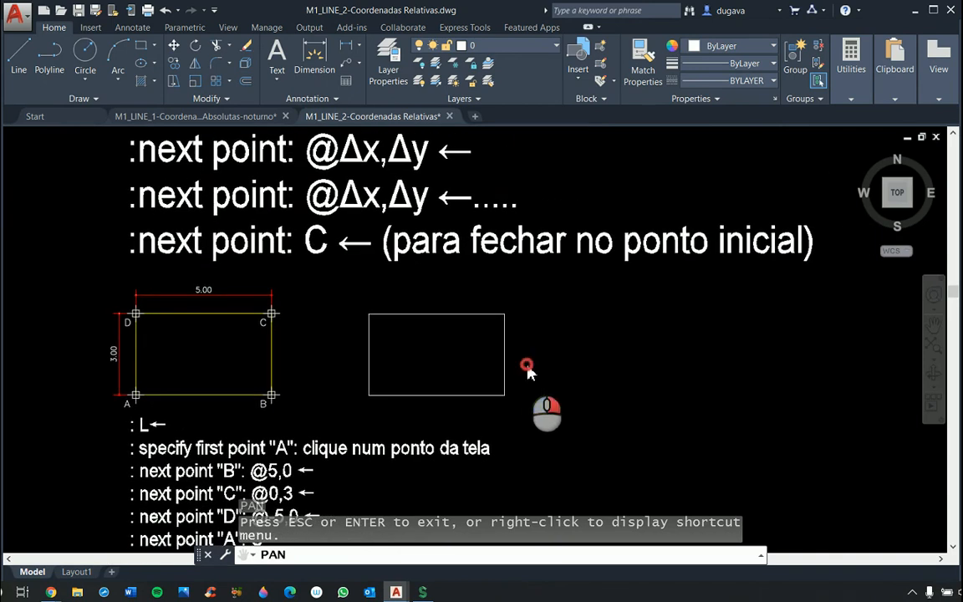
click(541, 375)
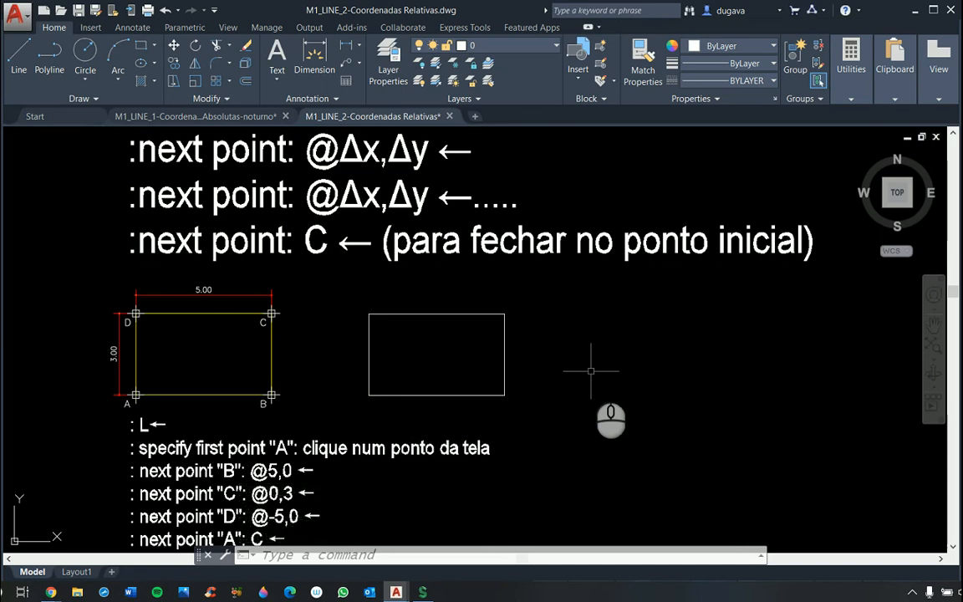
key(Escape)
key(Escape)
key(Escape)
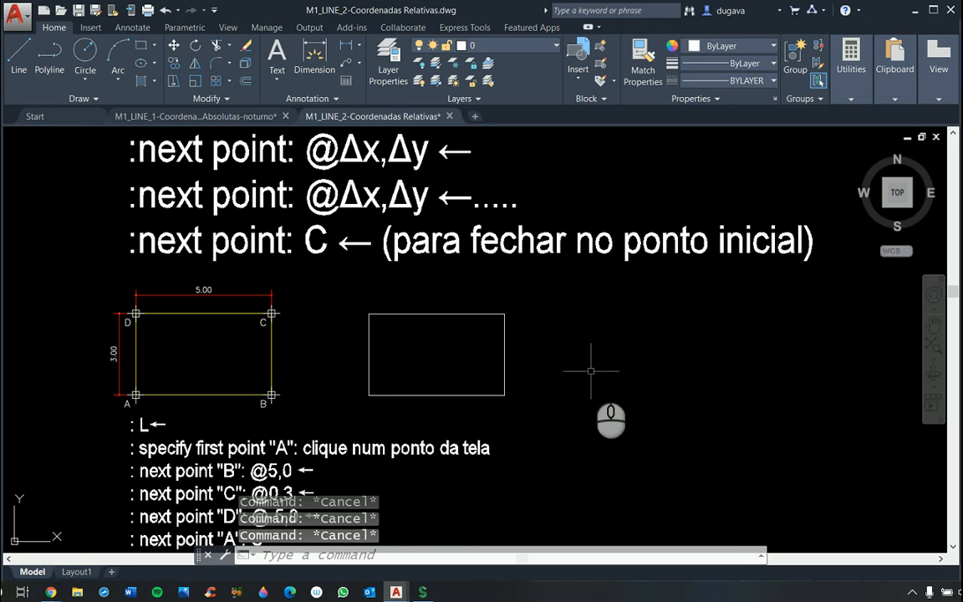
text(l)
key(Return)
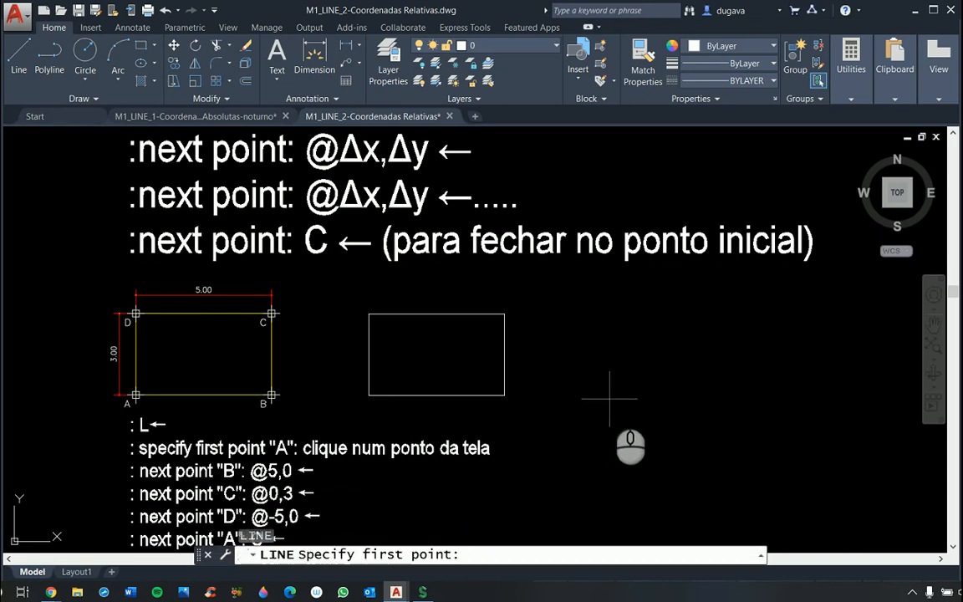
click(615, 399)
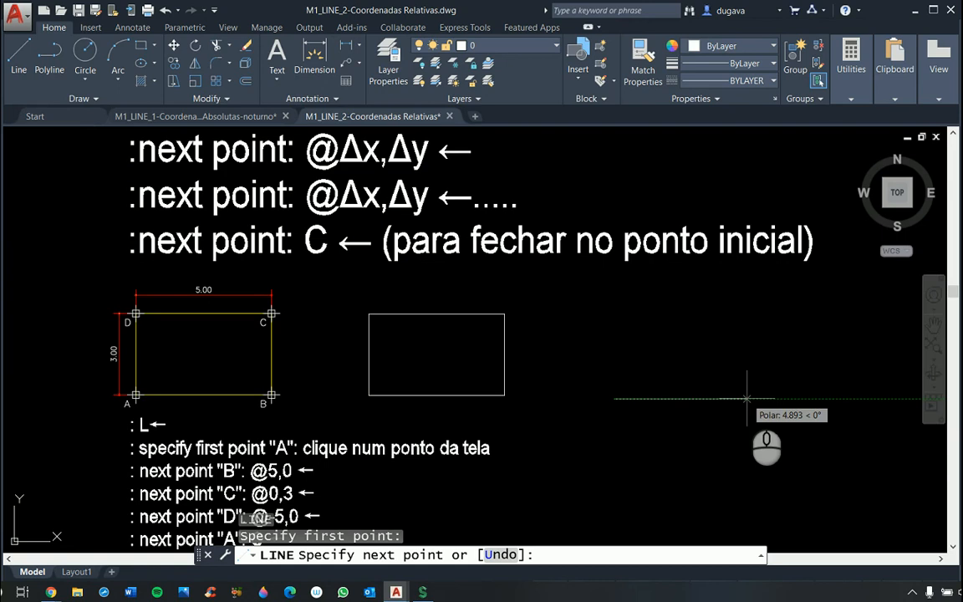
text(5)
key(Return)
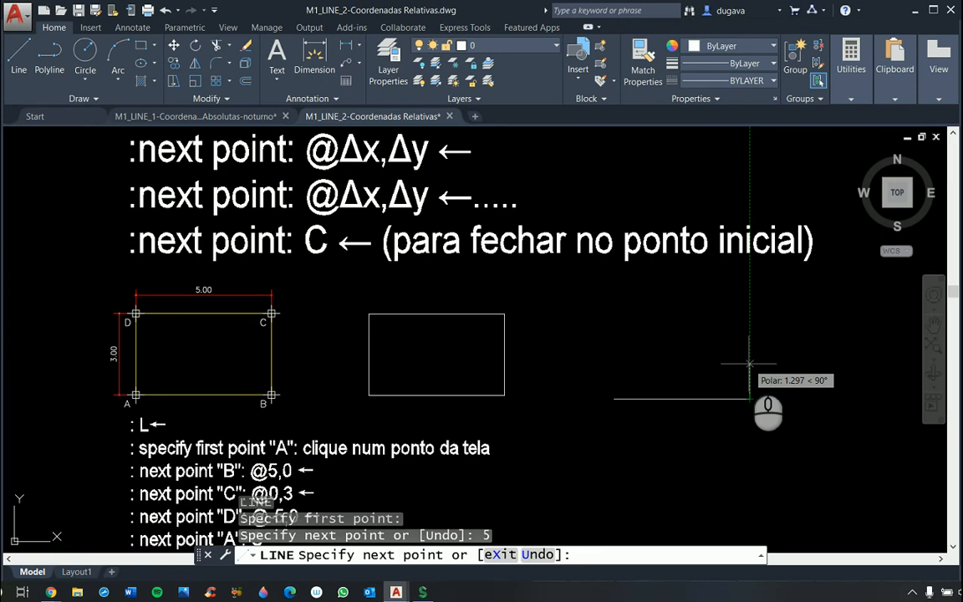
text(3)
key(Return)
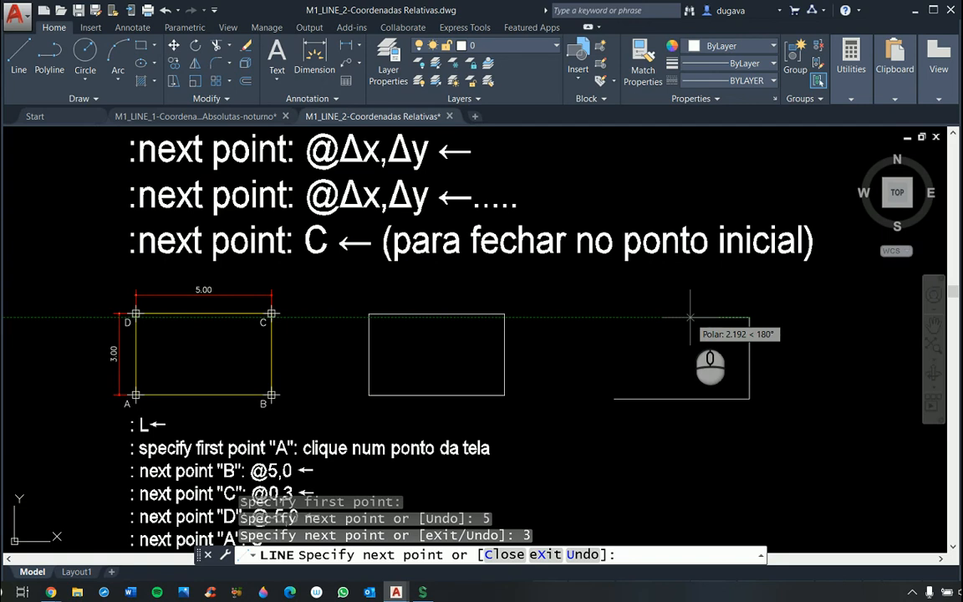
Step: Try a distance of -5 with the direction pointing left for the top side, and undo that segment
text(-5)
key(Return)
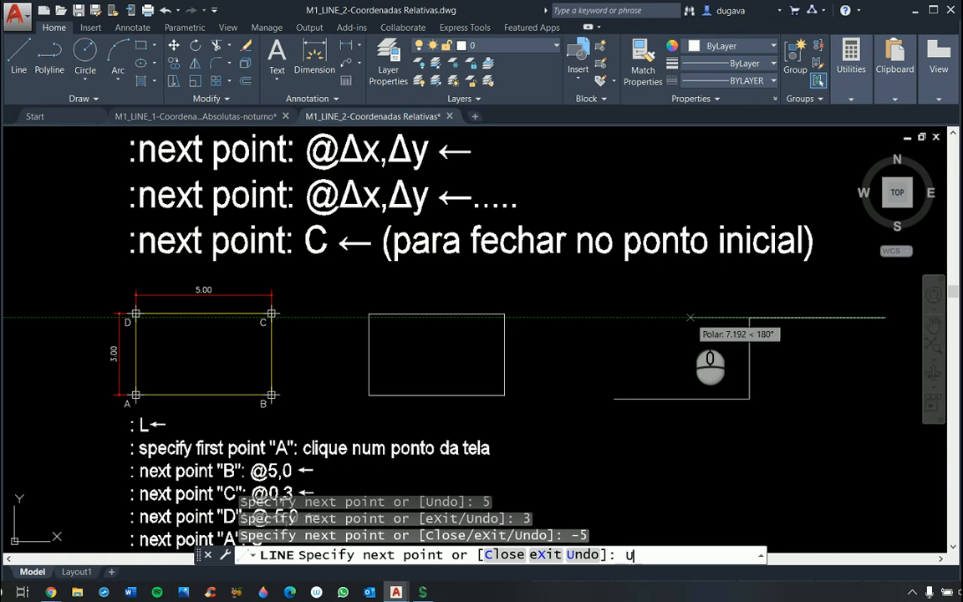
text(U)
key(Return)
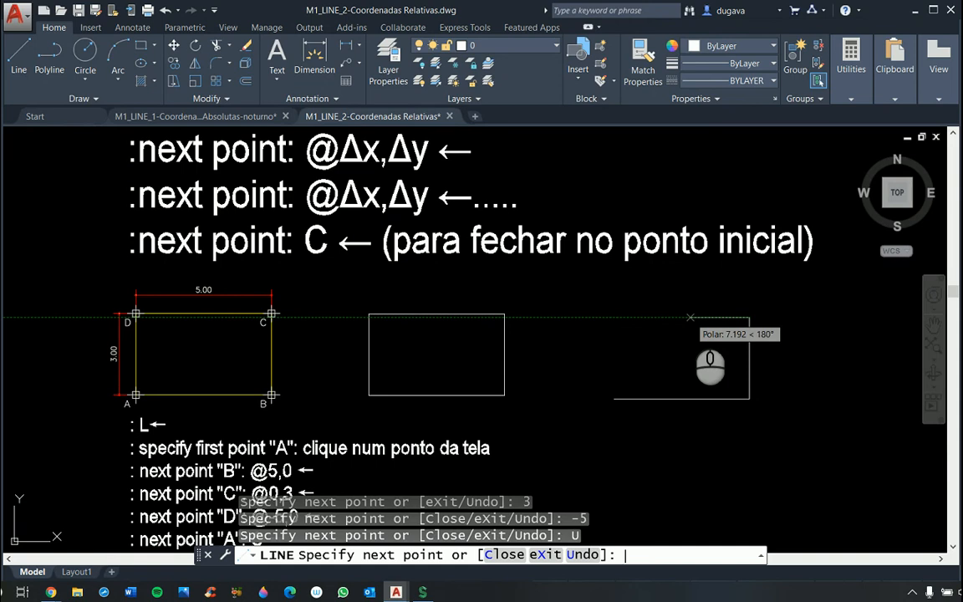
Step: Draw the top side 5 units leftward by direct distance entry and close the rectangle with the Close option
text(5)
key(Return)
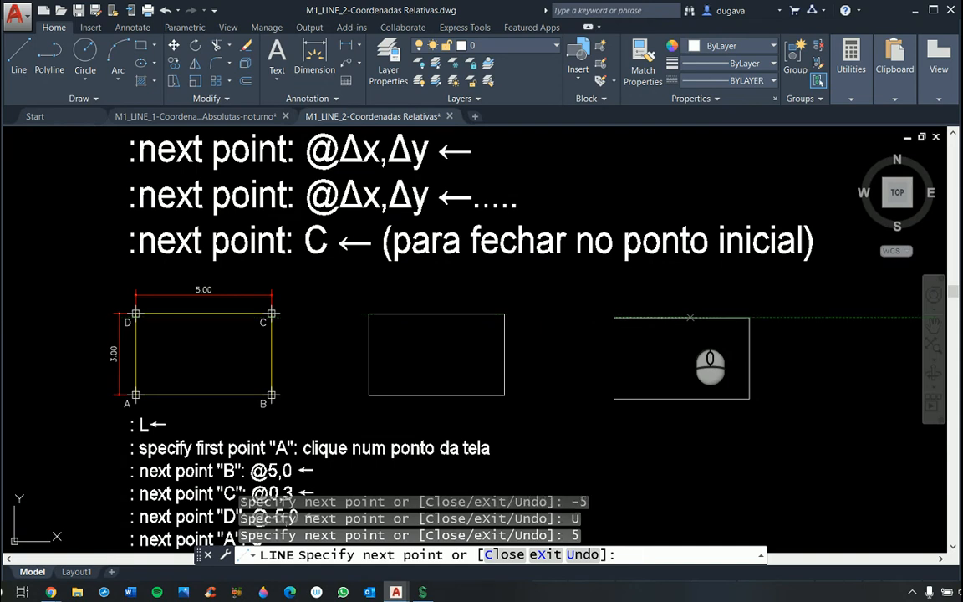
text(c)
key(Return)
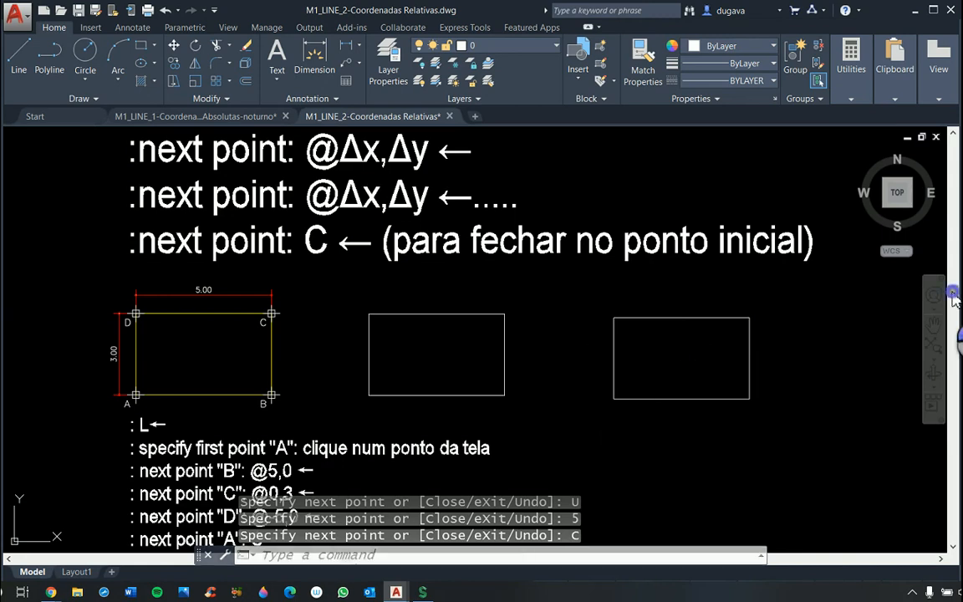
Step: Examine the dimensioned rectangle EFGH further down the drawing and the list of relative coordinates below it
drag(955, 298, 952, 534)
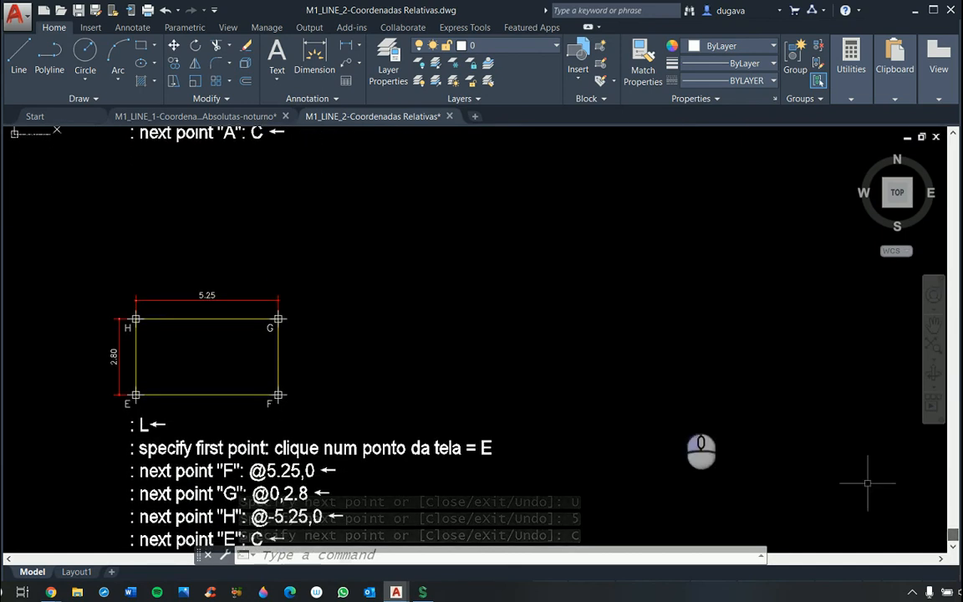
scroll(529, 393, down, 5)
scroll(478, 436, up, 5)
scroll(468, 436, up, 3)
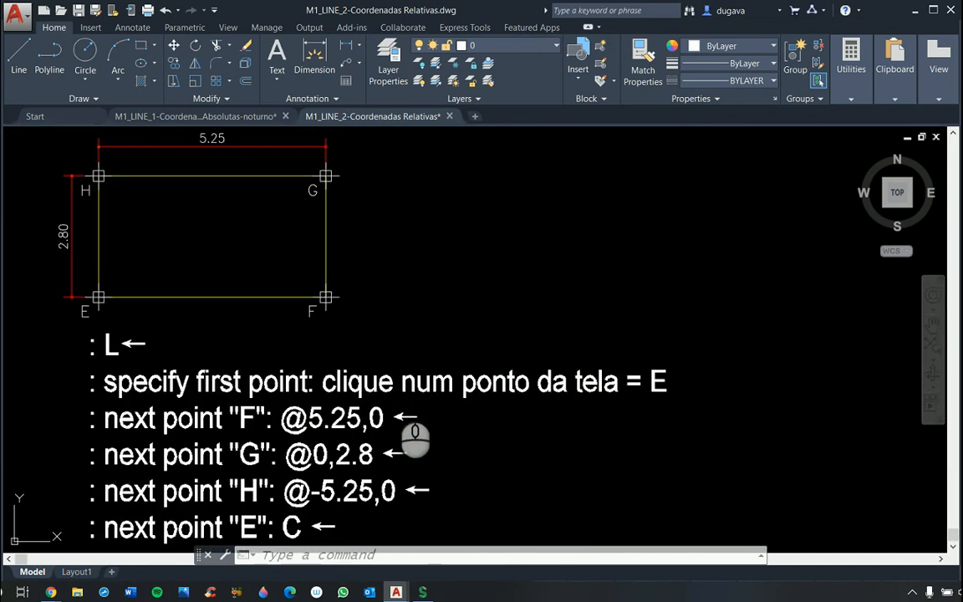
scroll(441, 397, down, 3)
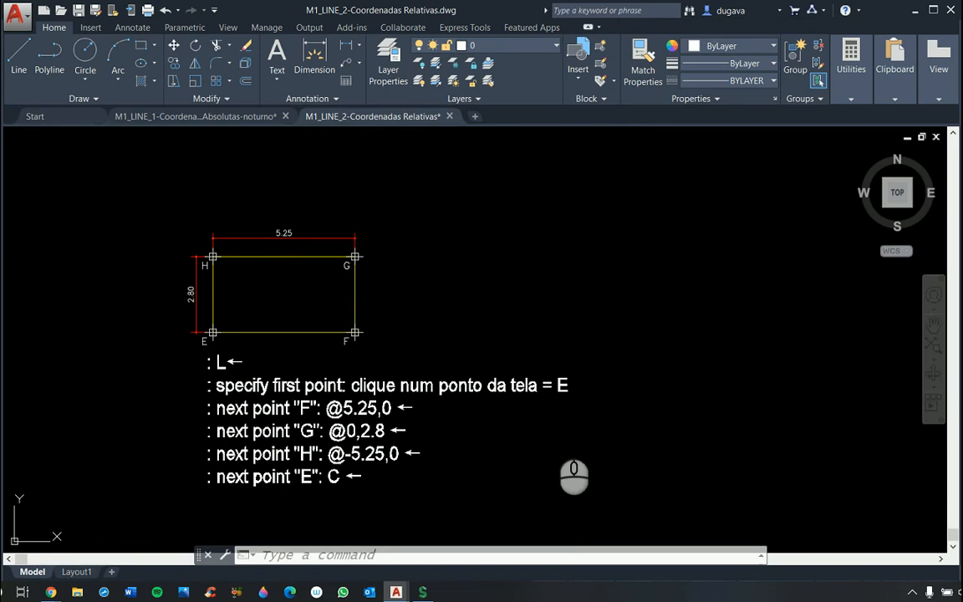
scroll(289, 256, up, 2)
scroll(289, 251, up, 2)
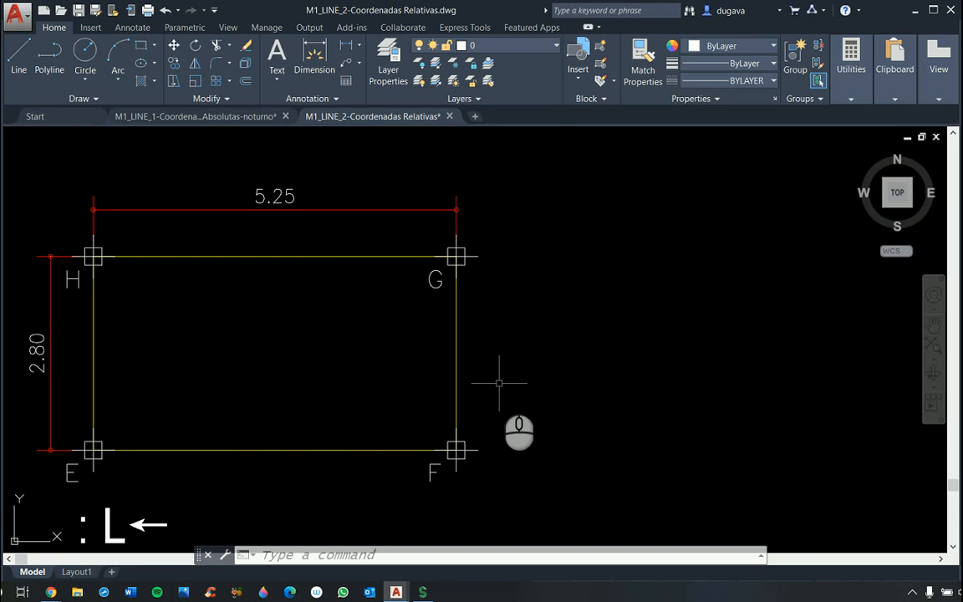
Step: Start a line to the right of rectangle EFGH, drawing 5.25 units rightward and 2.8 units upward by direct distance entry
key(Escape)
key(Escape)
key(Escape)
text(L)
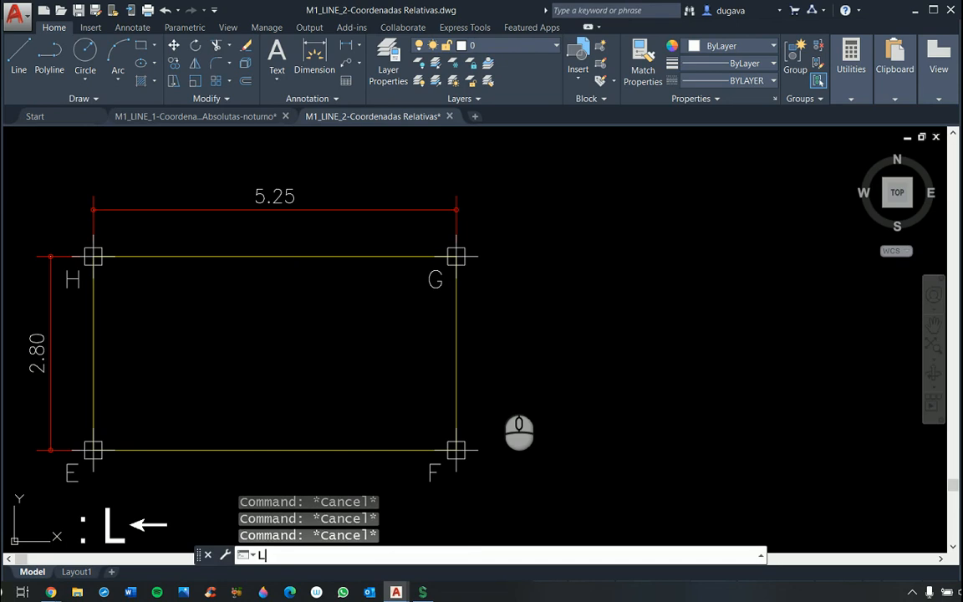
key(Return)
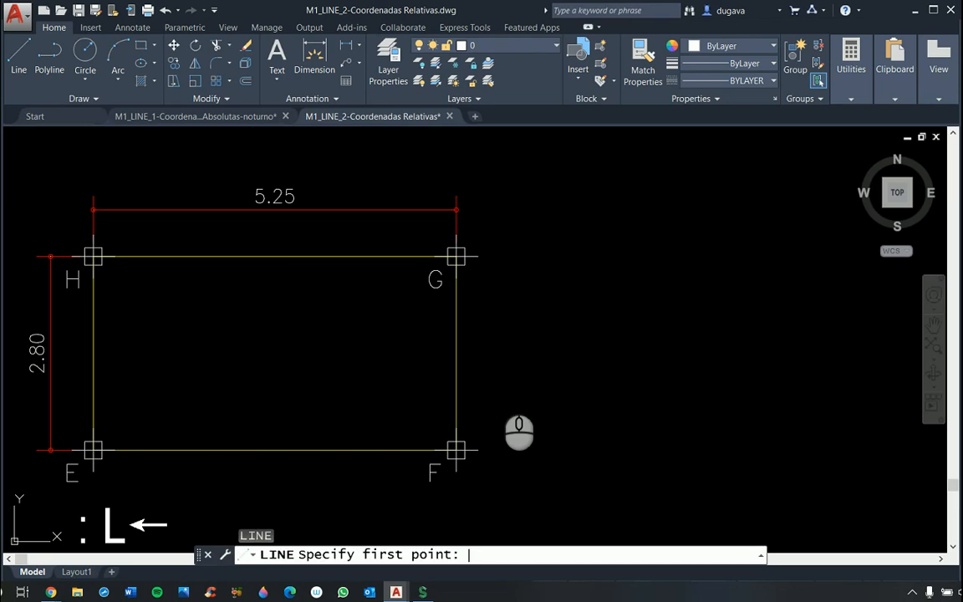
click(540, 447)
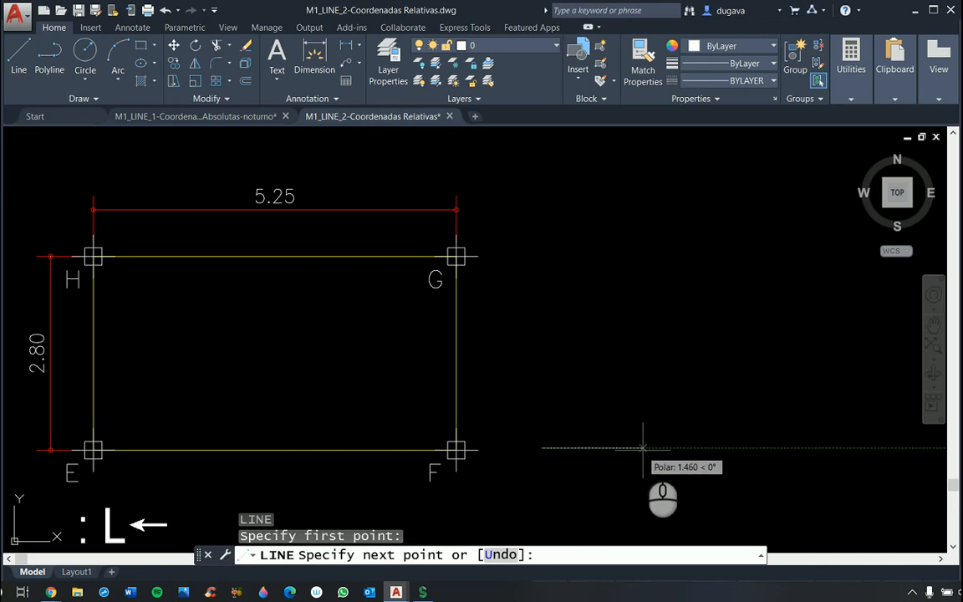
text(5.25)
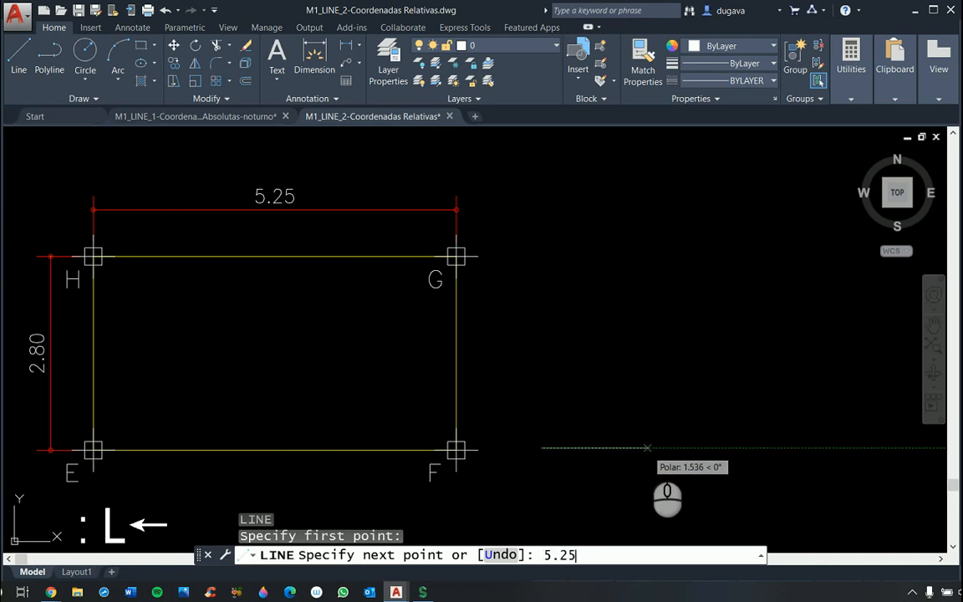
key(Return)
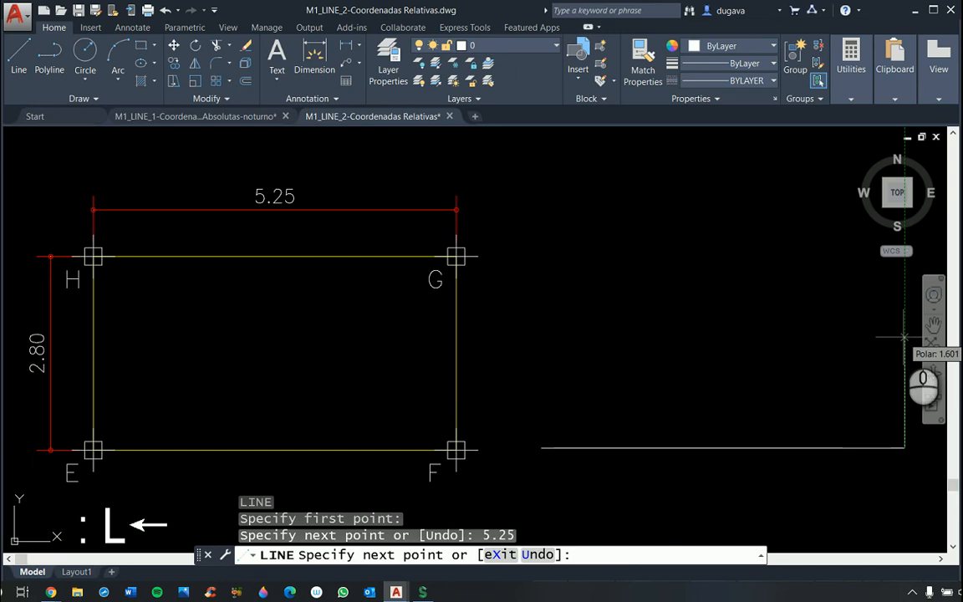
text(2.8)
key(Return)
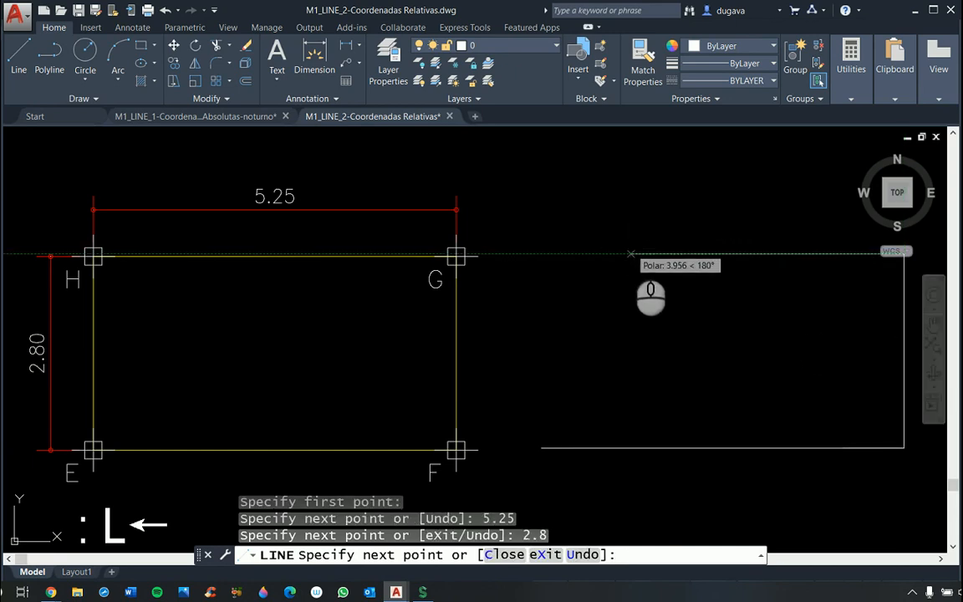
Step: Draw the top side of the EFGH copy 5.25 units leftward and close the outline with the Close option
text(5.25)
key(Return)
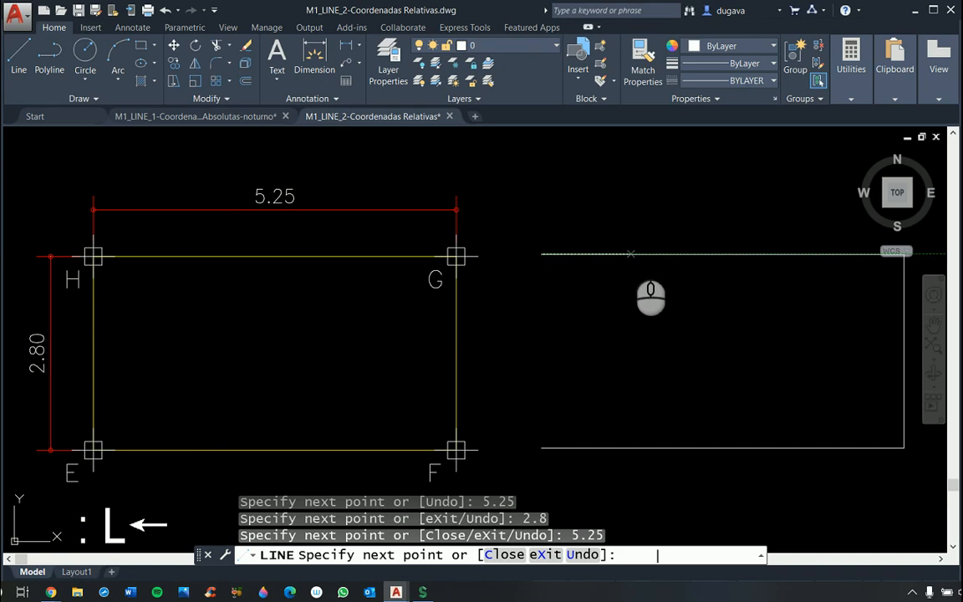
text(C)
key(Return)
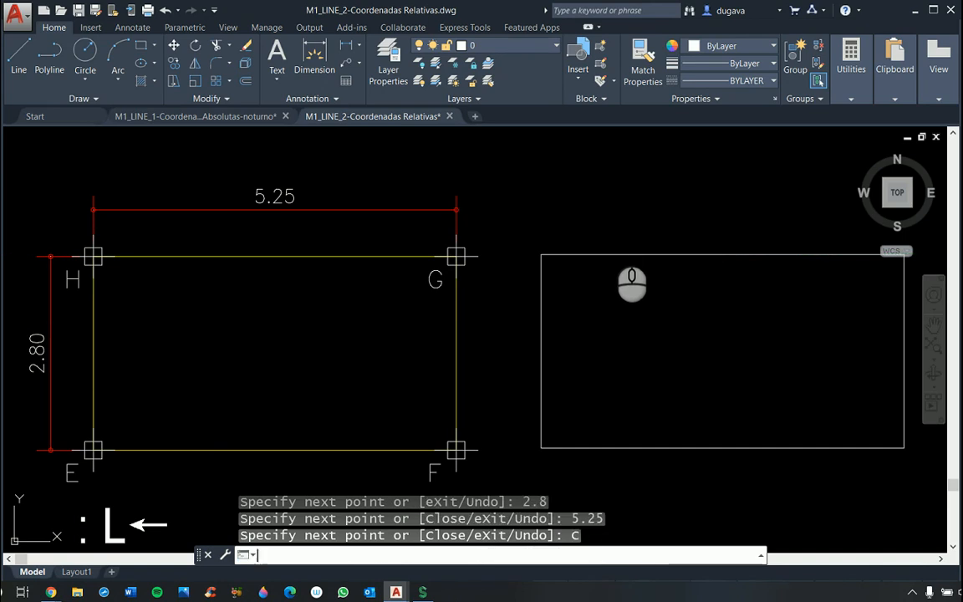
Step: Review the written Line instructions with relative coordinates below rectangle EFGH
scroll(457, 189, down, 2)
scroll(437, 365, down, 2)
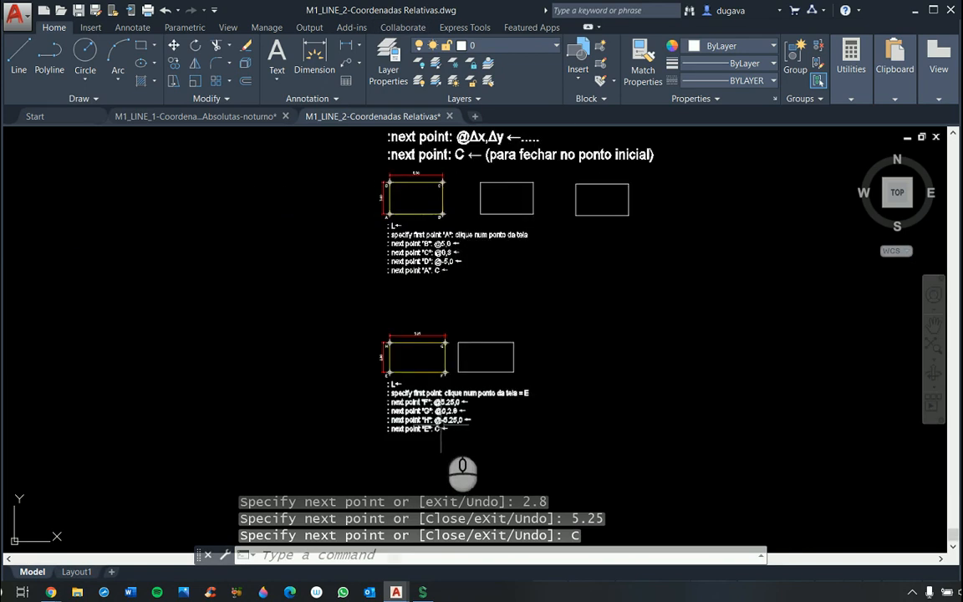
scroll(443, 422, up, 5)
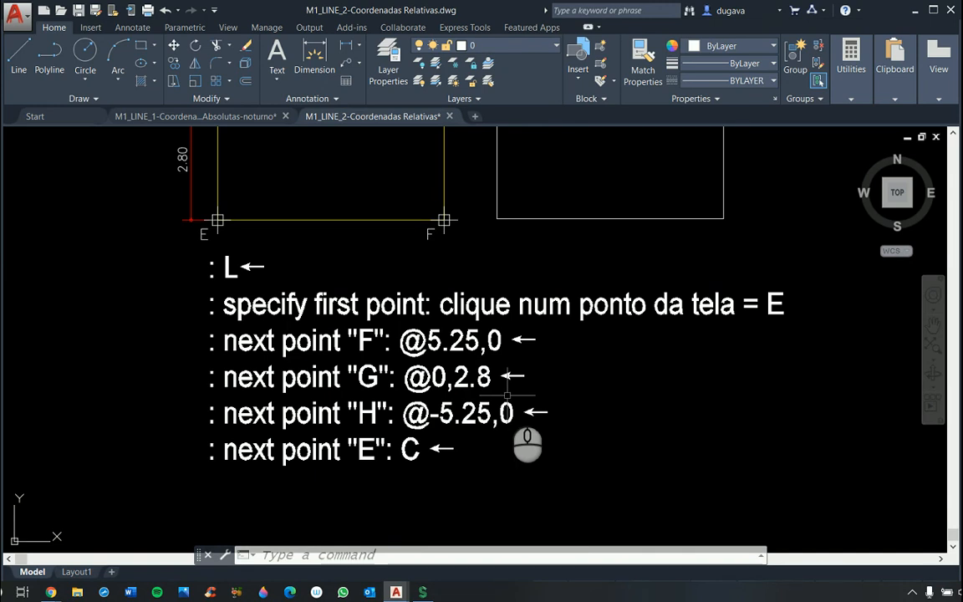
Step: Open the drawing M1_LINE_3-Coordenadas Polares.dwg from the Modulo1 folder
click(61, 11)
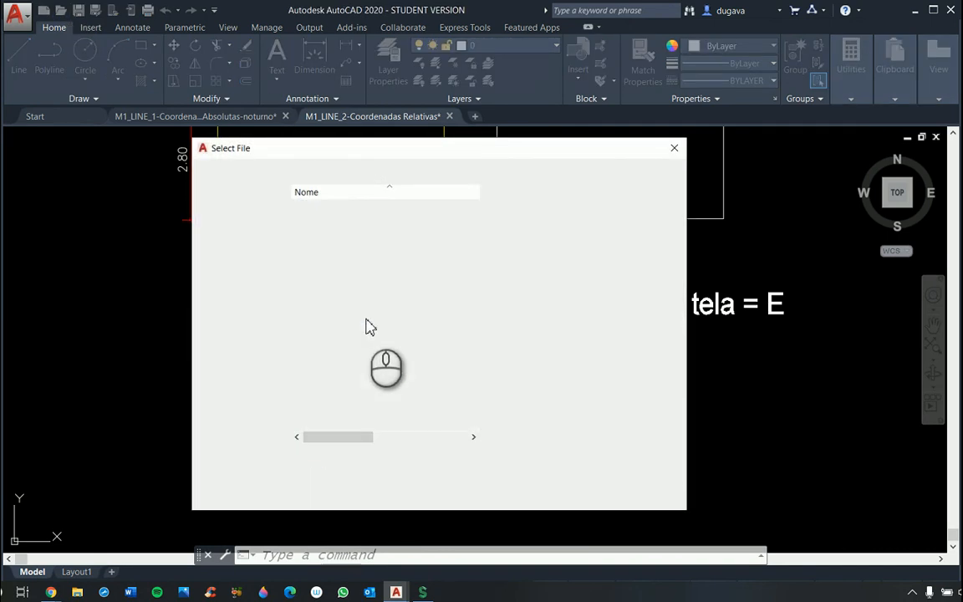
click(342, 318)
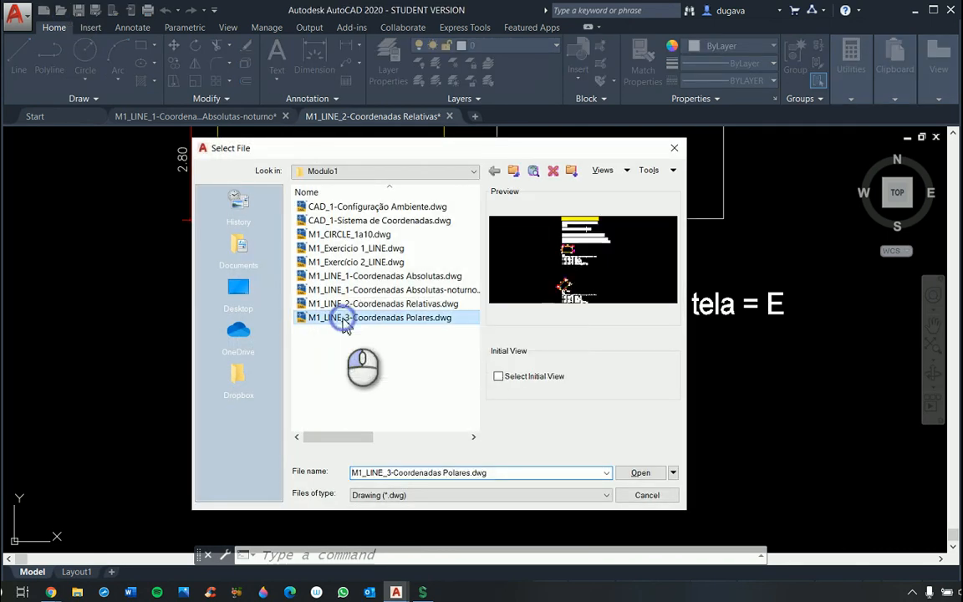
click(641, 473)
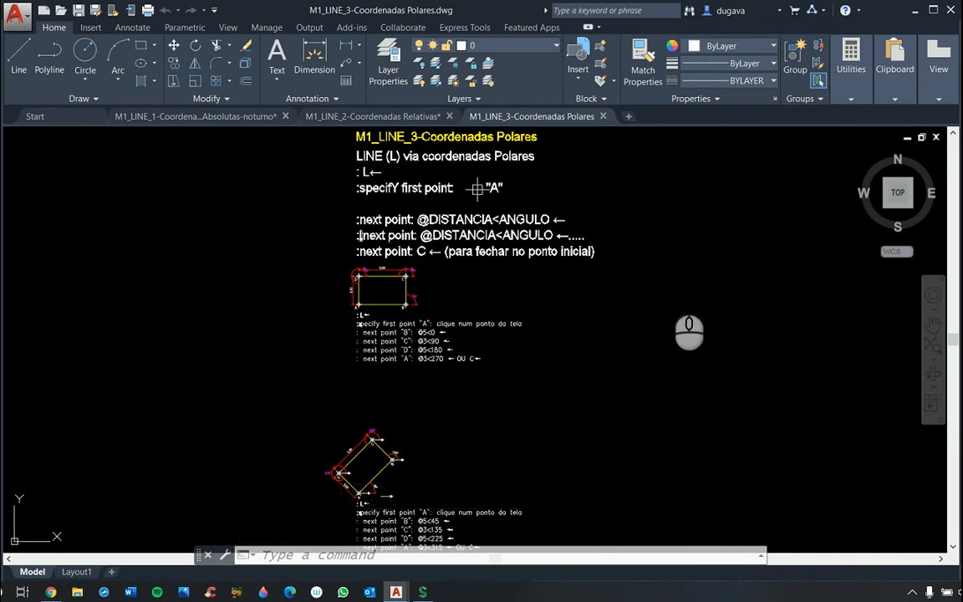
Step: Examine the side lengths and corner angles of the horizontal rectangle ABCD and the polar coordinates listed below it
scroll(333, 255, up, 5)
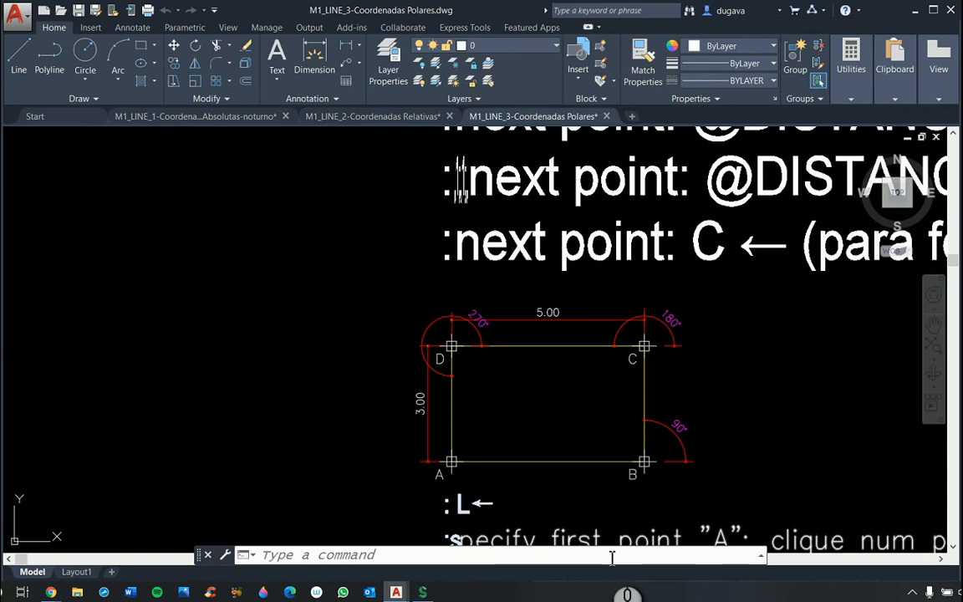
text(p)
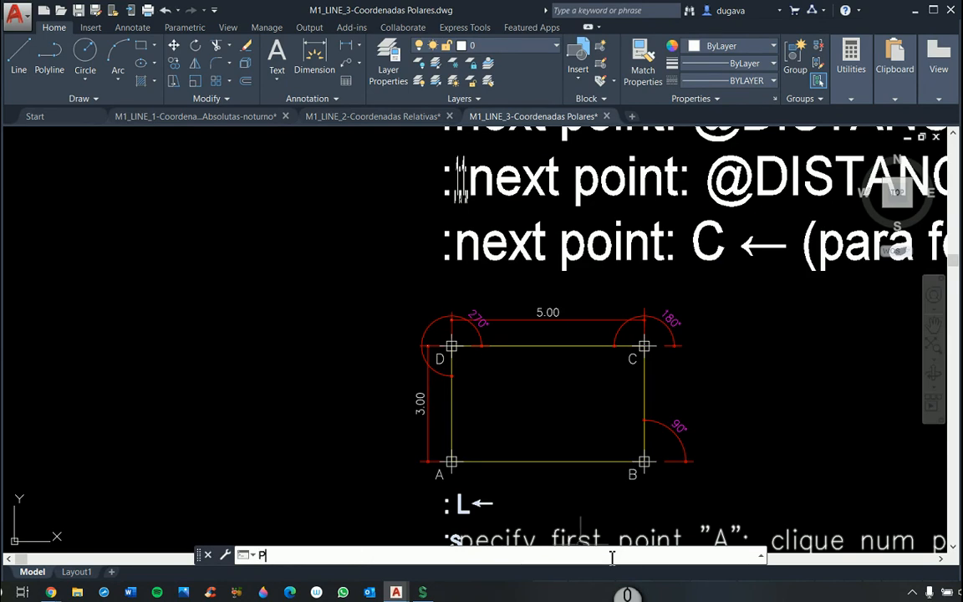
key(Return)
drag(790, 434, 507, 403)
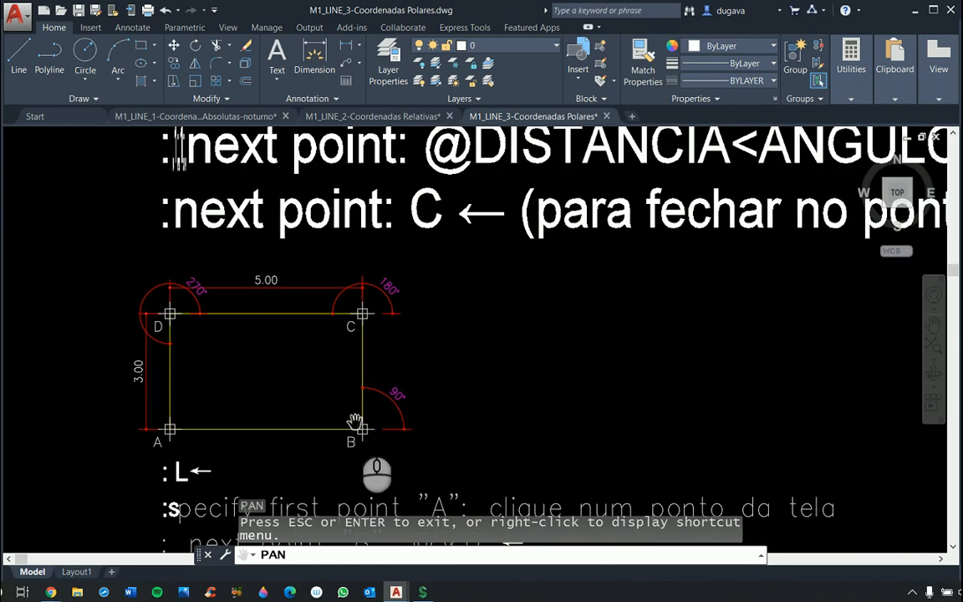
scroll(375, 319, up, 5)
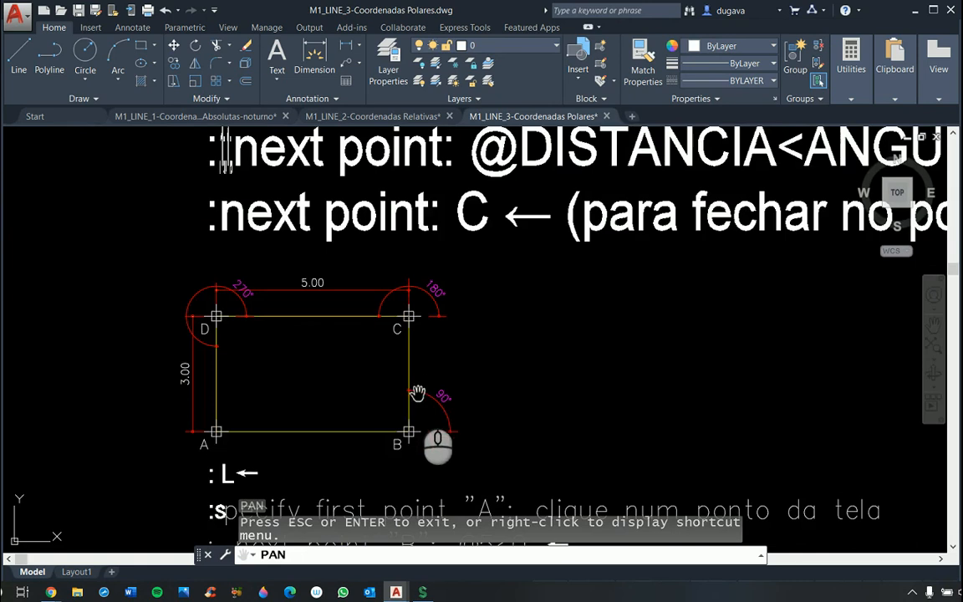
scroll(419, 392, up, 2)
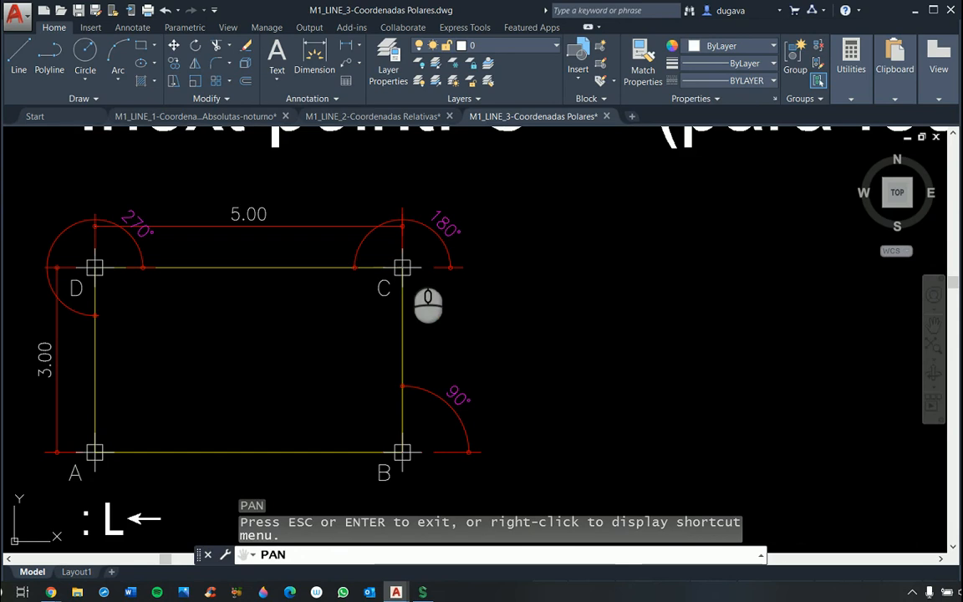
drag(398, 320, 498, 453)
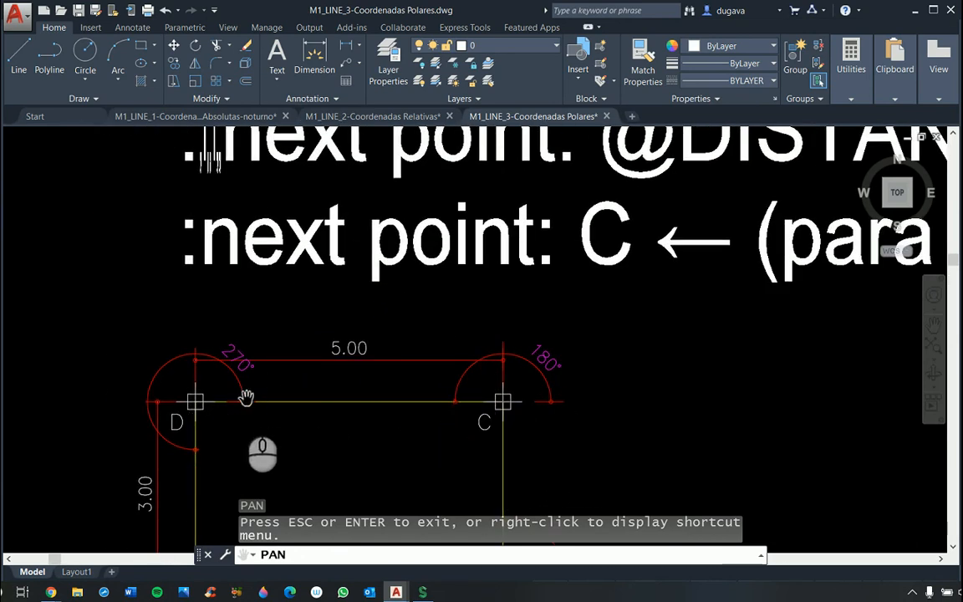
drag(246, 398, 259, 281)
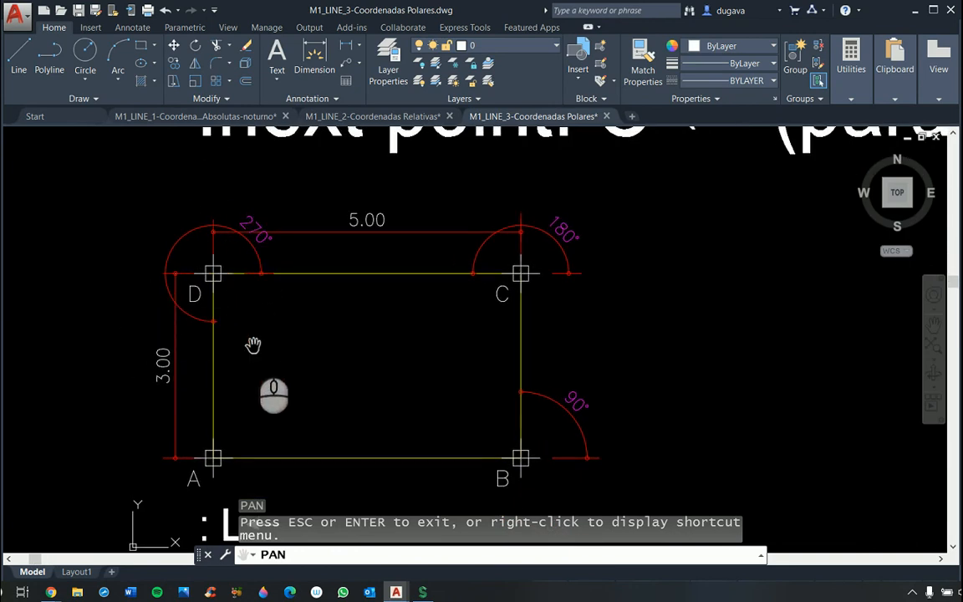
scroll(307, 348, down, 4)
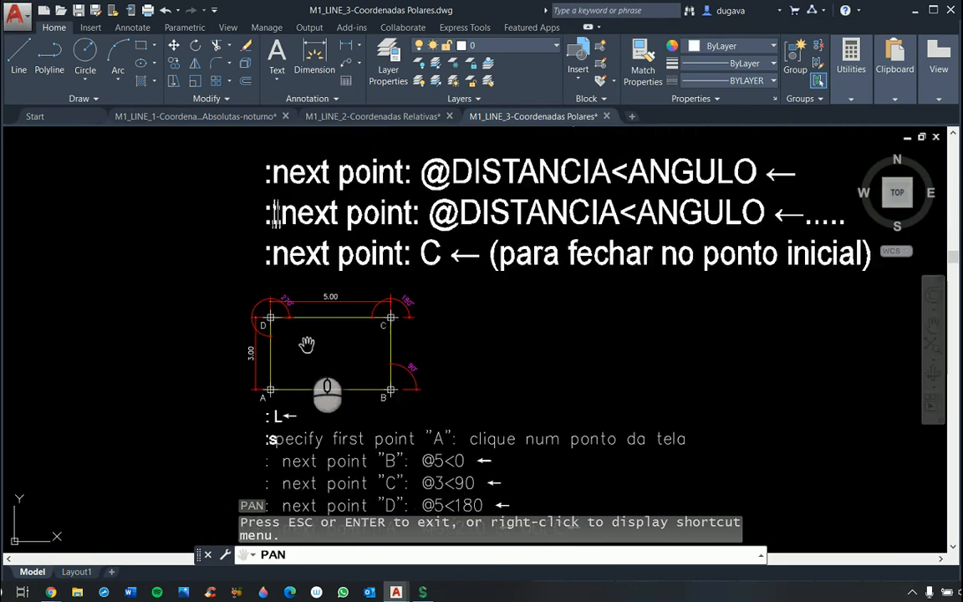
drag(504, 351, 455, 343)
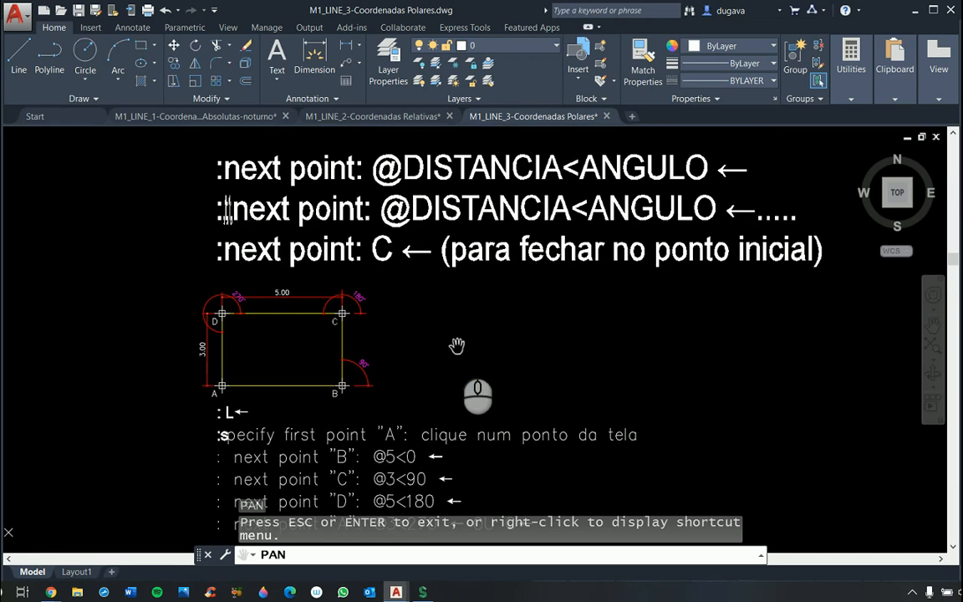
key(Escape)
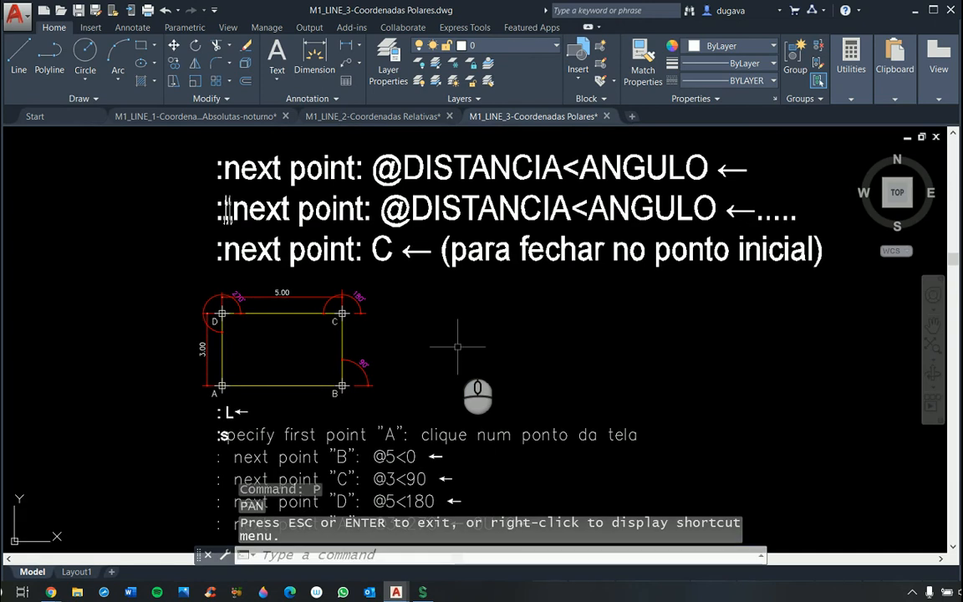
Step: Examine the rotated rectangle ABCD further down the drawing, with its side lengths, corner angles and polar coordinate list
scroll(451, 351, down, 6)
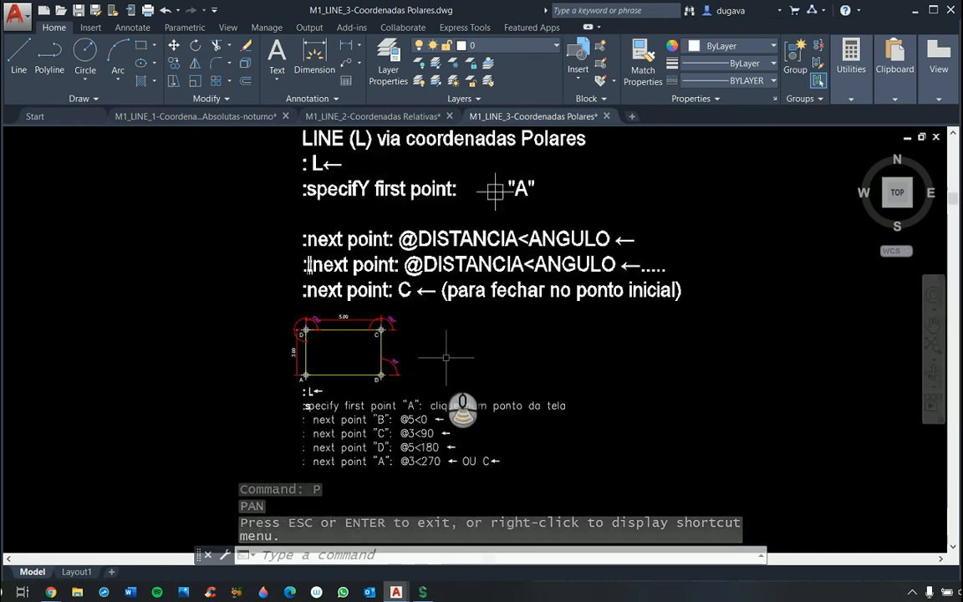
scroll(439, 409, up, 5)
scroll(408, 468, down, 5)
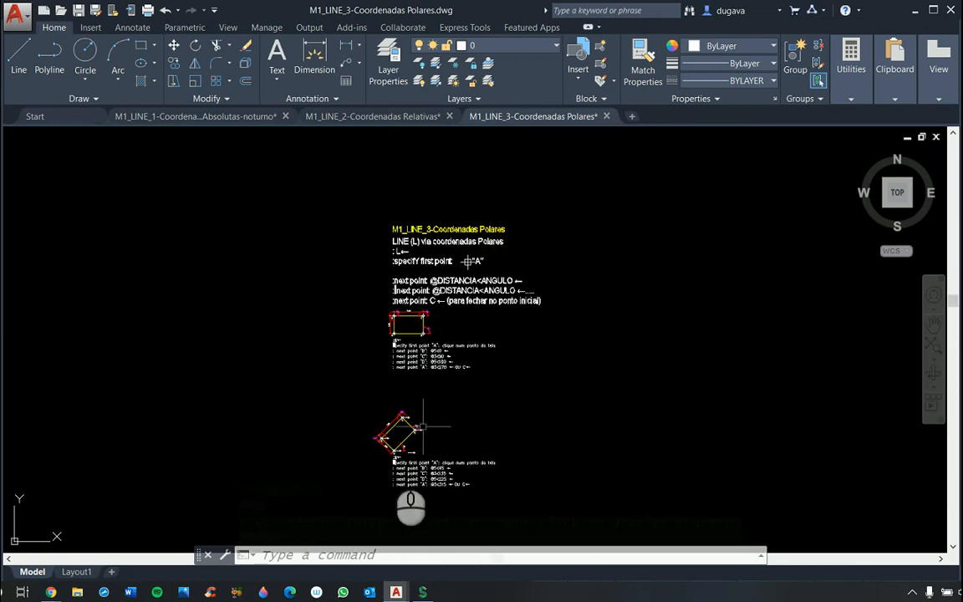
scroll(382, 458, up, 8)
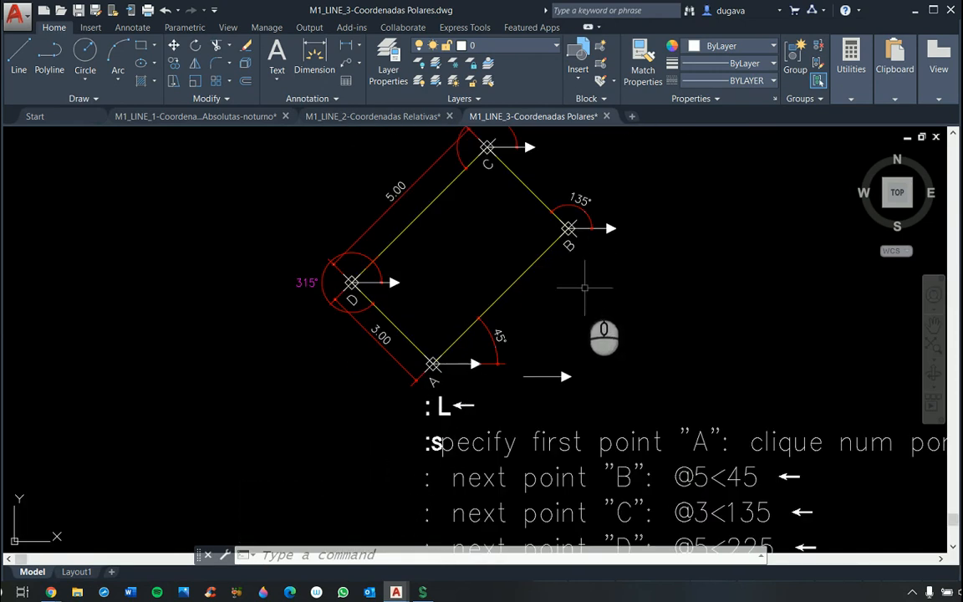
scroll(584, 288, down, 3)
scroll(535, 259, up, 6)
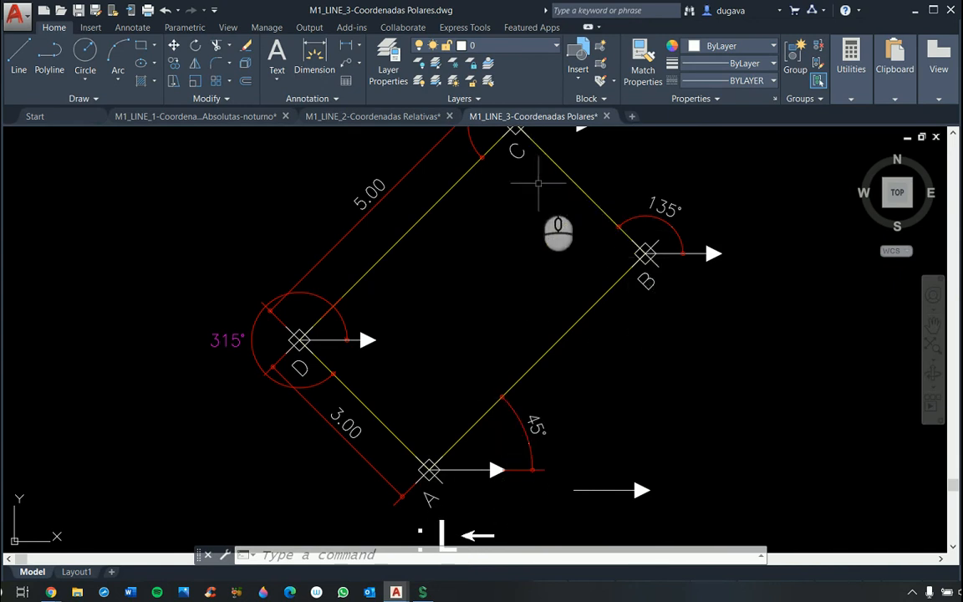
scroll(518, 225, down, 1)
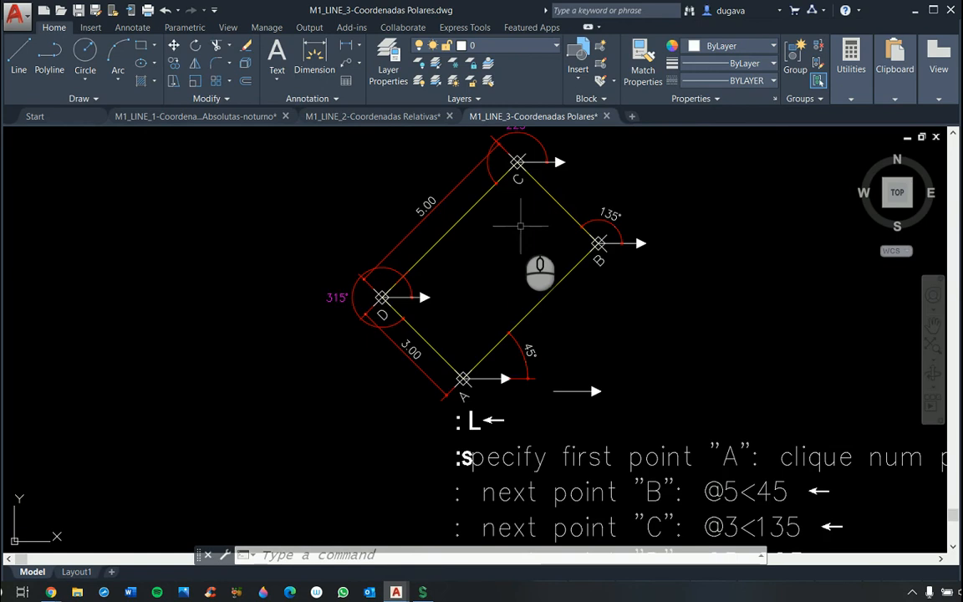
scroll(508, 159, down, 2)
scroll(509, 159, down, 2)
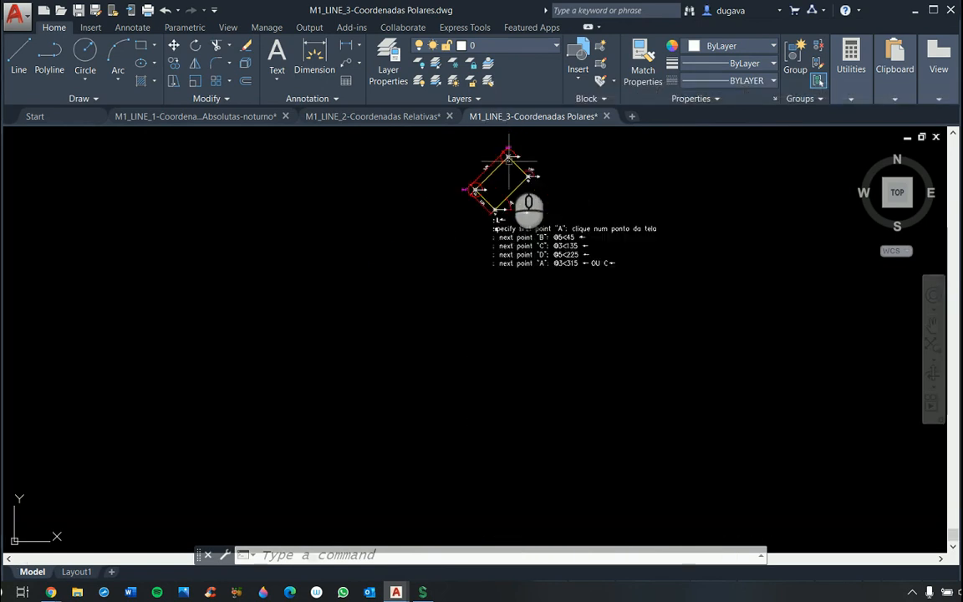
scroll(505, 146, up, 5)
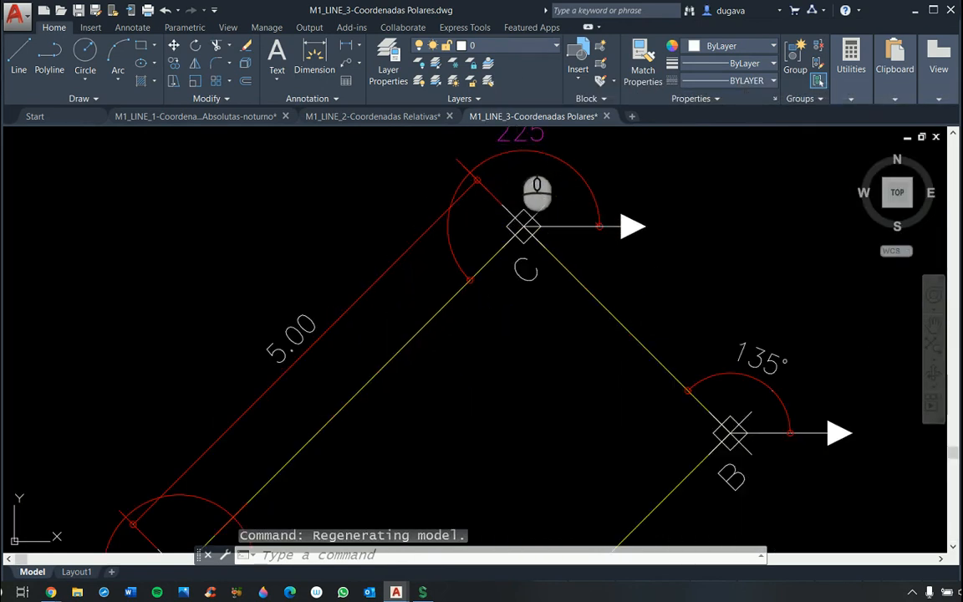
scroll(523, 158, down, 2)
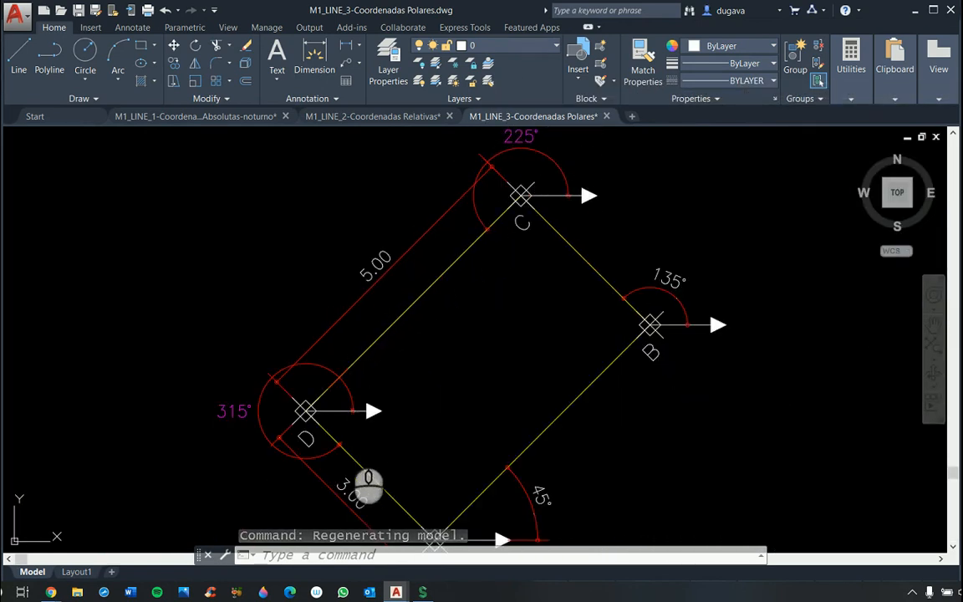
scroll(367, 483, down, 2)
scroll(351, 468, up, 3)
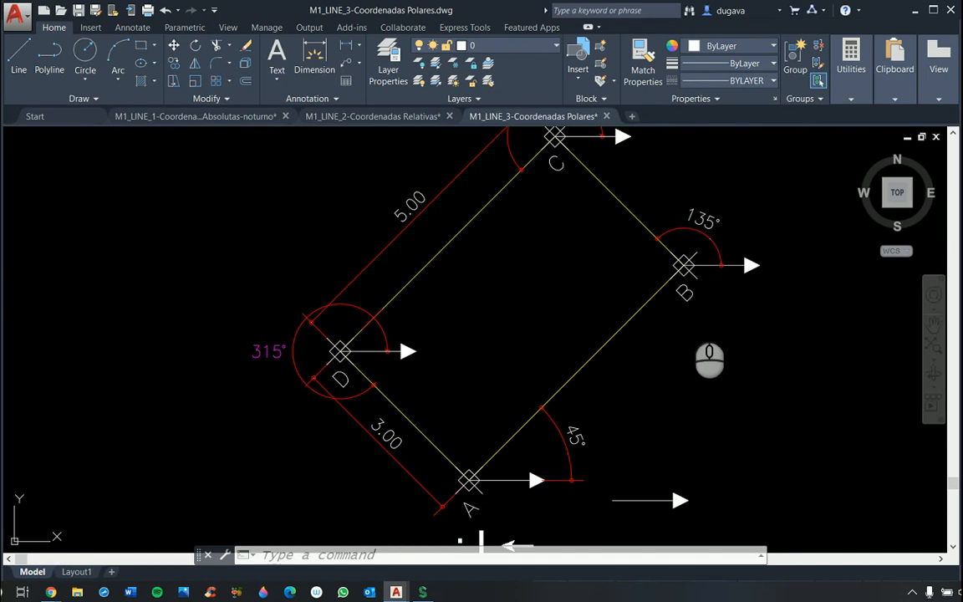
scroll(557, 290, down, 4)
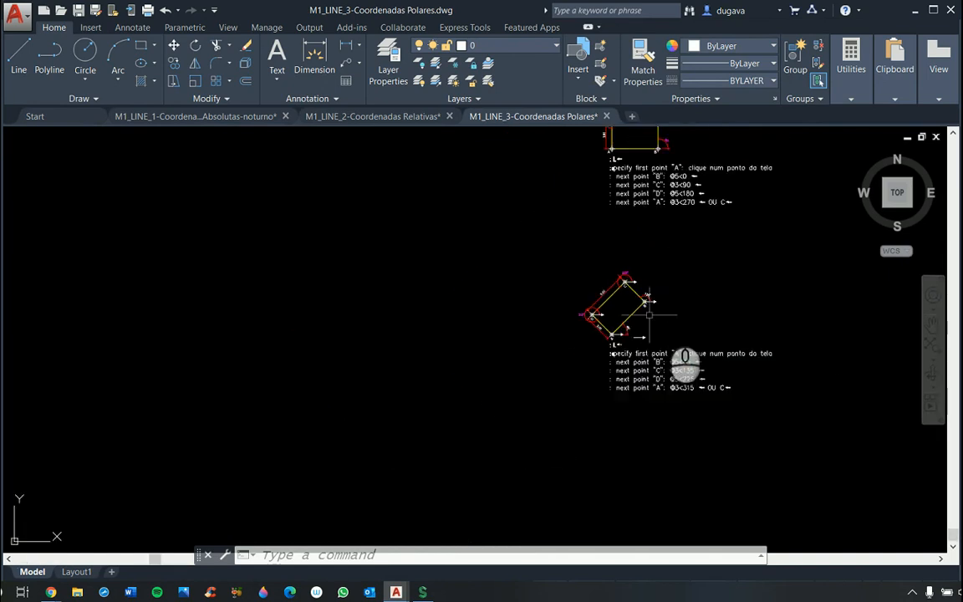
scroll(671, 317, down, 4)
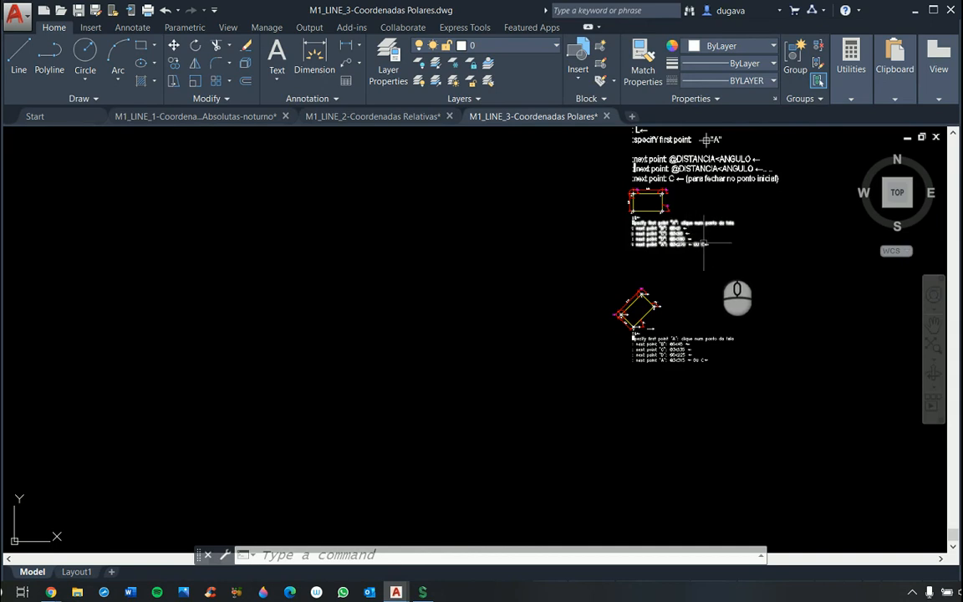
Step: Start a line at a free point to the right of the horizontal rectangle ABCD, level with its bottom side
scroll(710, 155, up, 5)
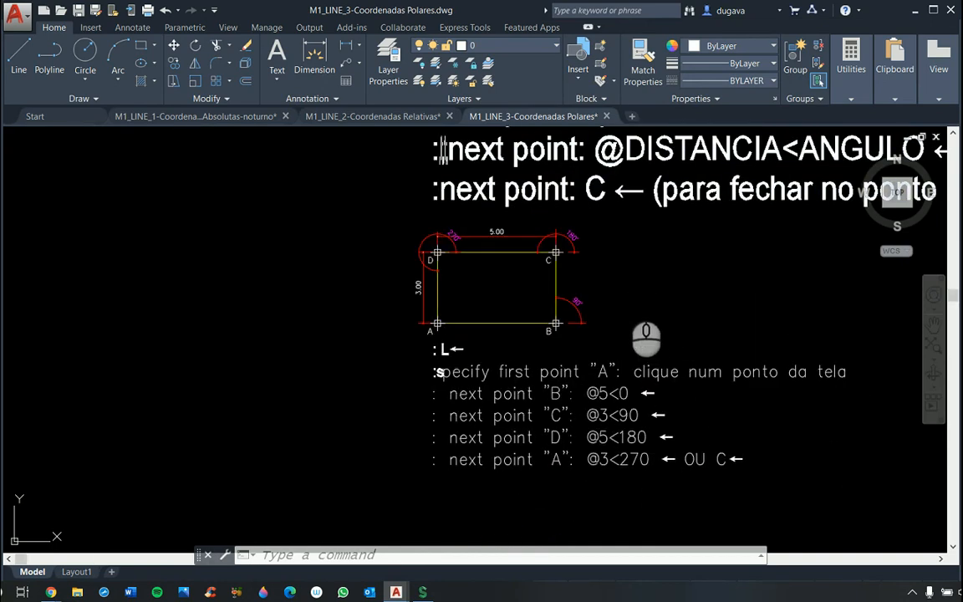
key(Escape)
key(Escape)
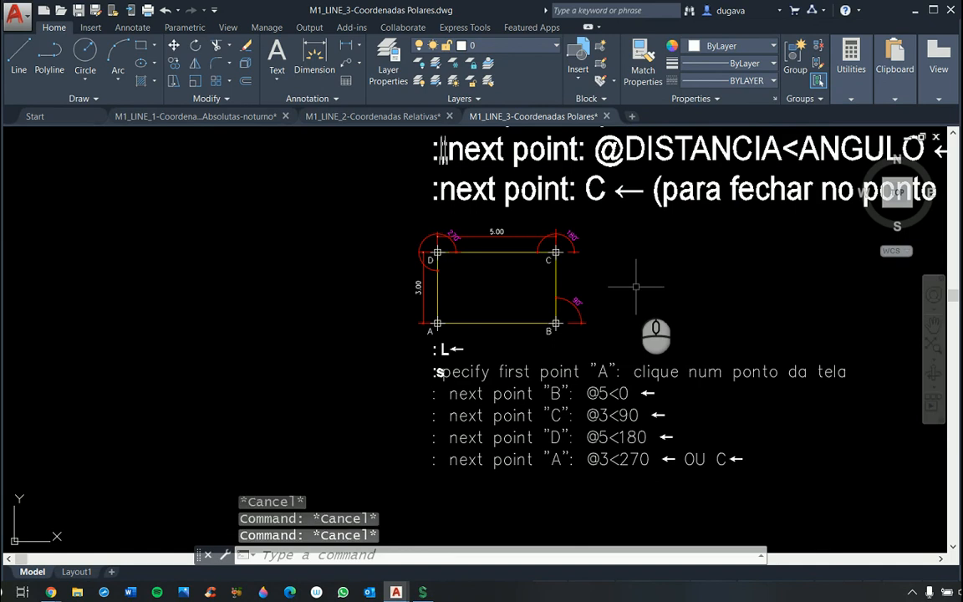
key(Escape)
text(p)
right_click(636, 286)
drag(640, 302, 357, 341)
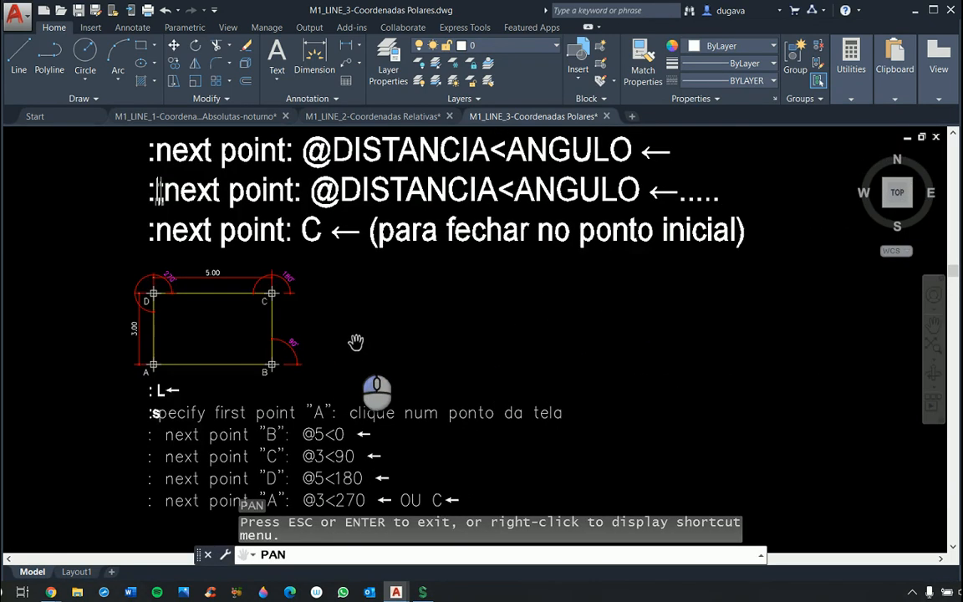
scroll(356, 342, up, 2)
drag(441, 340, 586, 328)
key(Escape)
key(Escape)
key(Escape)
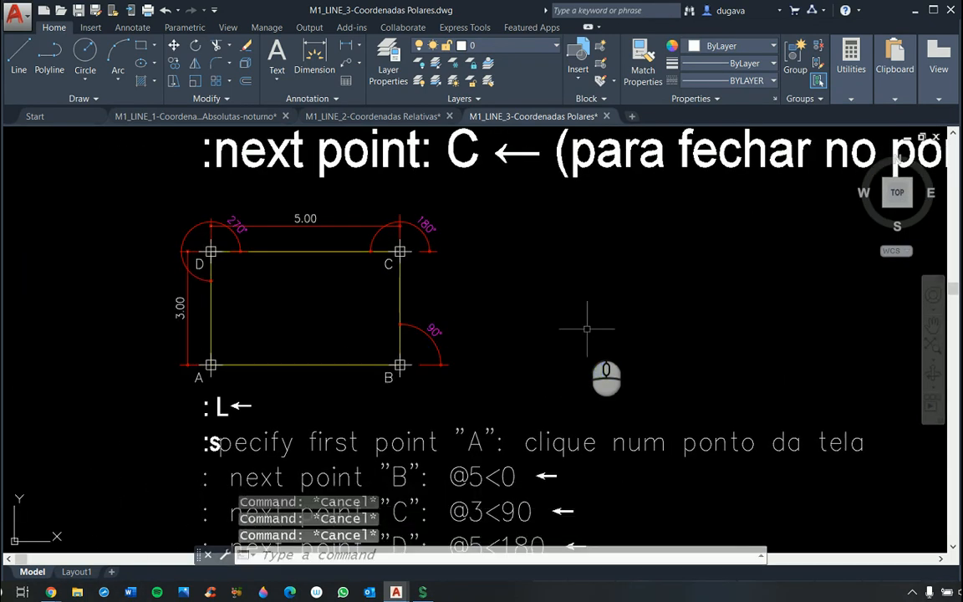
text(l)
key(Return)
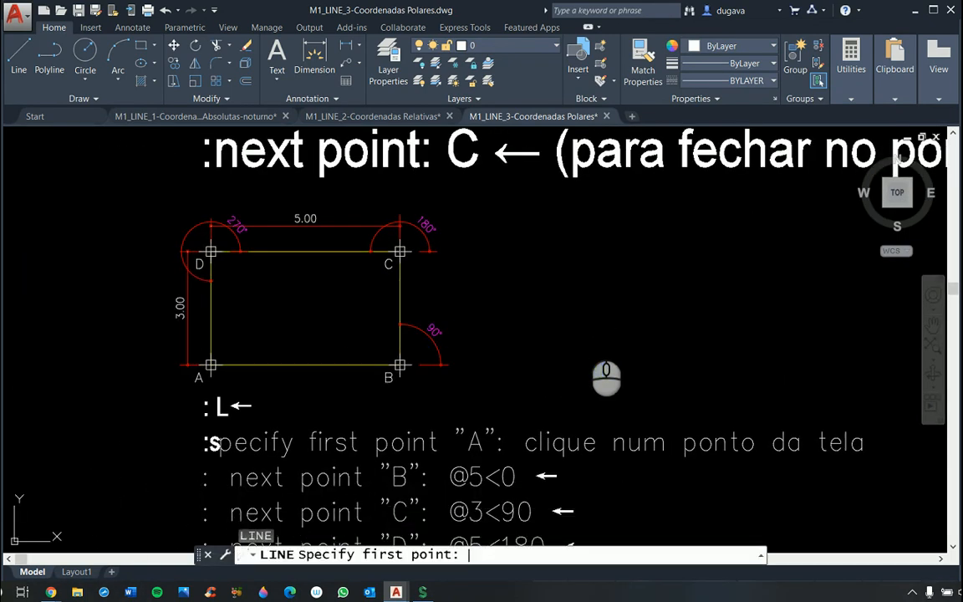
click(554, 361)
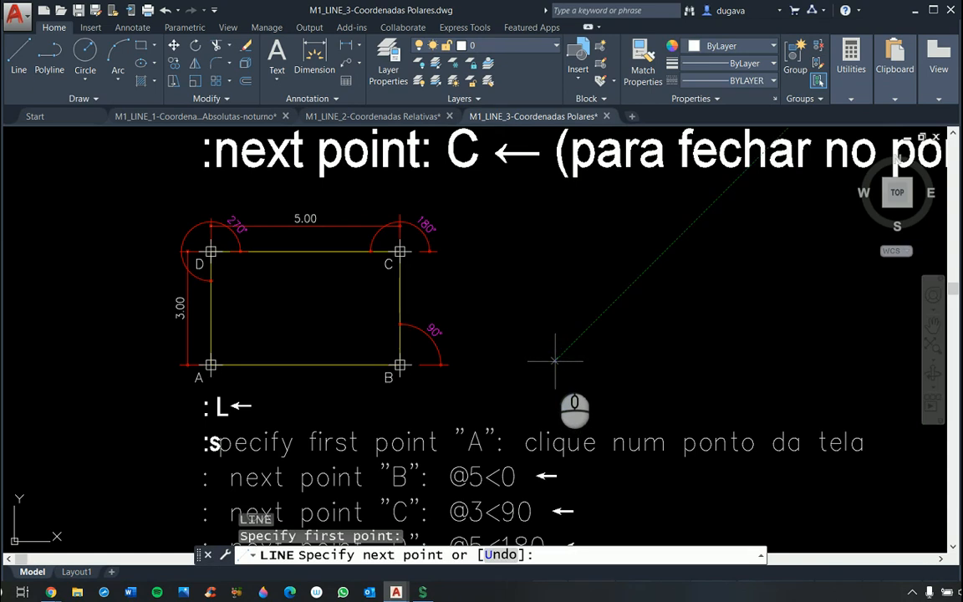
scroll(576, 350, down, 5)
scroll(591, 237, up, 10)
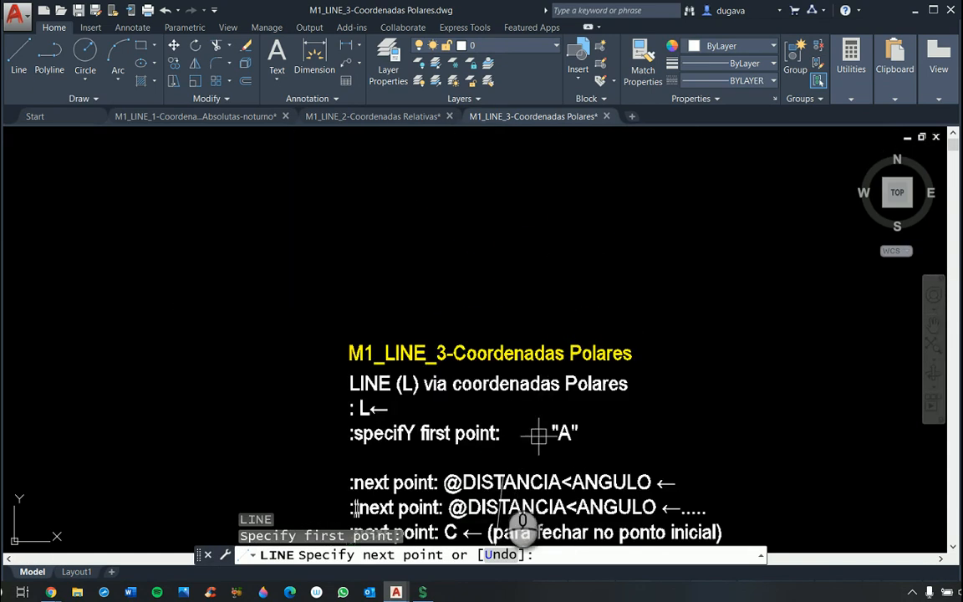
scroll(504, 472, down, 5)
scroll(614, 498, up, 5)
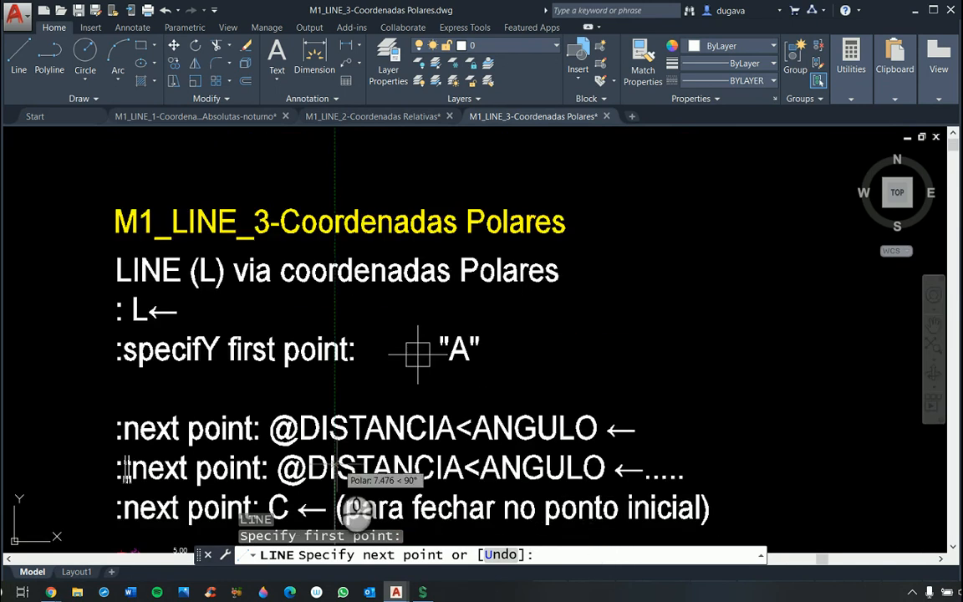
scroll(335, 465, up, 3)
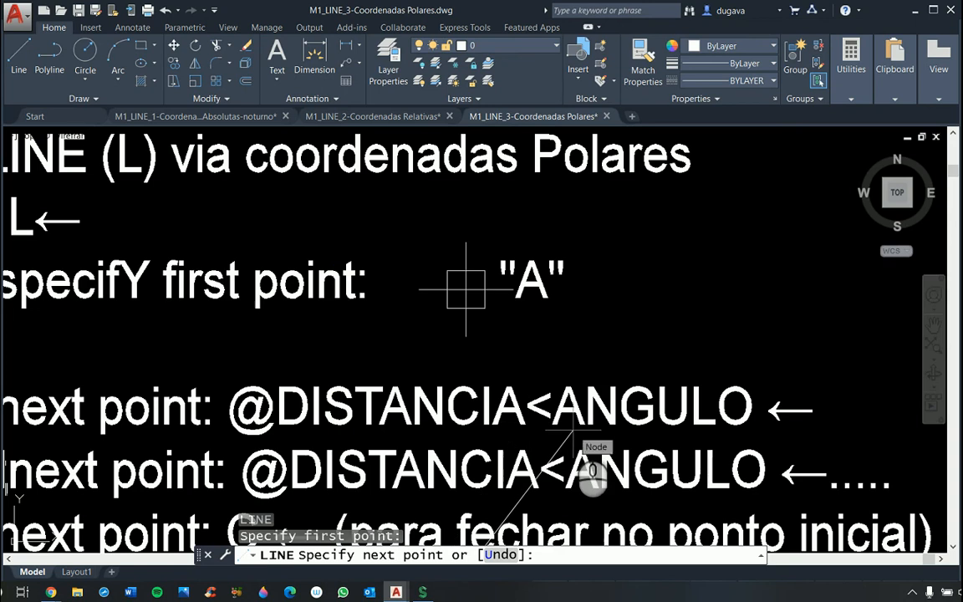
scroll(577, 434, down, 5)
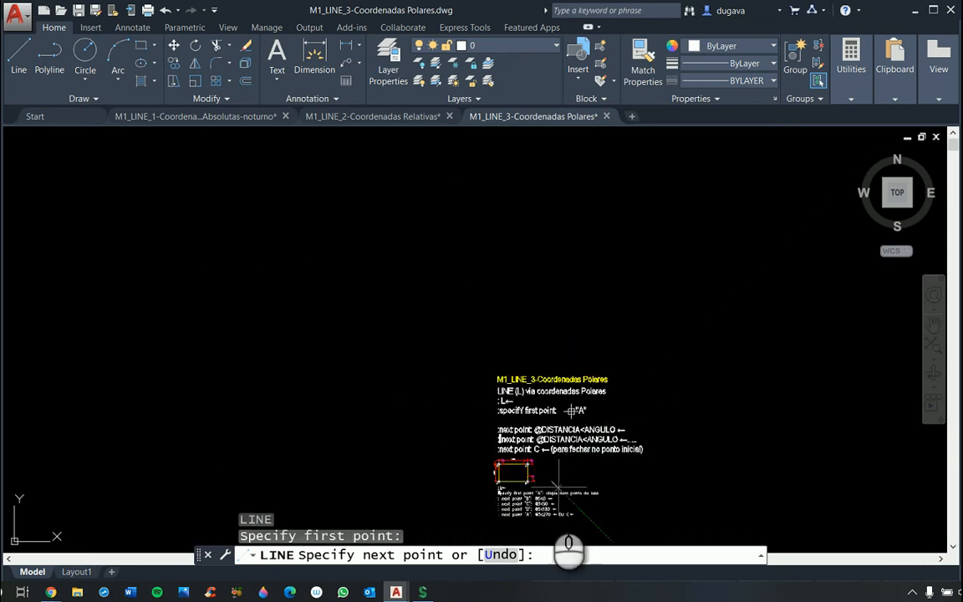
scroll(585, 472, up, 4)
scroll(595, 480, down, 4)
scroll(585, 493, up, 4)
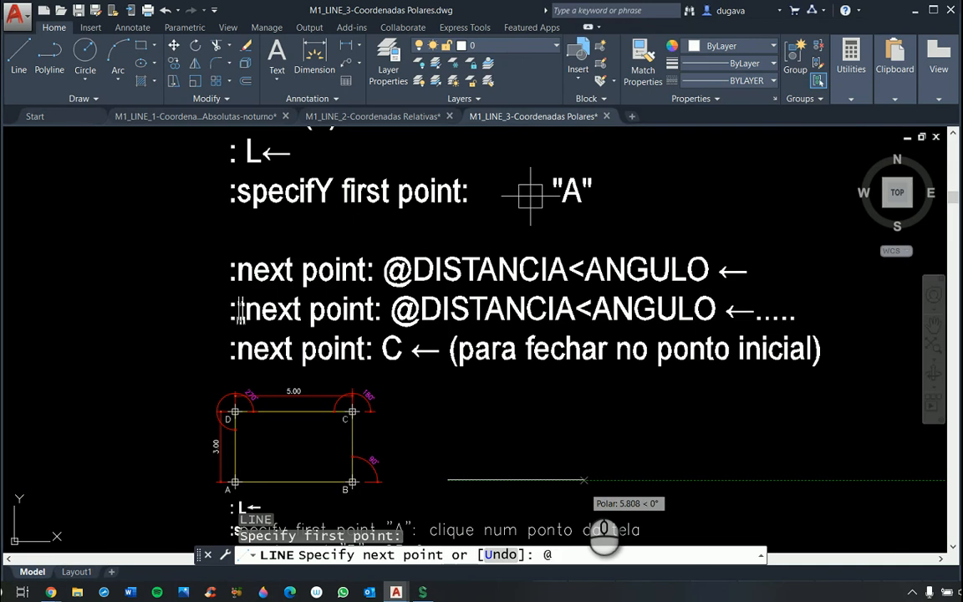
Step: Draw the first two sides of the new rectangle with the polar coordinates @5<0 and @3<90
text(5<0)
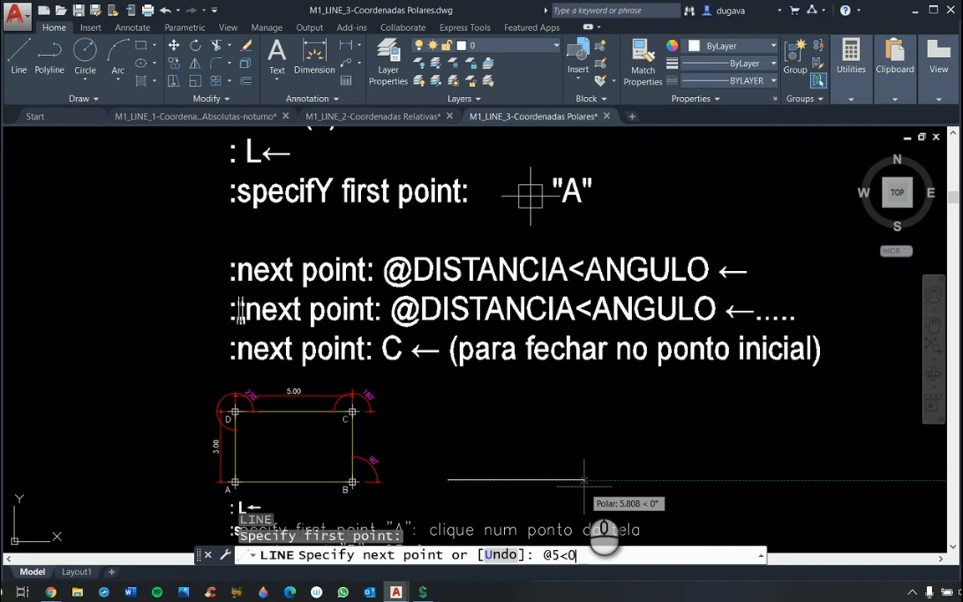
key(Return)
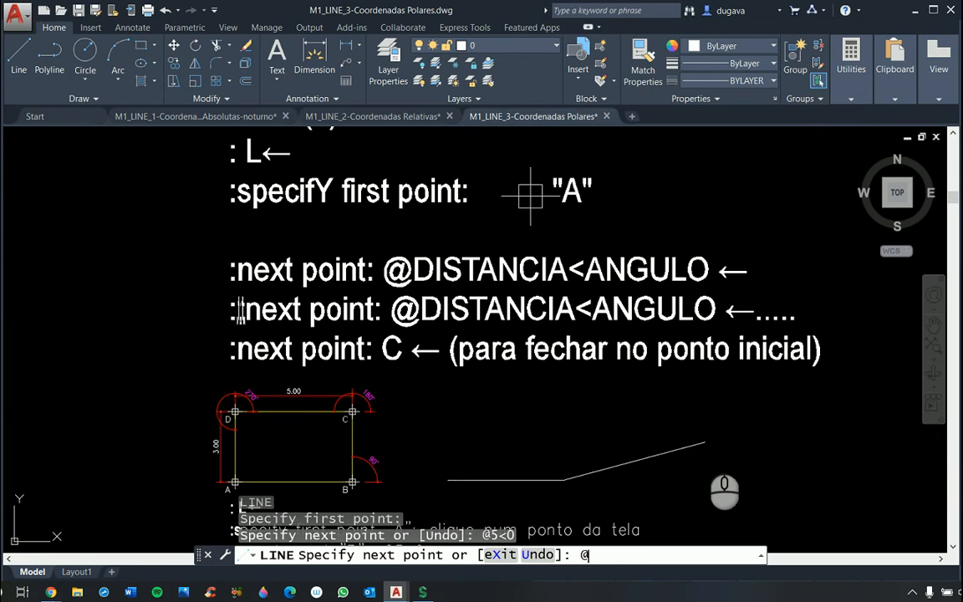
text(@3<90)
key(Return)
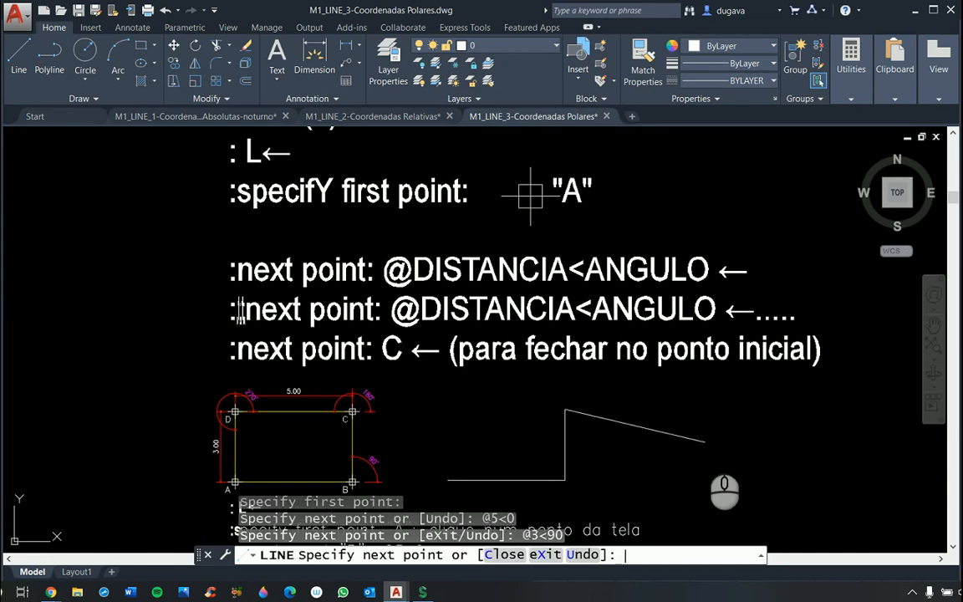
Step: Complete the rectangle with the polar coordinates @5<180 and @3<270, and end the line command
text(@5<)
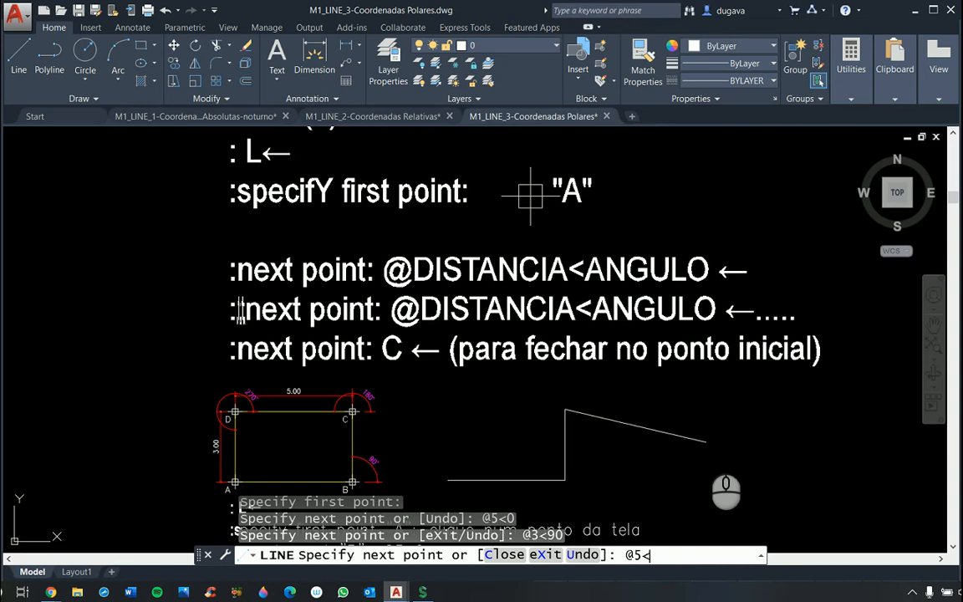
text(0)
key(Return)
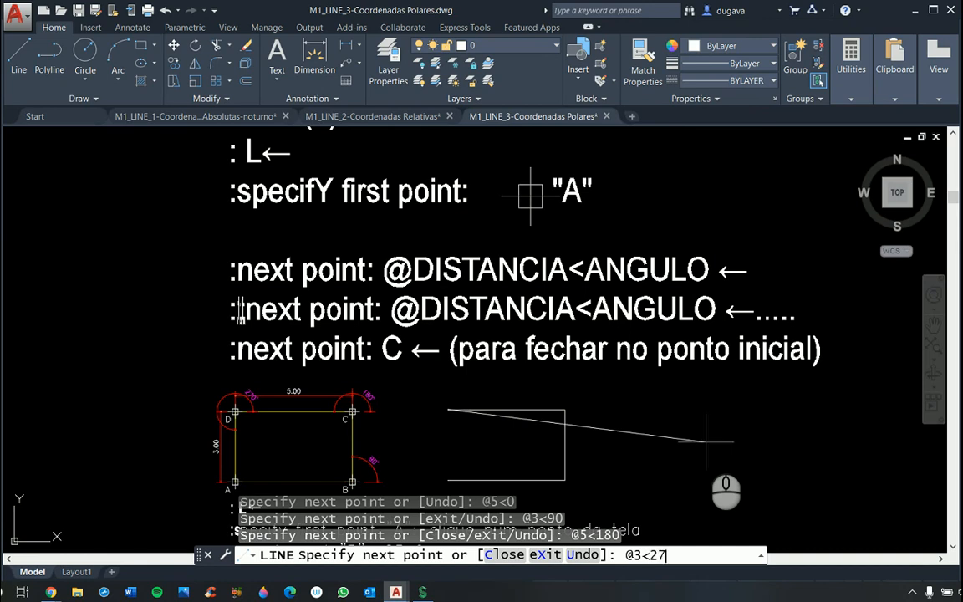
text(0)
key(Return)
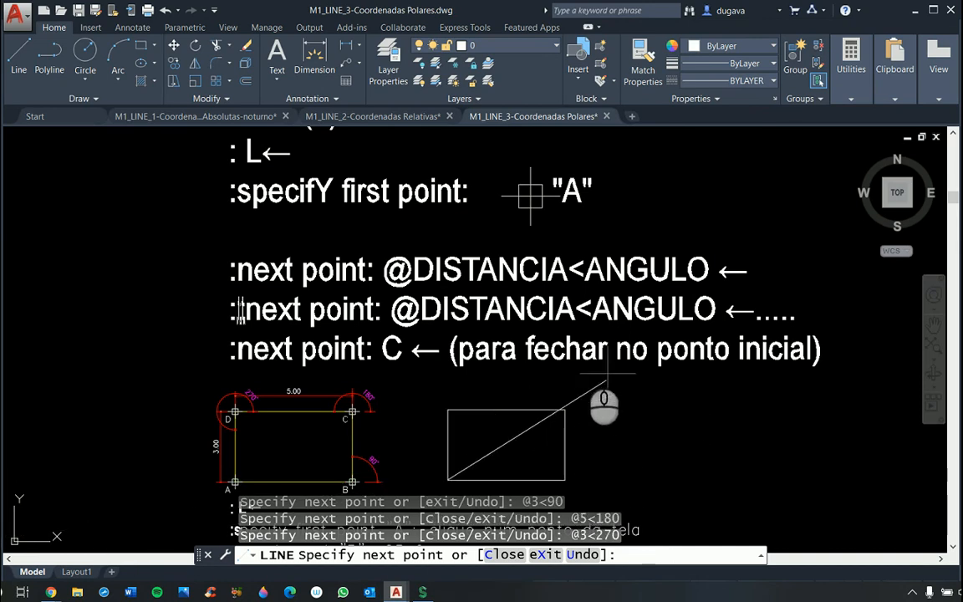
key(Return)
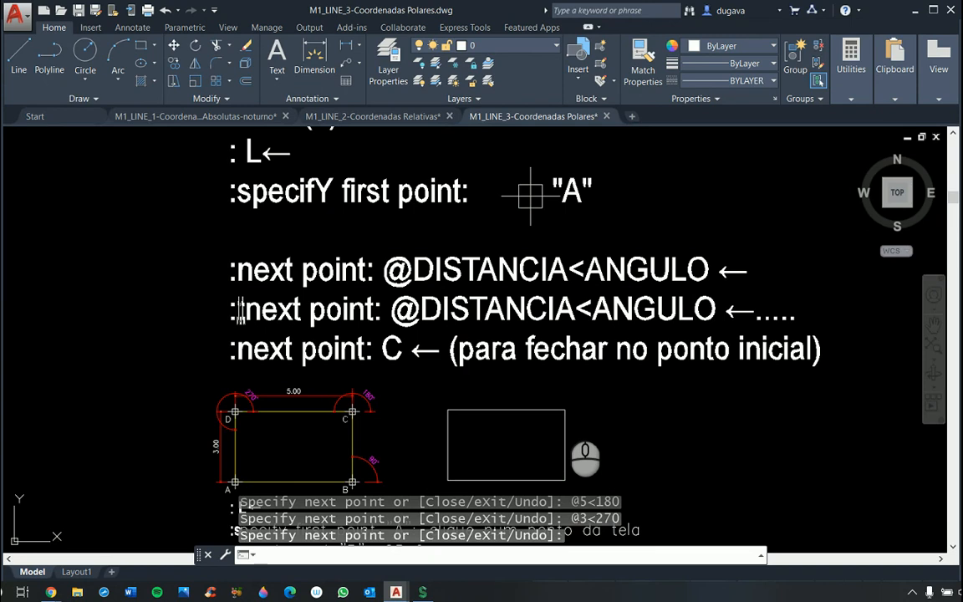
Step: Open the drawing M1_Exercicio 1_LINE.dwg from the Modulo1 folder
scroll(283, 390, down, 10)
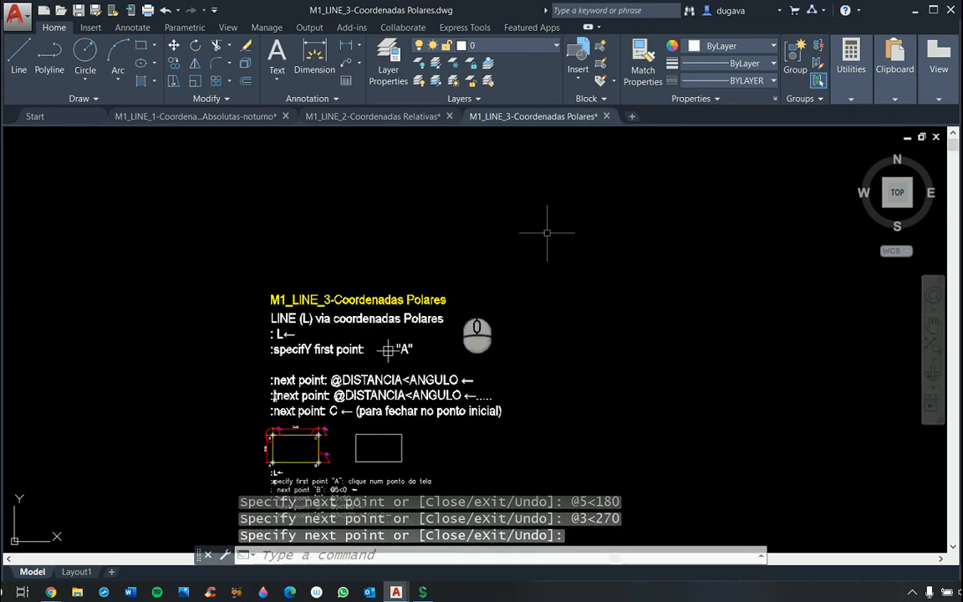
scroll(425, 451, up, 4)
scroll(426, 451, down, 4)
scroll(410, 376, up, 4)
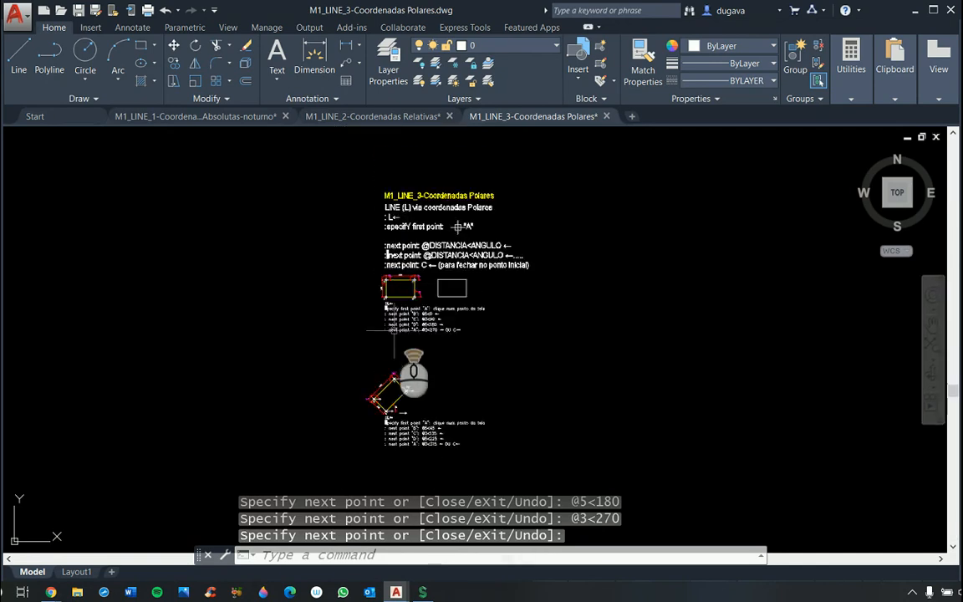
click(60, 10)
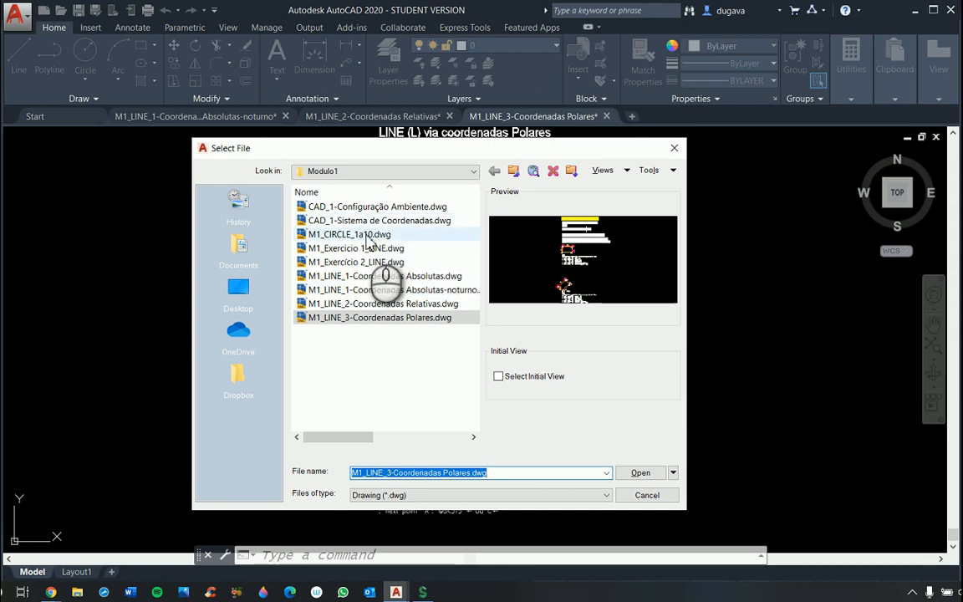
click(367, 235)
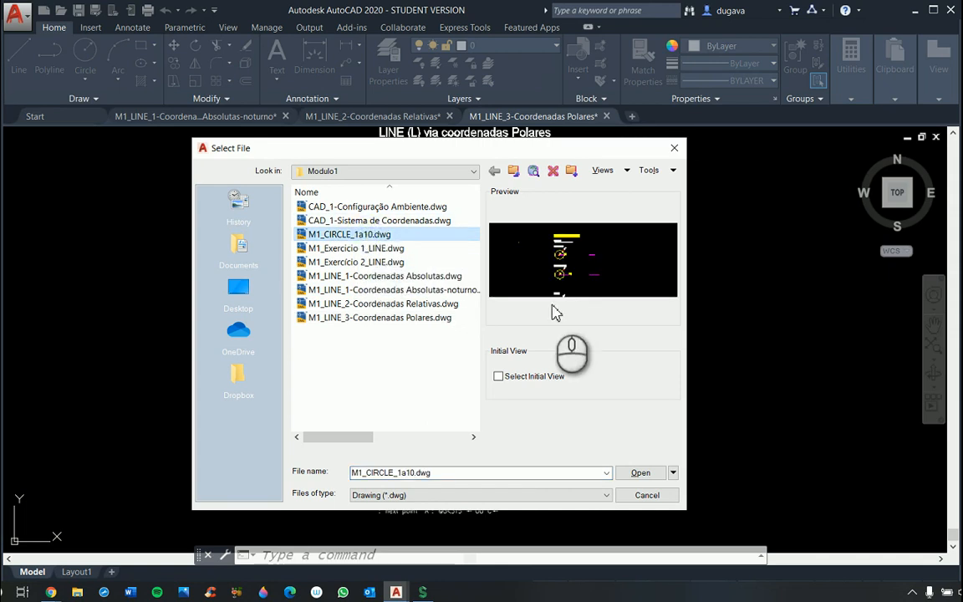
click(361, 249)
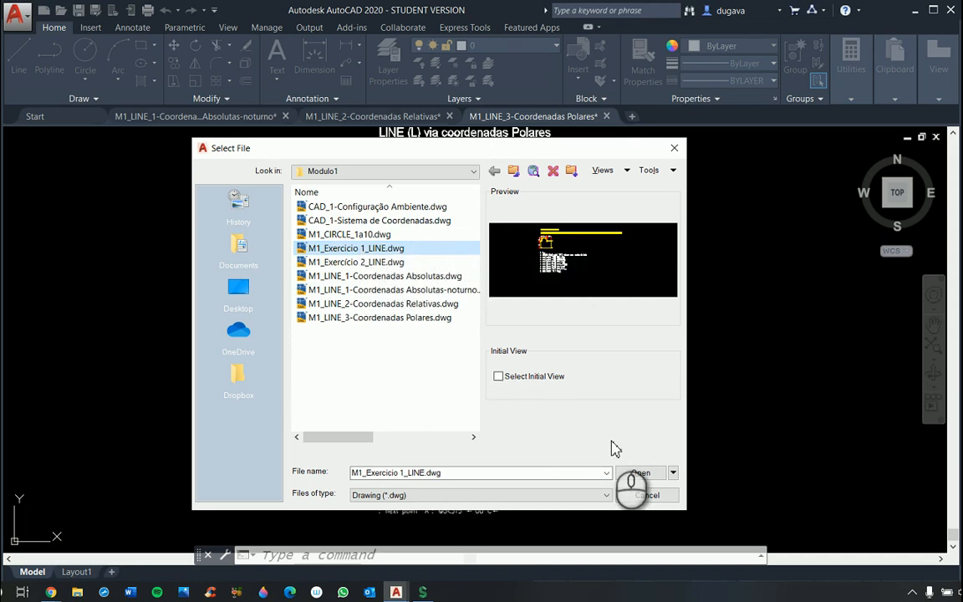
click(640, 473)
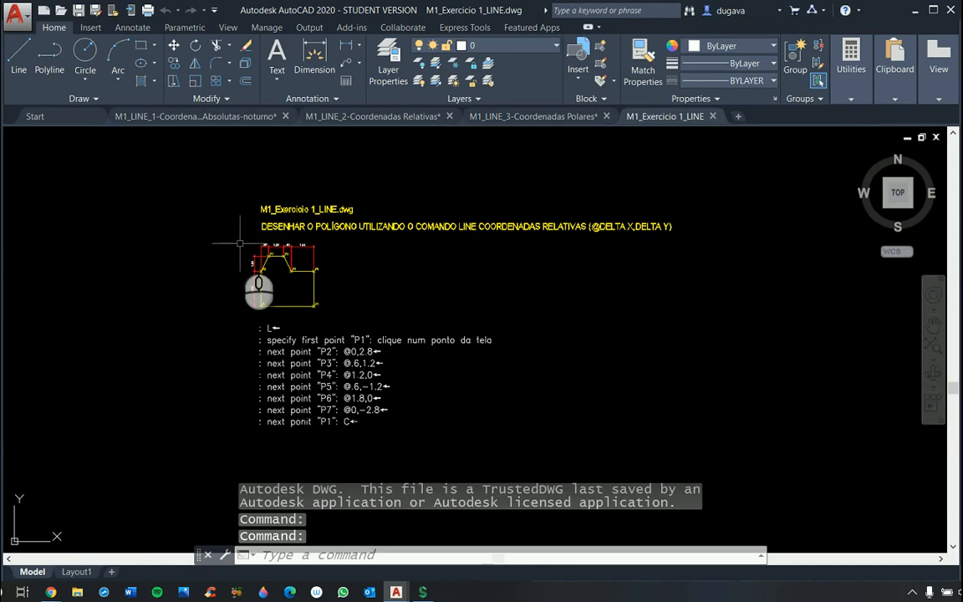
Step: Examine the dimensions of the polygon P1 to P7 and the list of relative coordinates below it
scroll(241, 241, up, 6)
scroll(258, 292, down, 4)
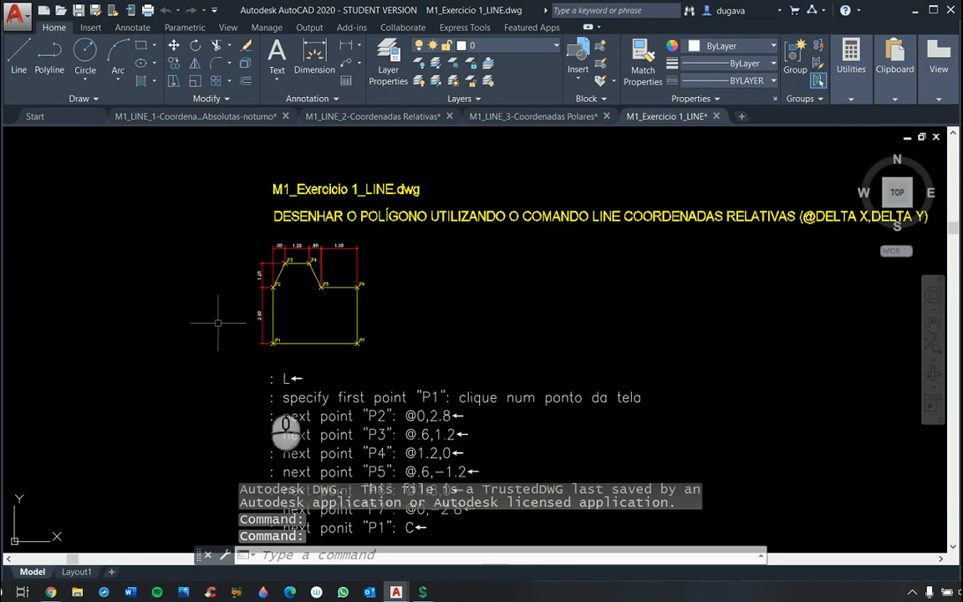
scroll(259, 317, up, 4)
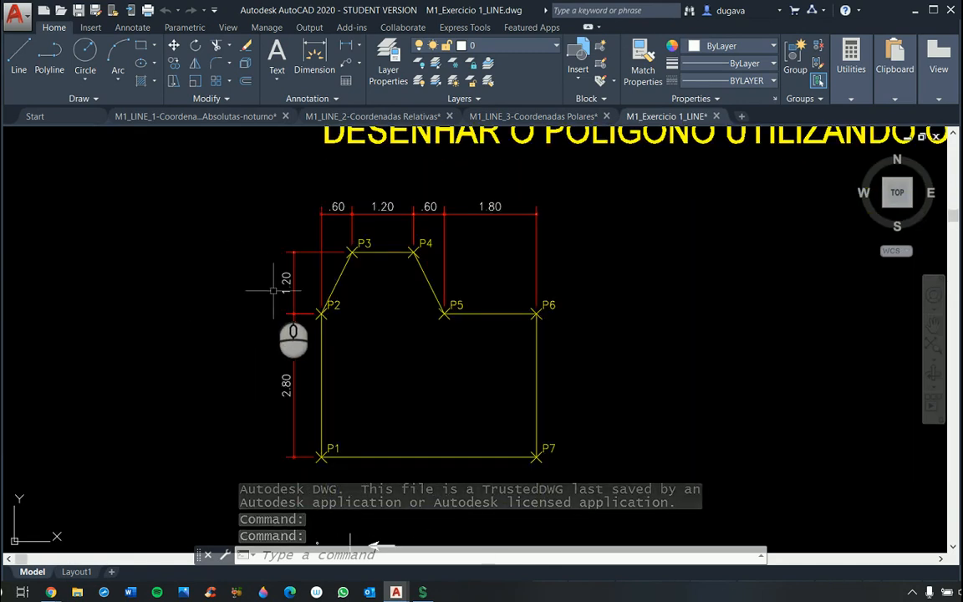
scroll(624, 352, down, 2)
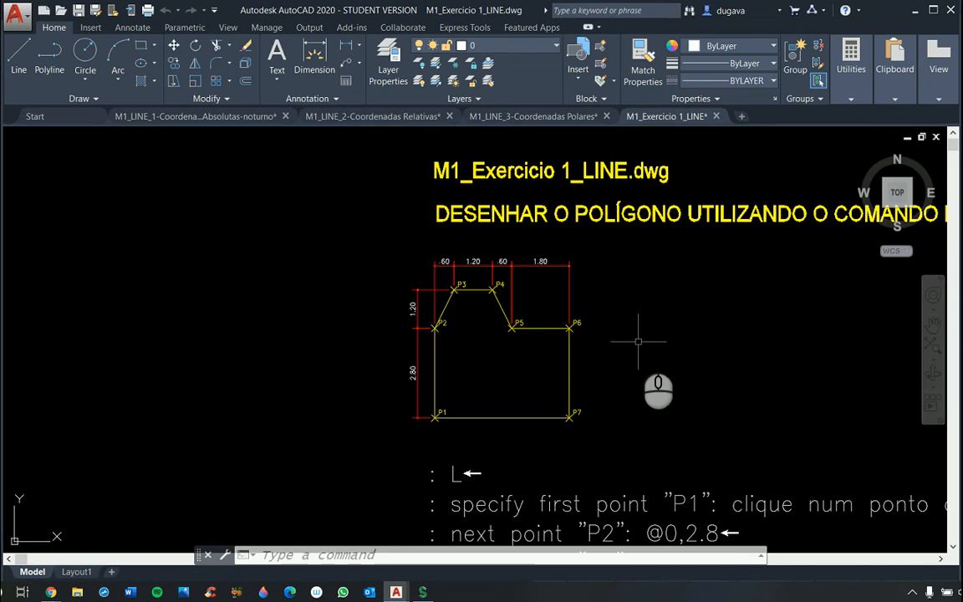
scroll(638, 341, down, 2)
scroll(636, 376, down, 4)
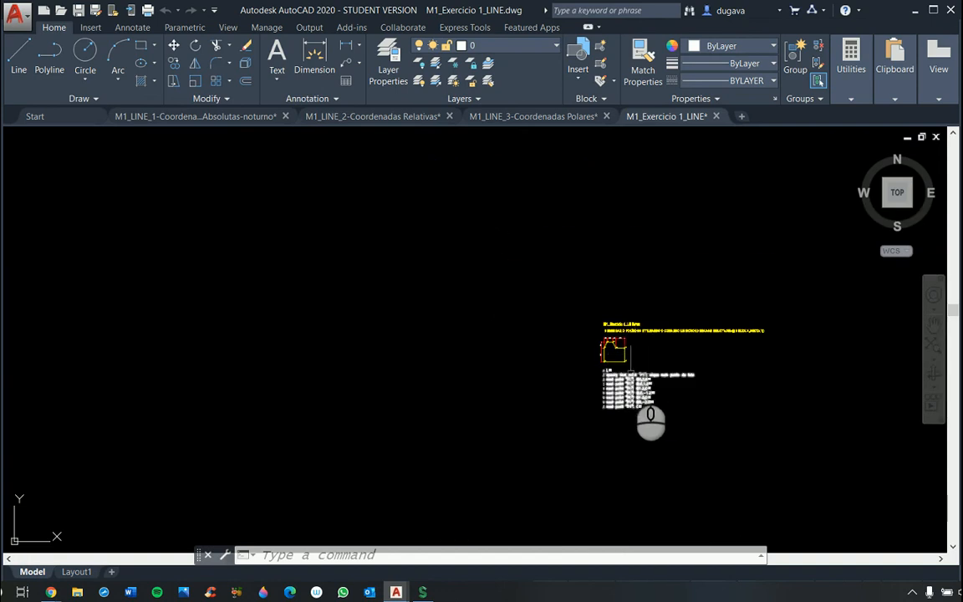
scroll(672, 456, up, 4)
scroll(677, 472, down, 4)
scroll(682, 485, up, 5)
scroll(682, 484, up, 4)
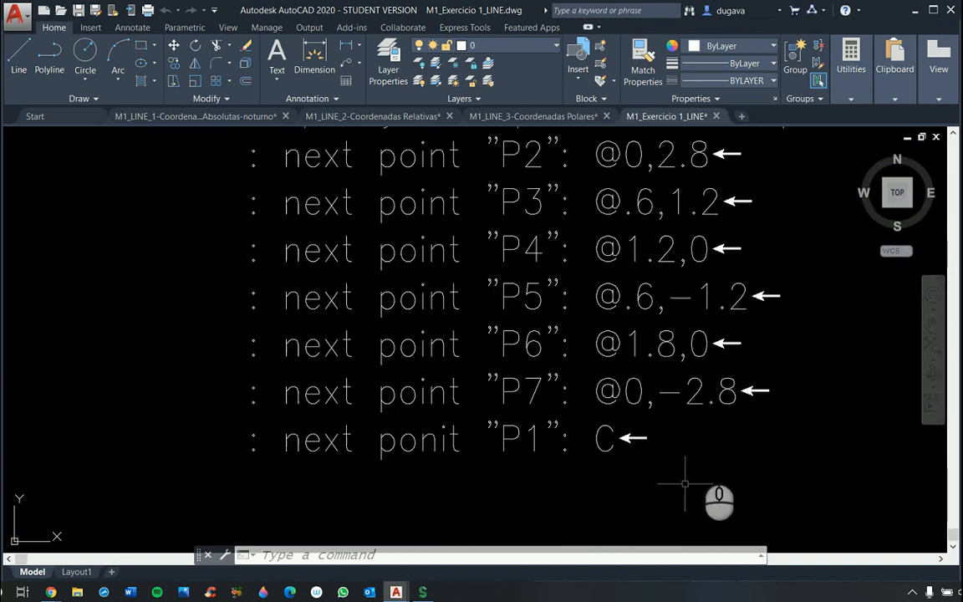
scroll(684, 247, down, 4)
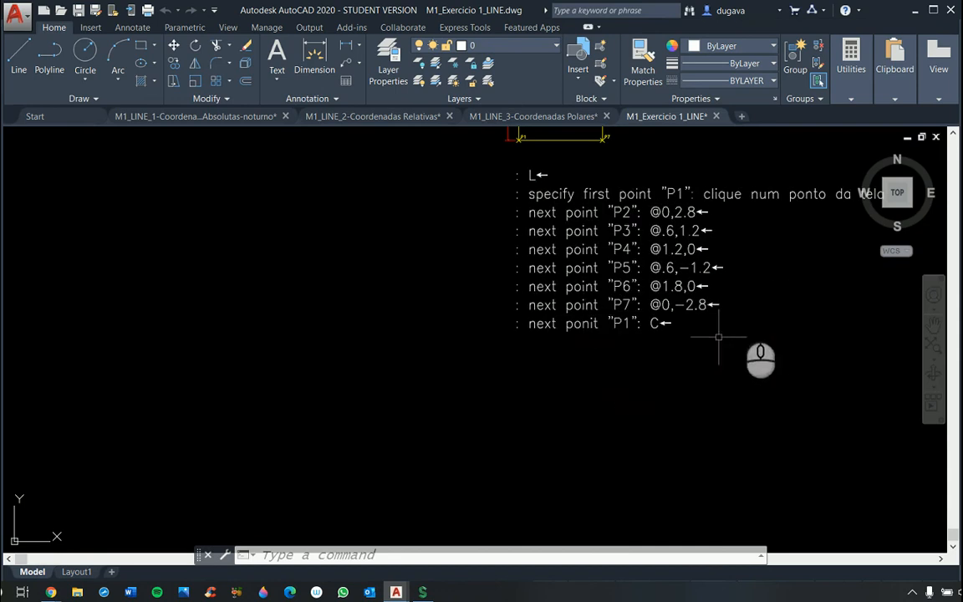
scroll(664, 242, down, 3)
scroll(661, 224, up, 6)
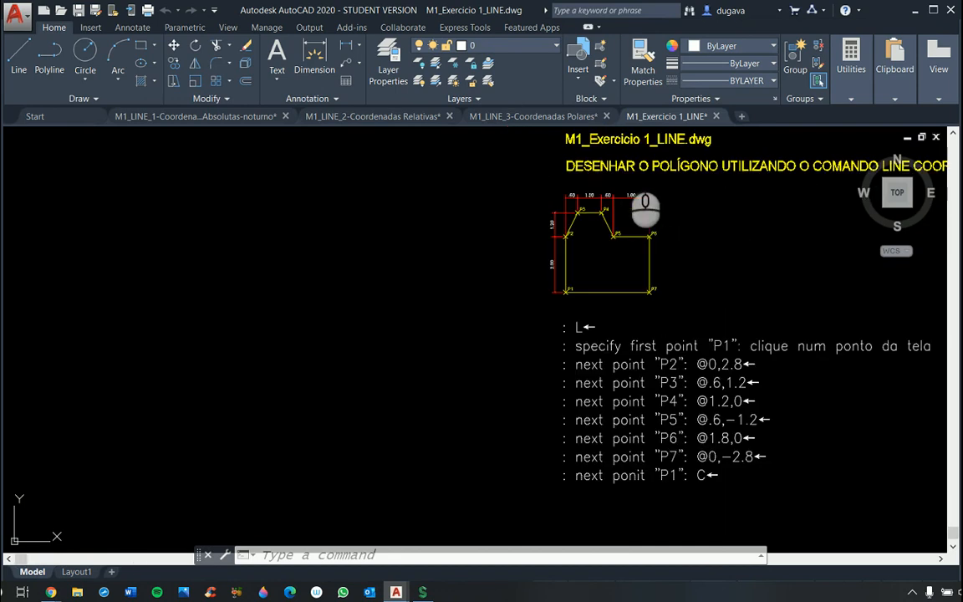
scroll(663, 243, down, 2)
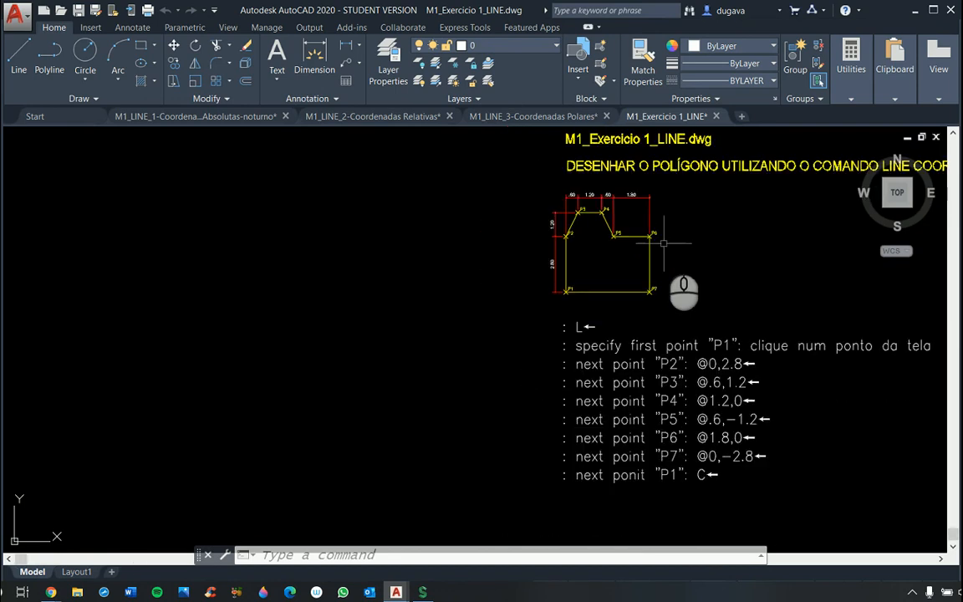
Step: Pan to the polygon P1 to P7 and enlarge it so its dimensions are readable with free space beside it
text(p)
right_click(664, 243)
mouse_move(669, 239)
mouse_down()
mouse_move(472, 298)
mouse_move(447, 320)
mouse_up()
scroll(472, 299, up, 2)
scroll(472, 298, up, 2)
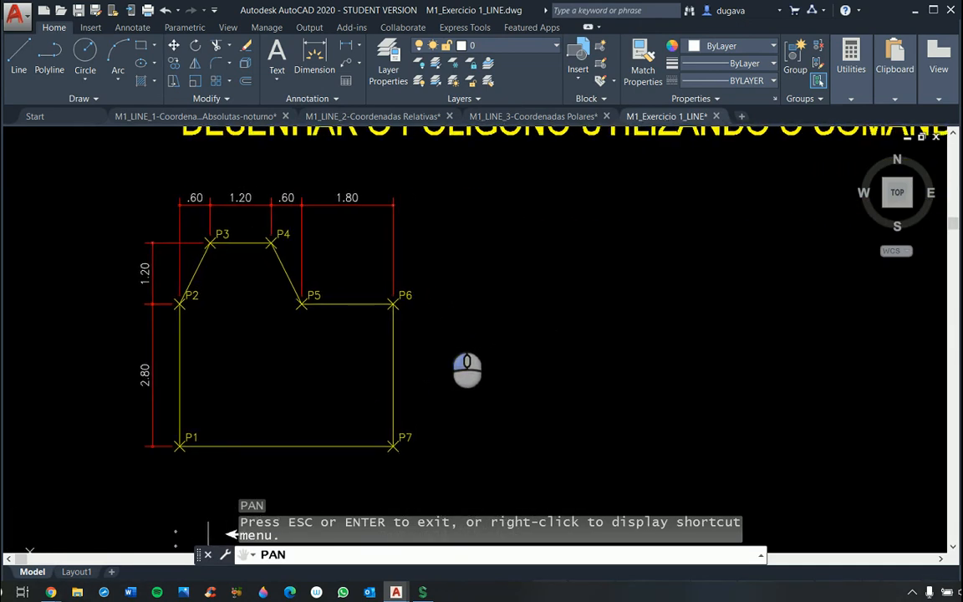
key(Escape)
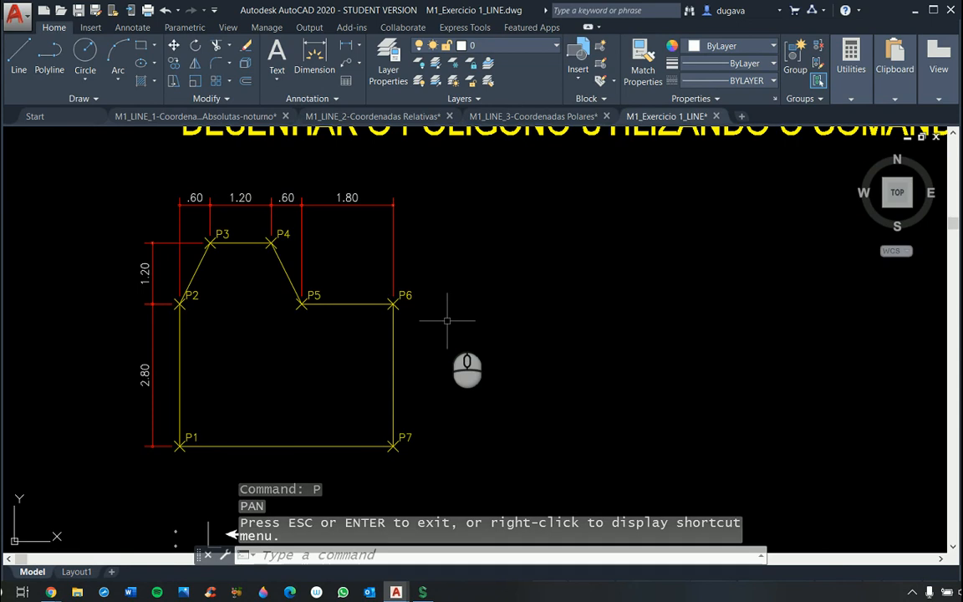
key(Escape)
key(Escape)
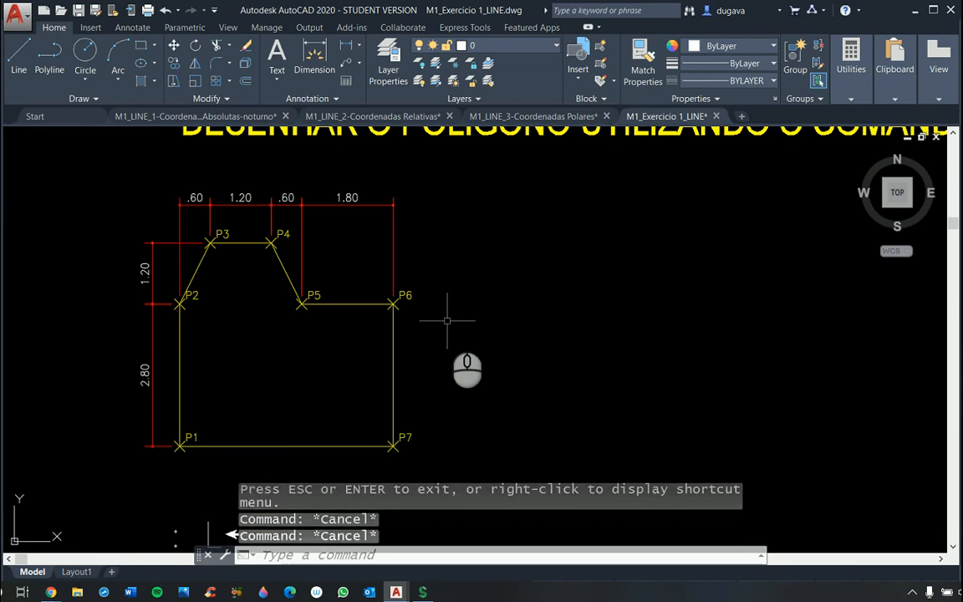
Step: Zoom to the drawing extents, and window in on the polygon P1 to P7 including the empty area to its right
text(z)
key(Return)
text(e)
key(Return)
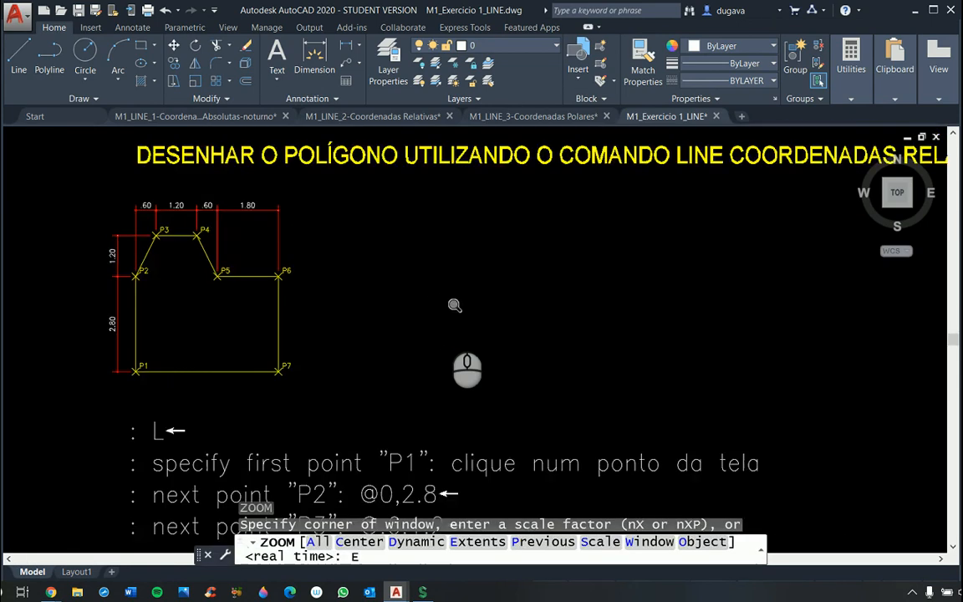
text(z)
key(Return)
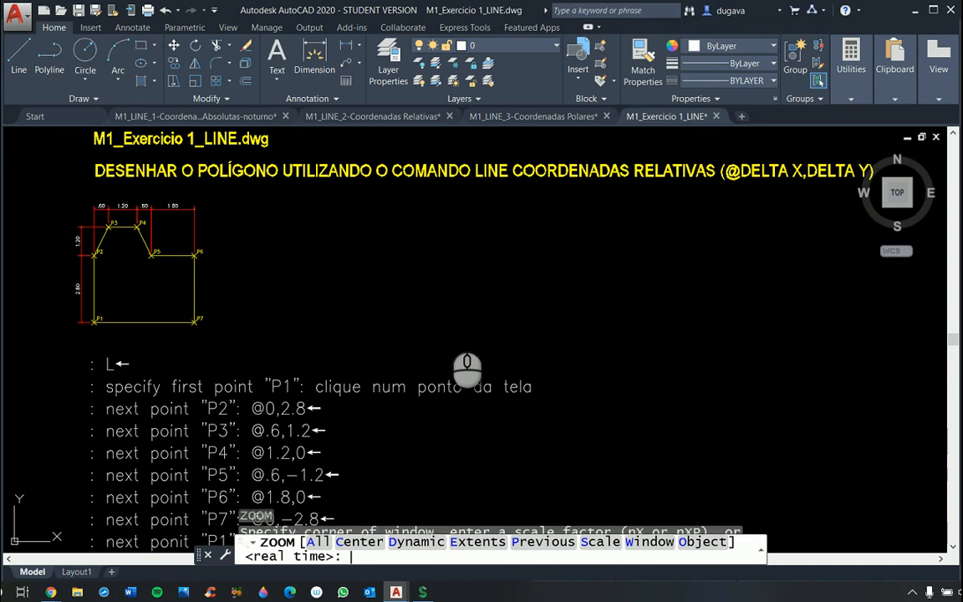
click(58, 190)
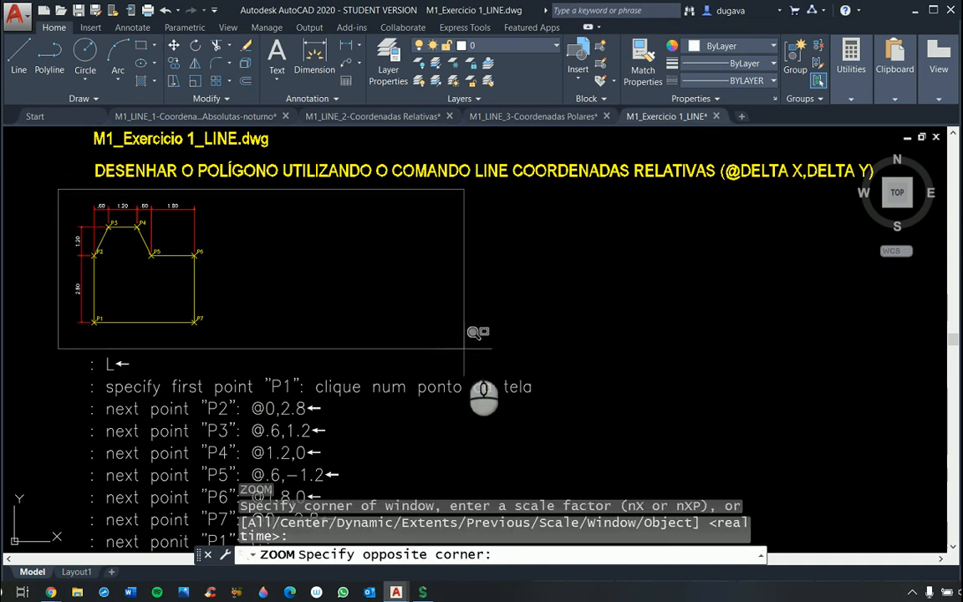
click(464, 347)
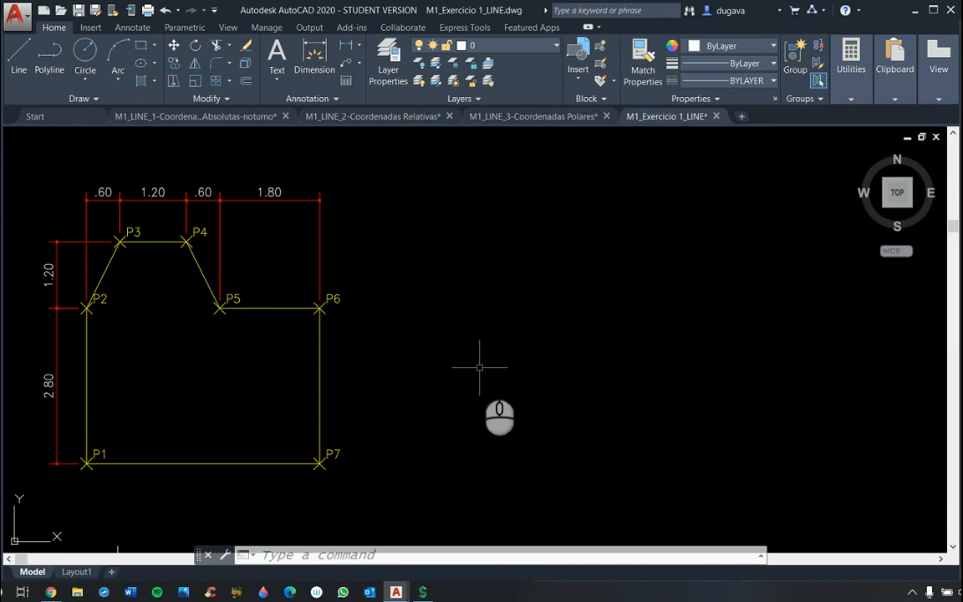
click(478, 366)
key(Escape)
key(Escape)
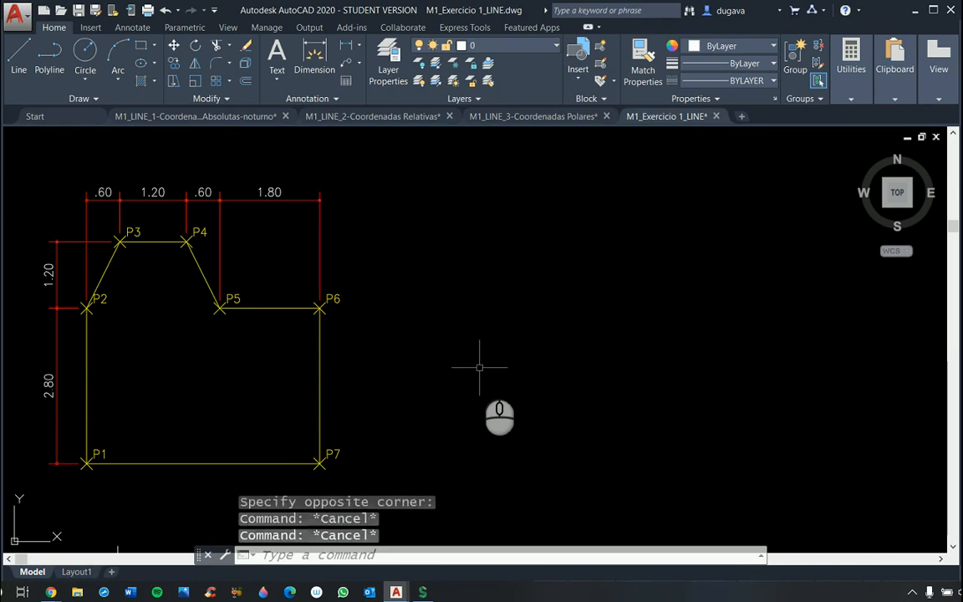
Step: Start a line at a free point right of the polygon, near its base level, and draw side P1-P2 with @0,2.8
text(l)
key(Return)
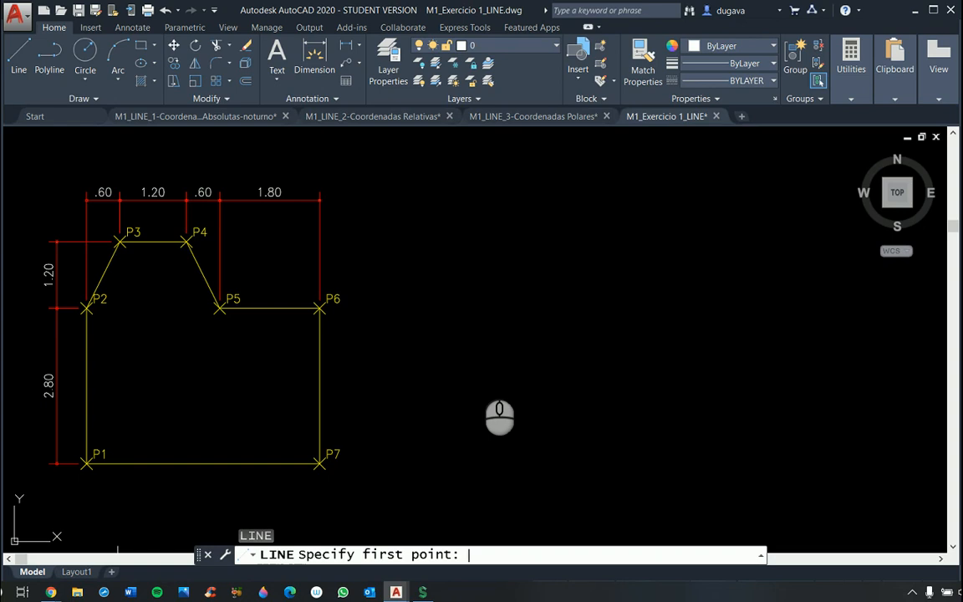
click(499, 456)
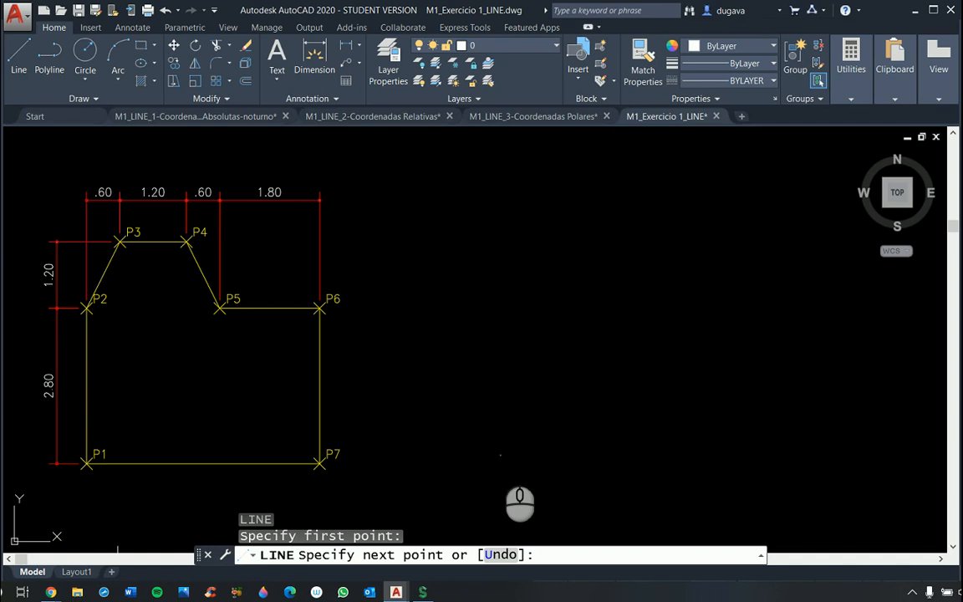
text(@)
text(0,2.8)
key(Return)
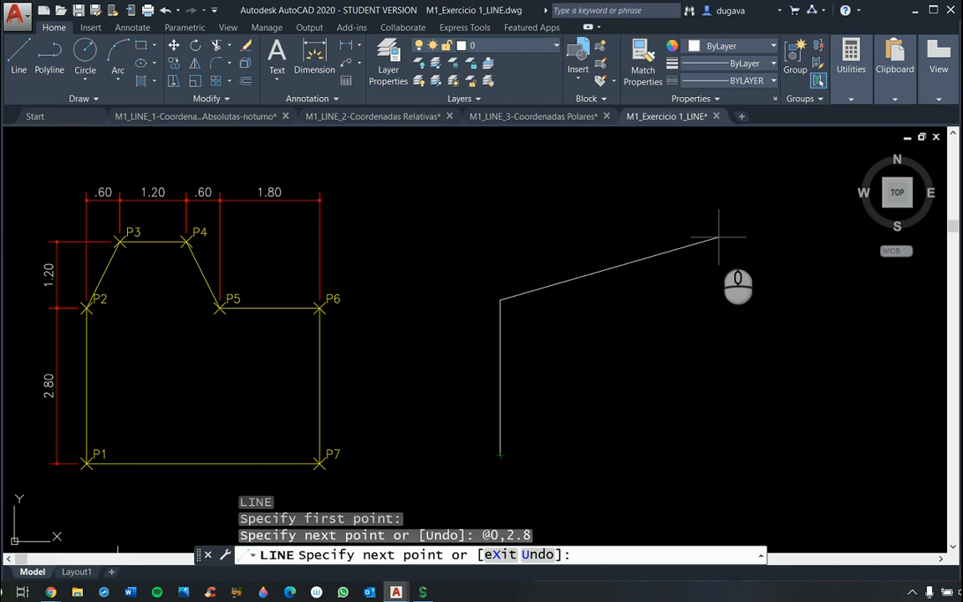
Step: Continue the line with the relative coordinates @.6,1.2 to P3 and @1.2,0 to P4
text(@)
text(.6,1.2)
key(Return)
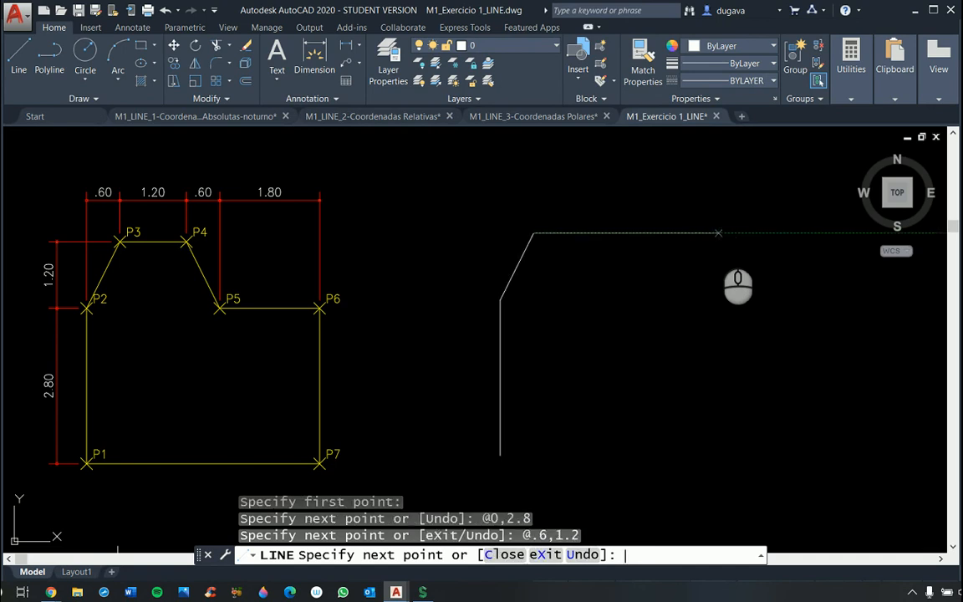
text(@)
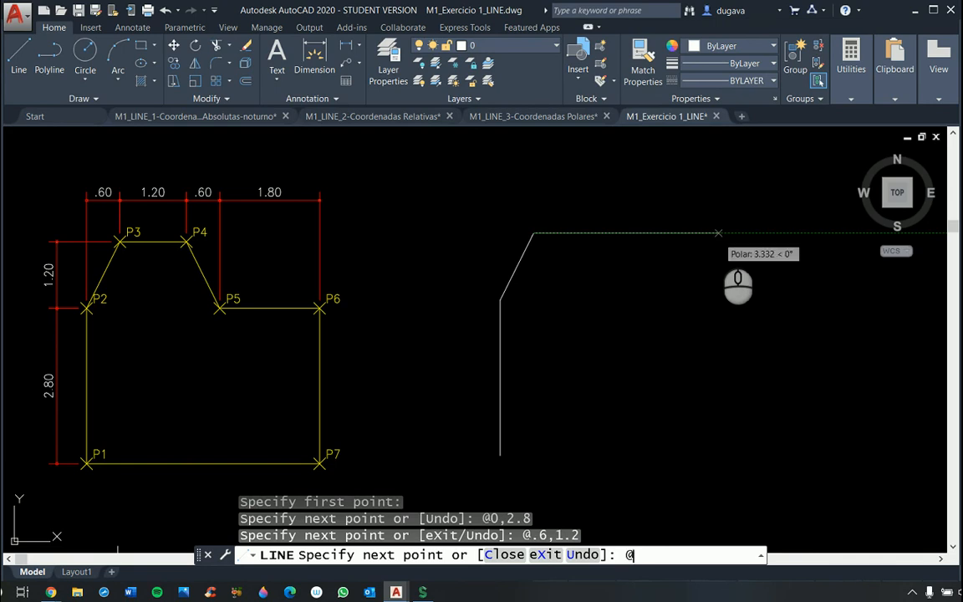
text(1.2,0)
key(Return)
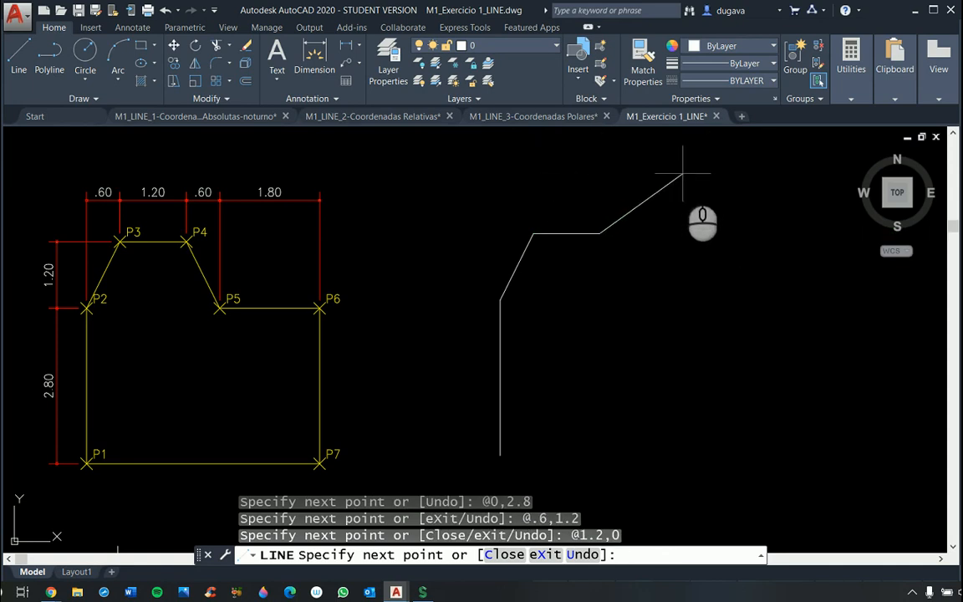
Step: Continue the line with the relative coordinates @.6,-1.2 to P5 and @1.8,0 to P6
text(@)
text(.6,-1.2)
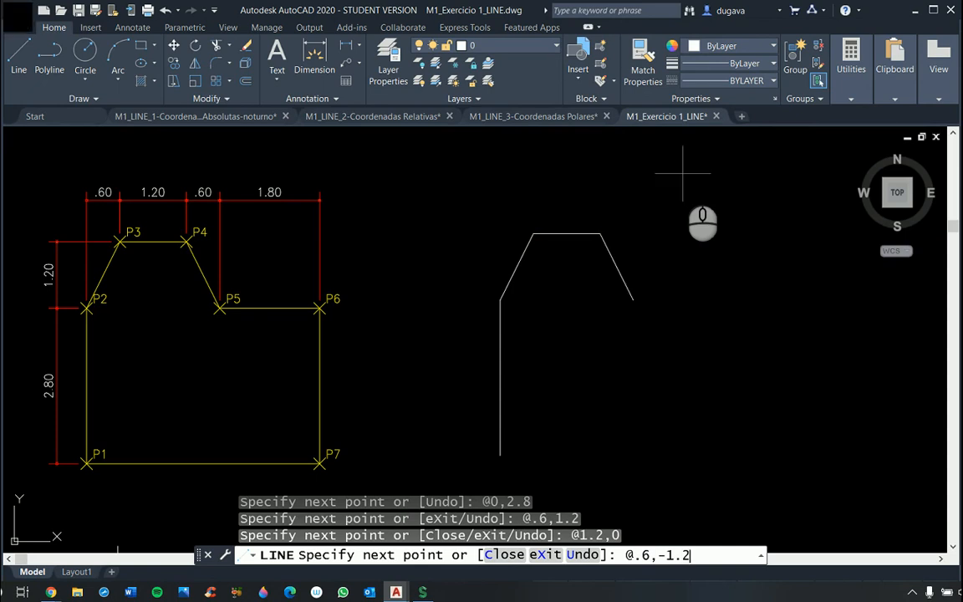
key(Return)
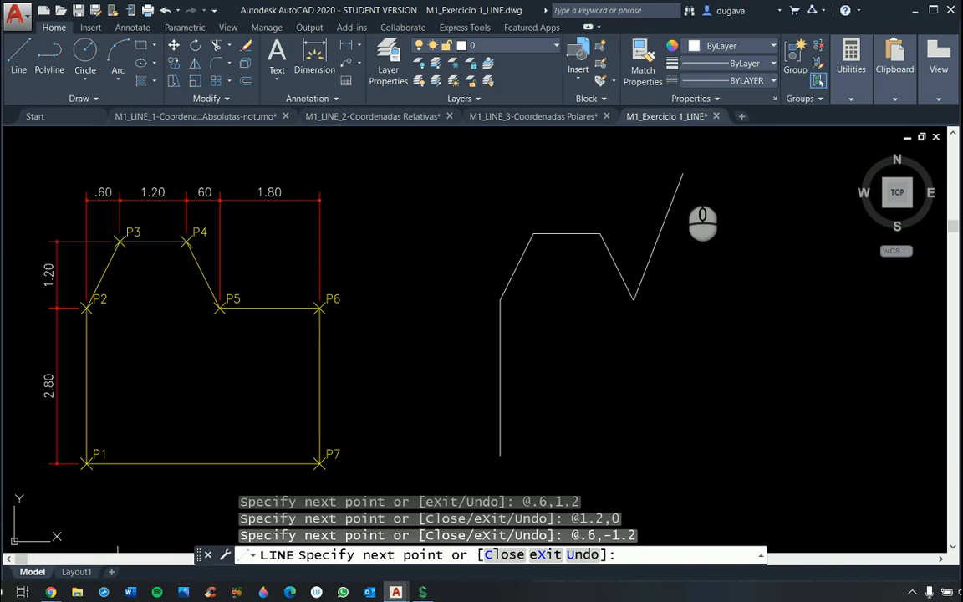
text(@1.8,0)
key(Return)
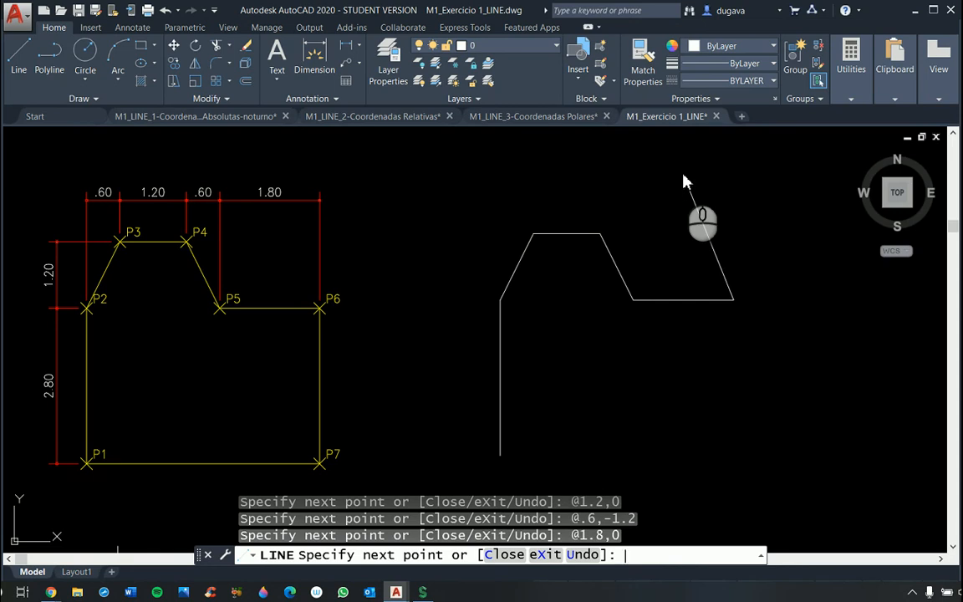
Step: Draw side P6-P7 with @0,-2.8 and finish the polygon with the Close option back to P1
text(@)
text(0,-2.8)
key(Return)
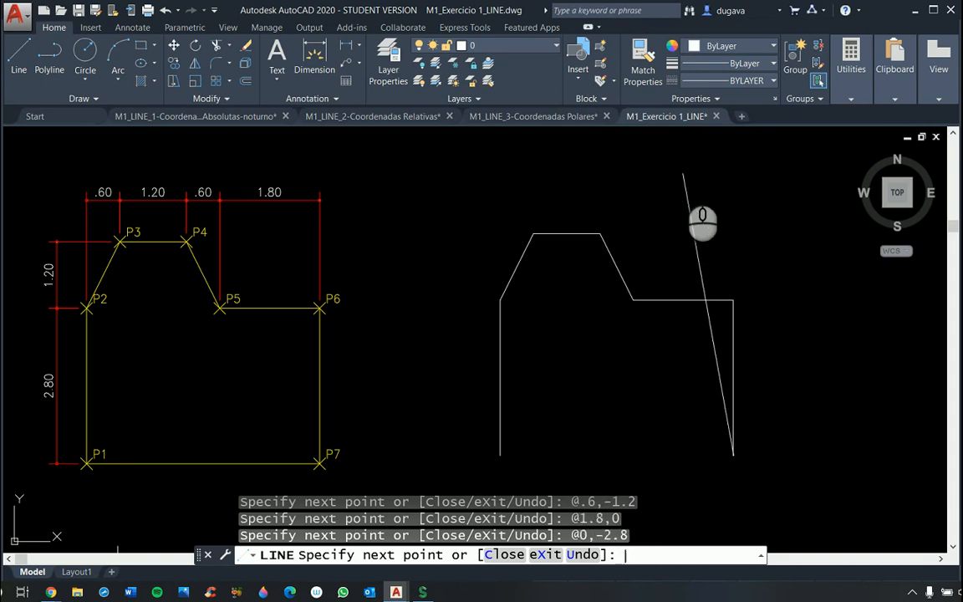
text(C)
key(Return)
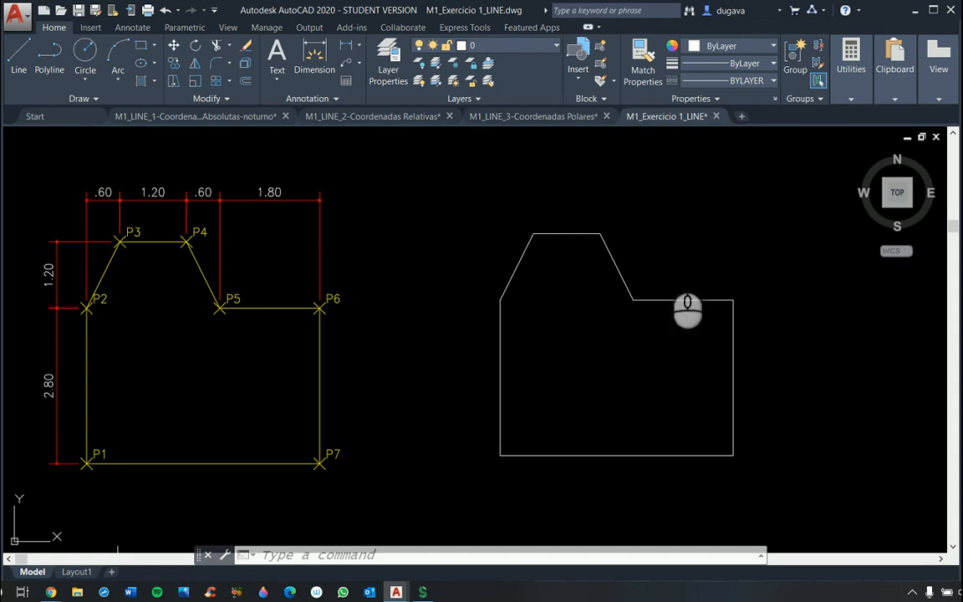
scroll(684, 305, down, 5)
scroll(637, 382, up, 2)
scroll(637, 383, down, 2)
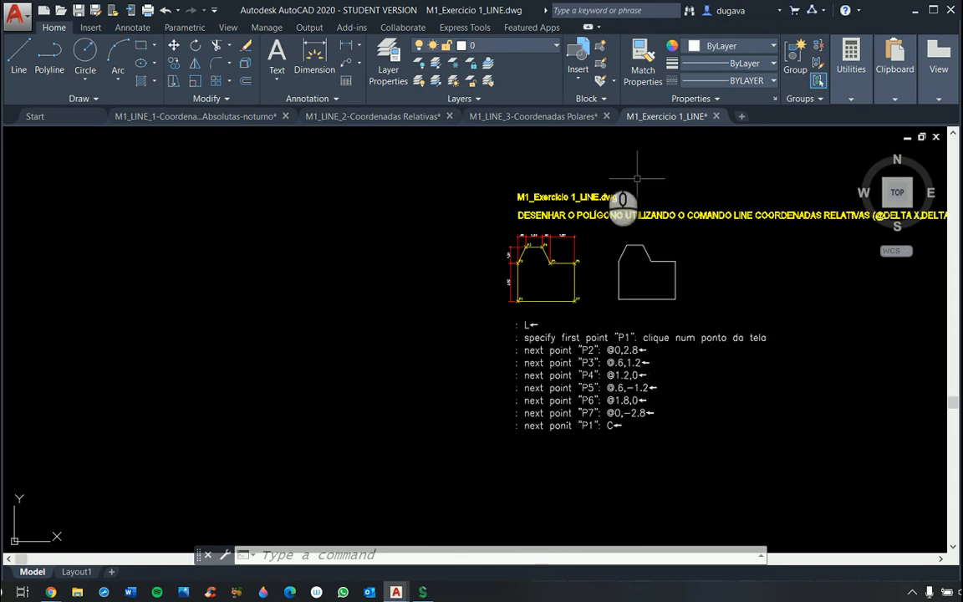
click(60, 14)
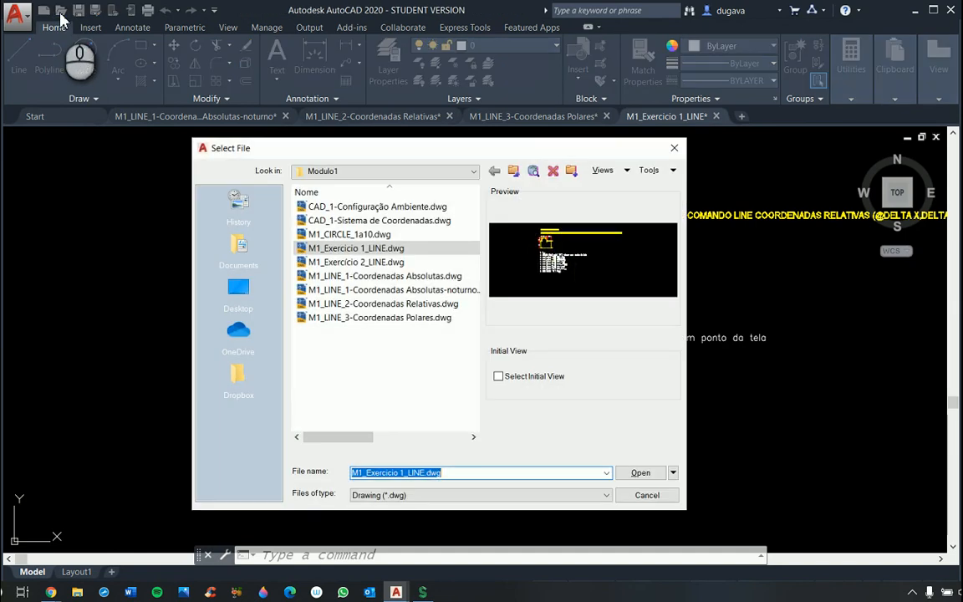
click(367, 262)
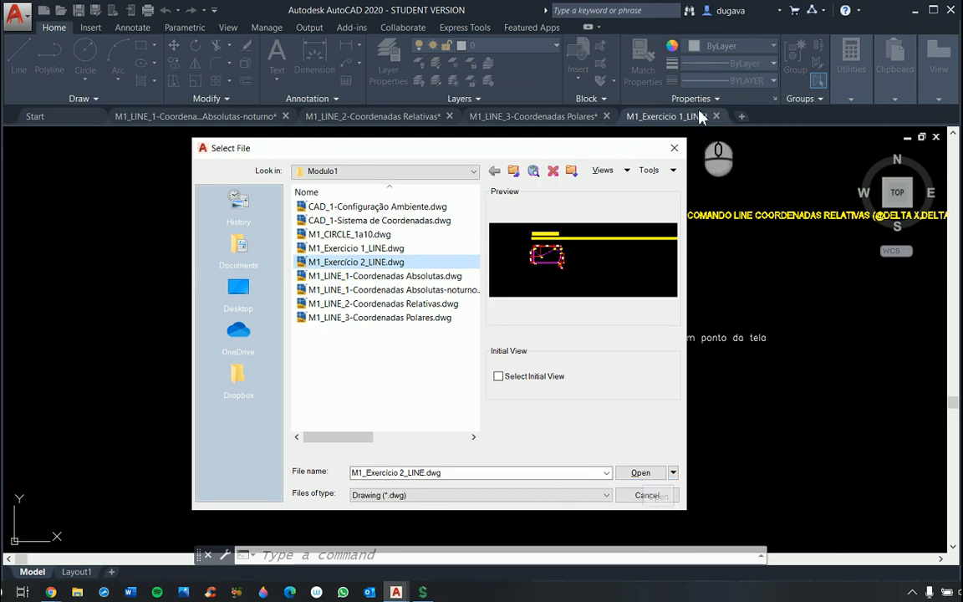
click(674, 148)
scroll(608, 236, up, 3)
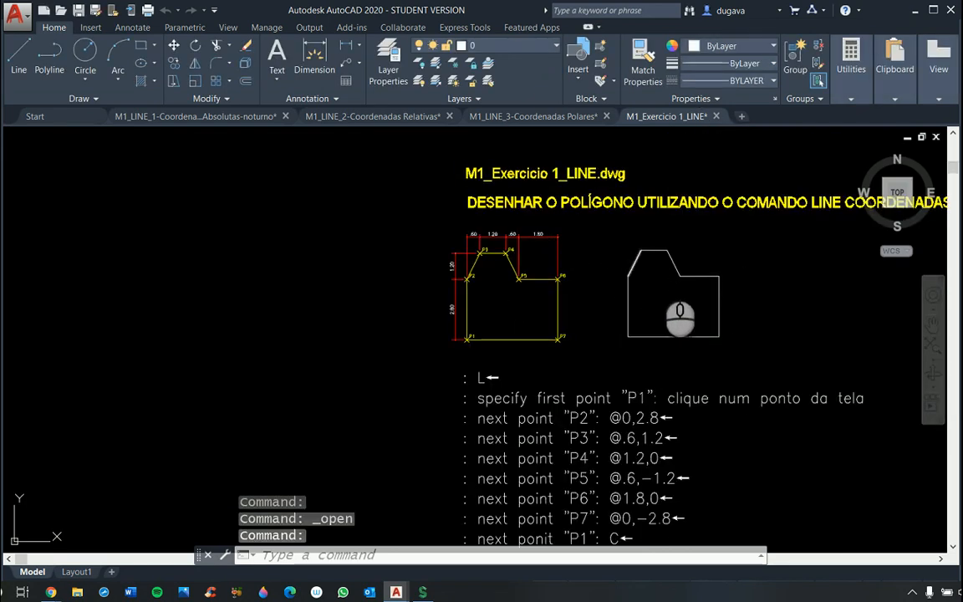
scroll(719, 301, down, 2)
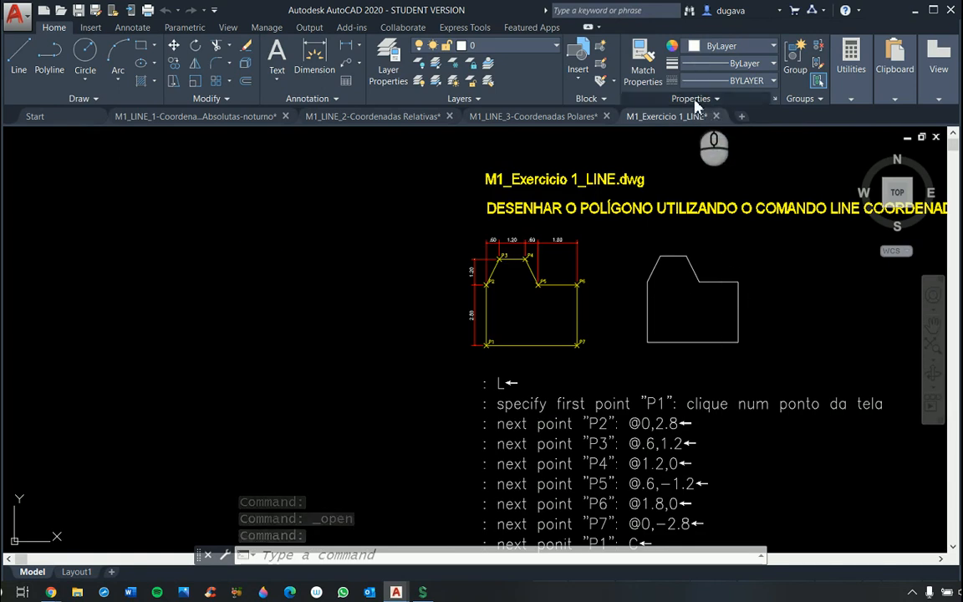
click(850, 100)
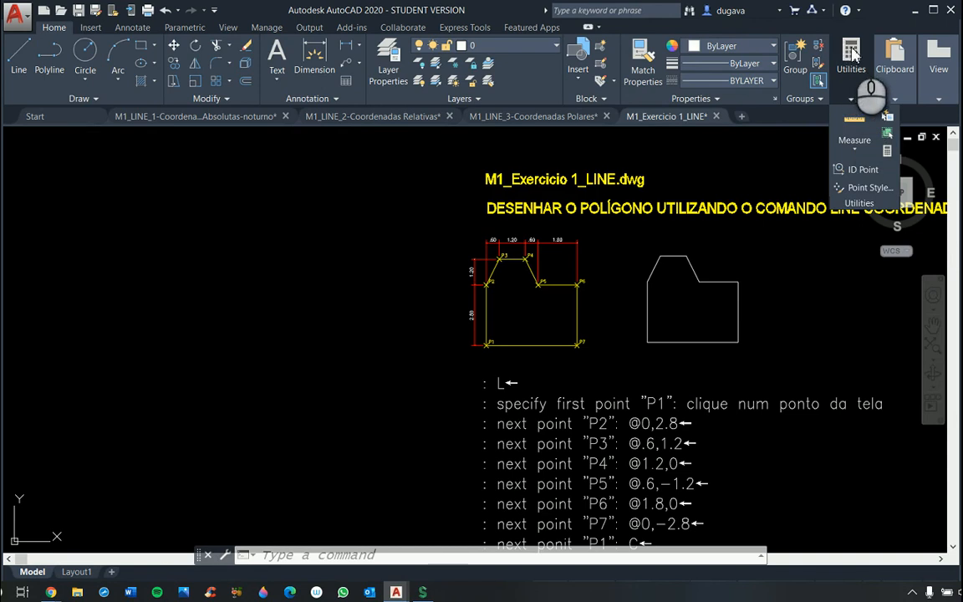
click(863, 125)
mouse_move(649, 340)
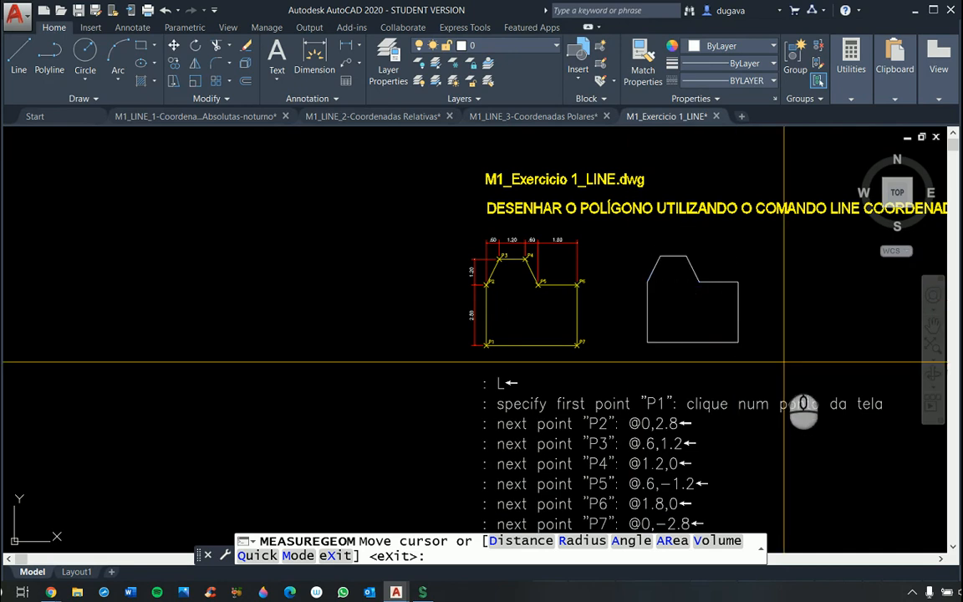
key(Escape)
key(Escape)
key(Escape)
key(Escape)
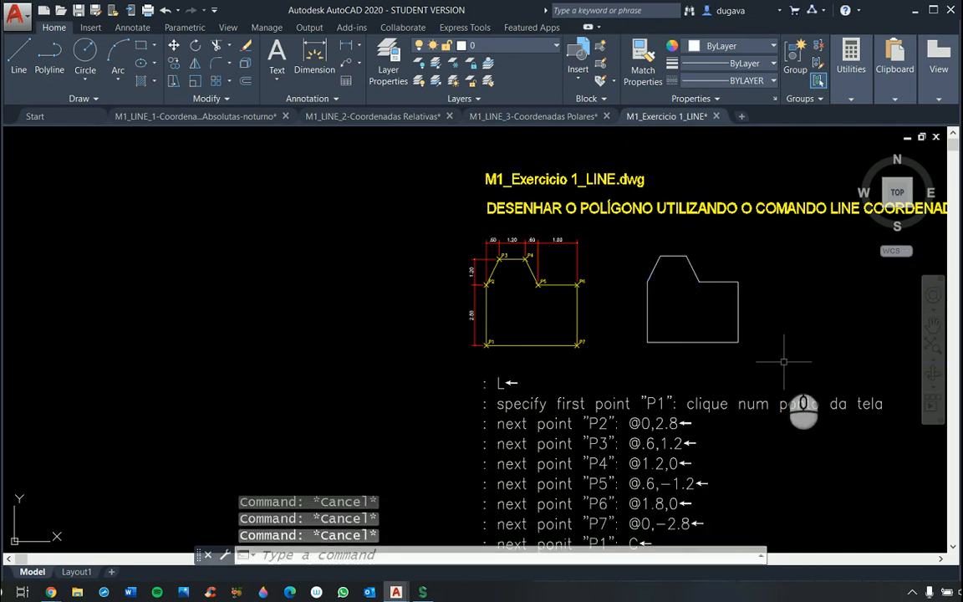
Step: Measure the distance along the bottom edge of the white polygon, from its lower-left corner to its lower-right corner
text(DI)
key(Return)
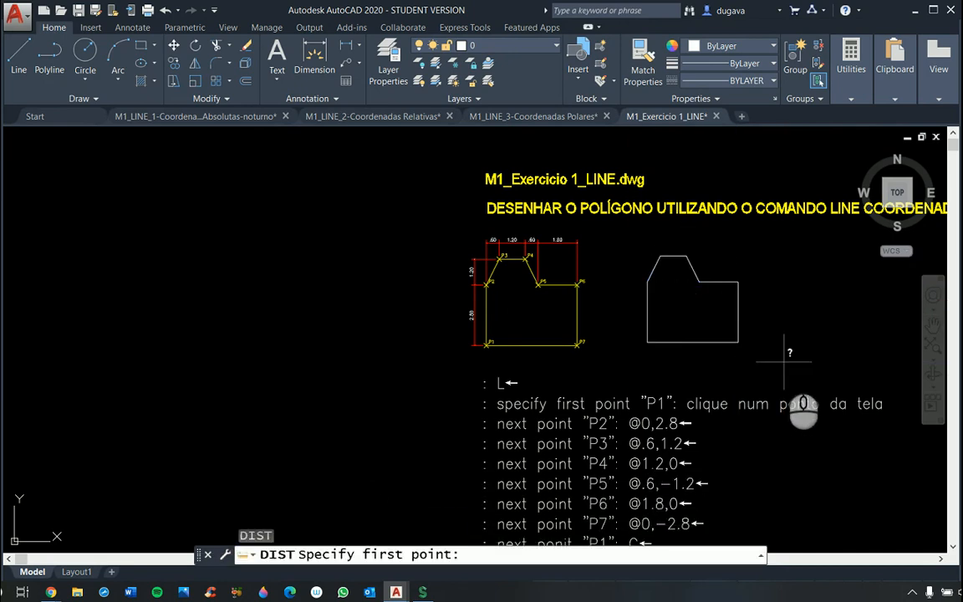
click(647, 342)
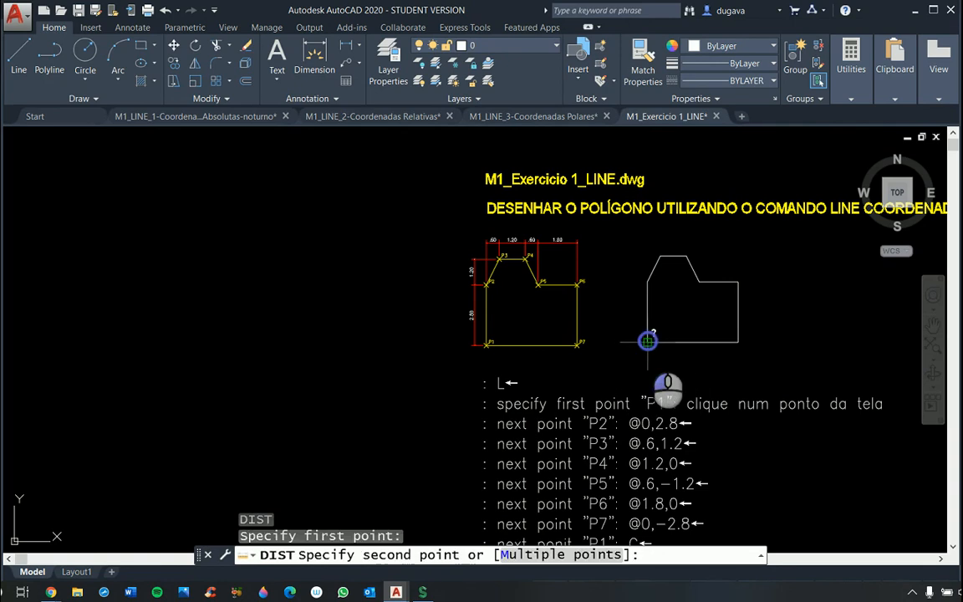
click(738, 342)
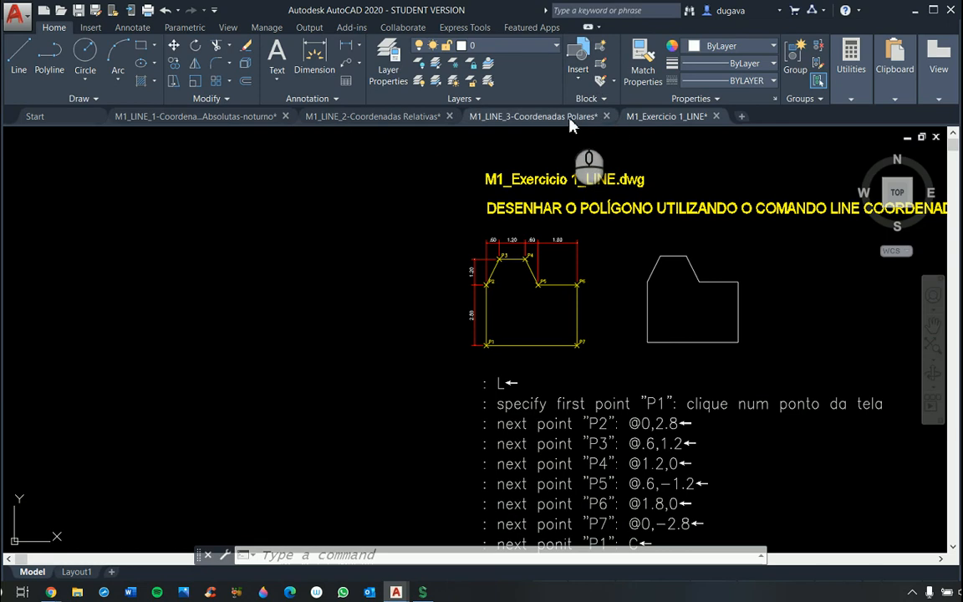
Step: Open the drawing M1_Exercício 2_LINE.dwg and examine the dimensioned polygon with points P1 to P7
mouse_move(514, 123)
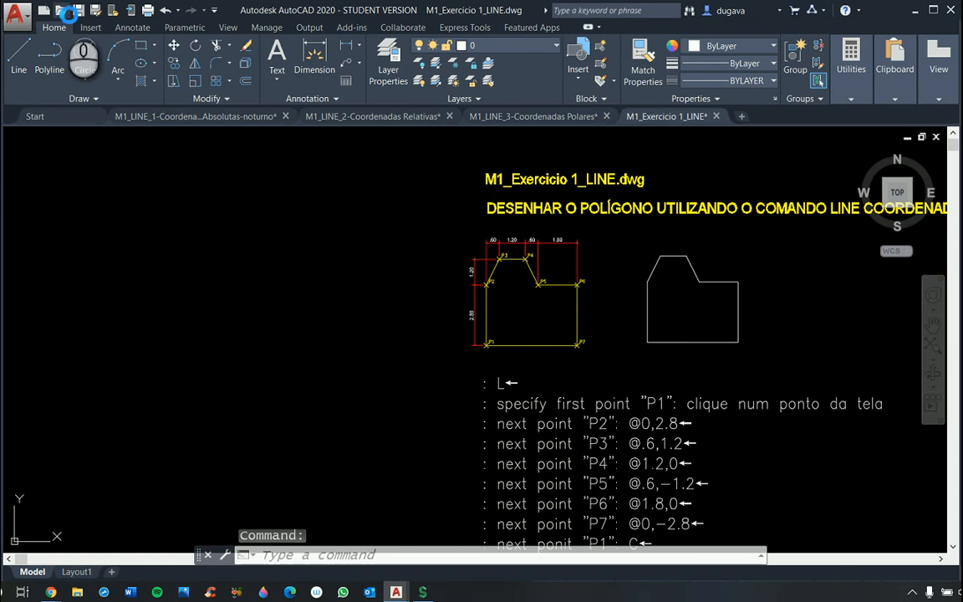
click(67, 12)
click(365, 262)
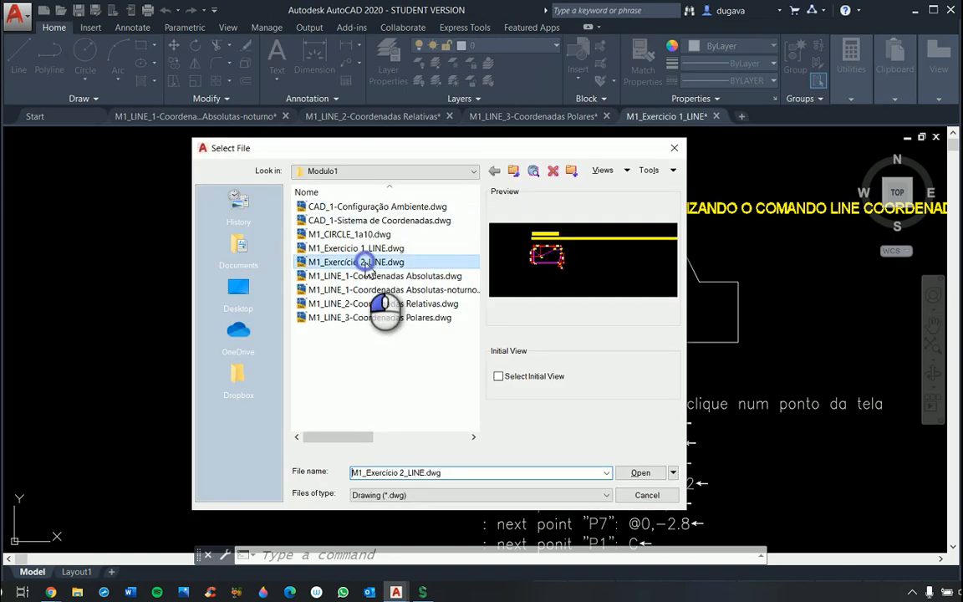
click(654, 477)
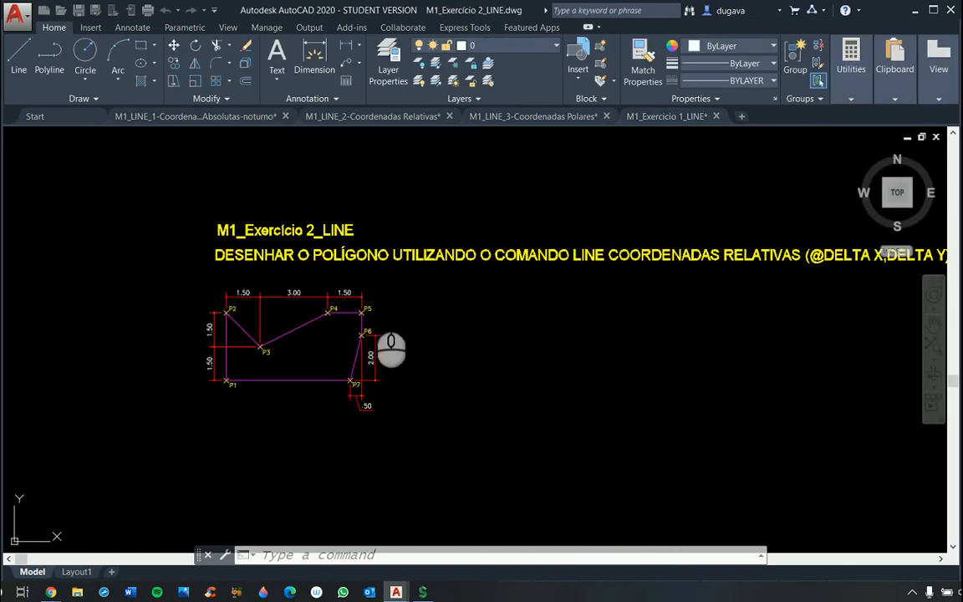
scroll(352, 349, up, 4)
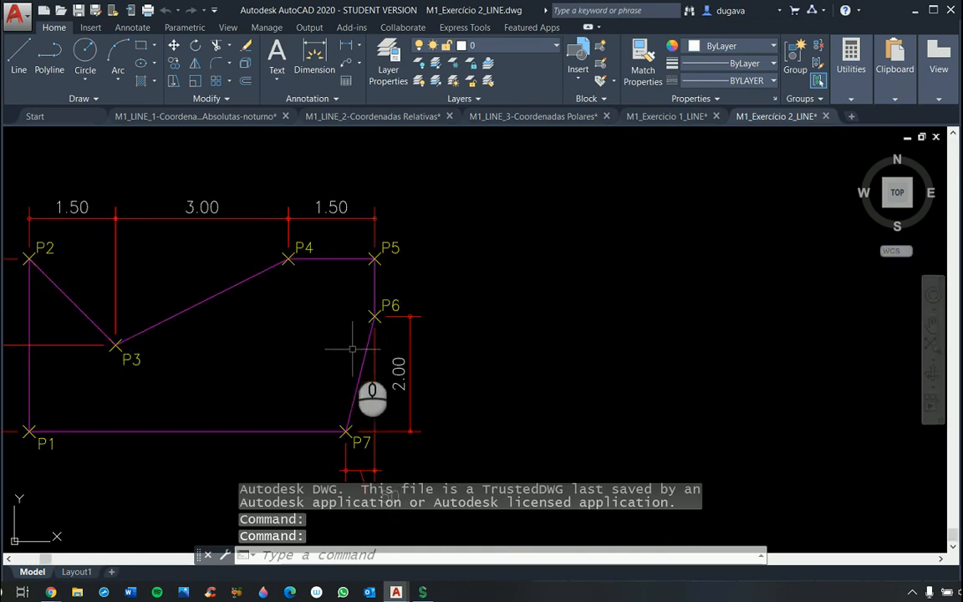
scroll(352, 348, down, 4)
scroll(224, 405, up, 4)
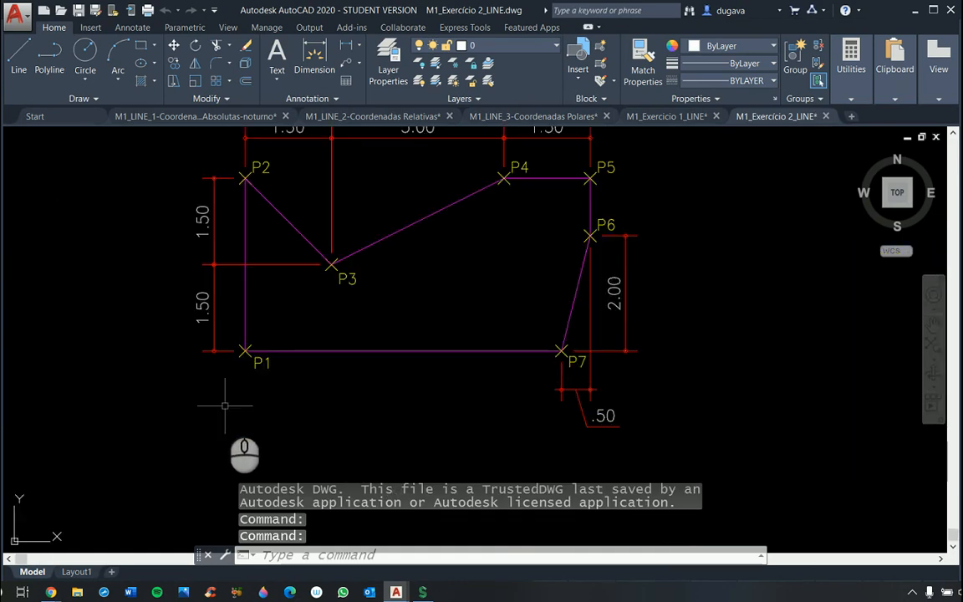
scroll(249, 396, down, 2)
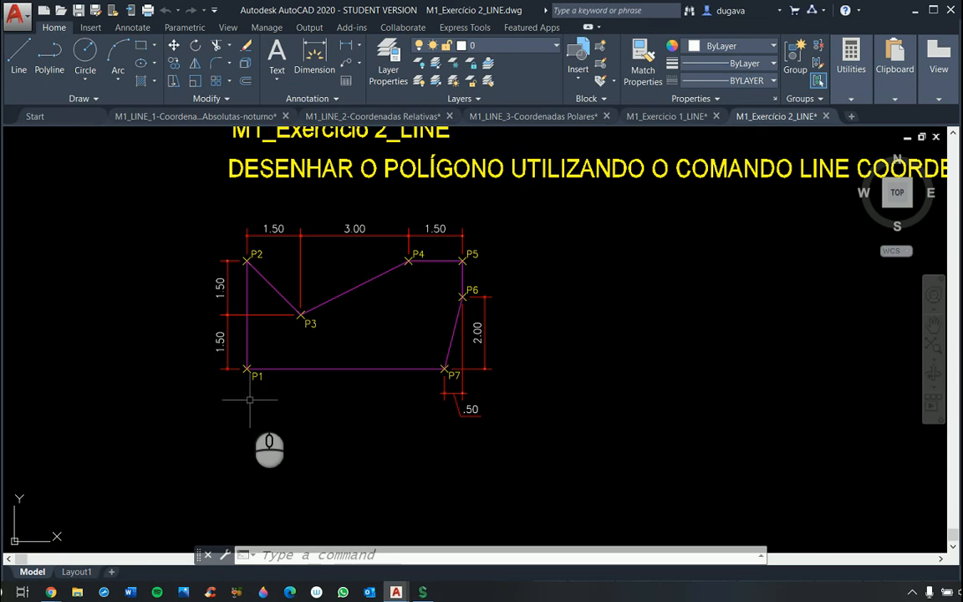
scroll(587, 333, down, 5)
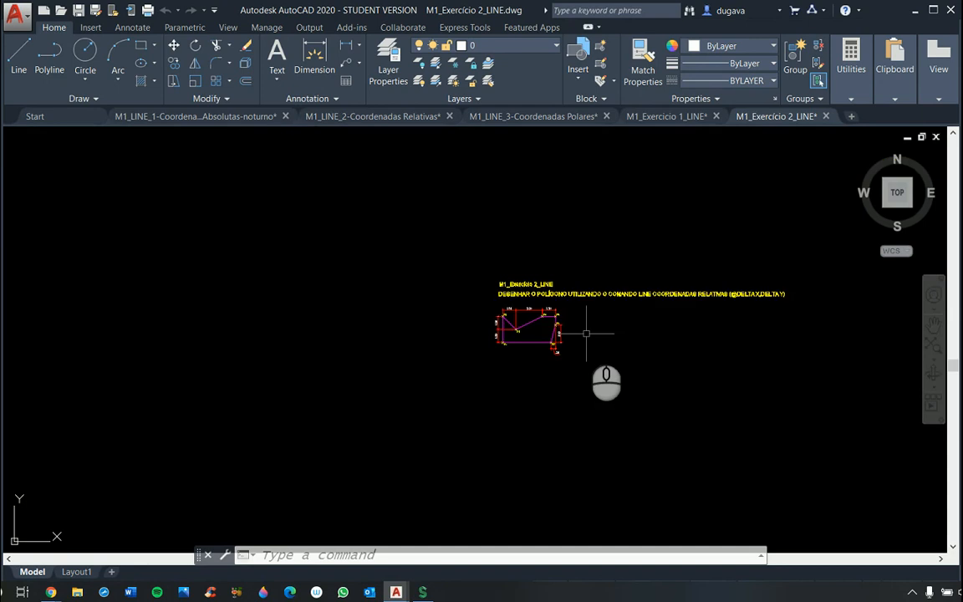
scroll(588, 333, up, 5)
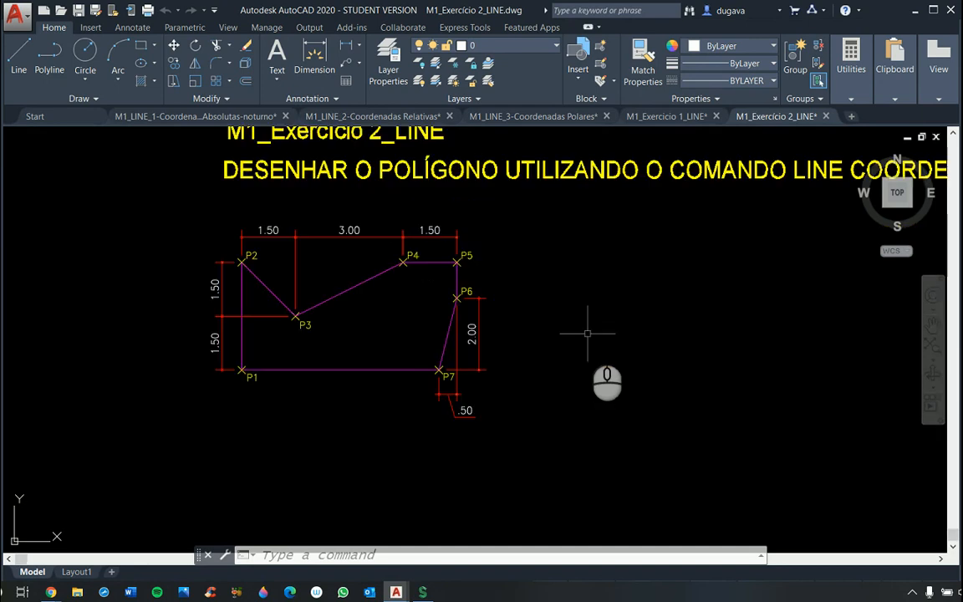
Step: Close all open drawings, from M1_Exercício 2_LINE back to M1_LINE_1-Coordenadas Absolutas-noturno, without saving their changes
click(824, 116)
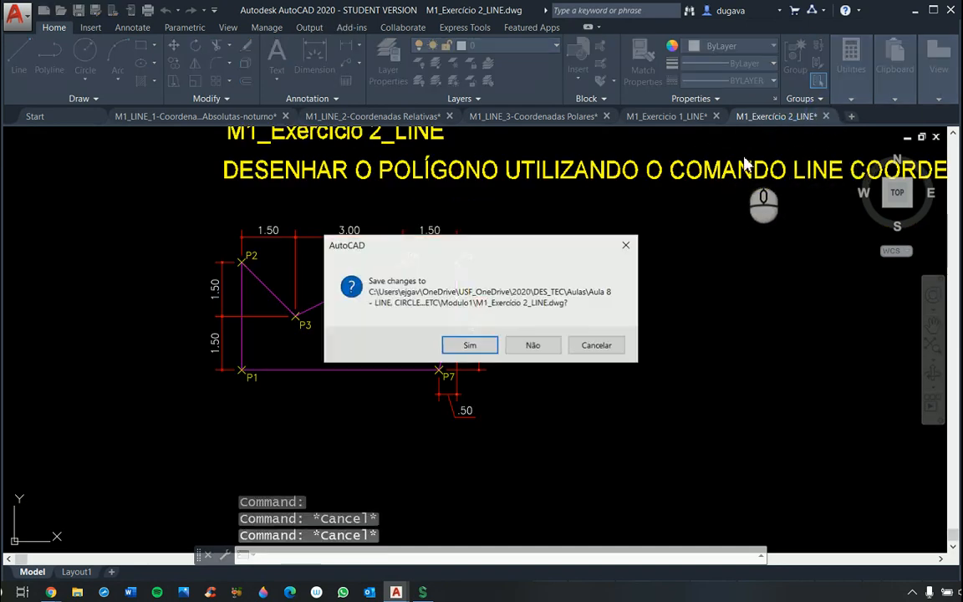
click(533, 345)
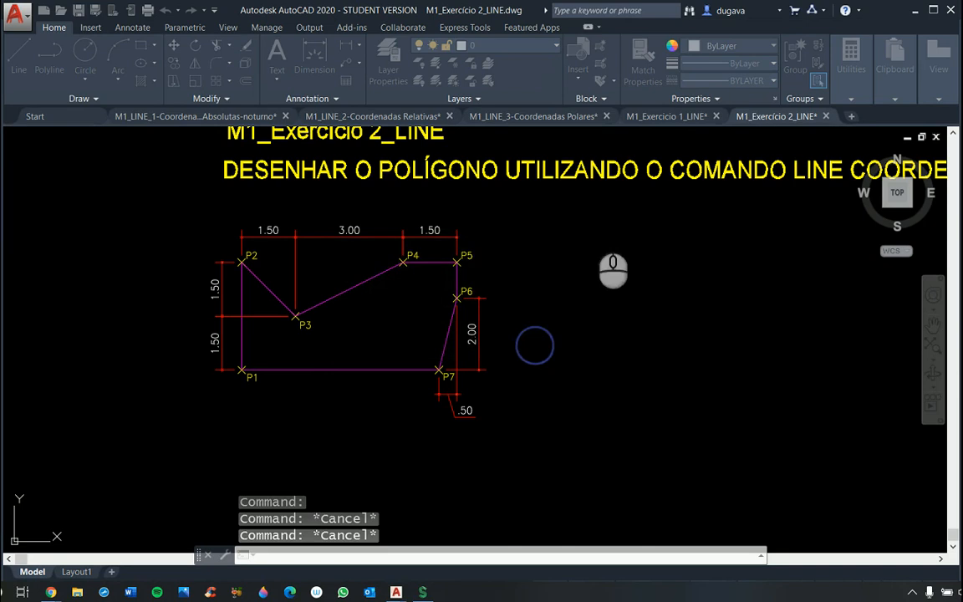
click(716, 116)
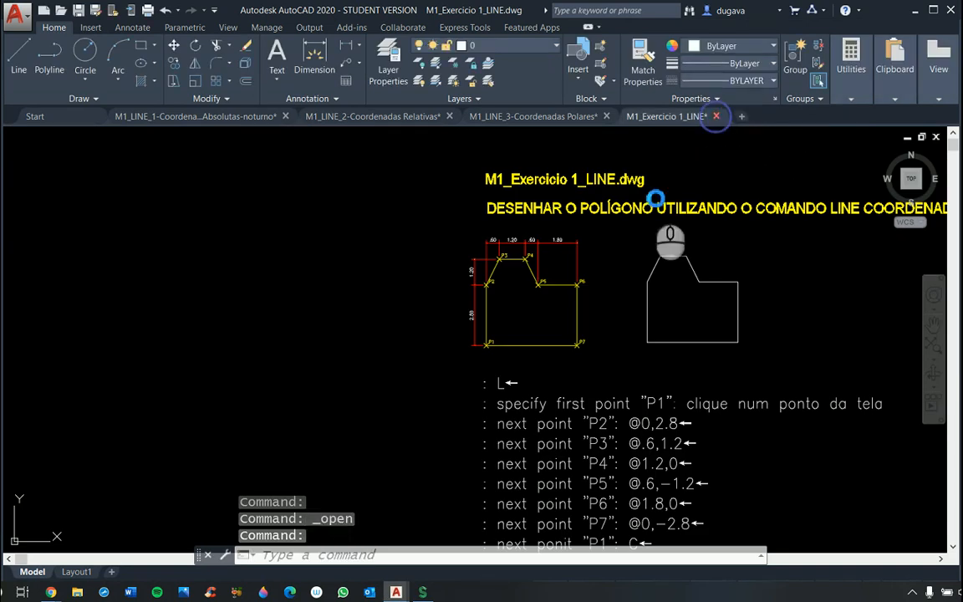
click(533, 345)
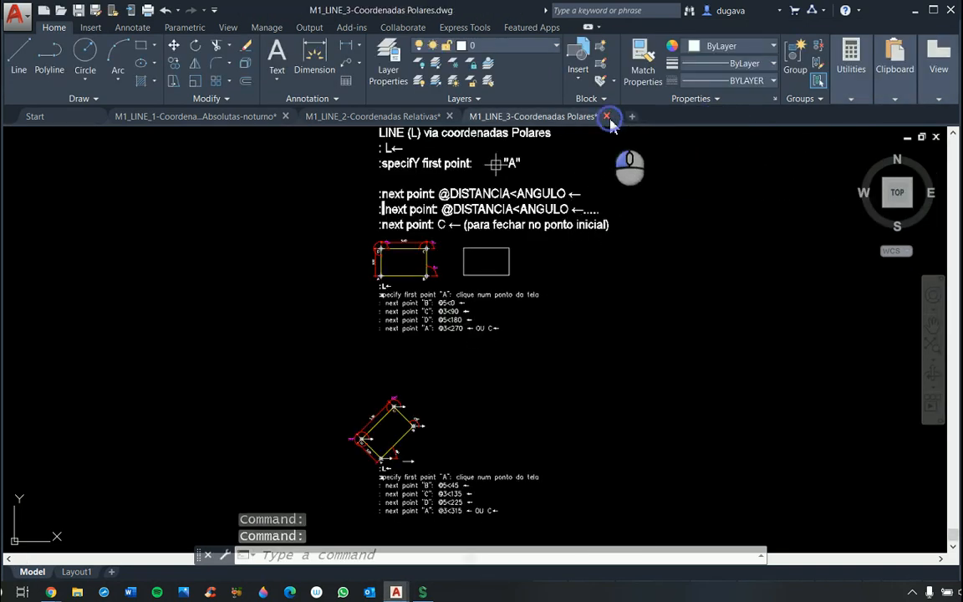
click(606, 116)
click(534, 343)
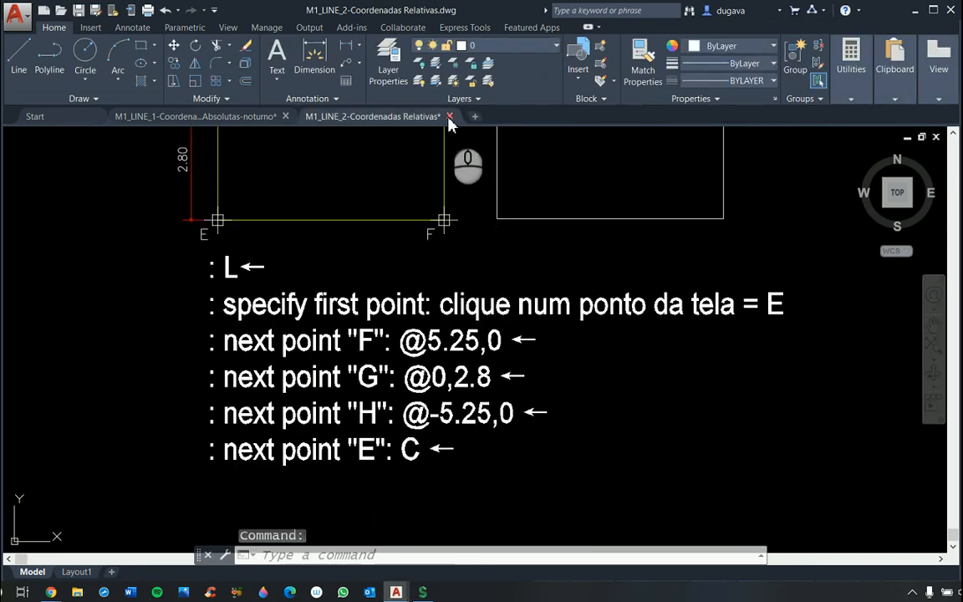
click(449, 116)
click(532, 349)
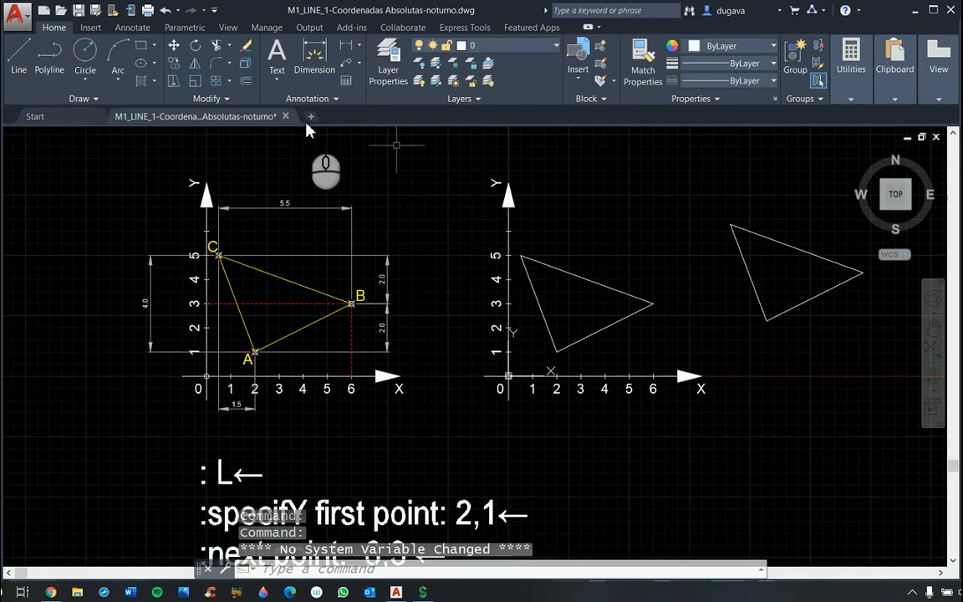
click(288, 118)
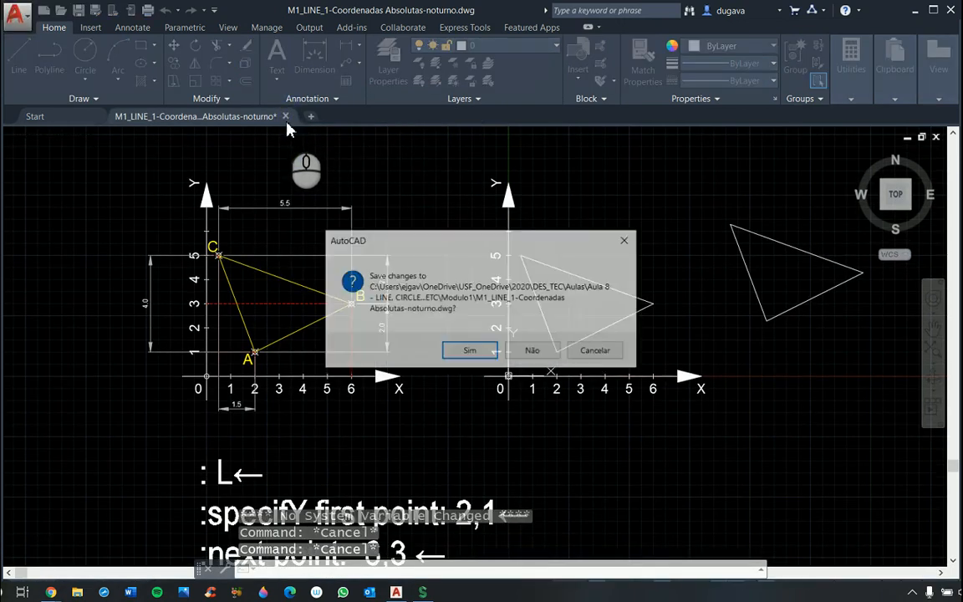
click(531, 350)
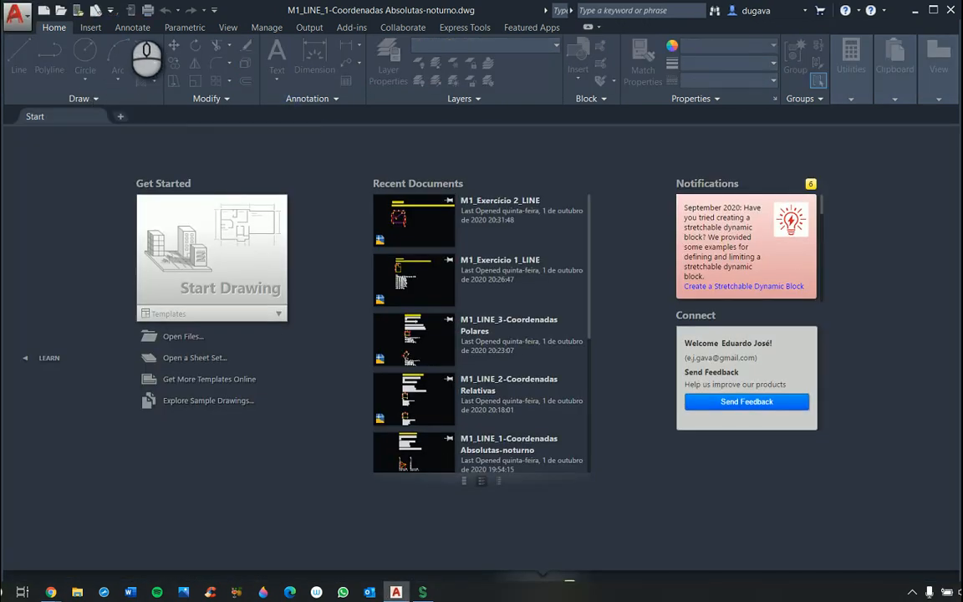
Step: Open the drawing M1_CIRCLE_1a10.dwg from the Modulo1 folder
click(64, 13)
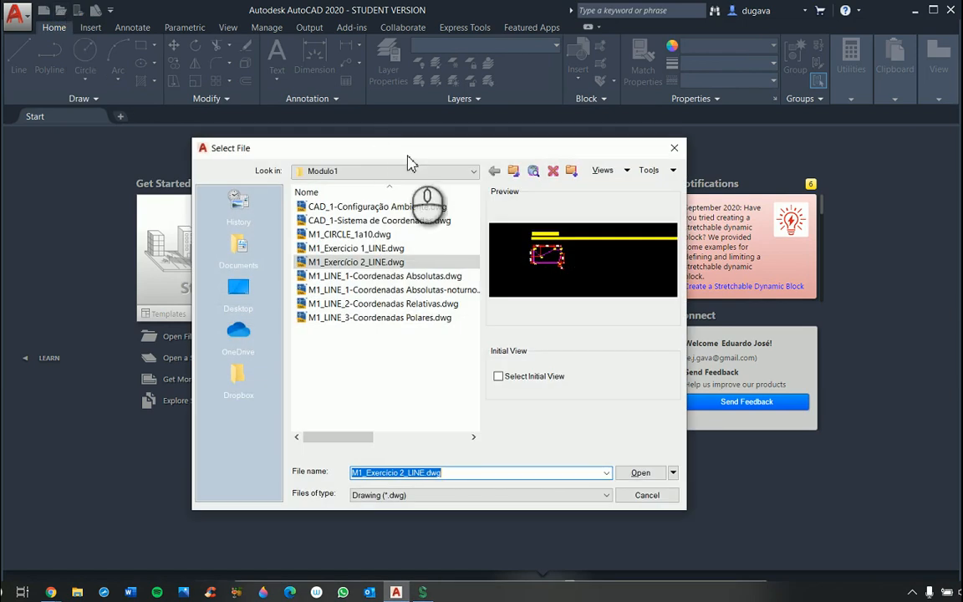
click(362, 235)
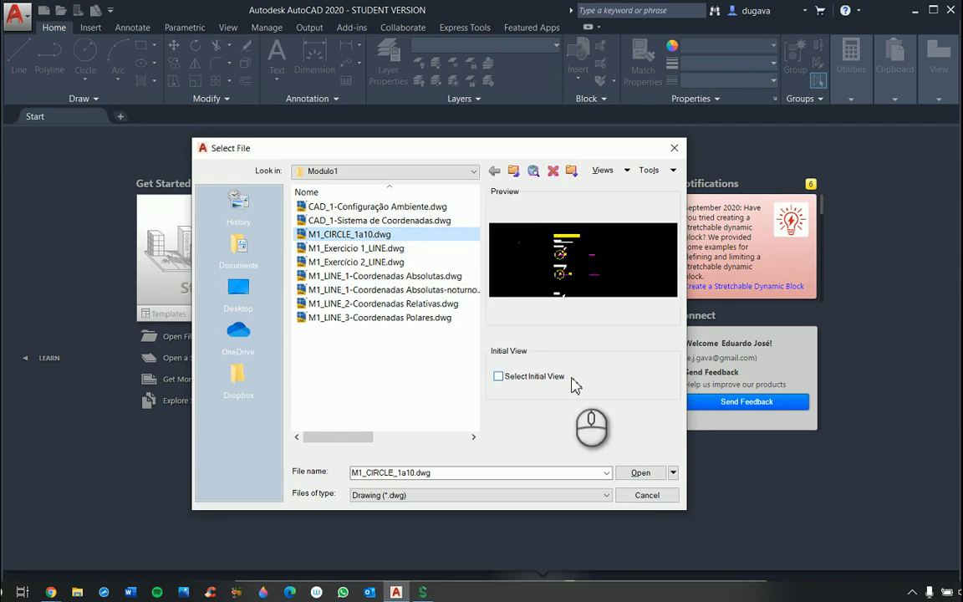
click(640, 473)
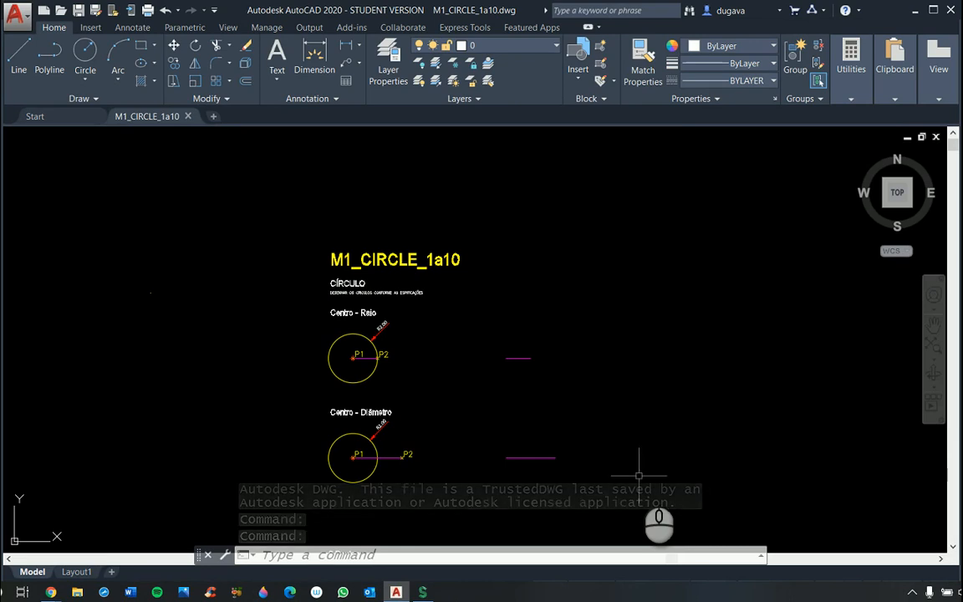
Step: Zoom to the extents of the drawing and window in on the first circle exercise, Centro - Raio
text(z)
key(Return)
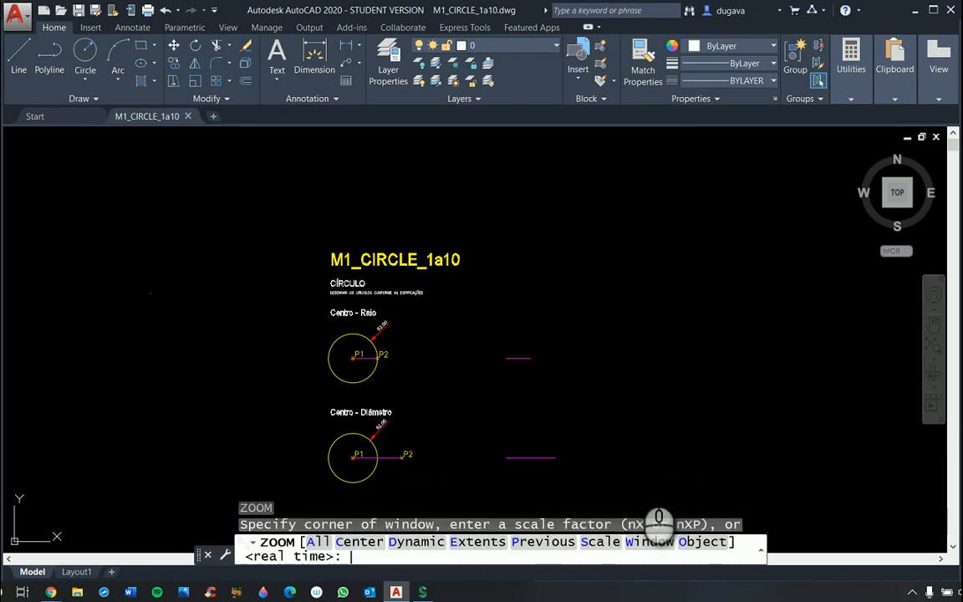
text(E)
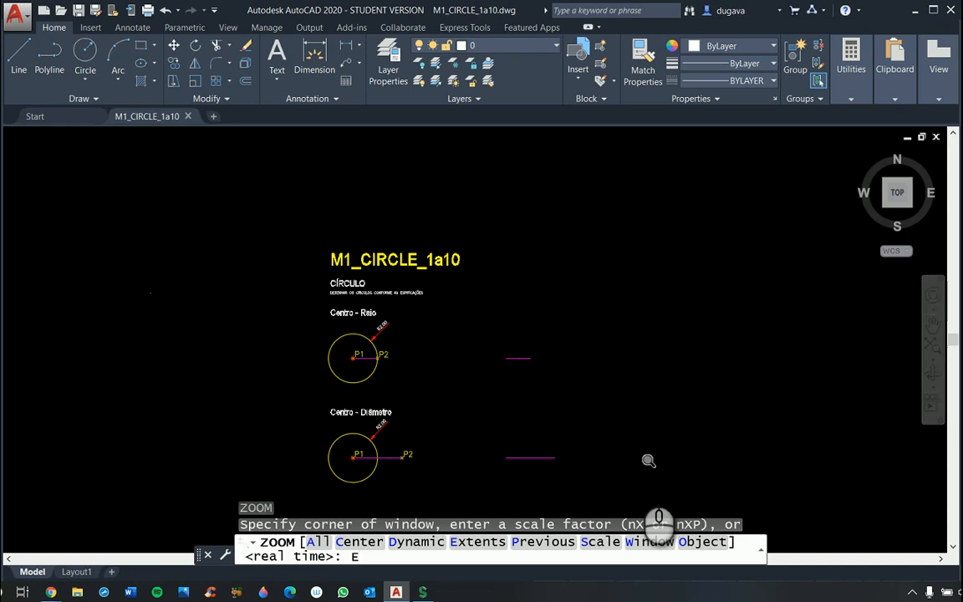
key(Return)
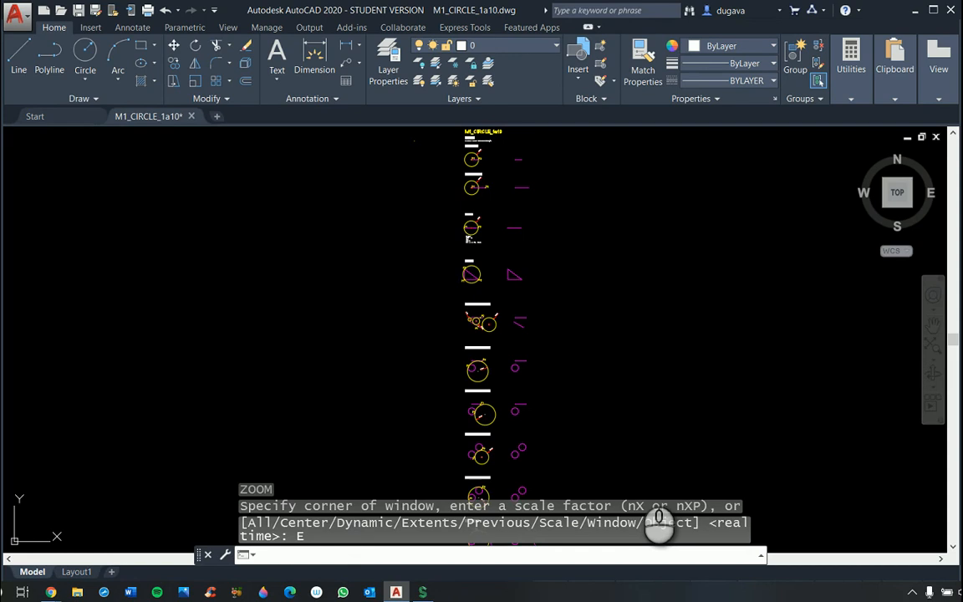
key(Return)
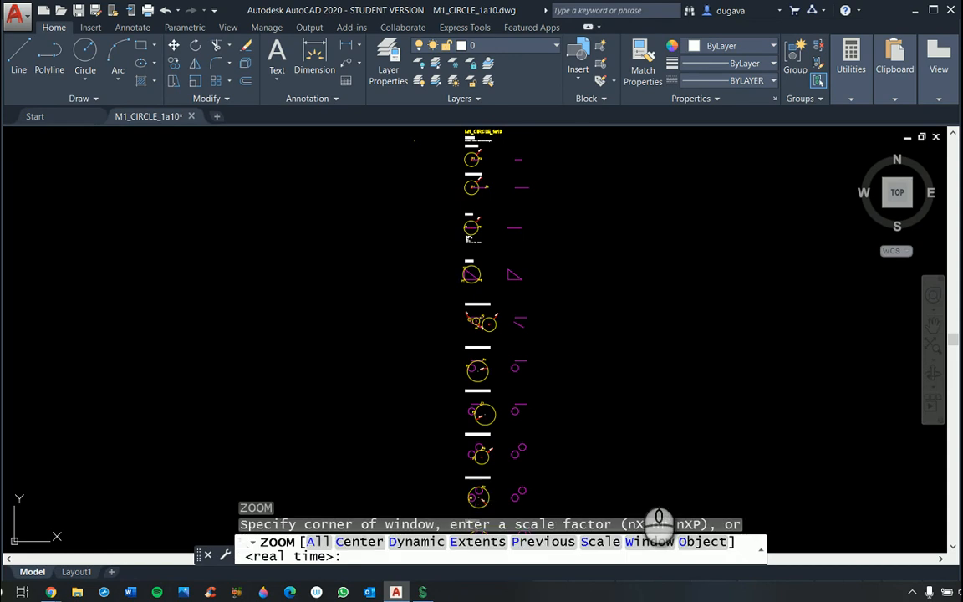
click(456, 141)
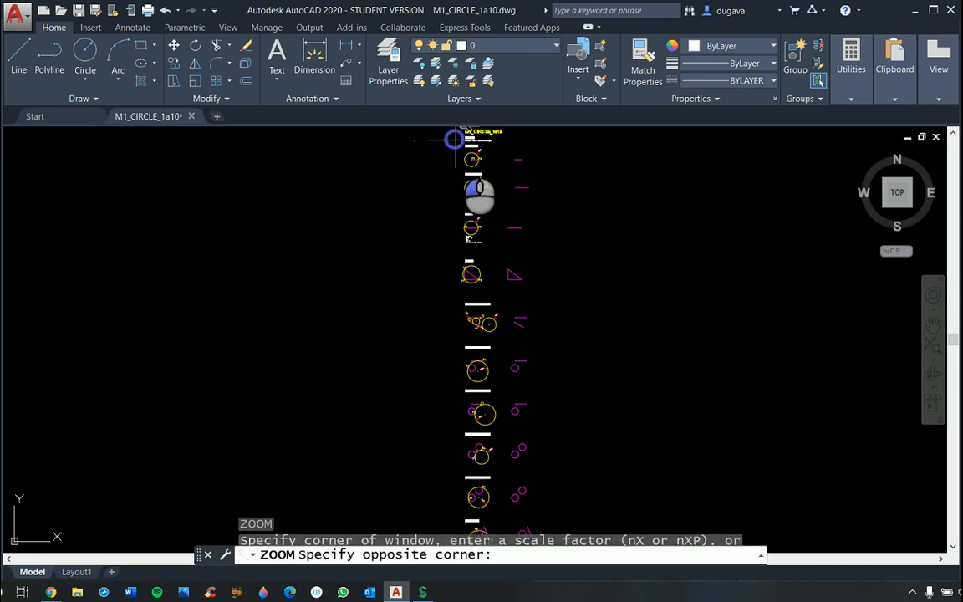
click(532, 177)
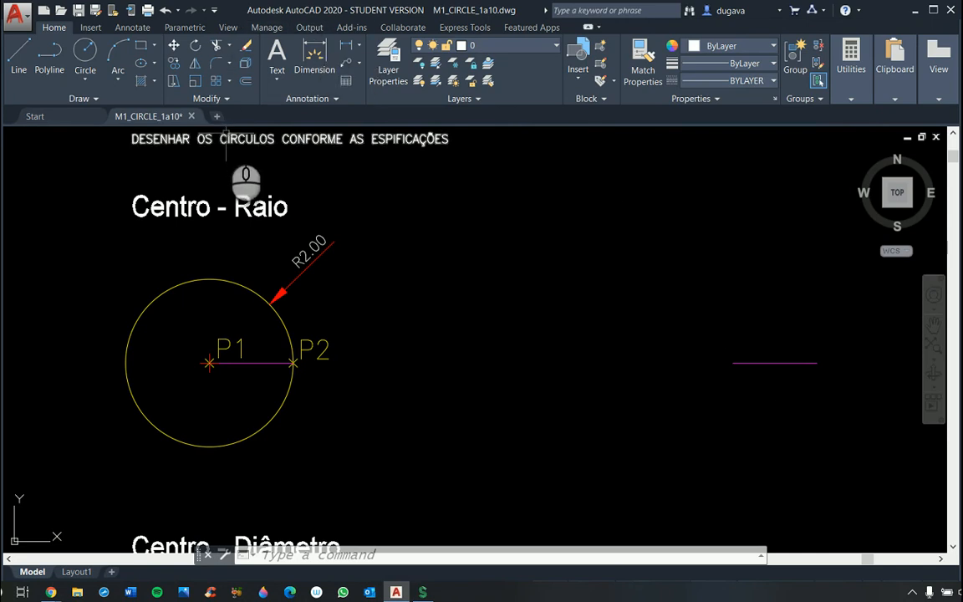
Step: Draw a center-radius circle of radius 2 centred on the left endpoint of the magenta line in the Centro - Raio exercise
click(87, 81)
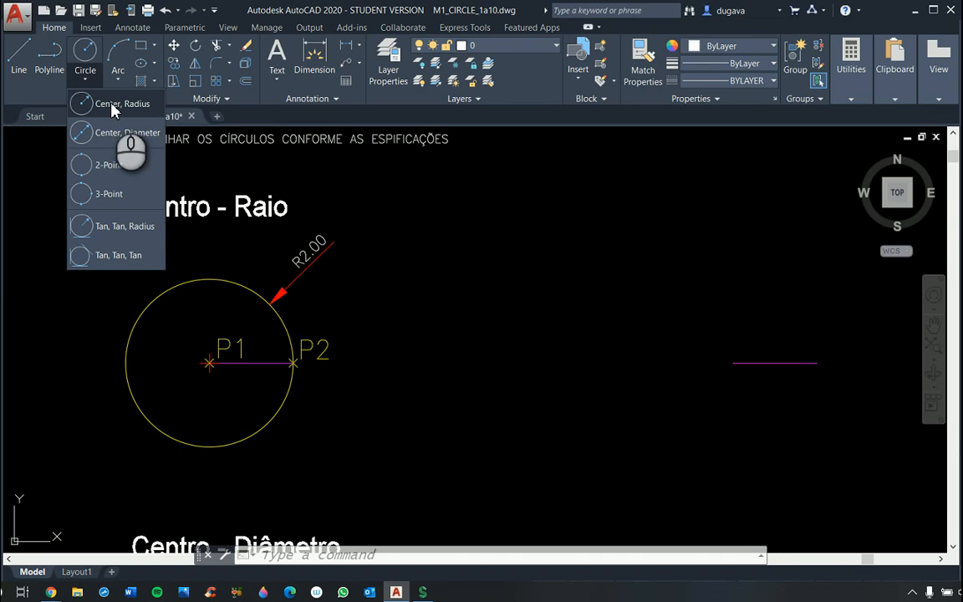
click(114, 107)
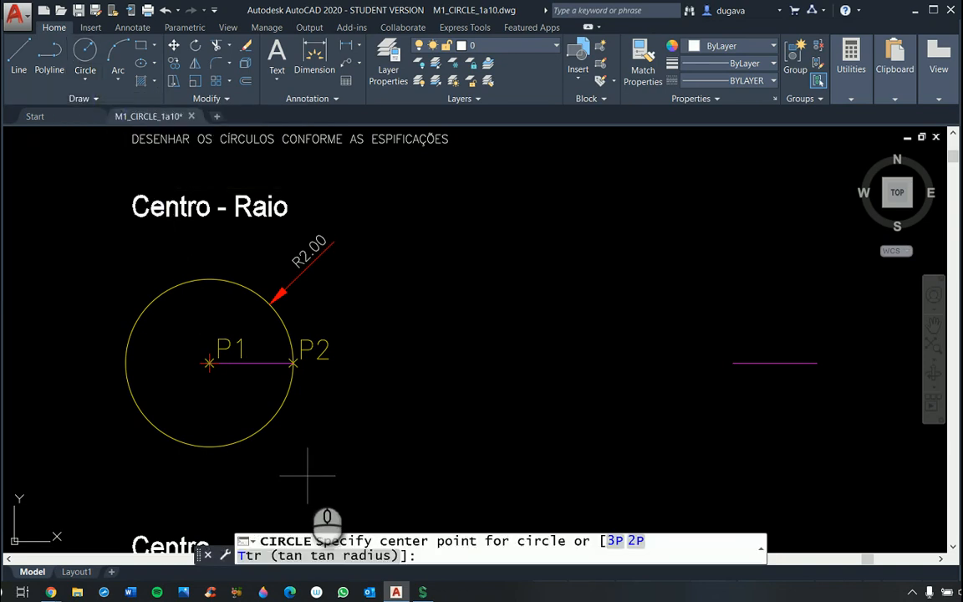
click(733, 363)
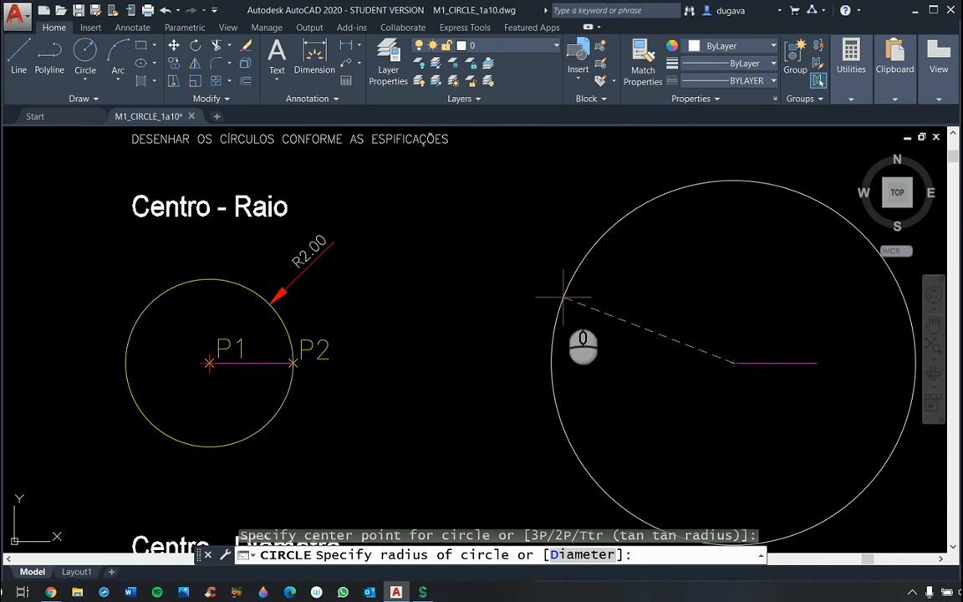
text(2)
key(Return)
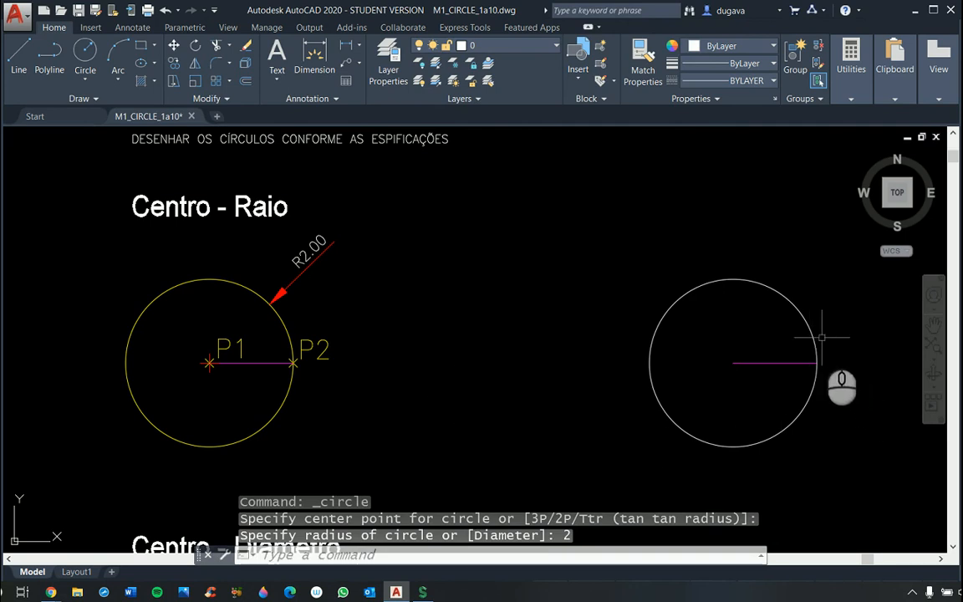
Step: Erase the white circle drawn around the magenta line in the Centro - Raio exercise
text(e)
key(Return)
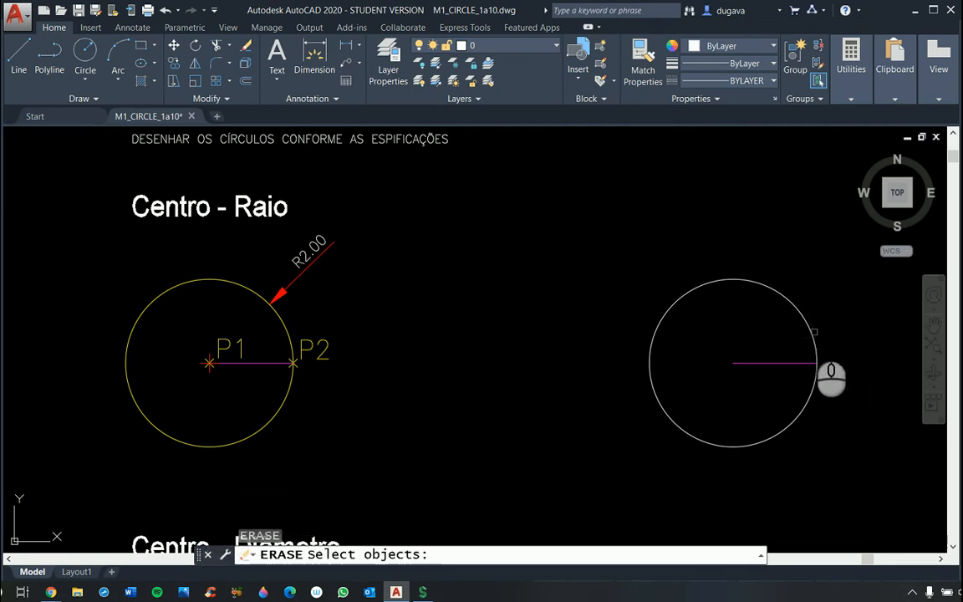
click(806, 326)
key(Return)
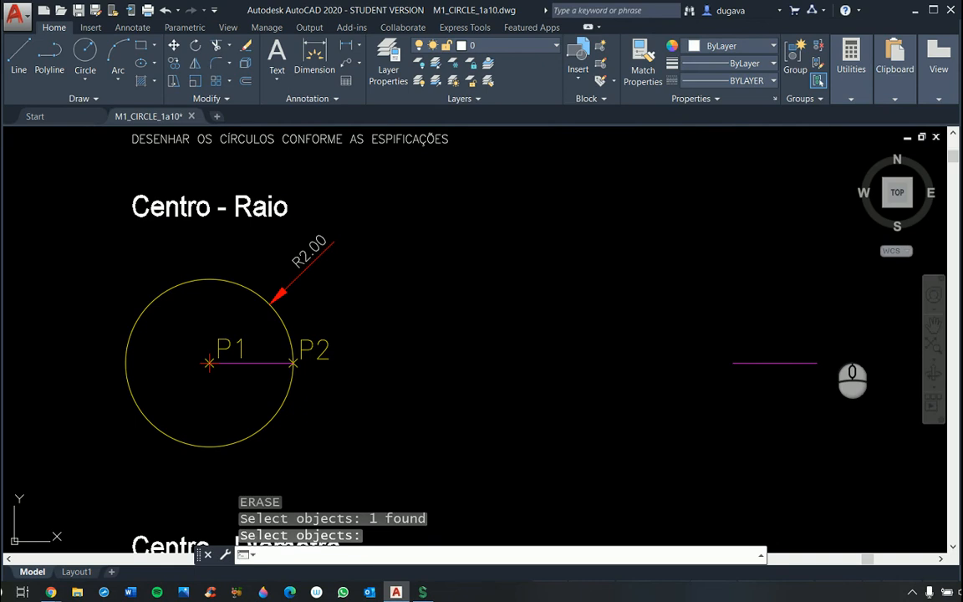
Step: Draw a center-radius circle in the Centro - Raio exercise, centred on the magenta line's left endpoint with its radius reaching the right endpoint
click(85, 80)
click(96, 107)
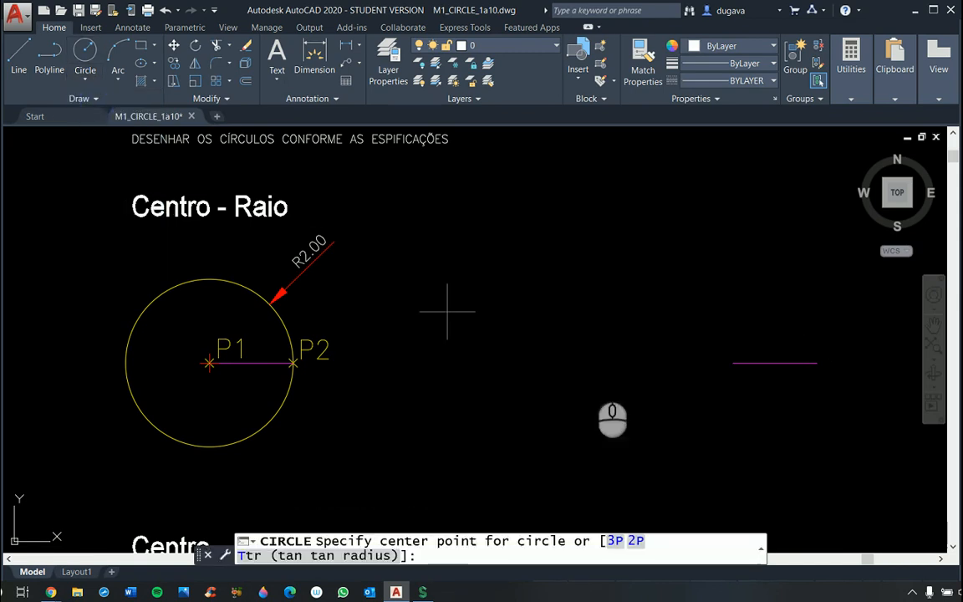
click(733, 362)
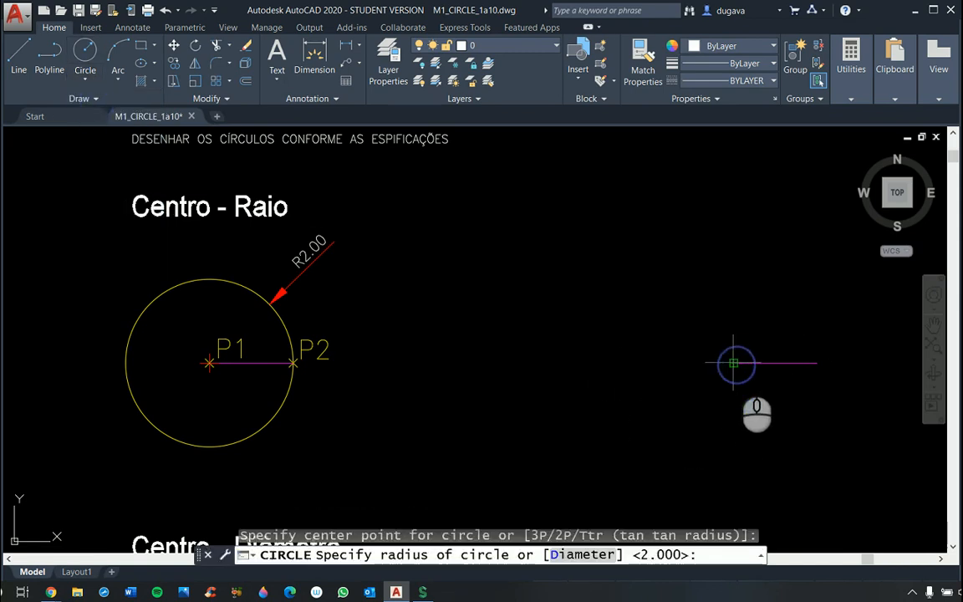
click(816, 363)
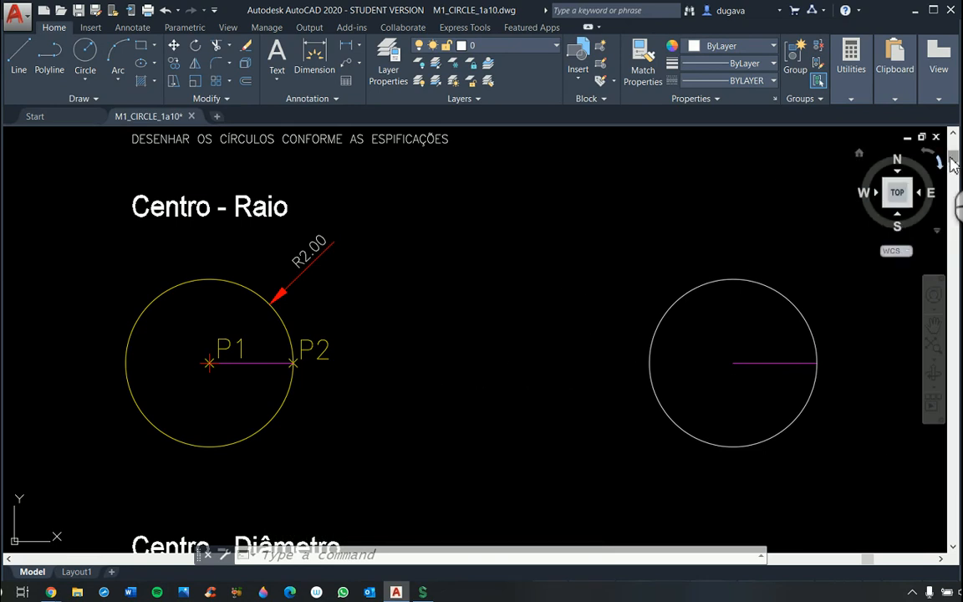
Step: Try a center-diameter circle with the default diameter of 4 on the Centro - Diâmetro line's left endpoint, and undo it
drag(952, 163, 950, 184)
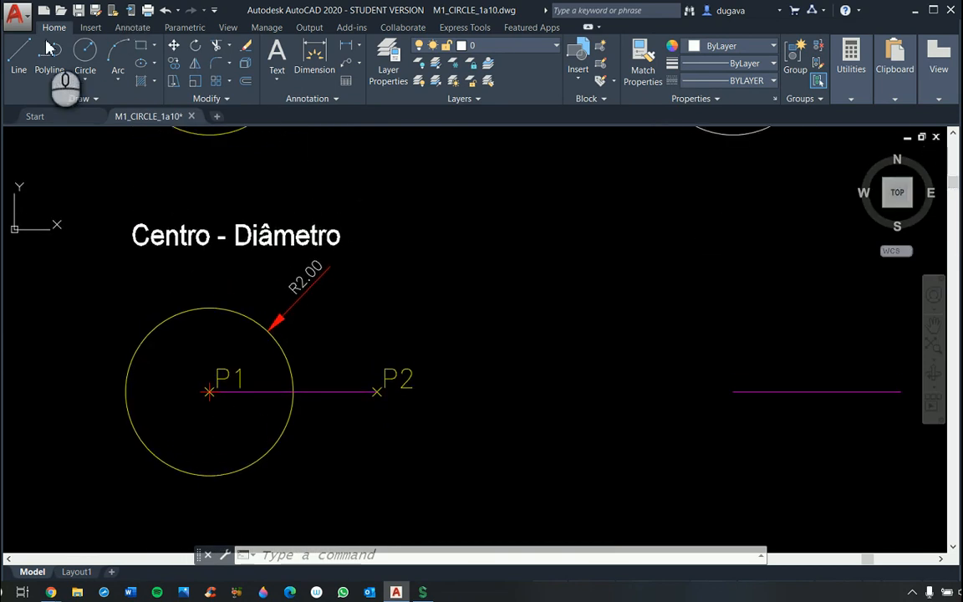
click(86, 83)
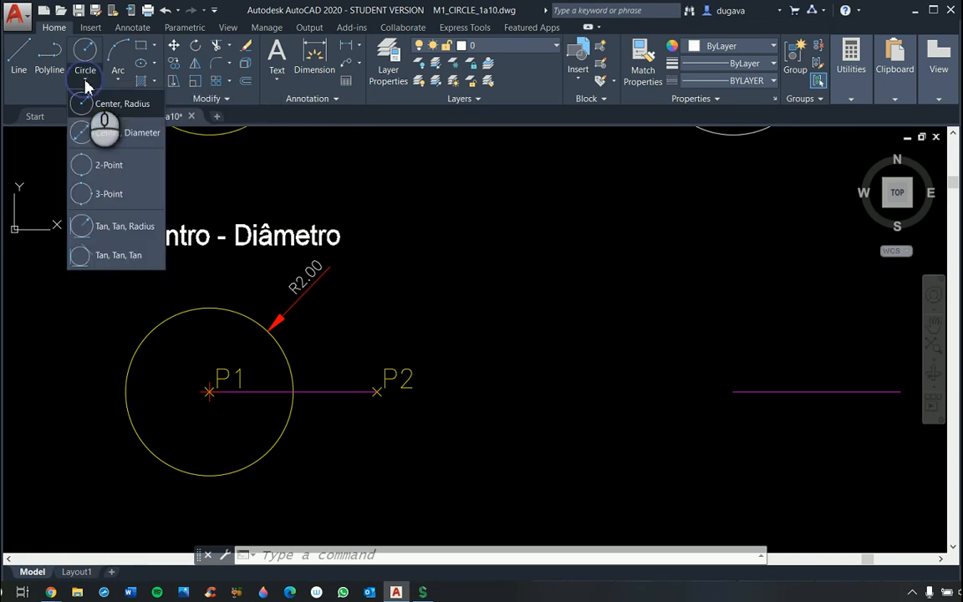
click(107, 135)
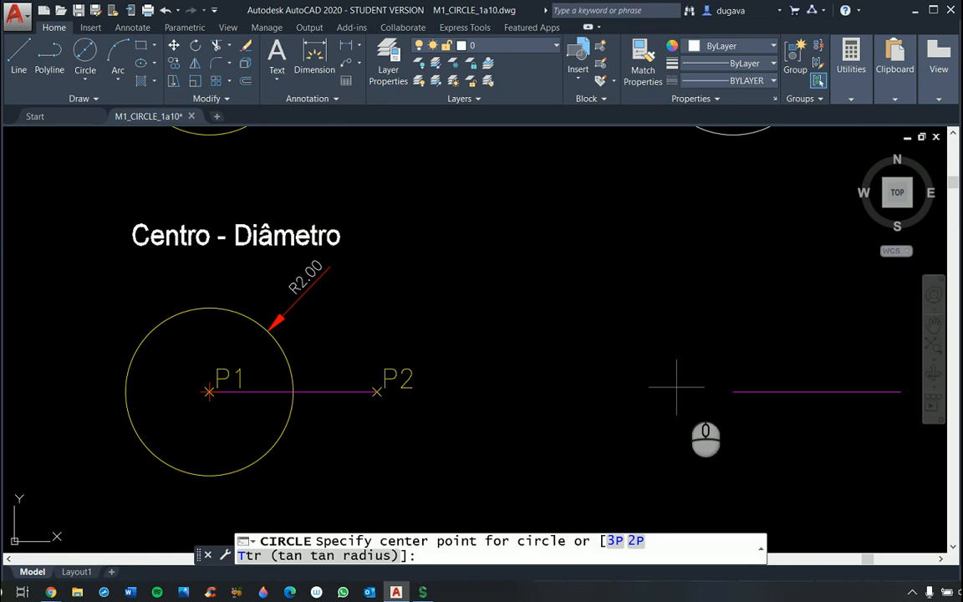
click(733, 390)
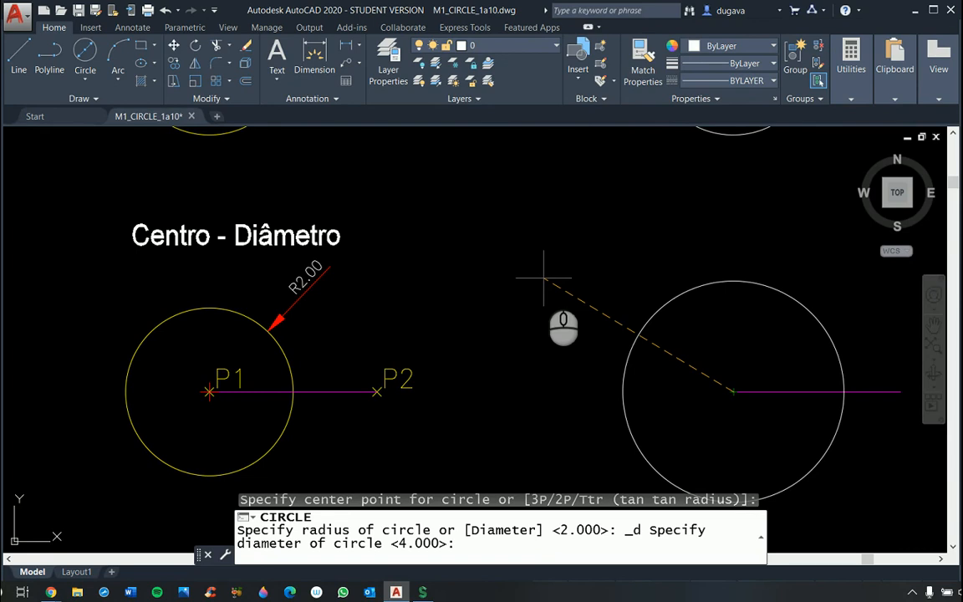
key(Return)
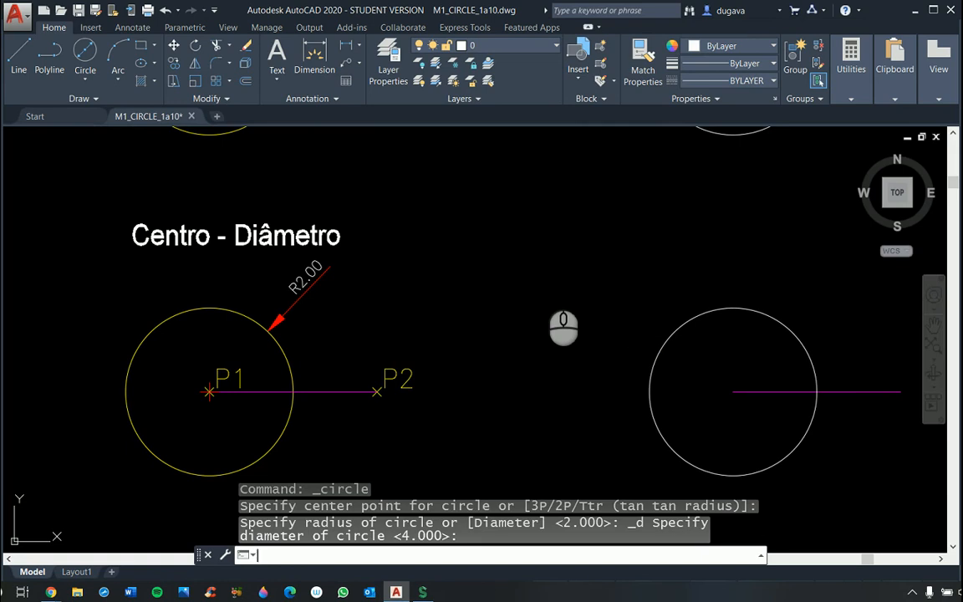
key(Escape)
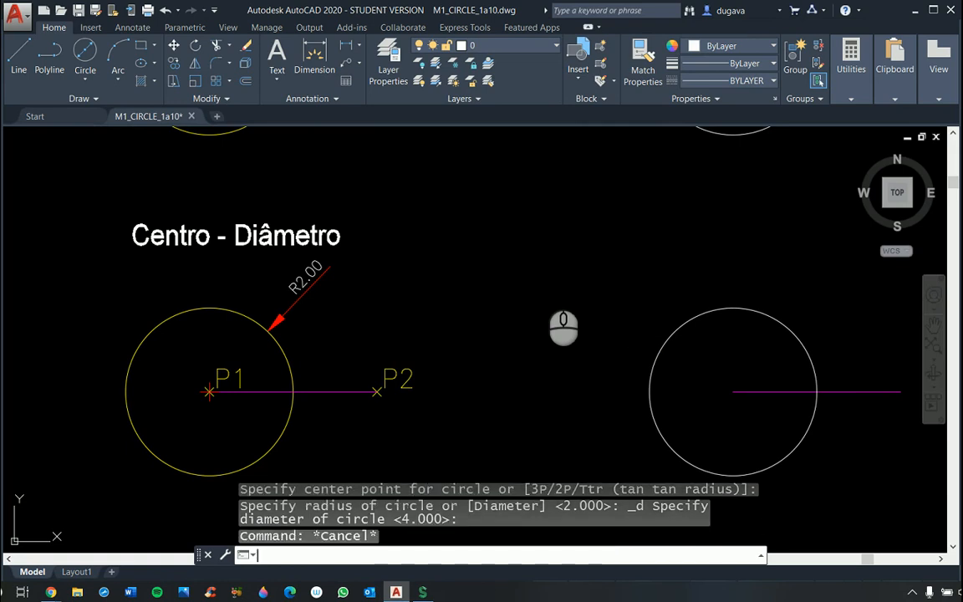
text(u)
key(Return)
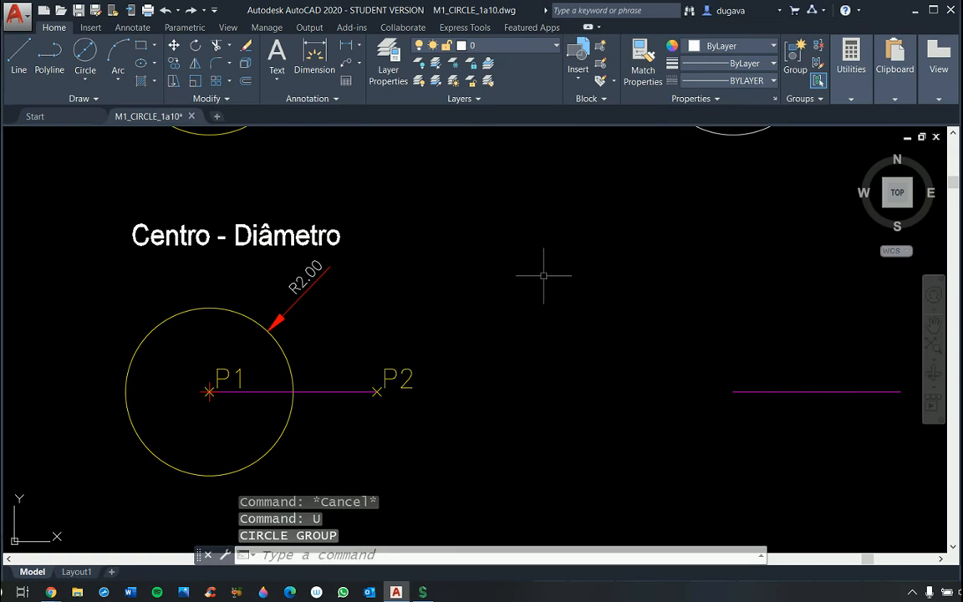
Step: Draw a center-diameter circle of diameter 4 centred on the left endpoint of the magenta line in the Centro - Diâmetro exercise
click(92, 55)
click(85, 79)
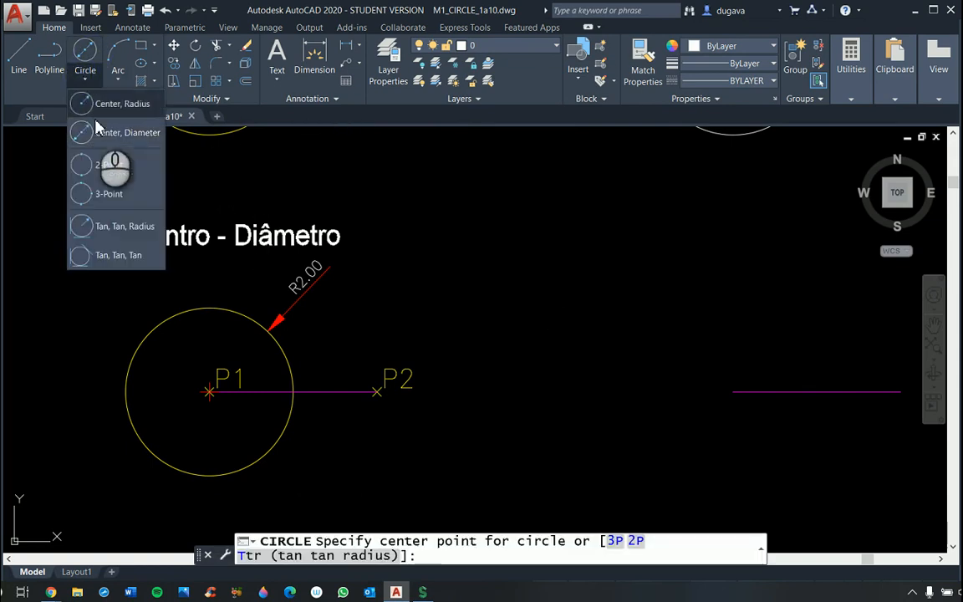
click(99, 134)
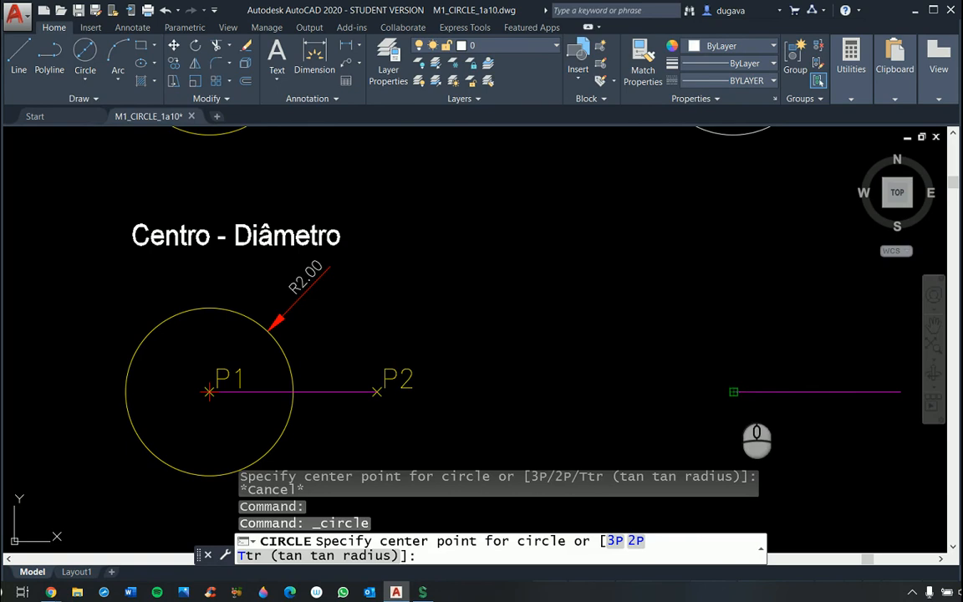
click(733, 392)
text(4)
key(Return)
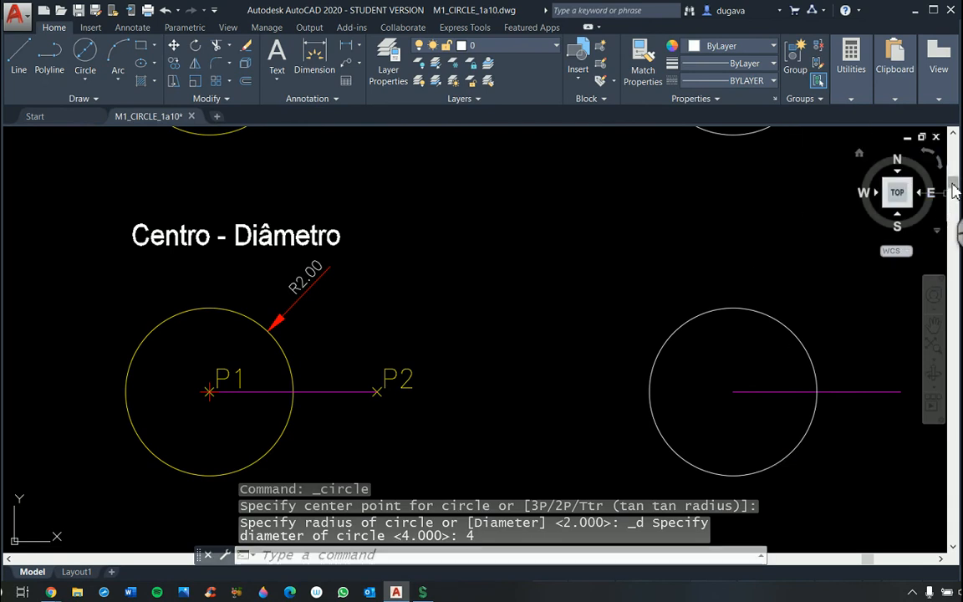
Step: Try a 2-point circle through both endpoints of the magenta line in the 2 Pontos exercise, and undo it
drag(953, 189, 954, 207)
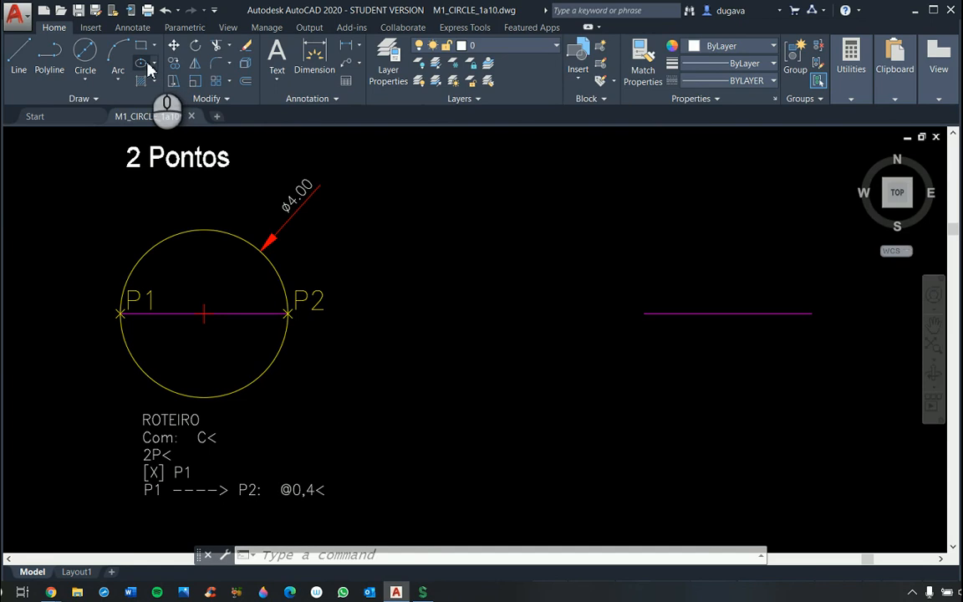
click(93, 78)
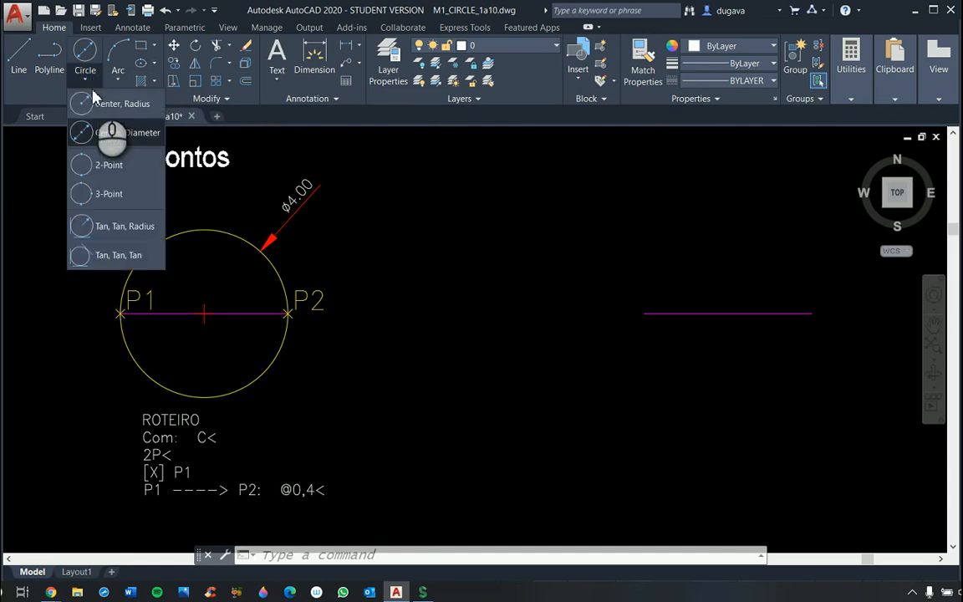
click(107, 166)
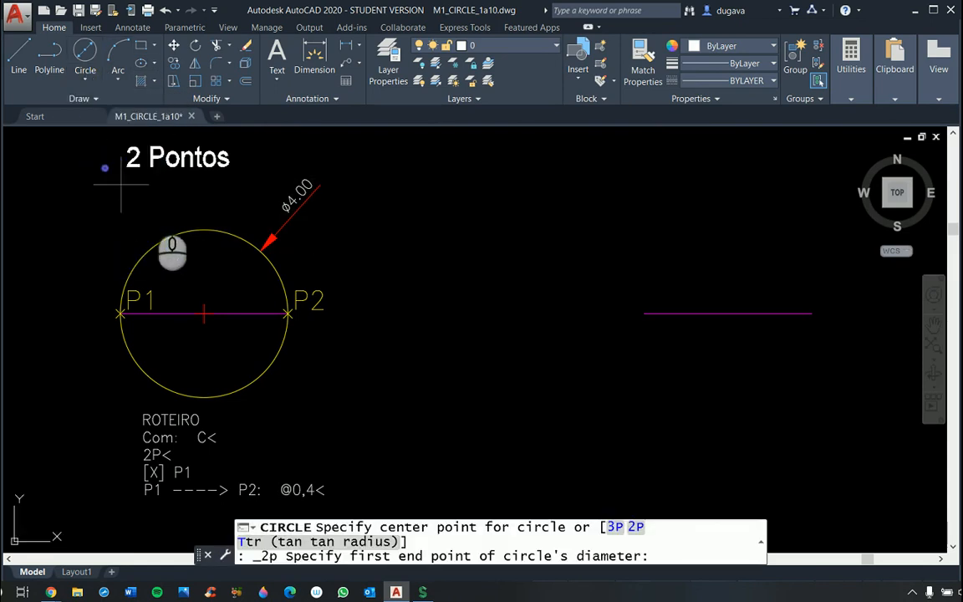
click(643, 314)
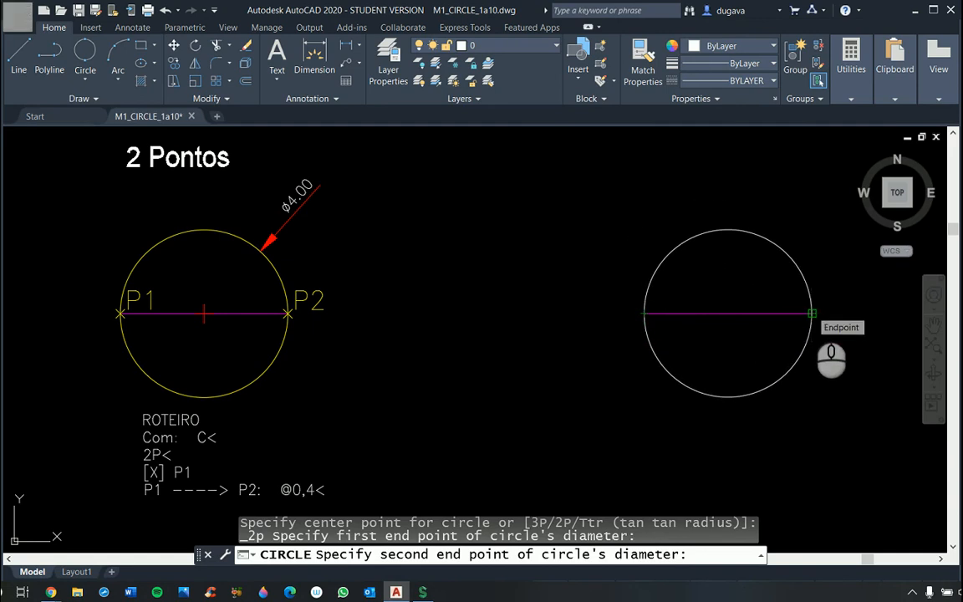
click(812, 313)
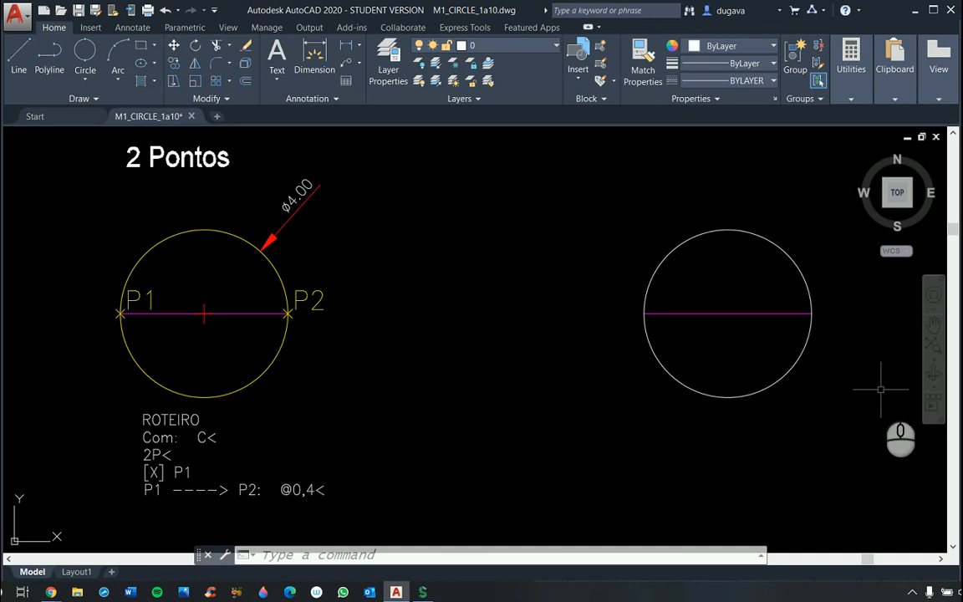
text(u)
key(Return)
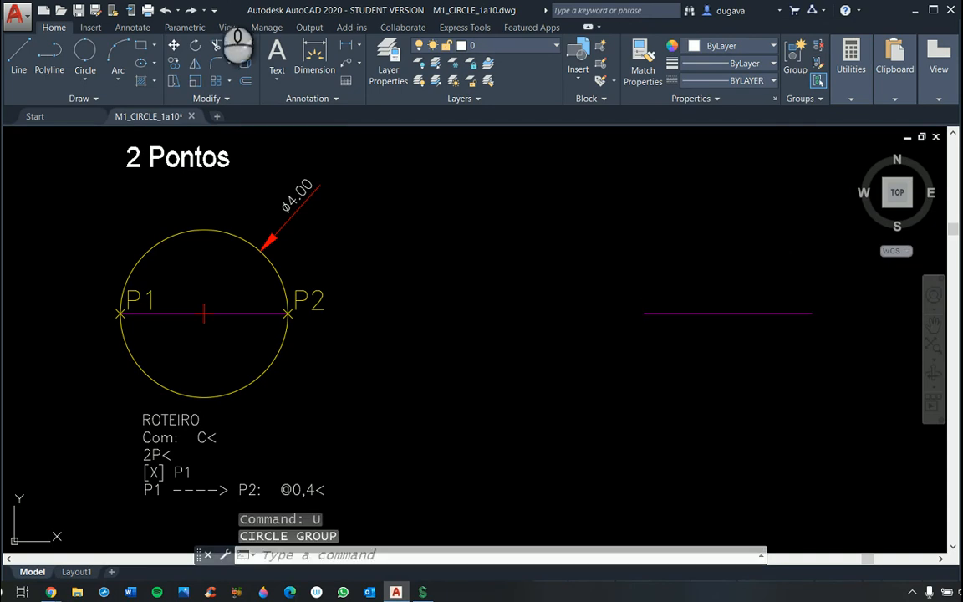
Step: Draw a 2-point circle in the 2 Pontos exercise from the magenta line's left endpoint to the relative coordinate @4,0
click(86, 80)
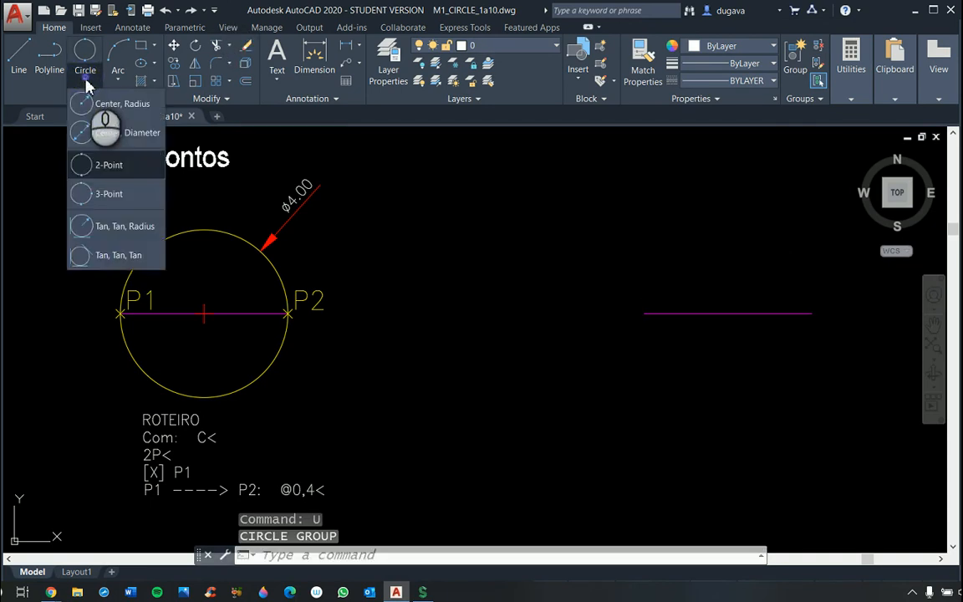
click(108, 164)
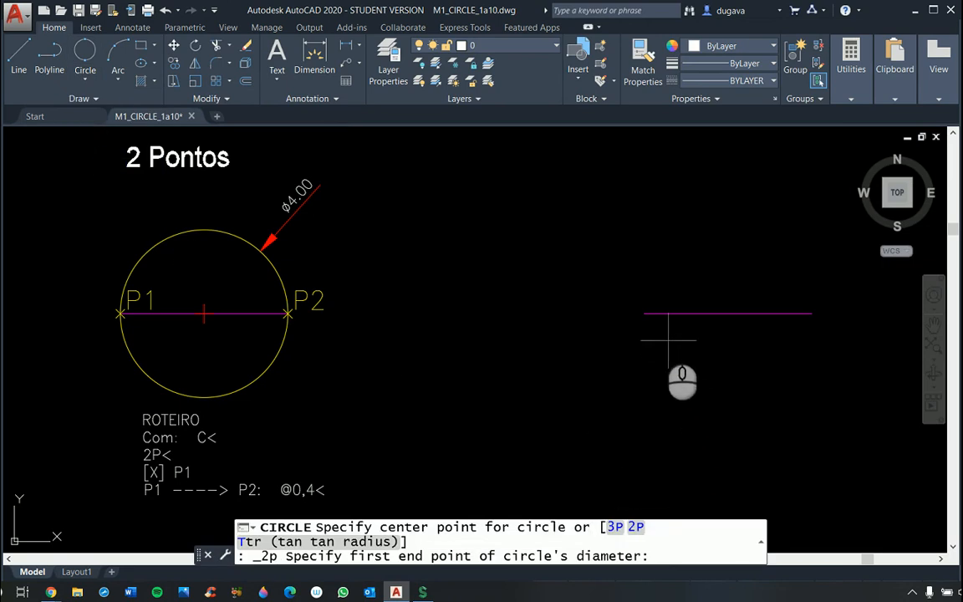
click(643, 313)
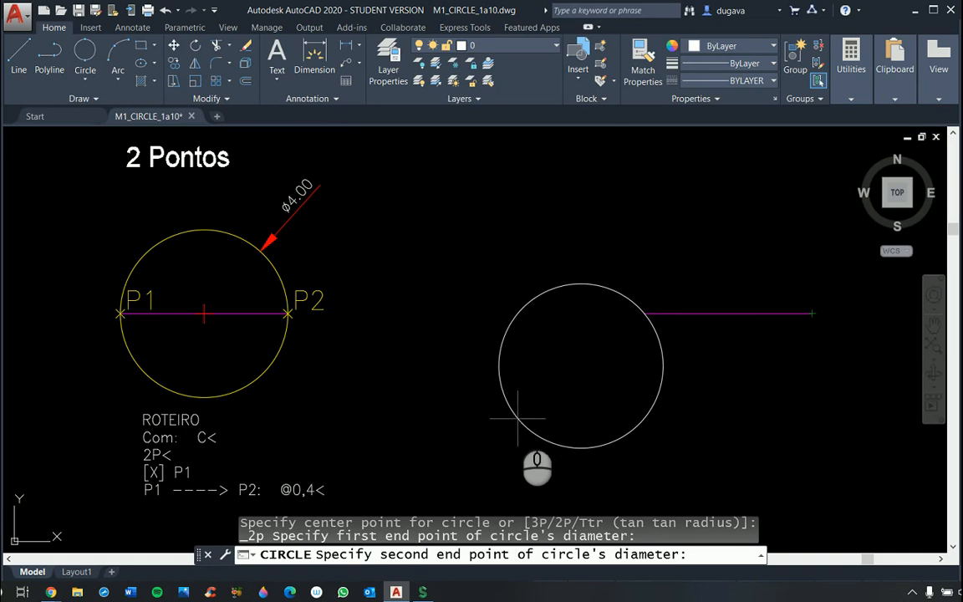
key(F8)
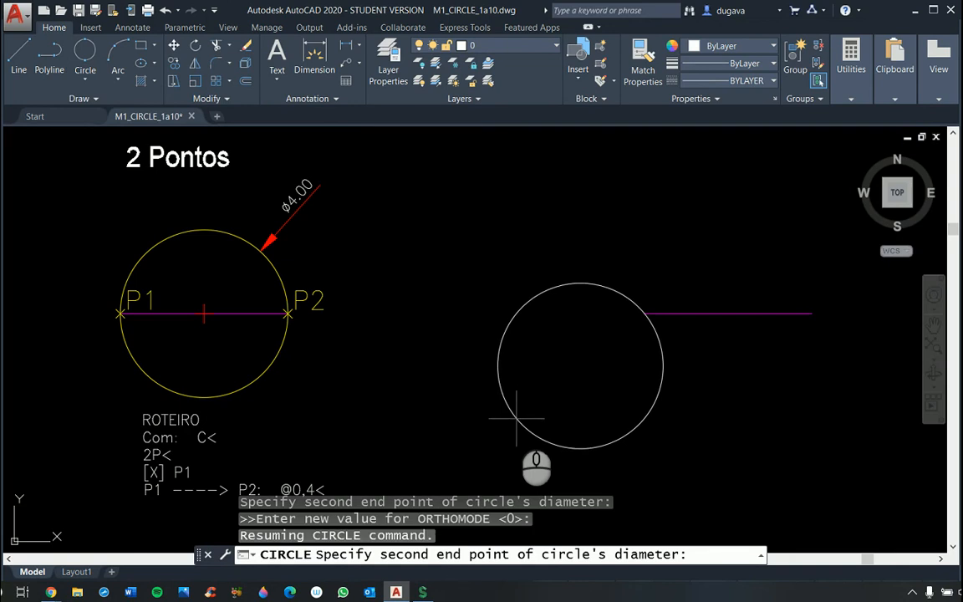
text(@)
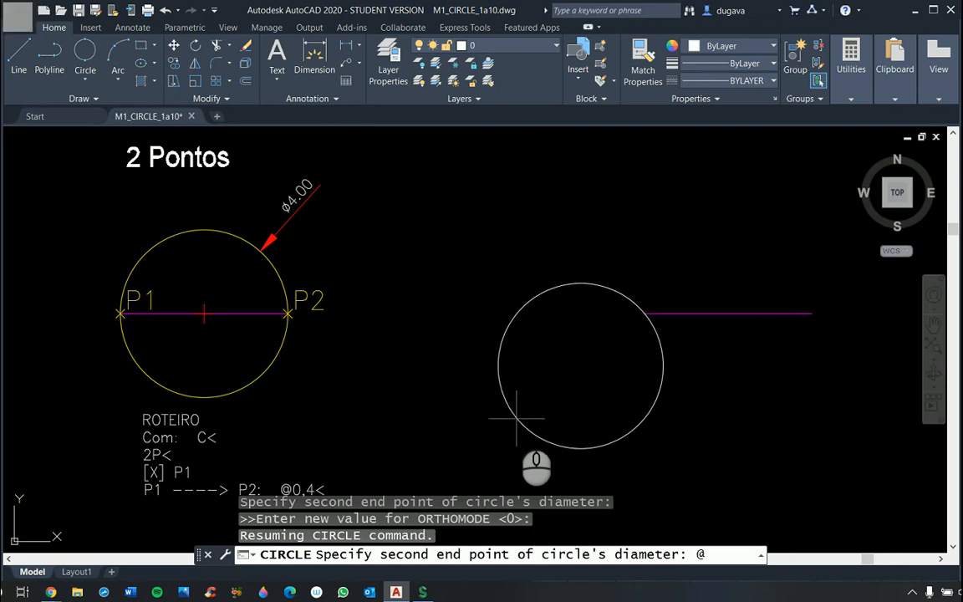
text(4,0)
key(Return)
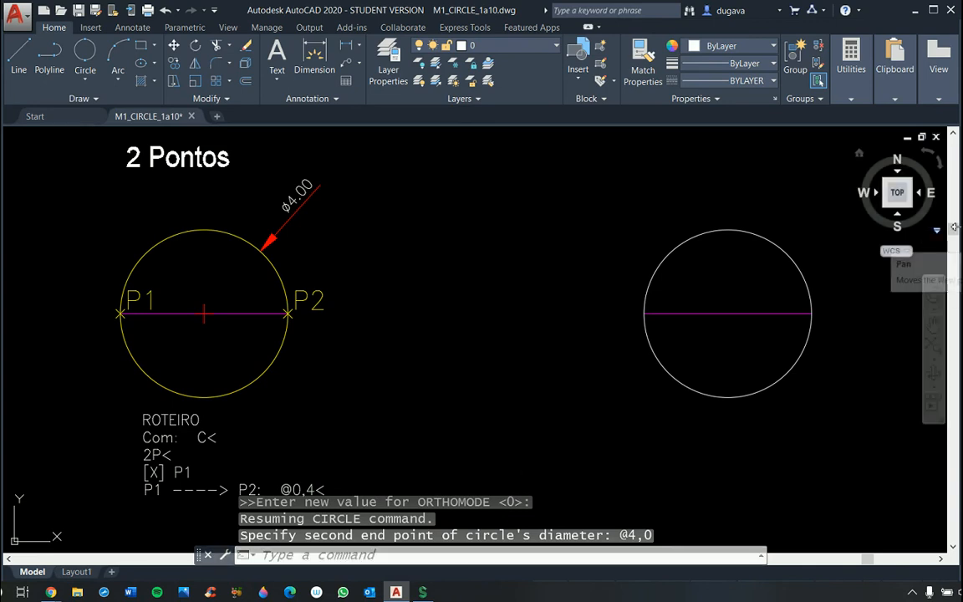
Step: Draw a 3-point circle through the lower-left, lower-right and upper vertices of the magenta triangle in the 3 Pontos exercise
drag(952, 257, 957, 286)
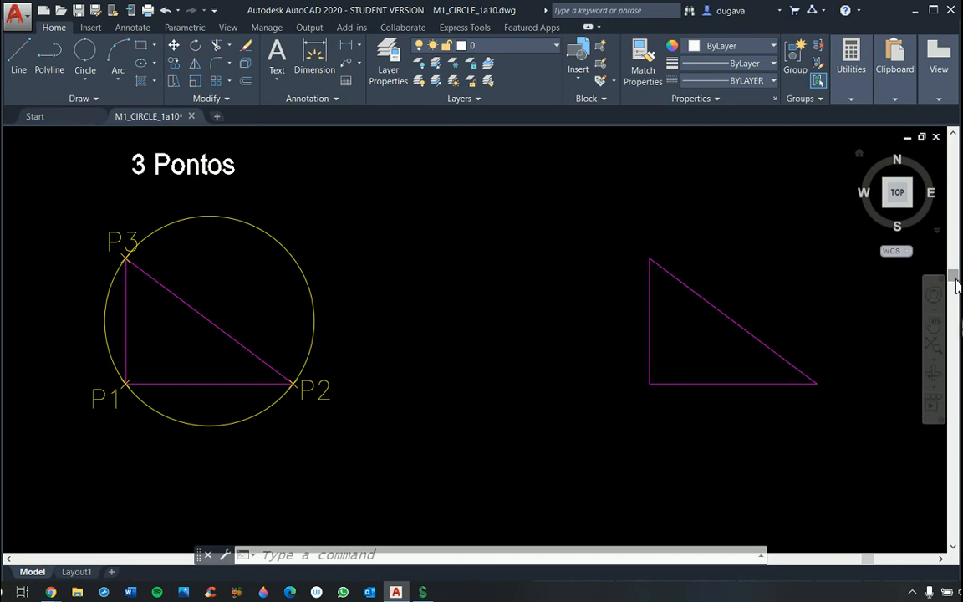
click(86, 80)
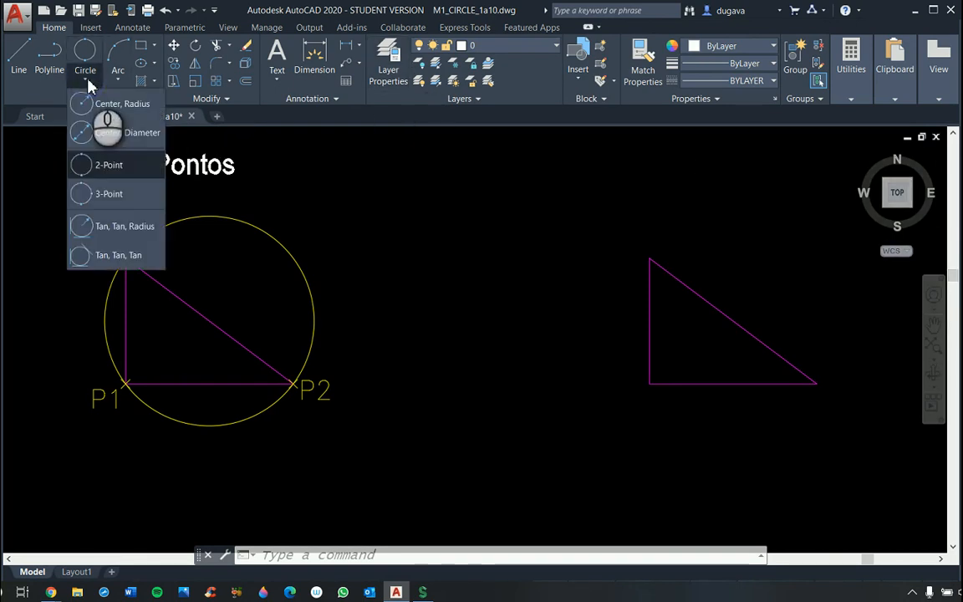
click(109, 194)
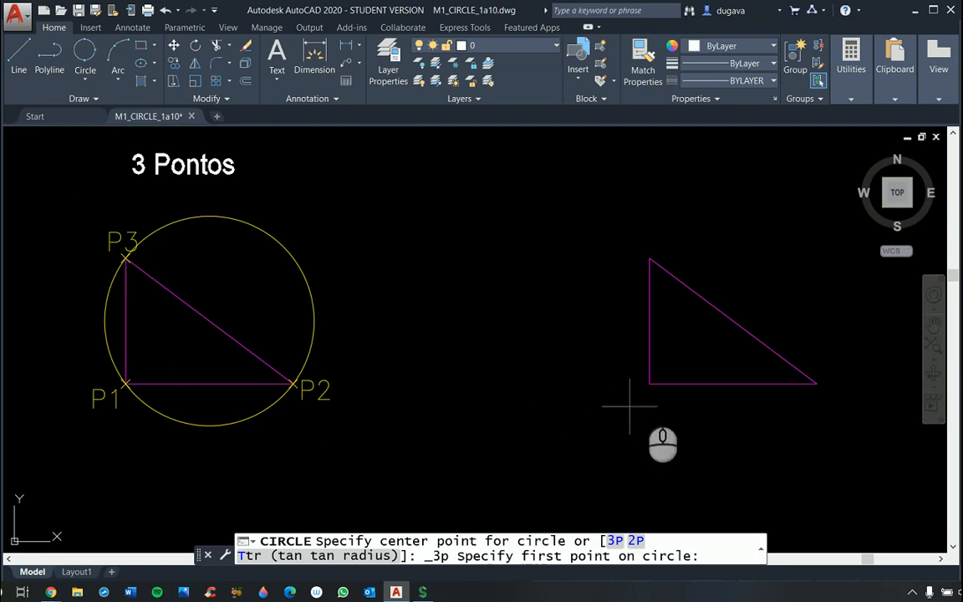
click(649, 384)
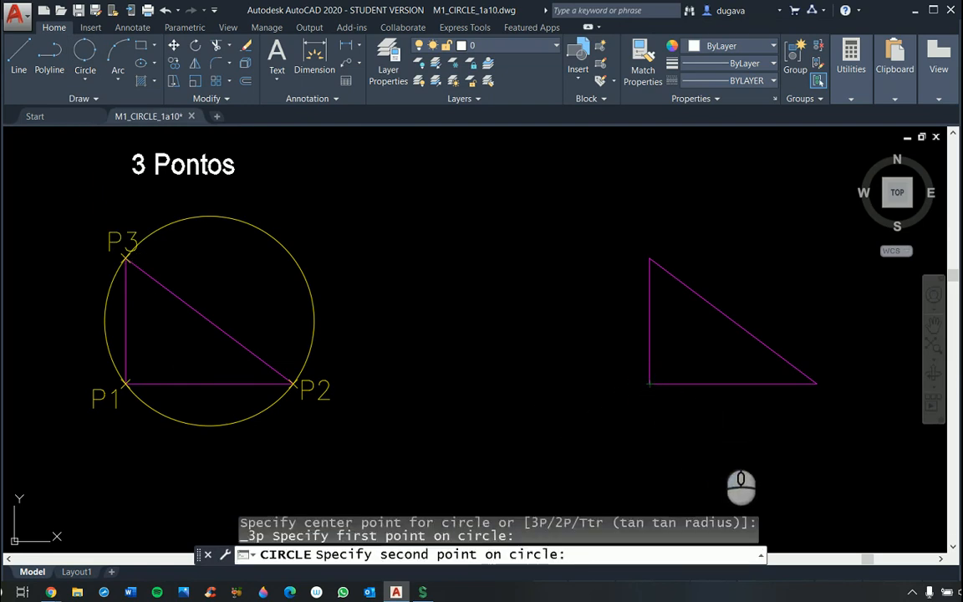
click(816, 383)
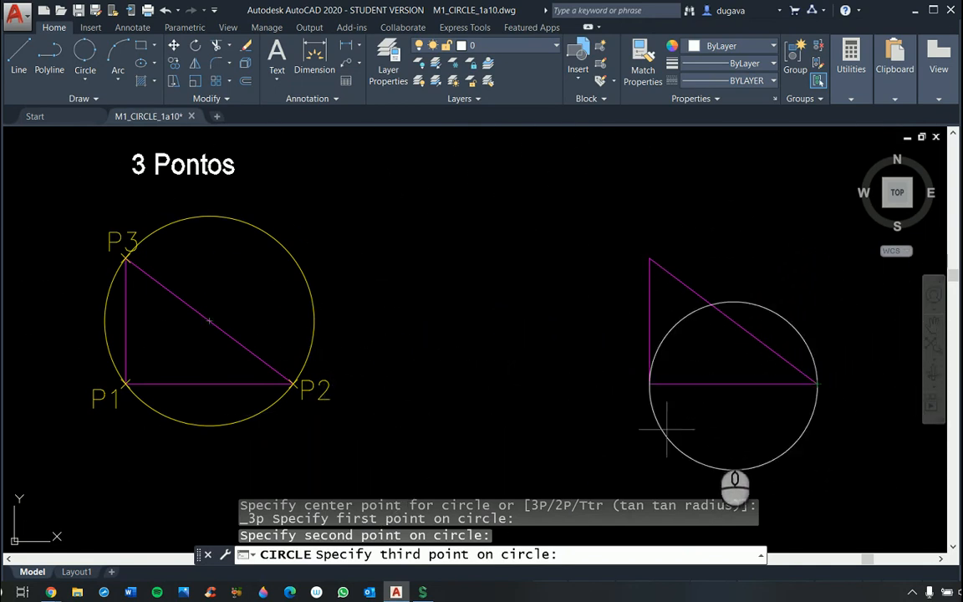
click(648, 264)
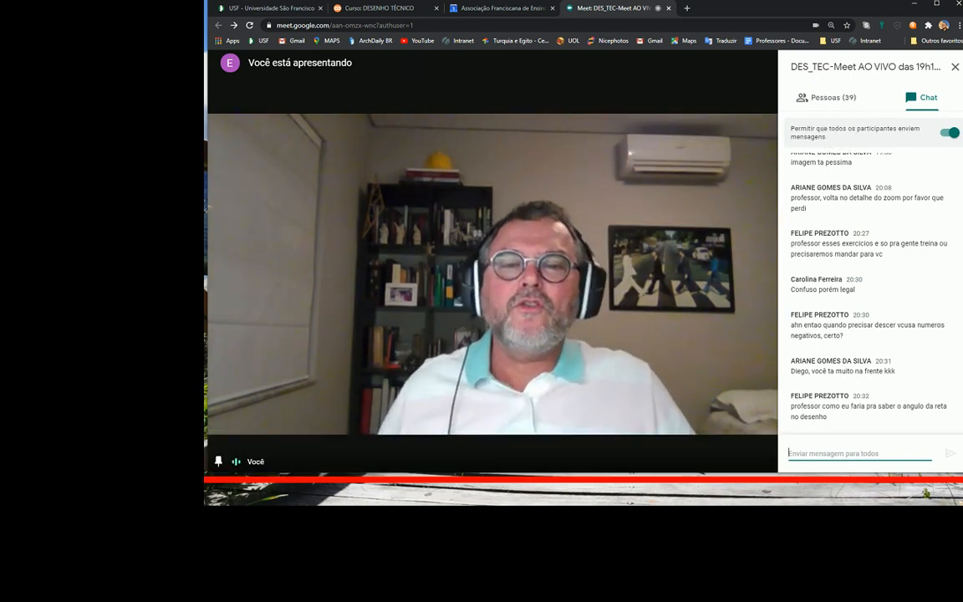
Step: Close the chat panel of the Google Meet call and switch back to the circle drawing in AutoCAD
click(955, 67)
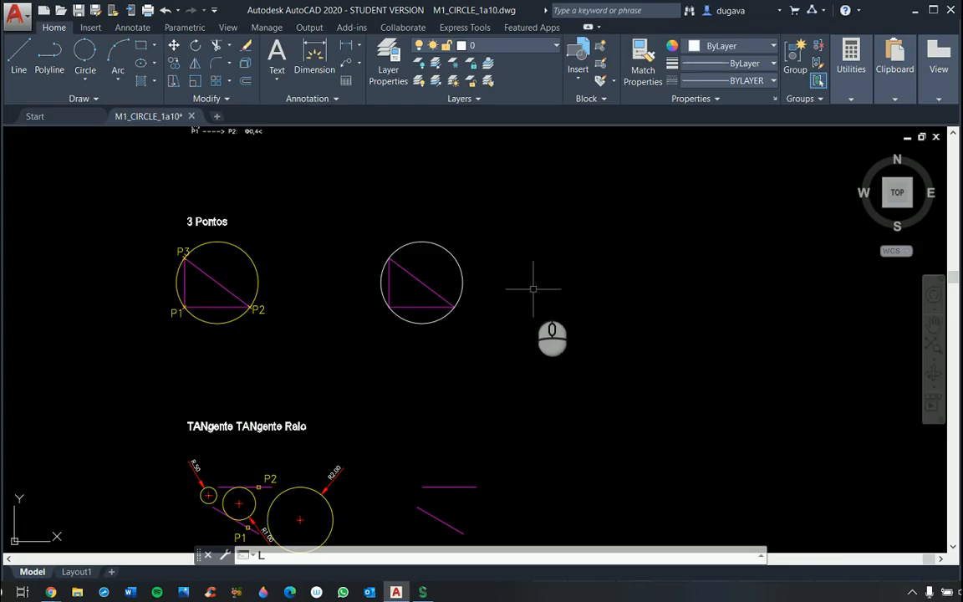
Step: Draw a single diagonal line rising to the right in the empty area beside the 3 Pontos exercise
text(LL)
key(Return)
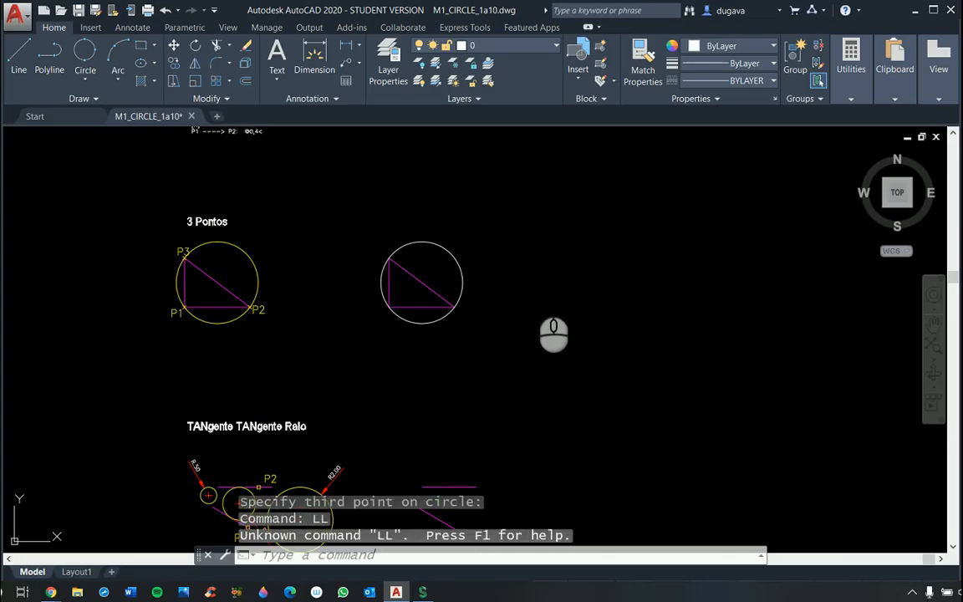
text(l)
key(Return)
click(550, 358)
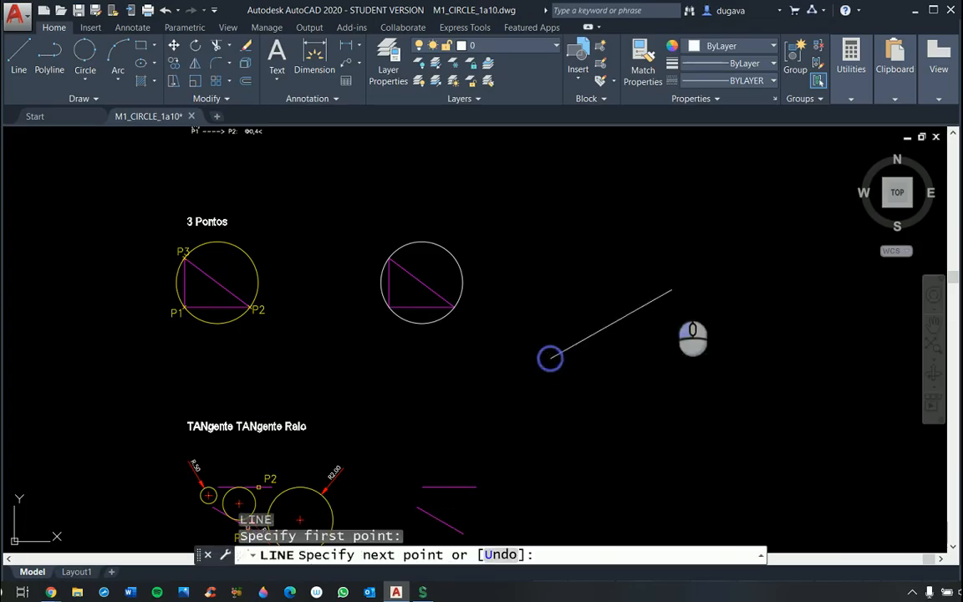
click(662, 304)
right_click(673, 392)
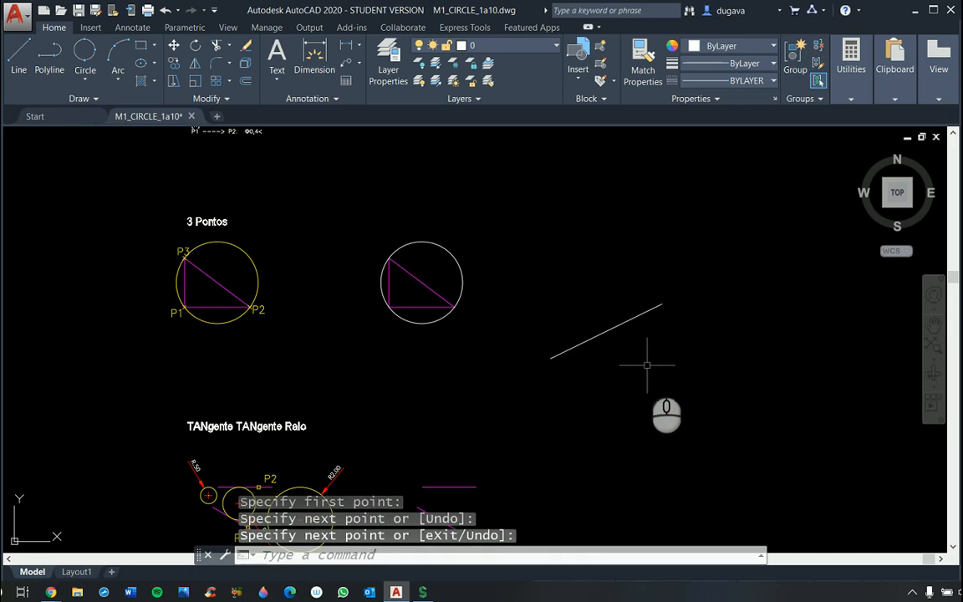
Step: Copy the diagonal line from its upper endpoint to create a parallel line slightly below and to the right of it
text(co)
key(Return)
click(653, 379)
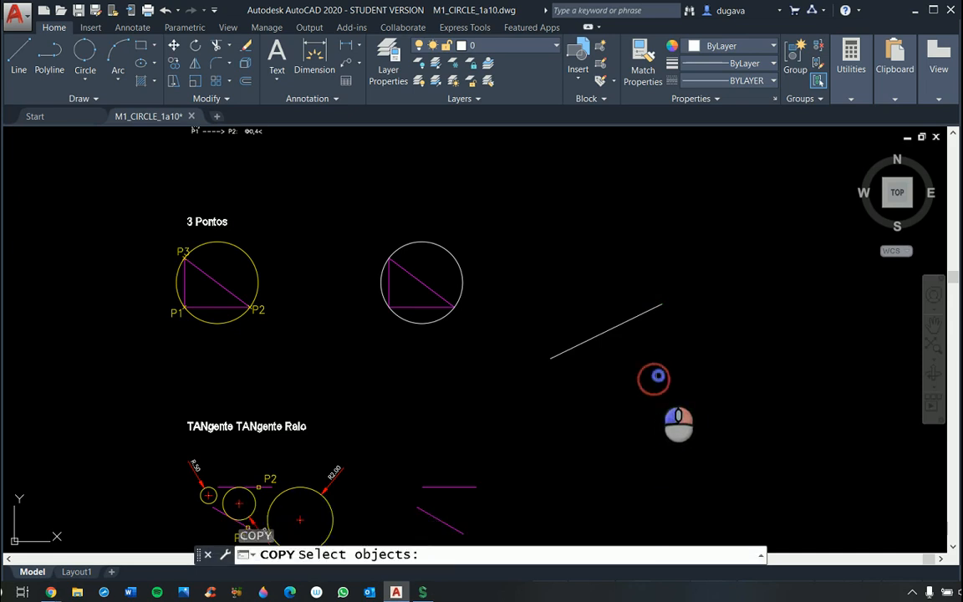
click(595, 311)
right_click(608, 326)
click(662, 304)
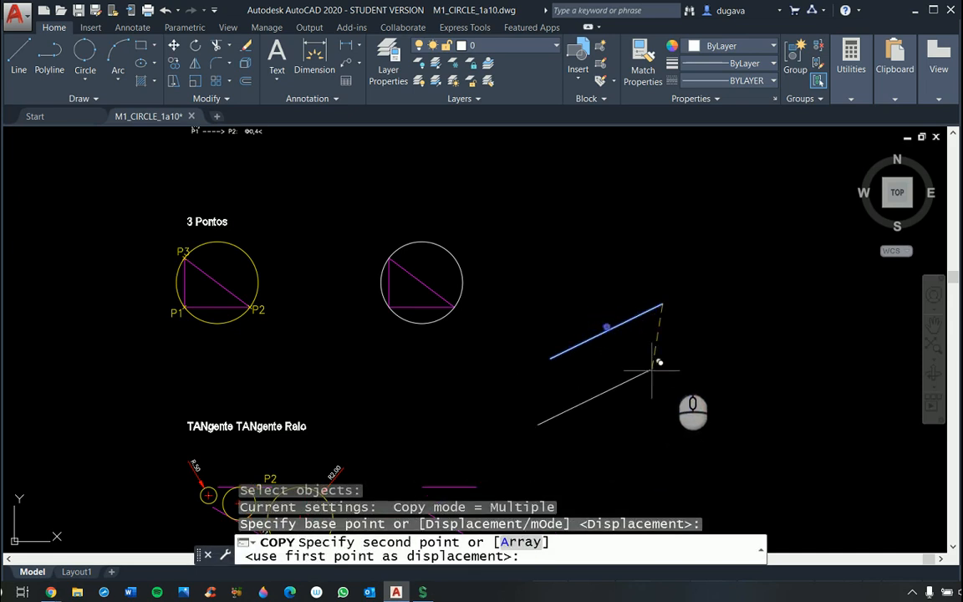
click(691, 333)
right_click(710, 362)
Step: Change the color of the lower diagonal line to yellow and the upper one to orange
click(706, 359)
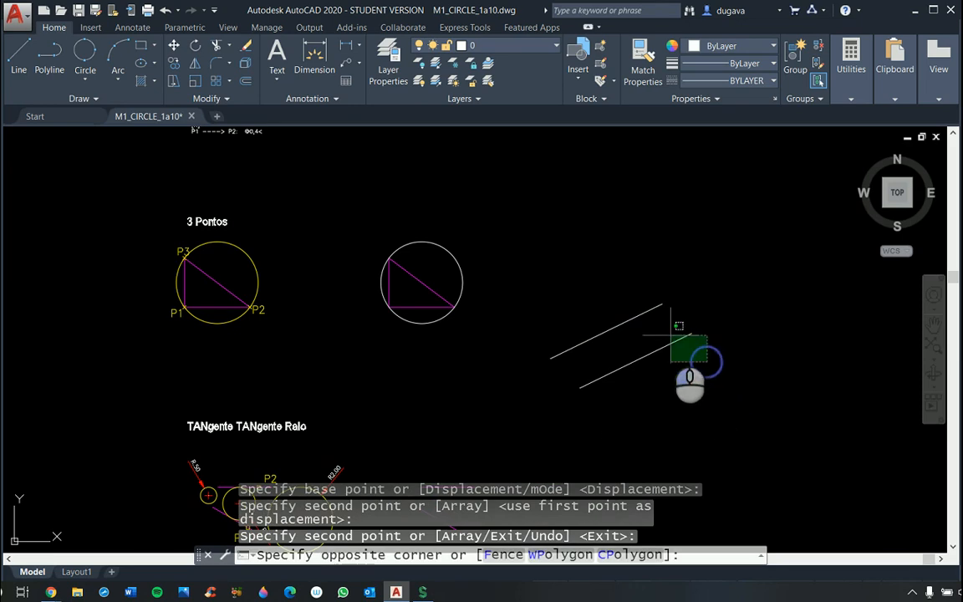
click(640, 336)
click(733, 46)
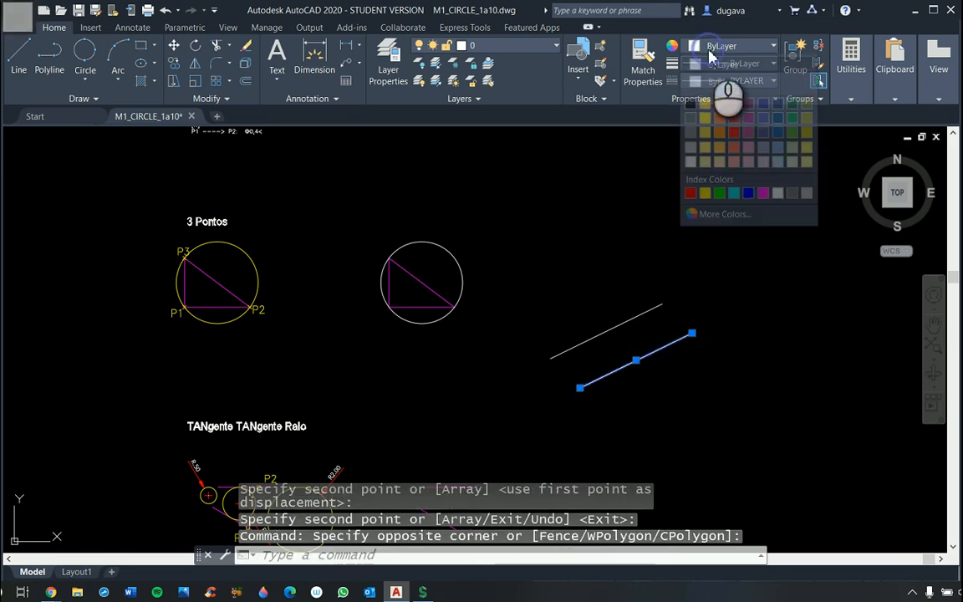
click(716, 134)
key(Escape)
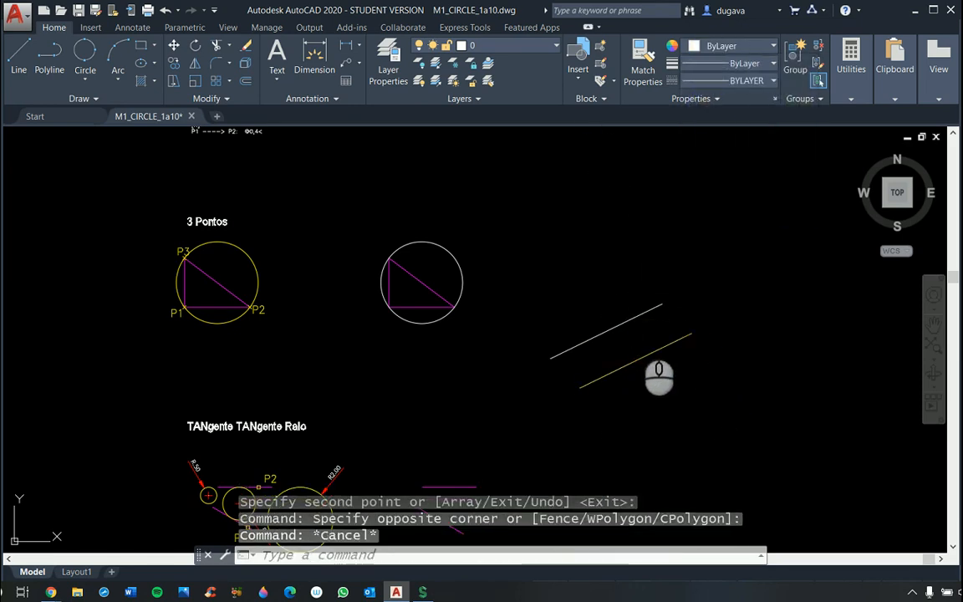
click(619, 324)
click(722, 47)
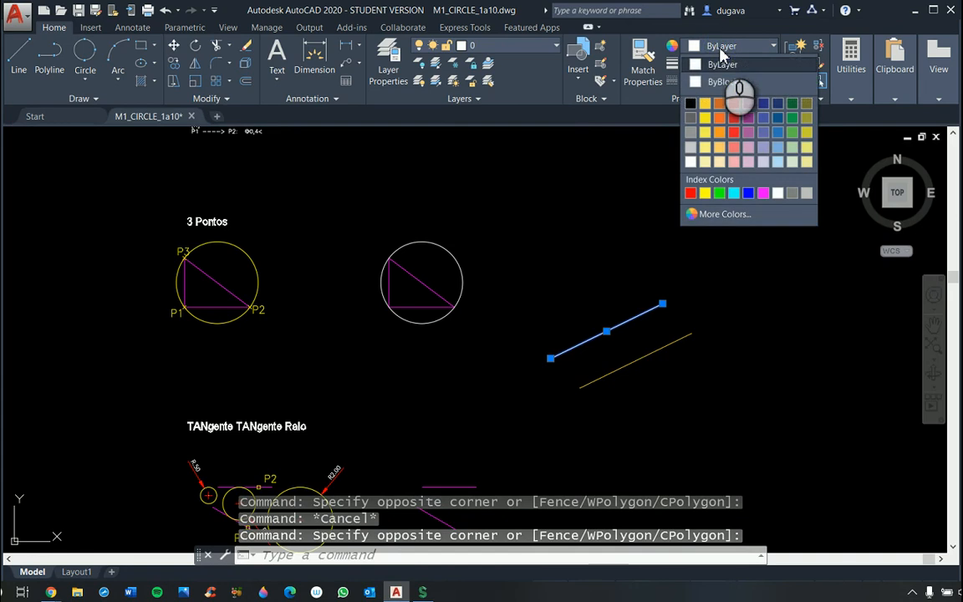
click(720, 105)
key(Escape)
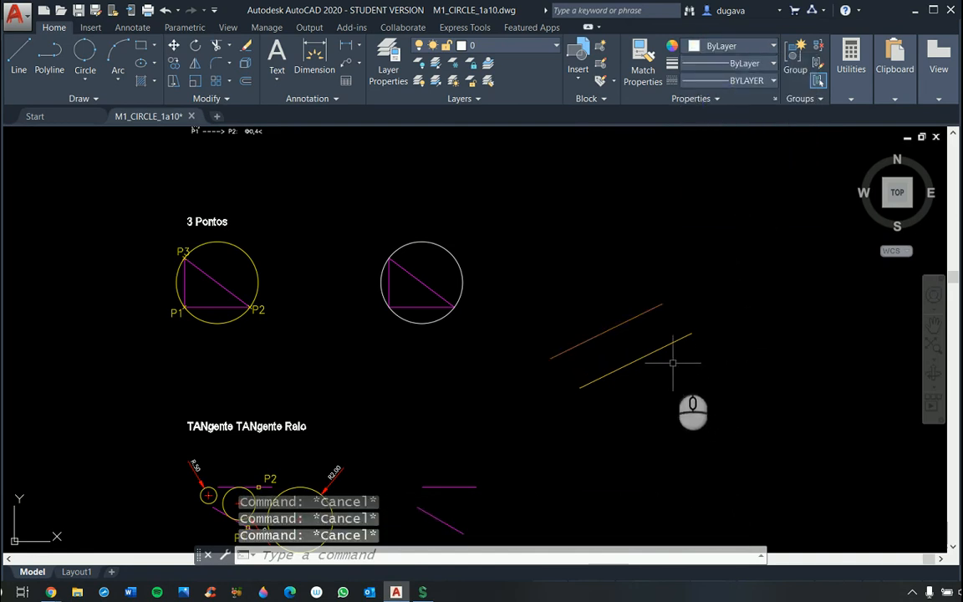
Step: Move the yellow line by its lower-left endpoint to the upper-right endpoint of the orange line
text(m)
right_click(673, 361)
click(692, 385)
click(633, 357)
right_click(633, 358)
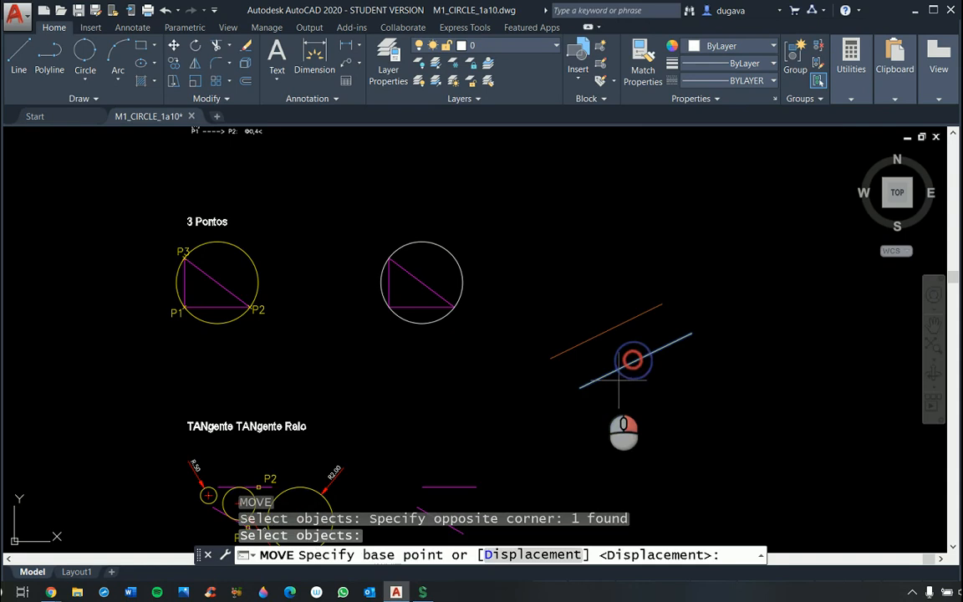
click(579, 387)
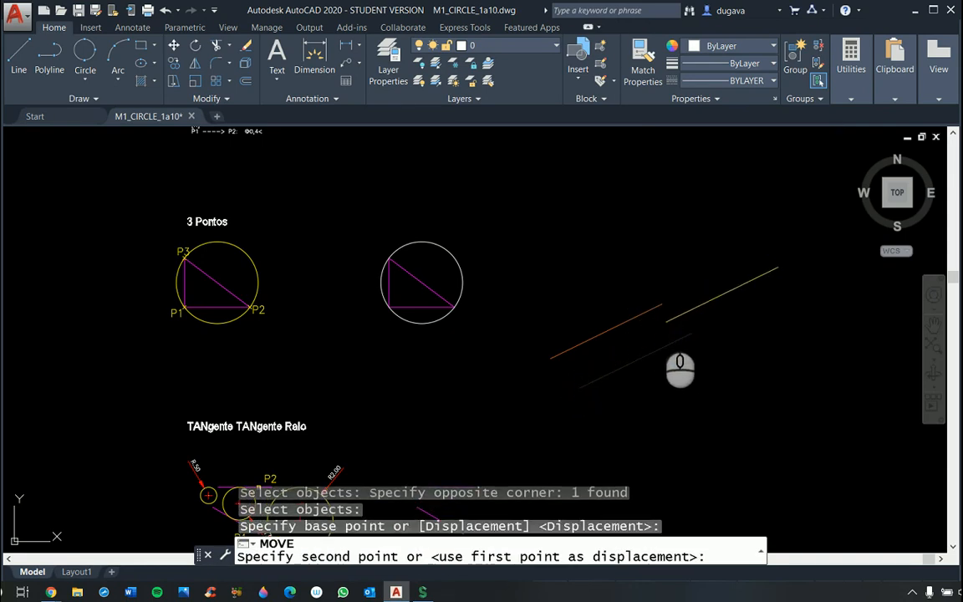
scroll(681, 277, up, 5)
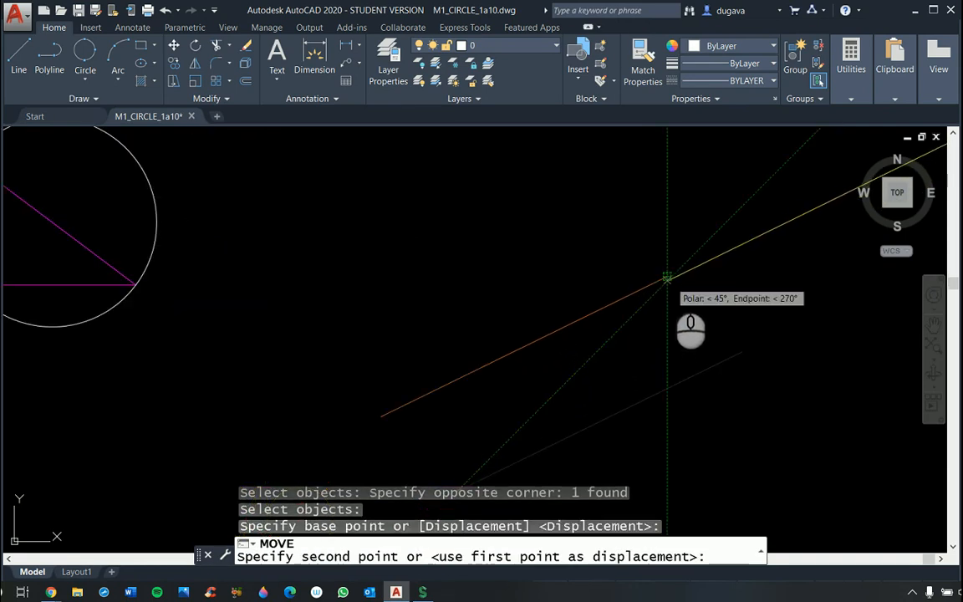
click(666, 277)
Step: Move the yellow line again so its lower-left endpoint meets the orange line's upper end exactly
scroll(683, 305, down, 5)
scroll(686, 281, up, 5)
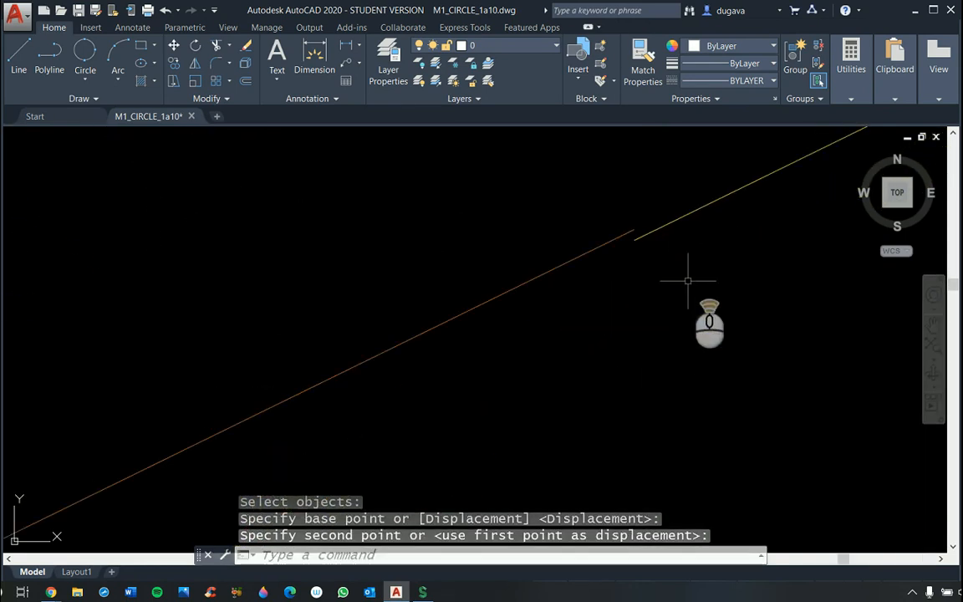
right_click(678, 222)
click(773, 245)
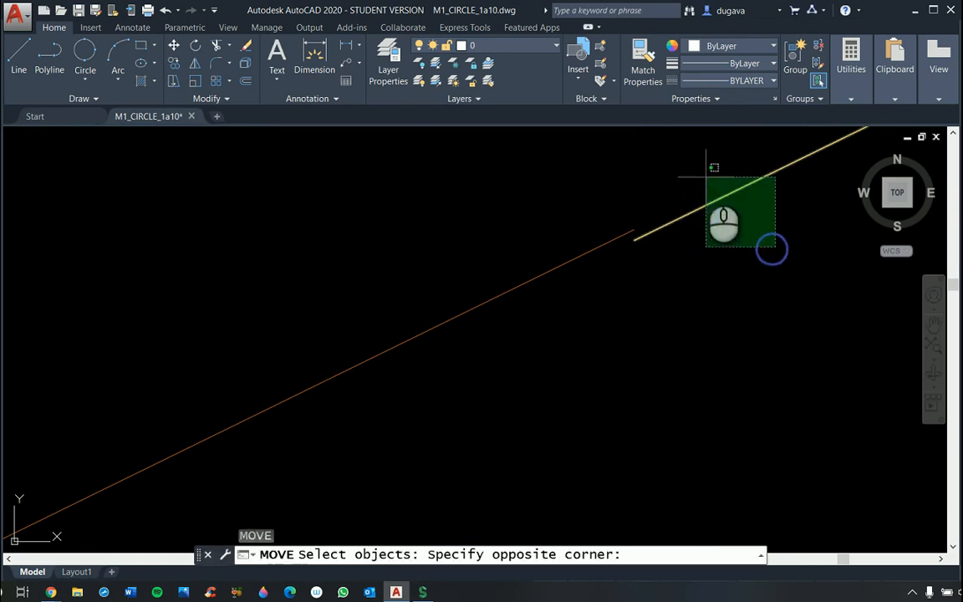
click(704, 177)
right_click(702, 172)
click(637, 239)
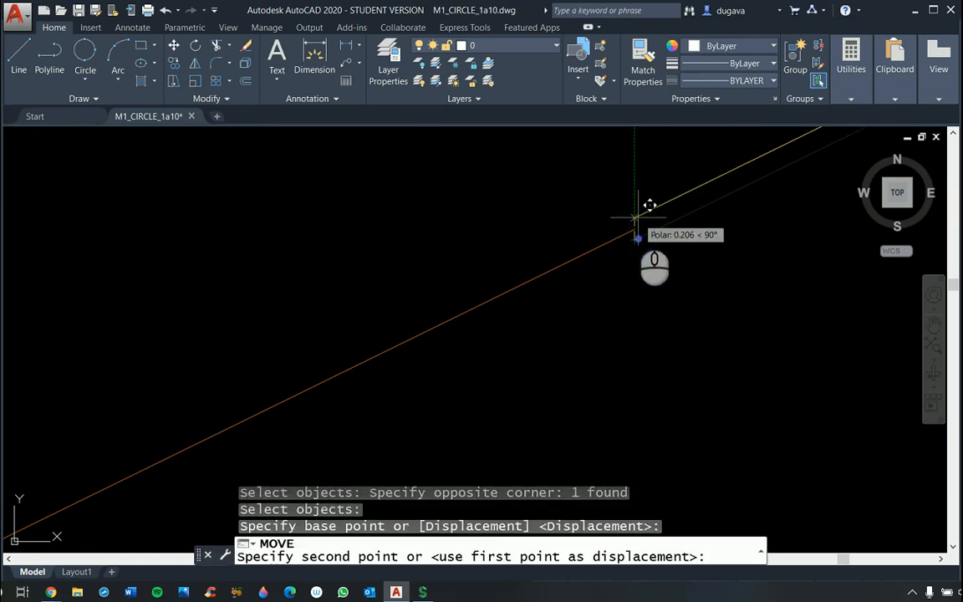
click(632, 226)
scroll(700, 301, down, 5)
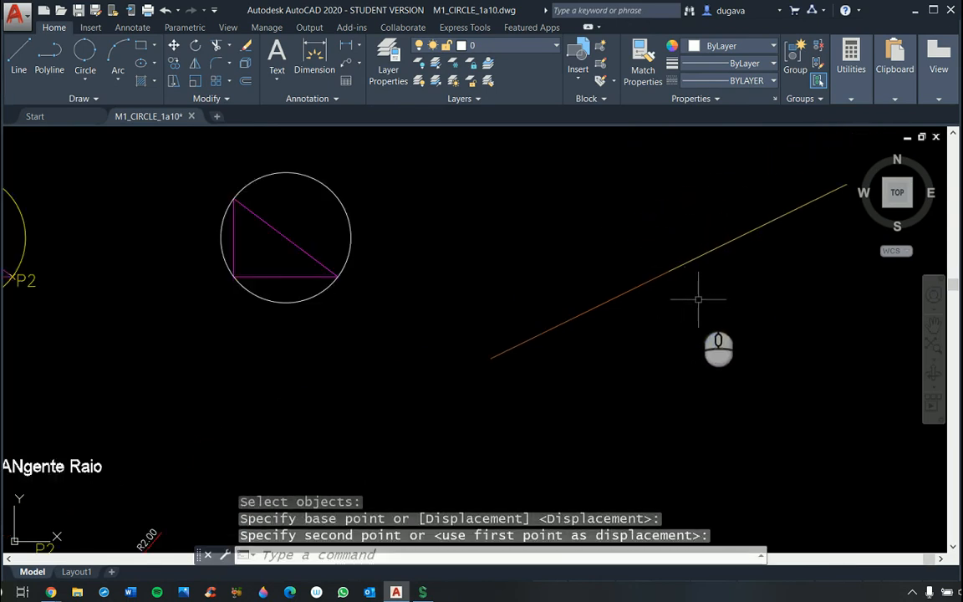
Step: Try to draw a 3-point circle through the outer ends of the orange and yellow lines and their shared endpoint
scroll(710, 299, up, 2)
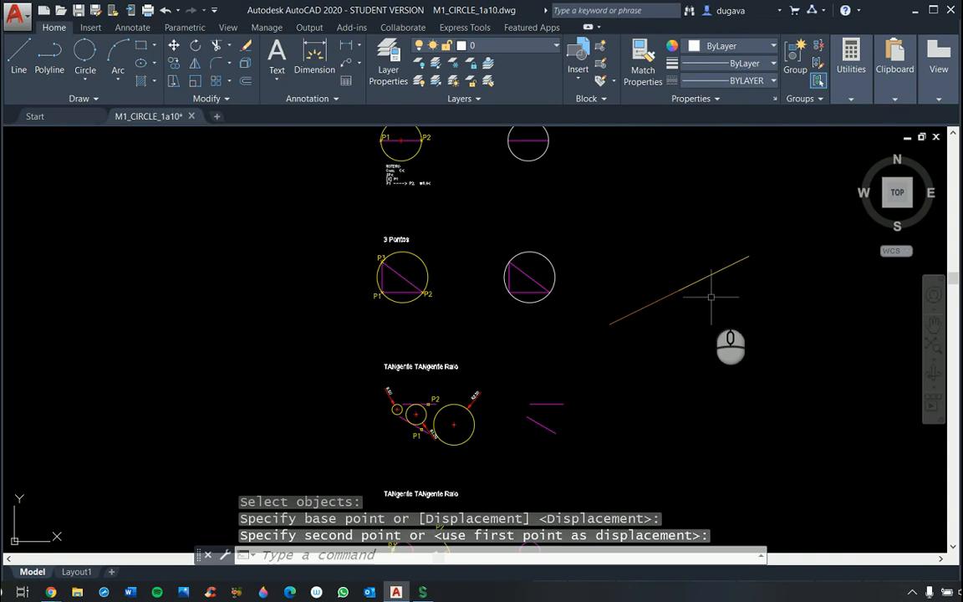
scroll(705, 180, up, 4)
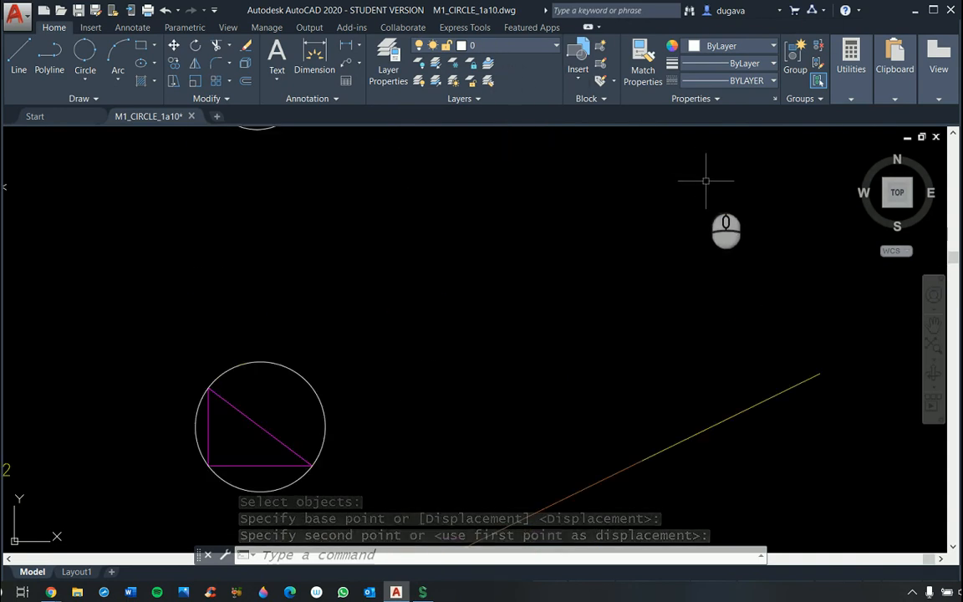
scroll(705, 180, down, 5)
scroll(722, 187, up, 2)
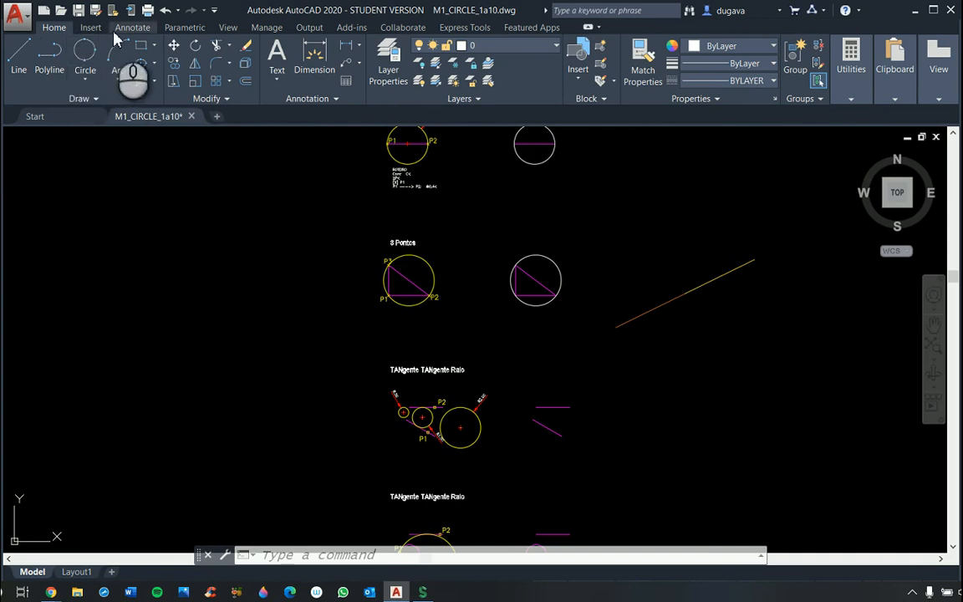
click(85, 54)
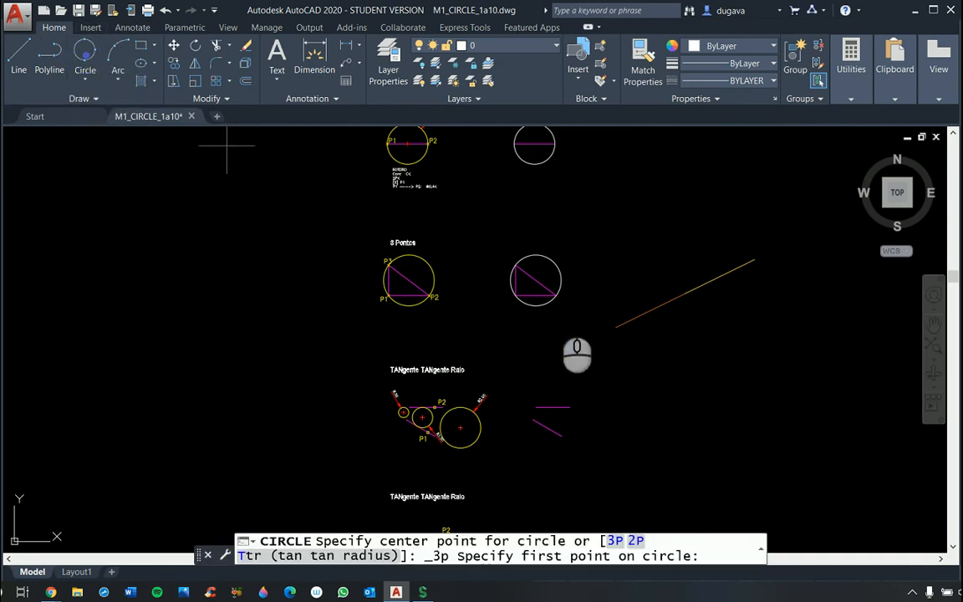
click(616, 327)
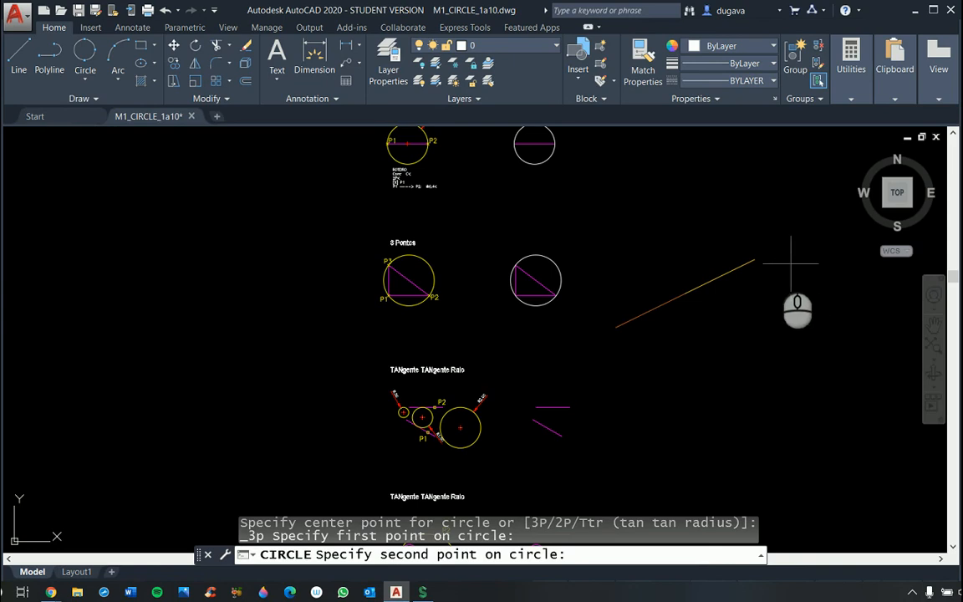
click(755, 259)
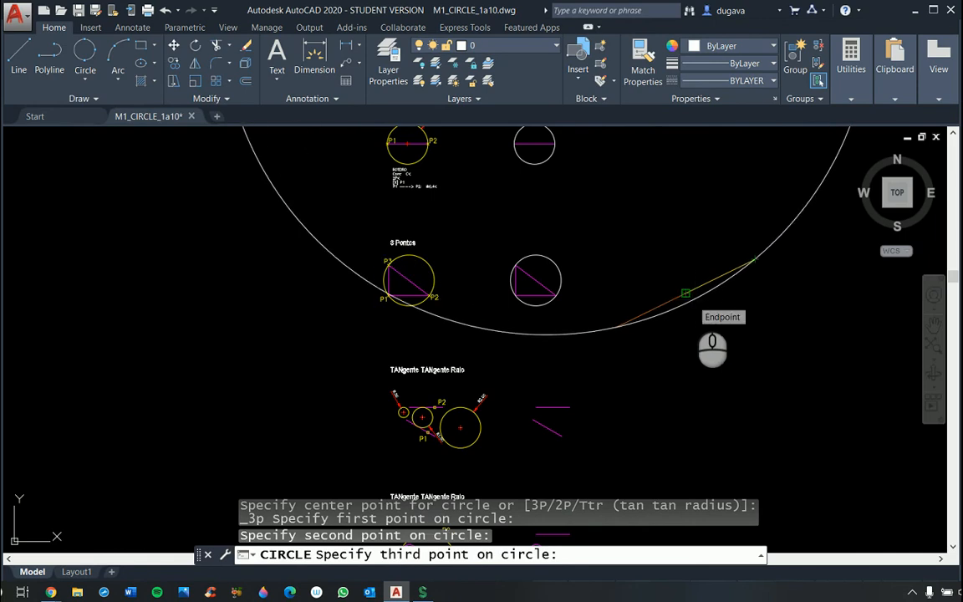
click(692, 299)
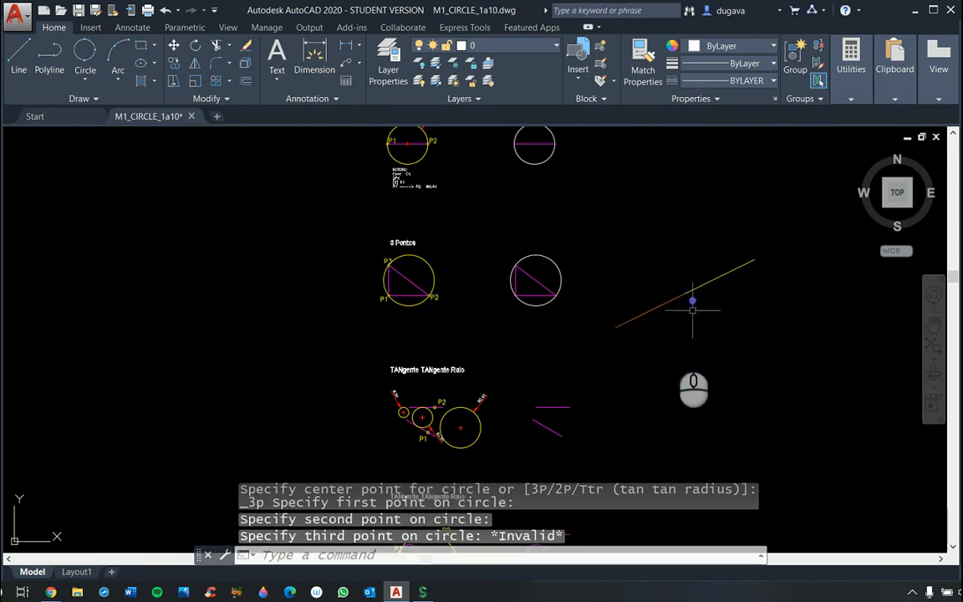
mouse_move(501, 534)
mouse_down()
mouse_move(511, 521)
mouse_move(528, 536)
mouse_up()
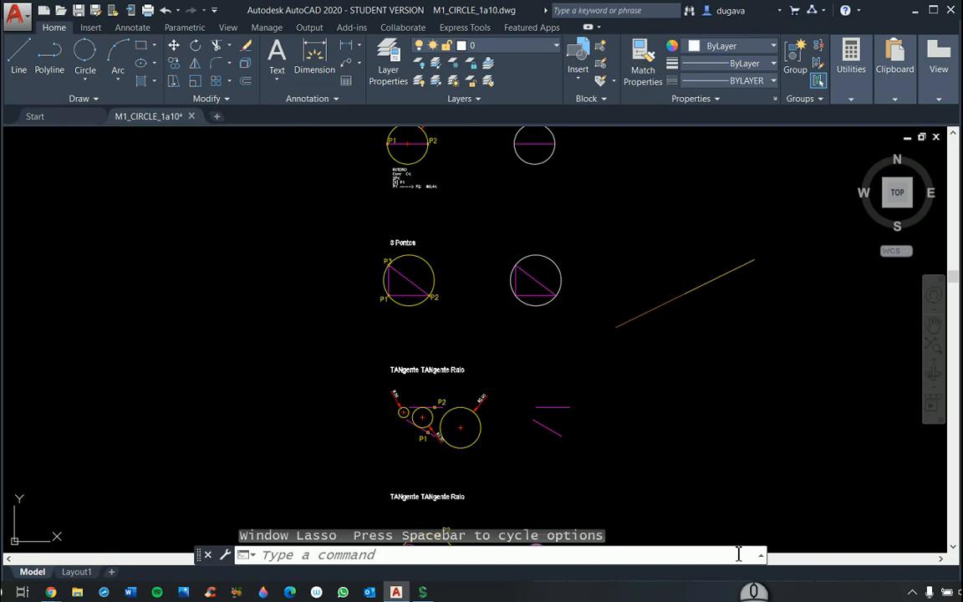
key(Escape)
key(Escape)
key(Escape)
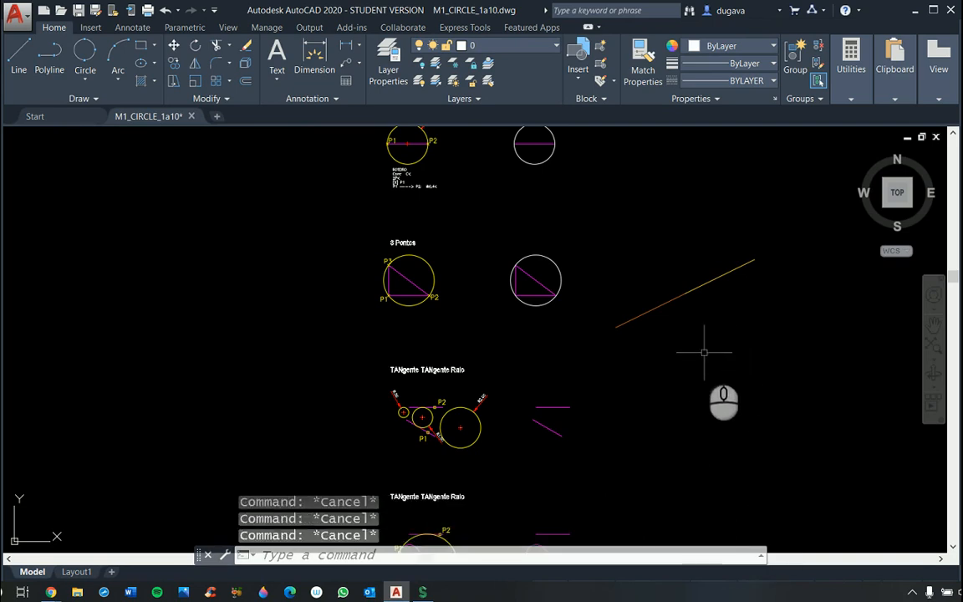
Step: Erase the orange and yellow diagonal lines beside the 3 Pontos exercise
text(e)
key(Return)
click(744, 336)
click(657, 284)
key(Return)
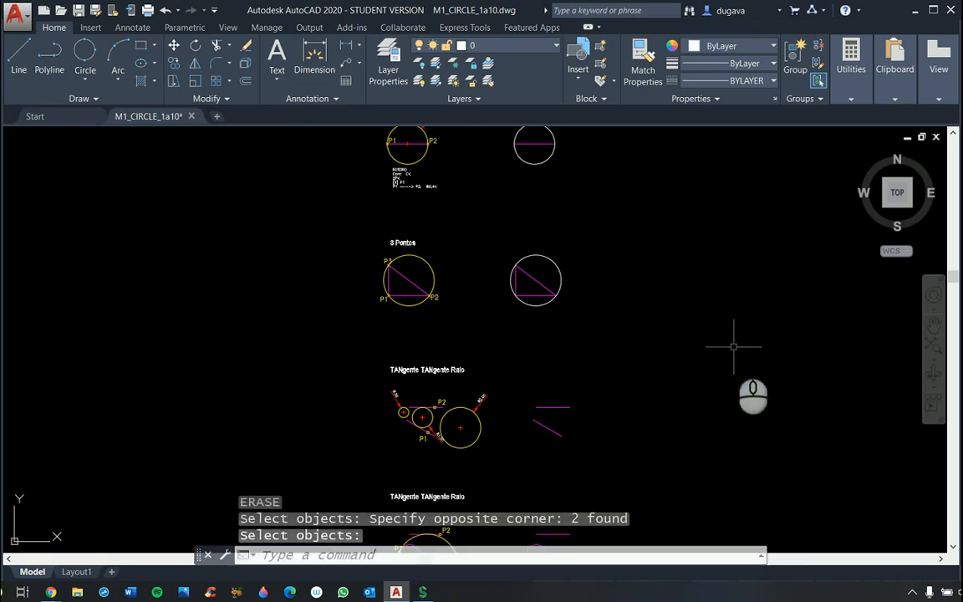
scroll(733, 347, down, 2)
scroll(720, 281, up, 2)
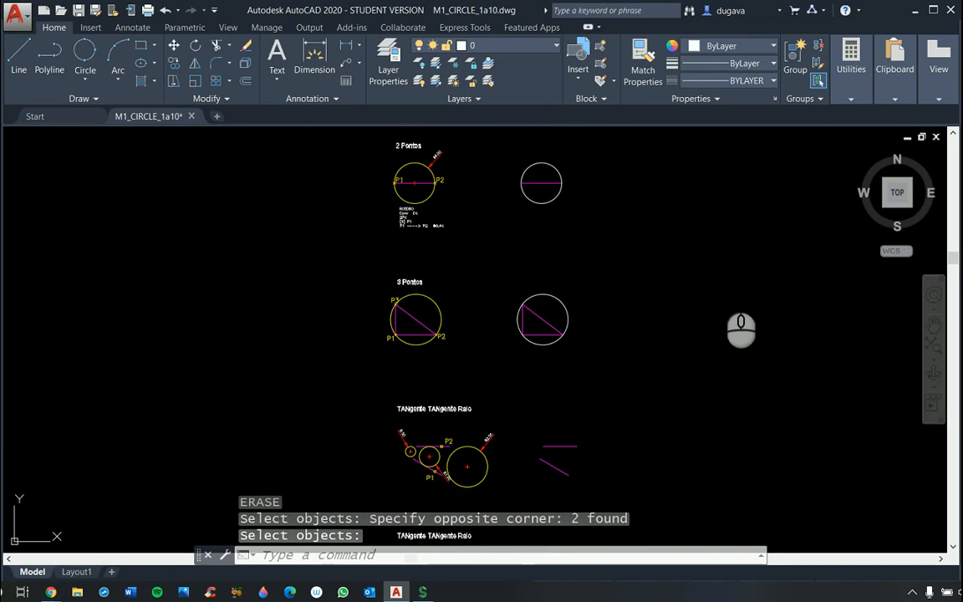
Step: Undo the erasure of the orange and yellow diagonal lines
text(u)
key(Return)
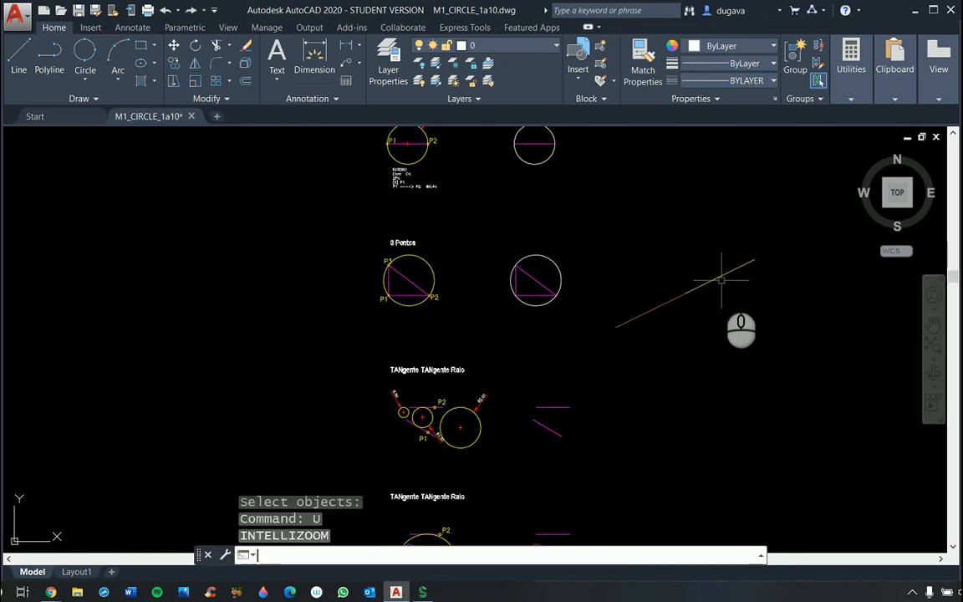
text(u)
key(Return)
scroll(504, 279, up, 8)
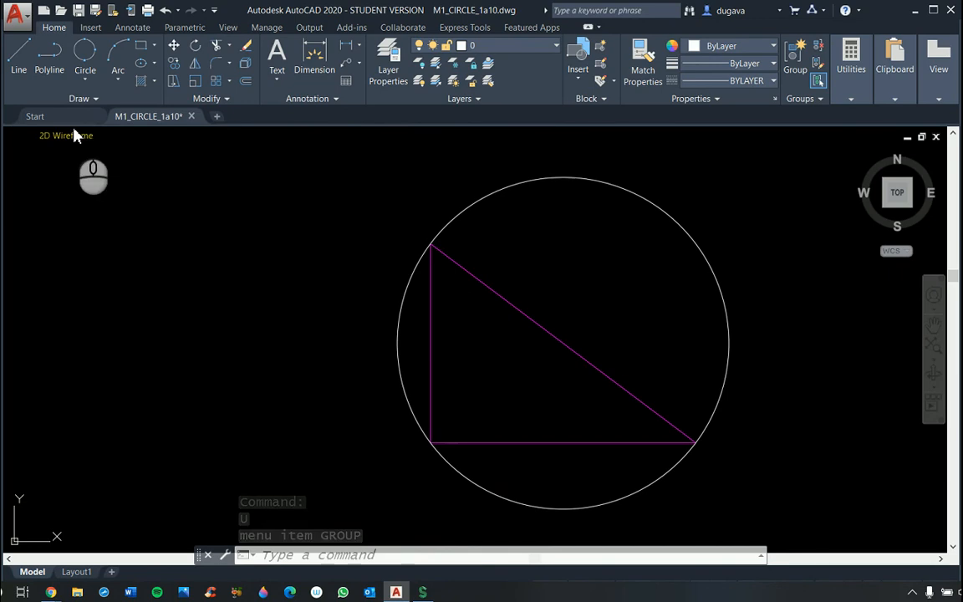
text(XK)
key(Escape)
key(Escape)
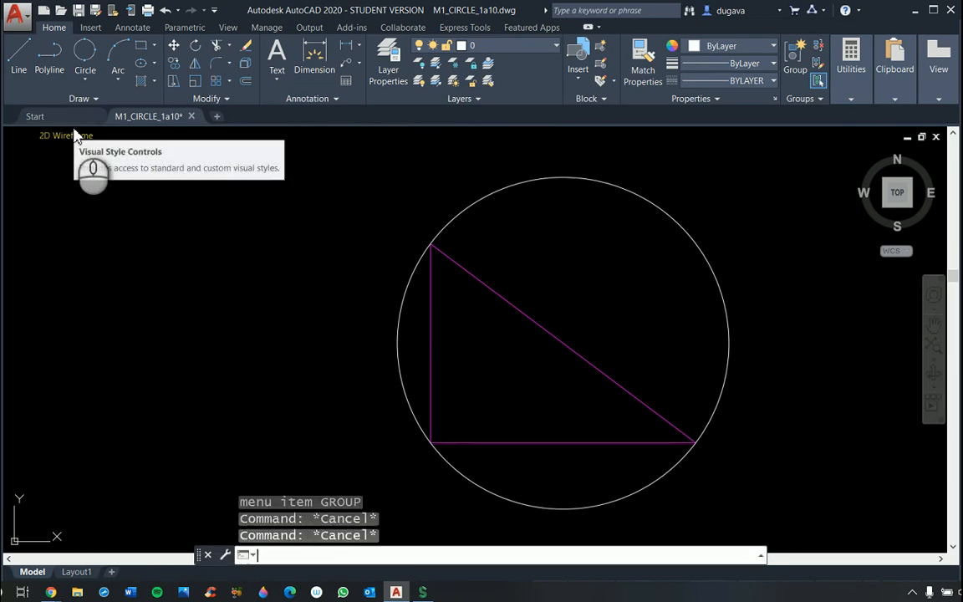
Step: Draw a construction line perpendicular to the horizontal base of the magenta triangle, passing through the base's midpoint
text(xl)
key(Return)
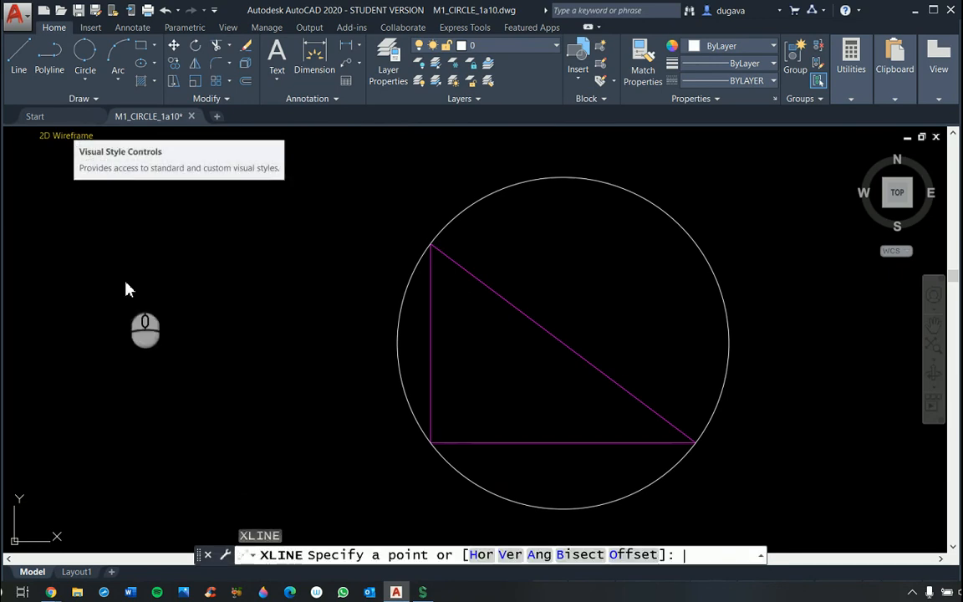
shift+right_click(570, 334)
click(611, 230)
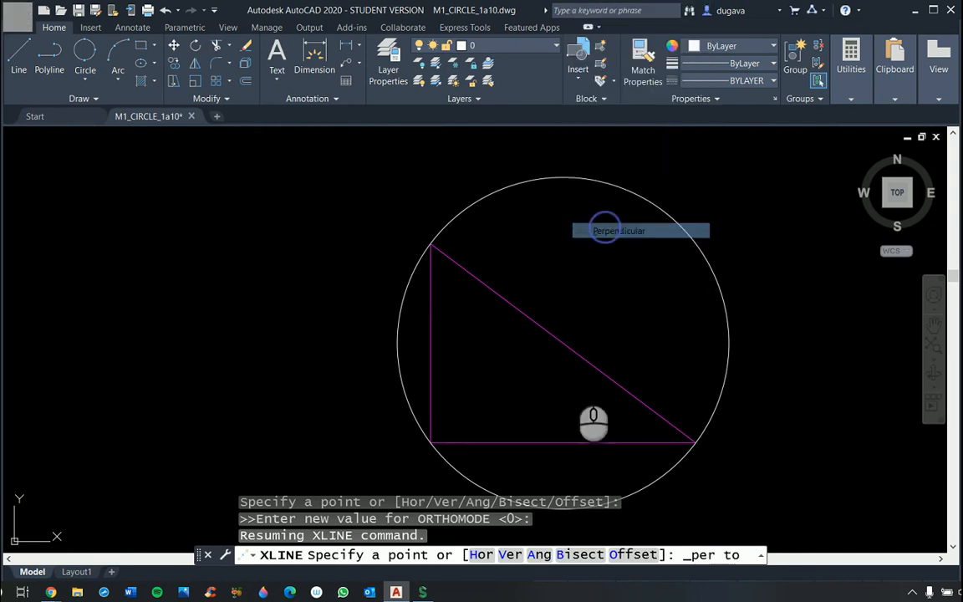
click(566, 444)
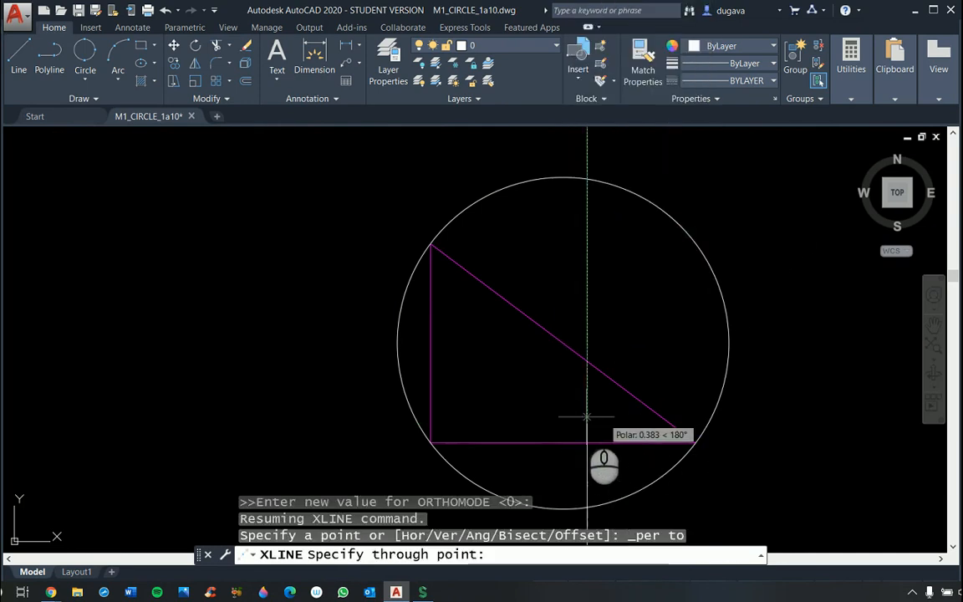
shift+right_click(554, 428)
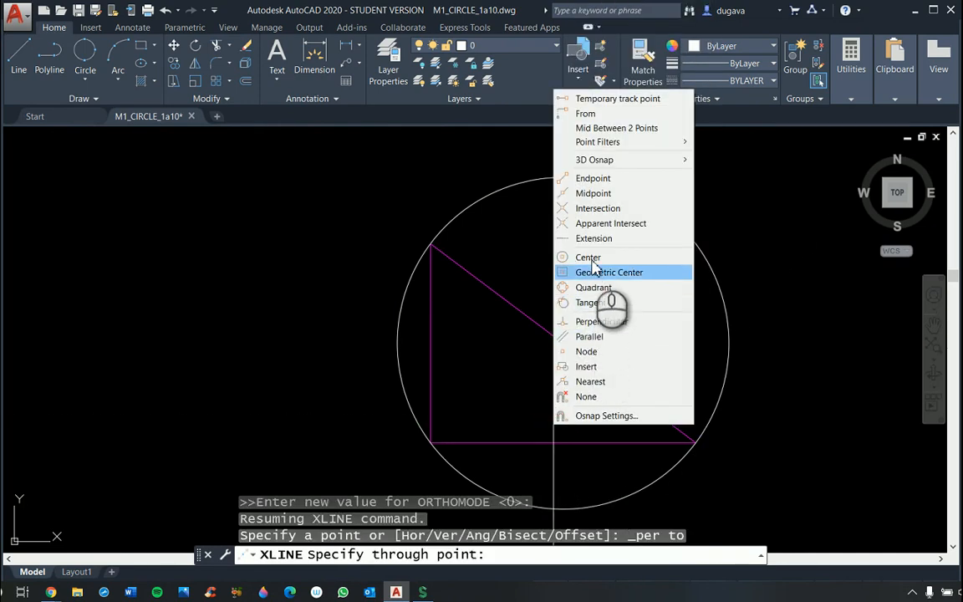
click(593, 193)
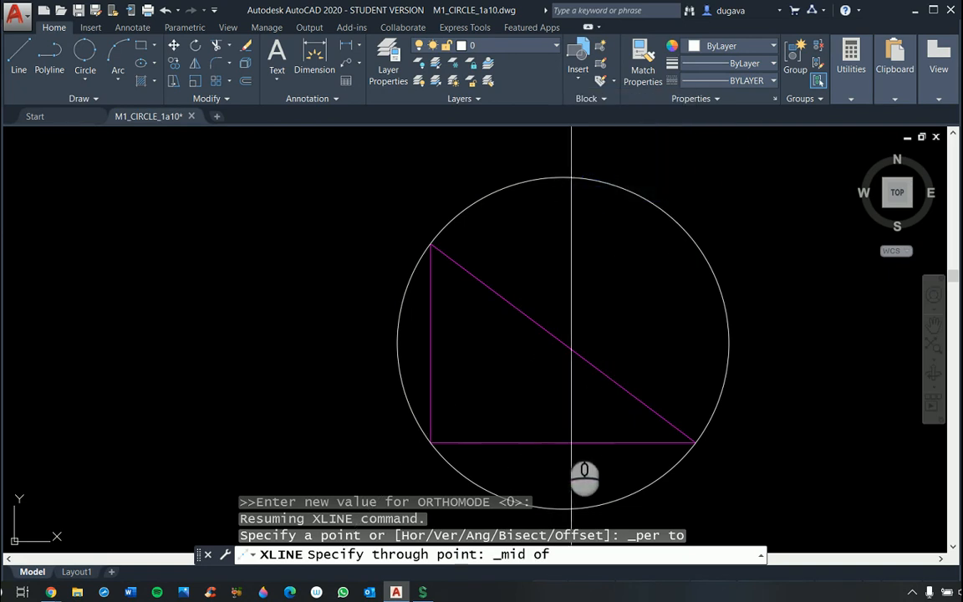
click(559, 443)
right_click(629, 342)
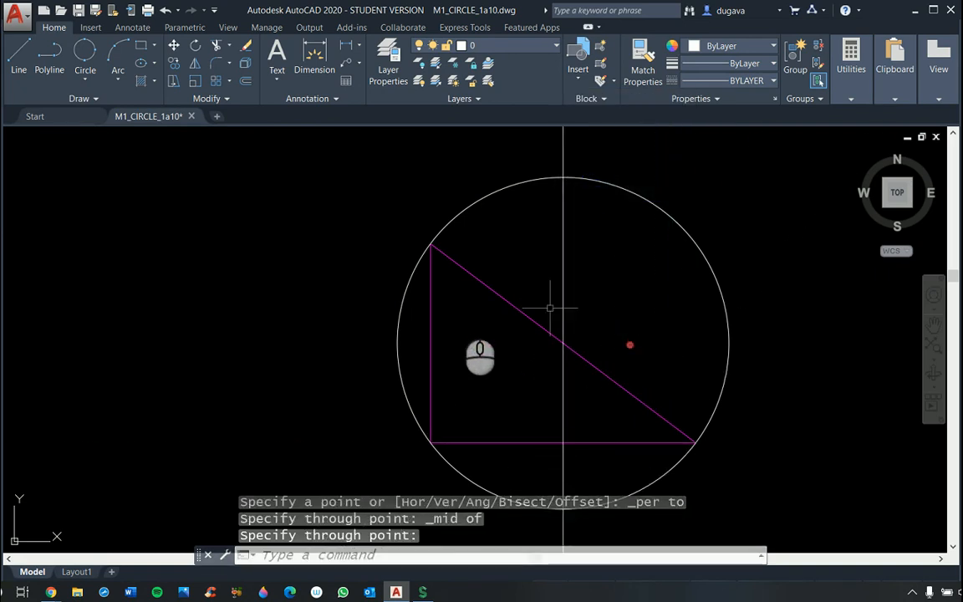
Step: Draw a second construction line perpendicular to the triangle's vertical side, passing through that side's midpoint
right_click(263, 337)
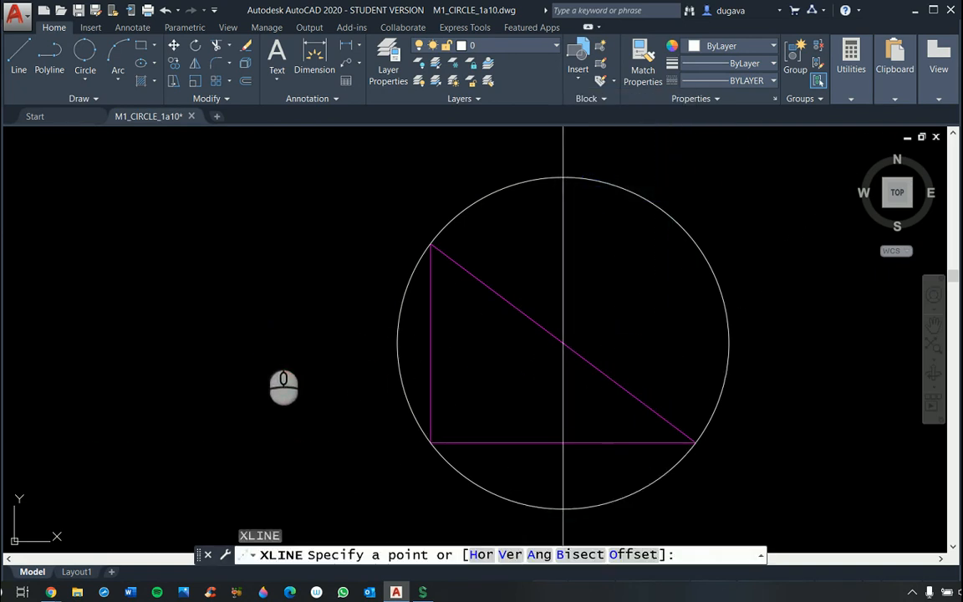
shift+right_click(264, 343)
click(335, 238)
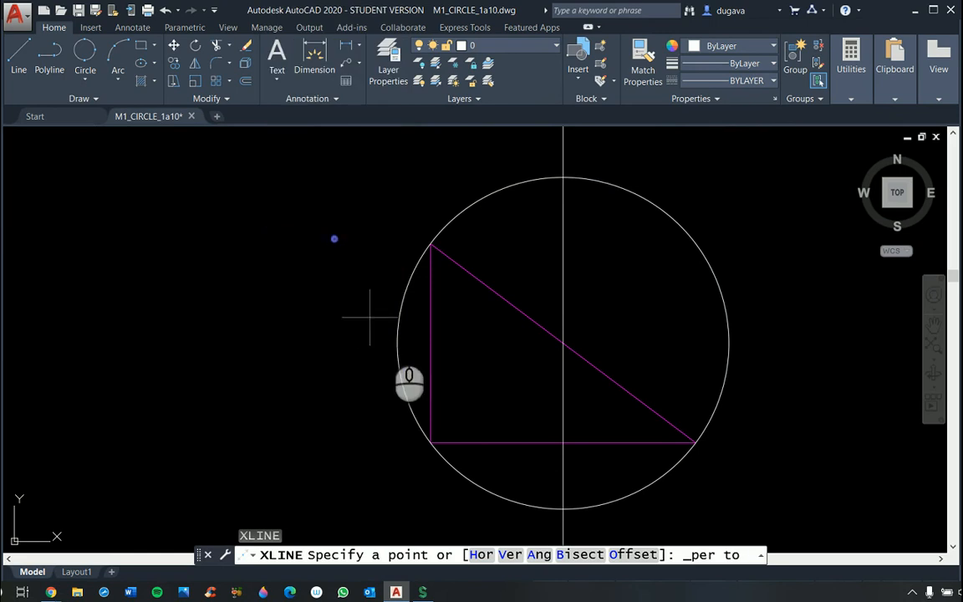
click(429, 352)
shift+right_click(428, 344)
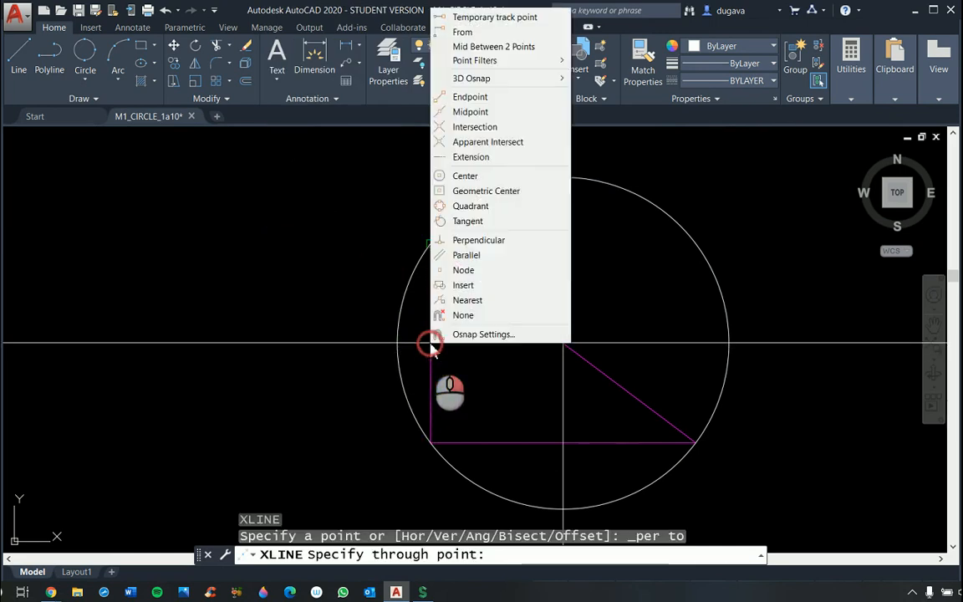
click(470, 112)
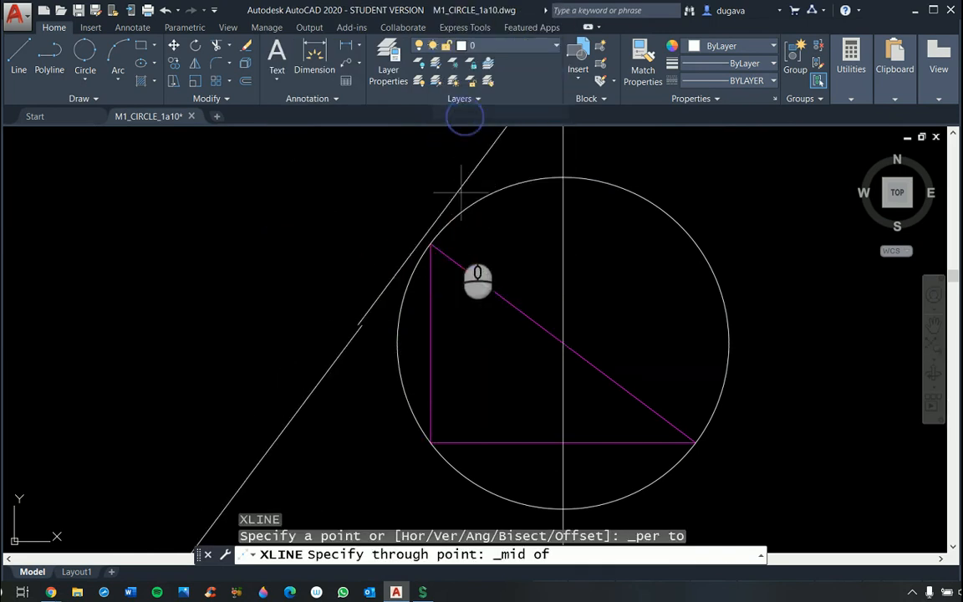
click(428, 358)
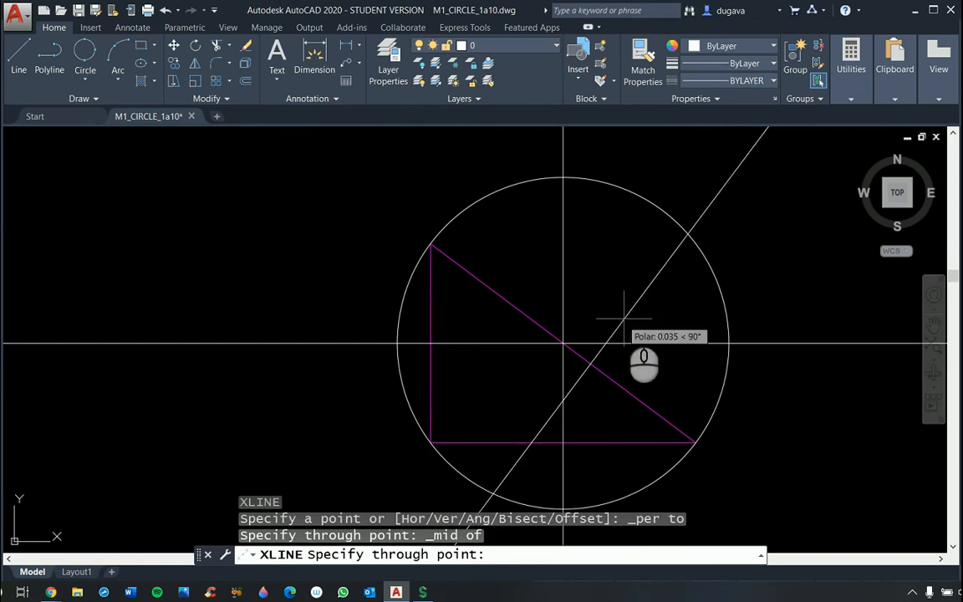
key(Escape)
Step: Erase the white circle around the triangle, keeping the two construction lines
click(730, 223)
click(664, 271)
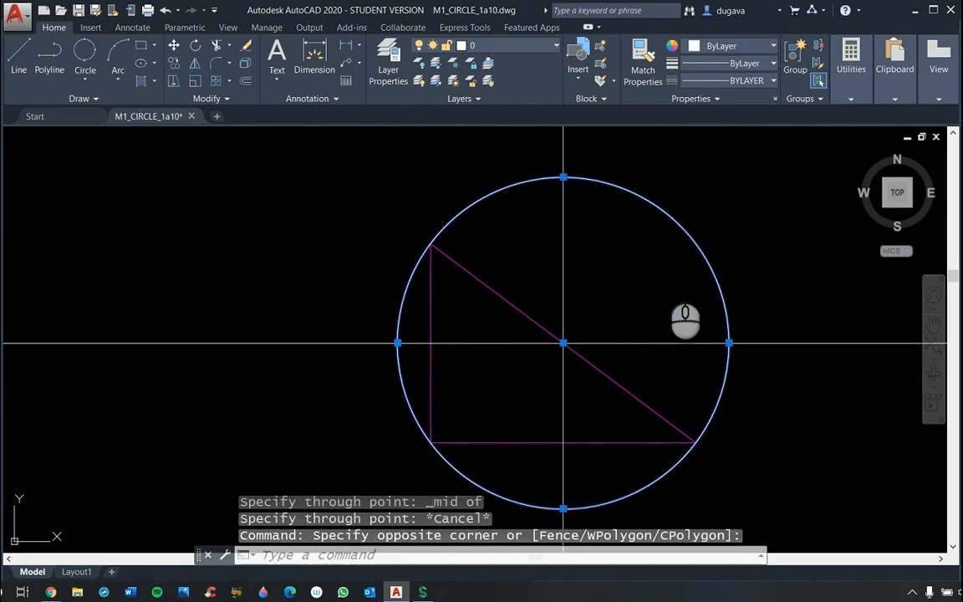
key(Delete)
scroll(543, 334, up, 5)
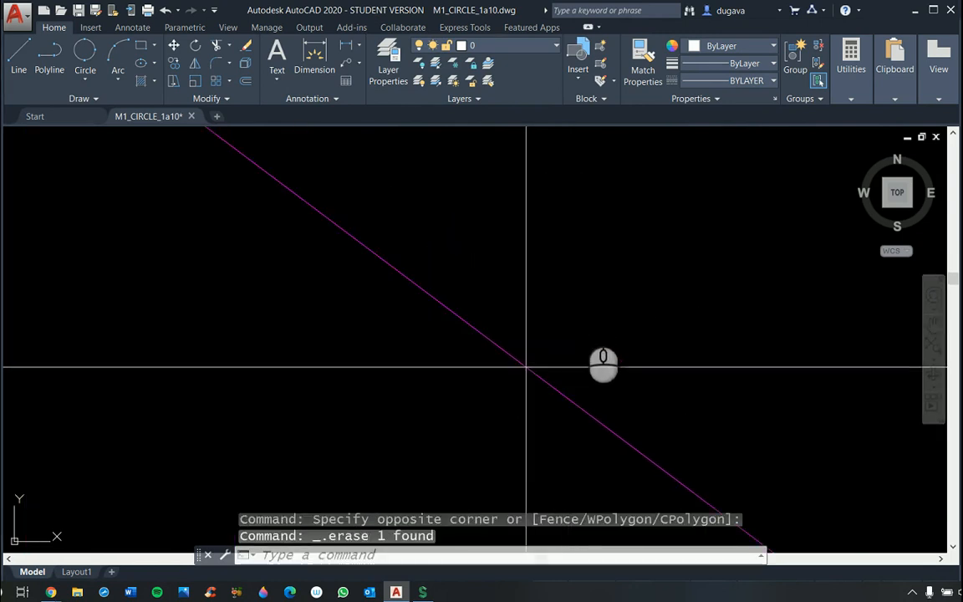
scroll(549, 344, down, 5)
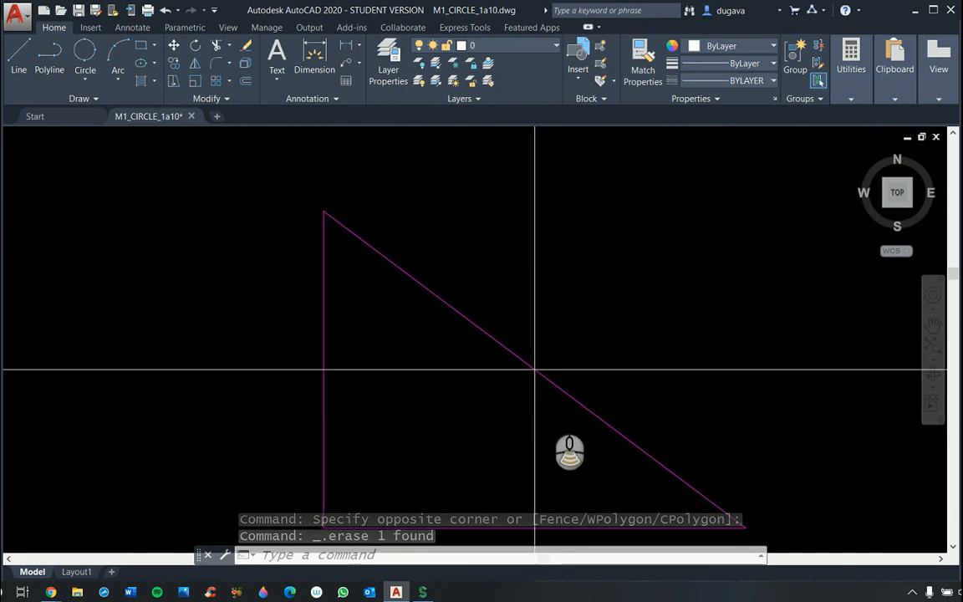
key(Escape)
Step: Draw a circle centered on the intersection of the two construction lines, with its radius reaching the triangle's upper corner
scroll(544, 404, up, 2)
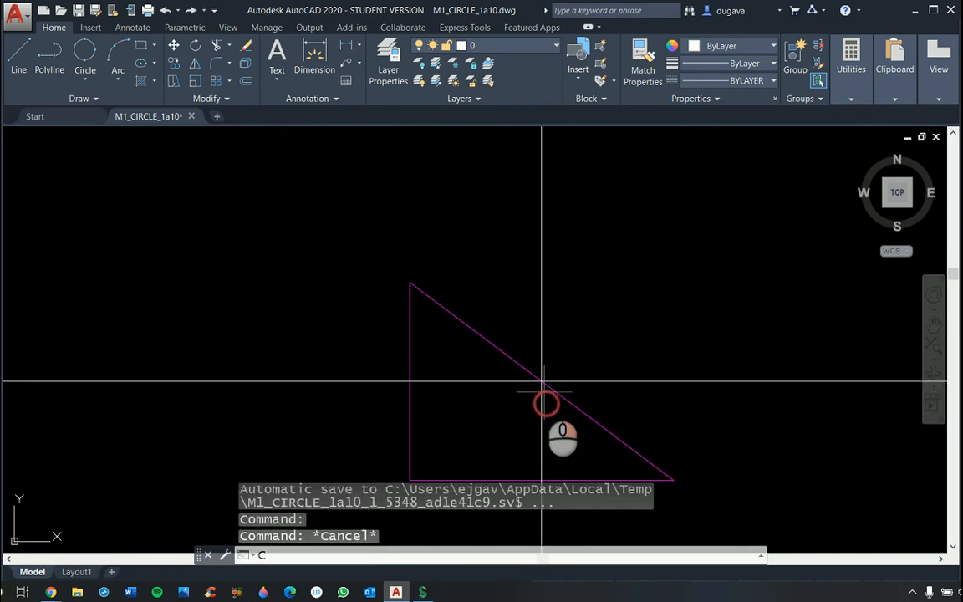
key(Return)
click(542, 382)
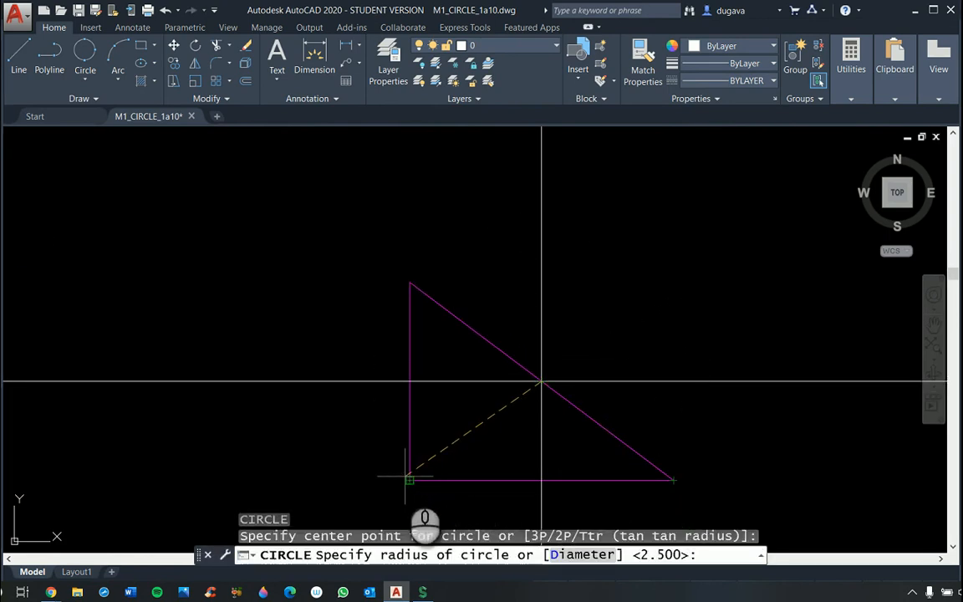
click(409, 282)
scroll(551, 393, down, 3)
scroll(539, 405, up, 2)
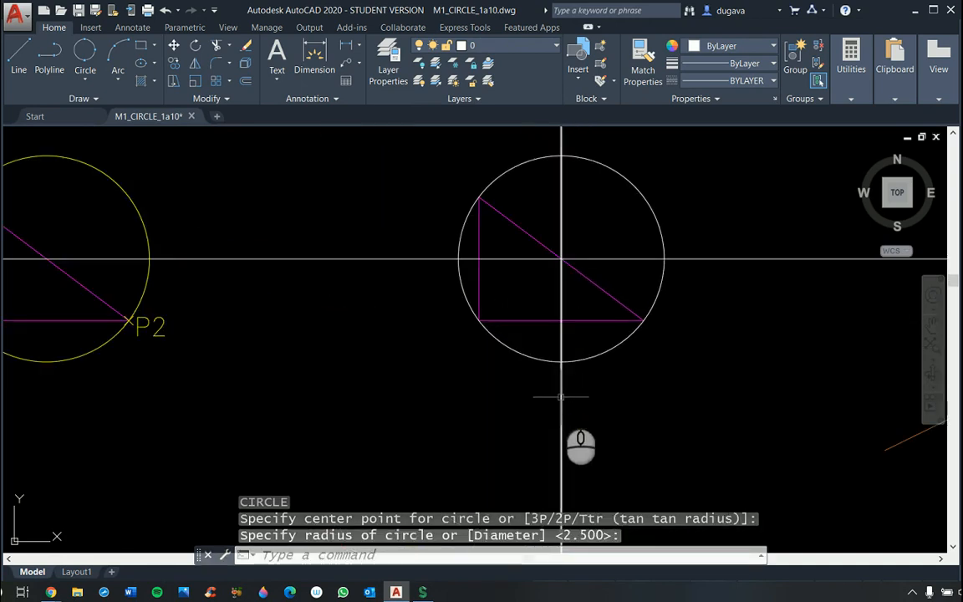
Step: Erase the horizontal construction line that crosses the orange and yellow diagonal lines
scroll(585, 267, down, 5)
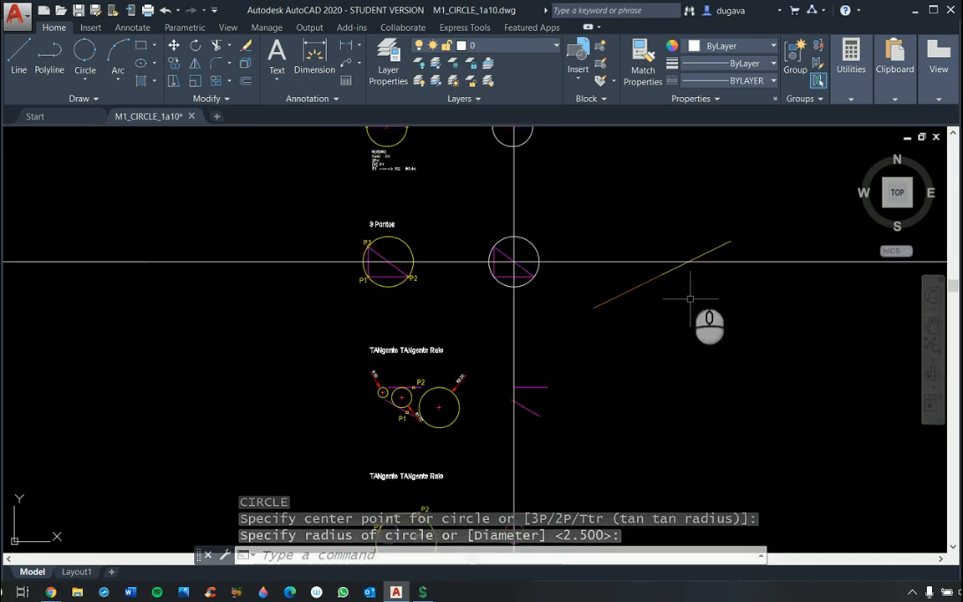
scroll(561, 243, up, 5)
click(559, 200)
click(466, 241)
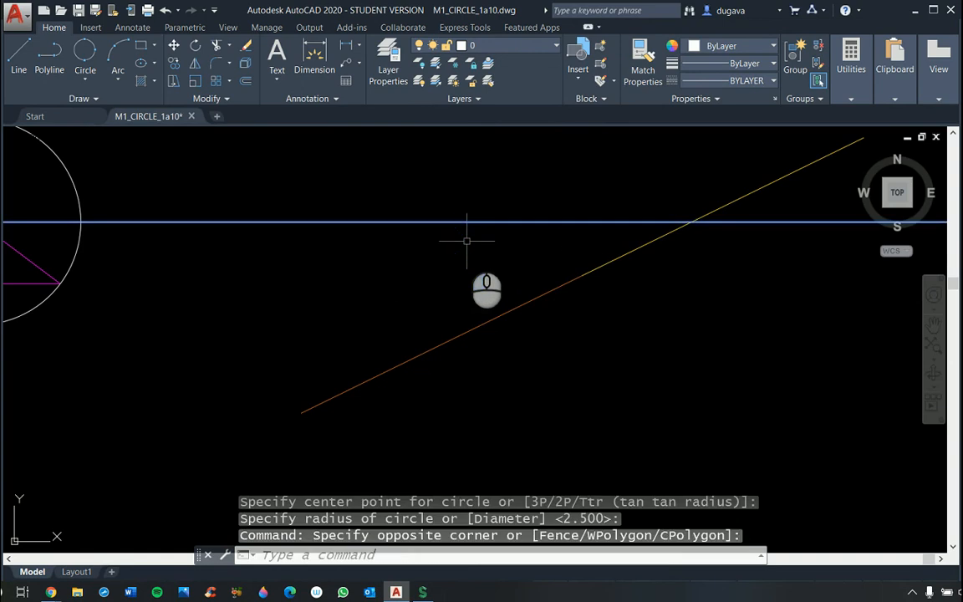
key(Delete)
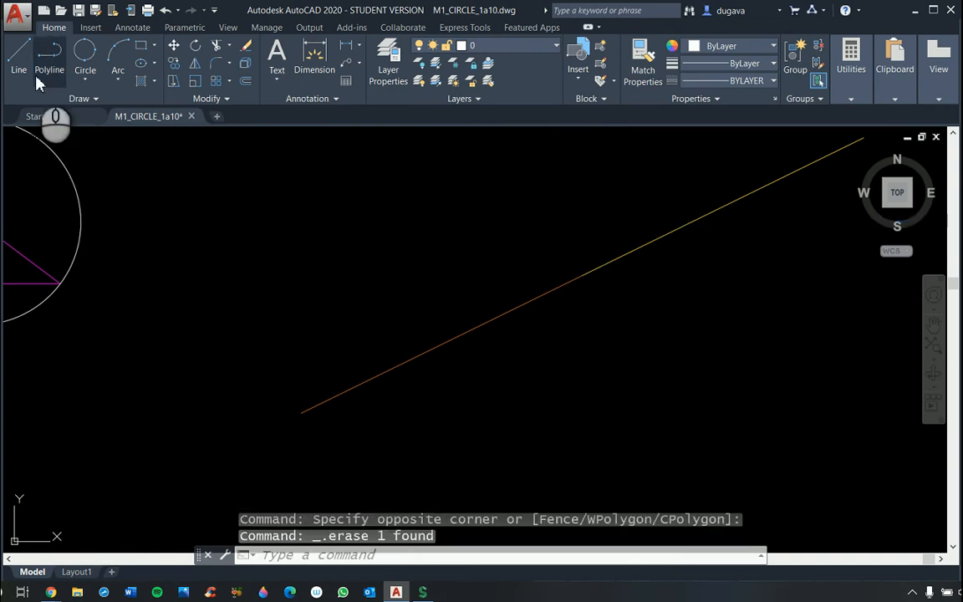
Step: Draw a construction line perpendicular to the orange diagonal line, passing through its midpoint
text(XL)
key(Return)
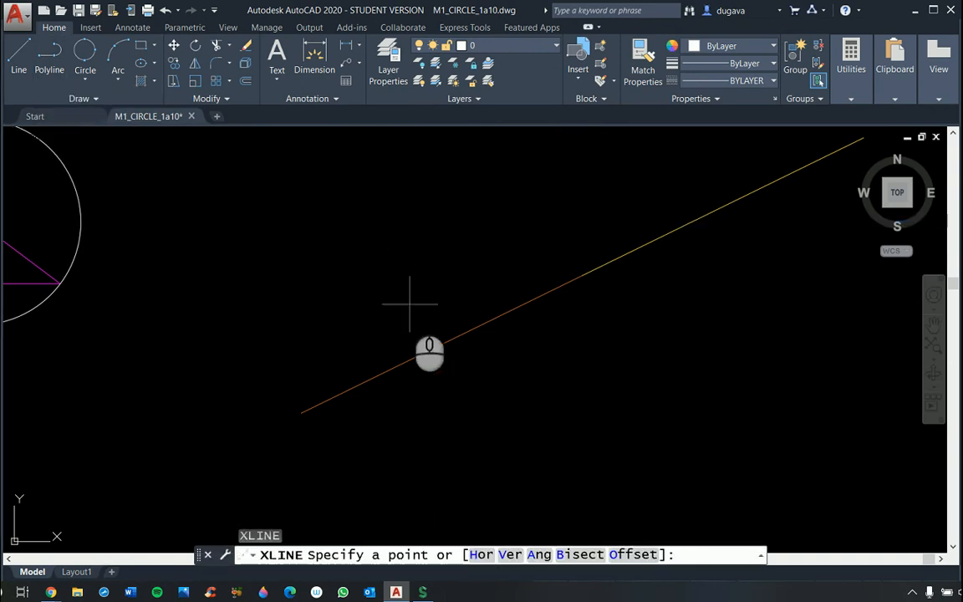
shift+right_click(438, 340)
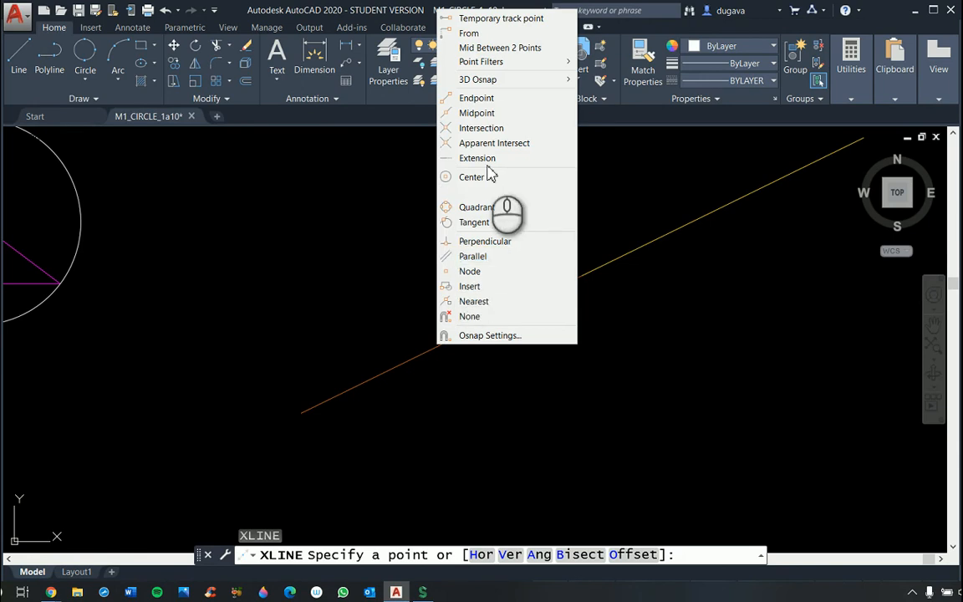
click(485, 242)
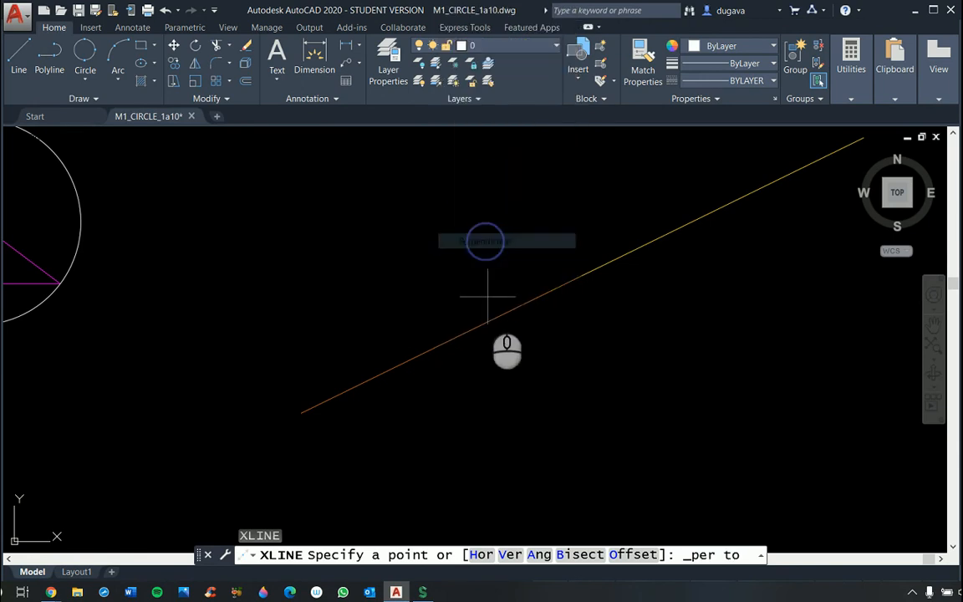
click(489, 317)
shift+right_click(380, 298)
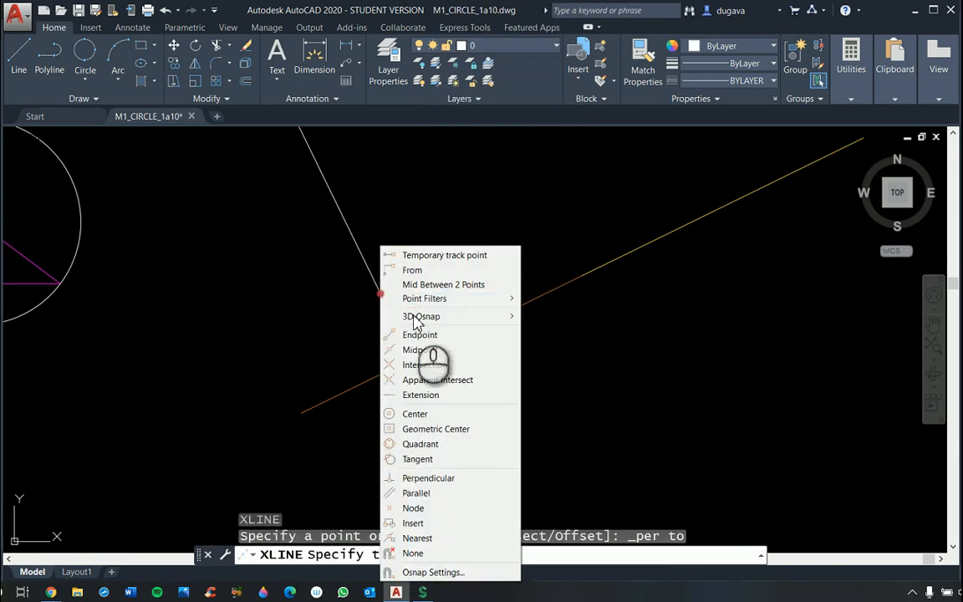
click(420, 349)
click(431, 345)
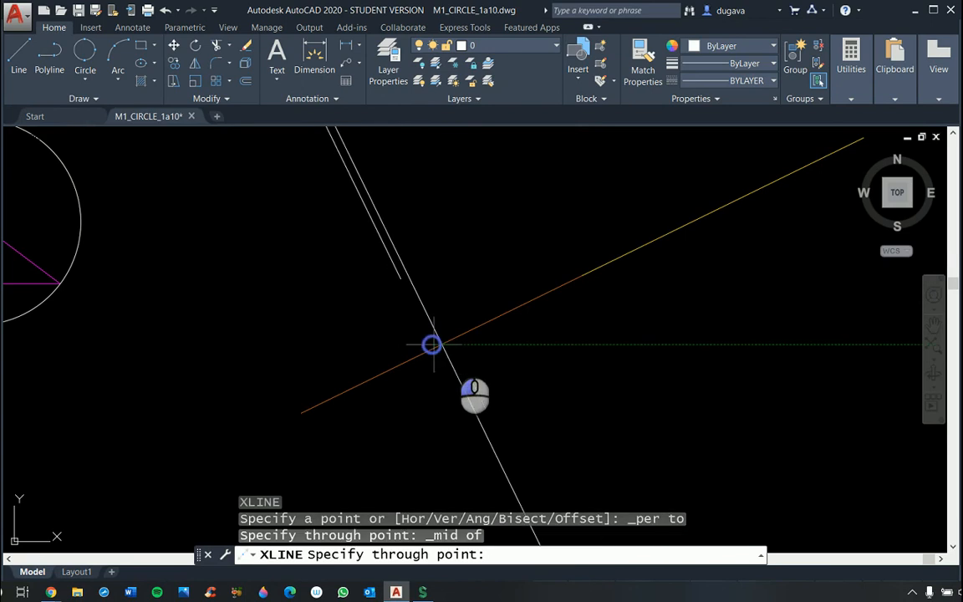
scroll(638, 346, down, 3)
scroll(695, 318, up, 4)
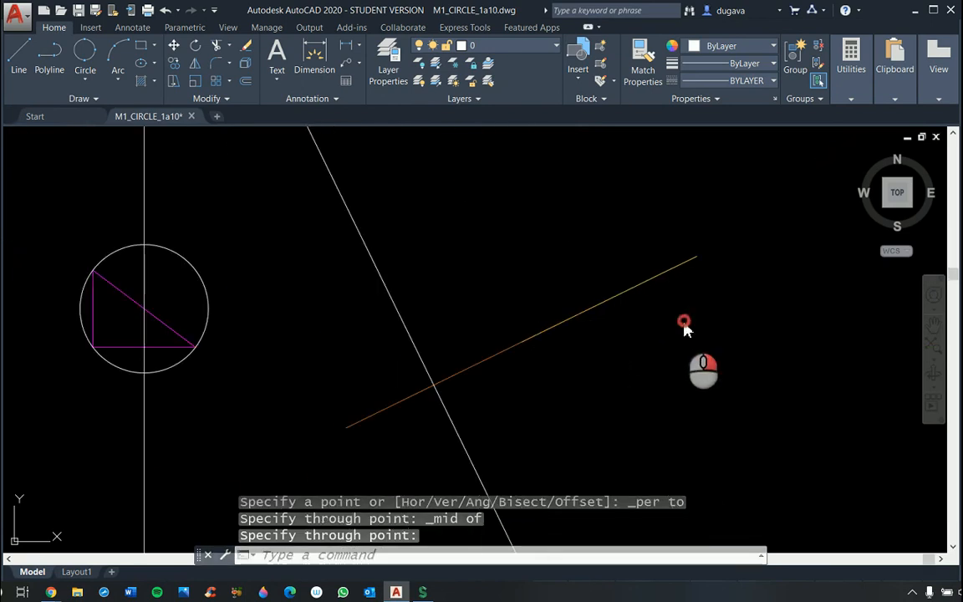
Step: Draw another construction line perpendicular to the yellow diagonal line, passing through its midpoint
shift+right_click(683, 326)
click(742, 218)
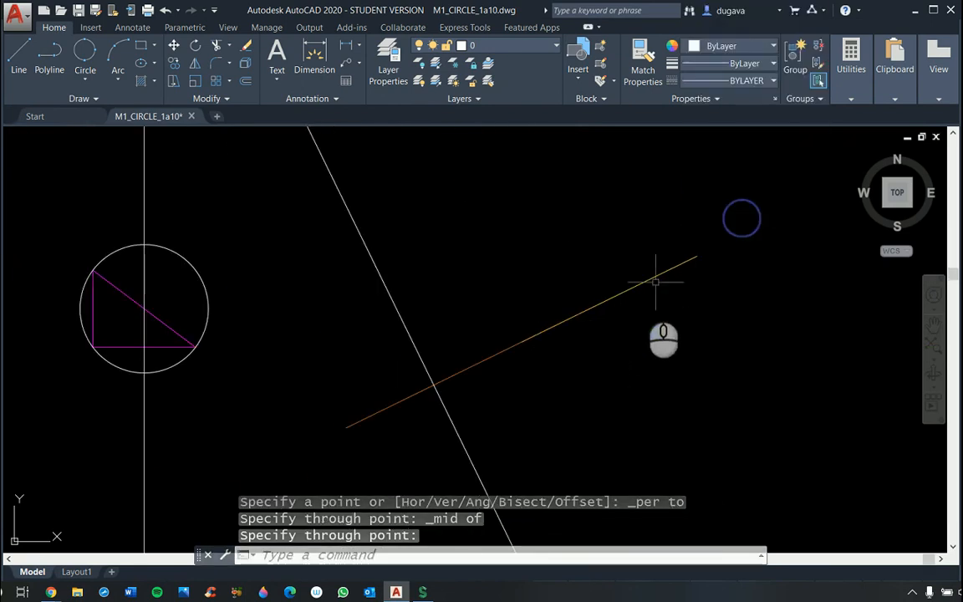
right_click(683, 296)
shift+right_click(687, 307)
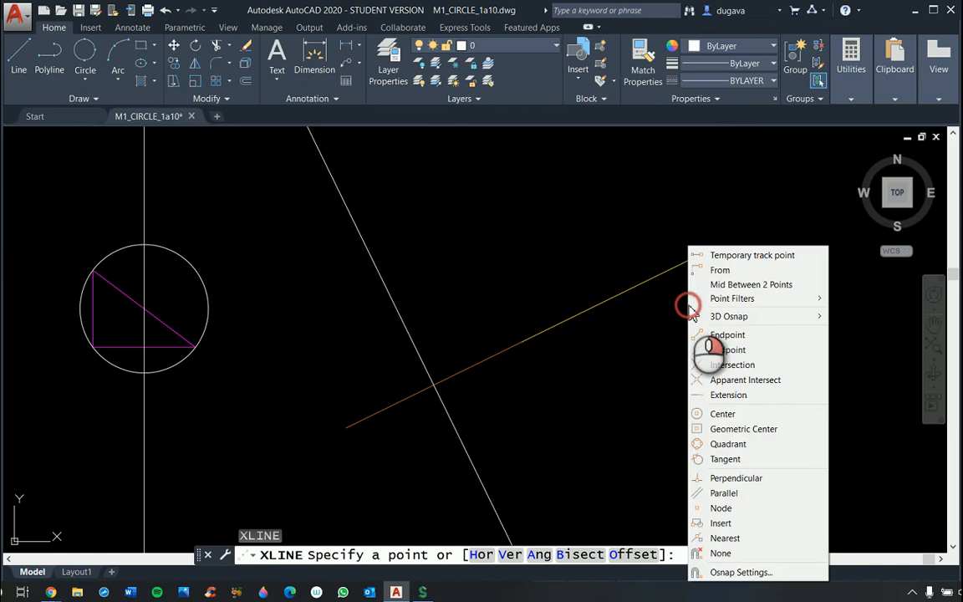
click(736, 477)
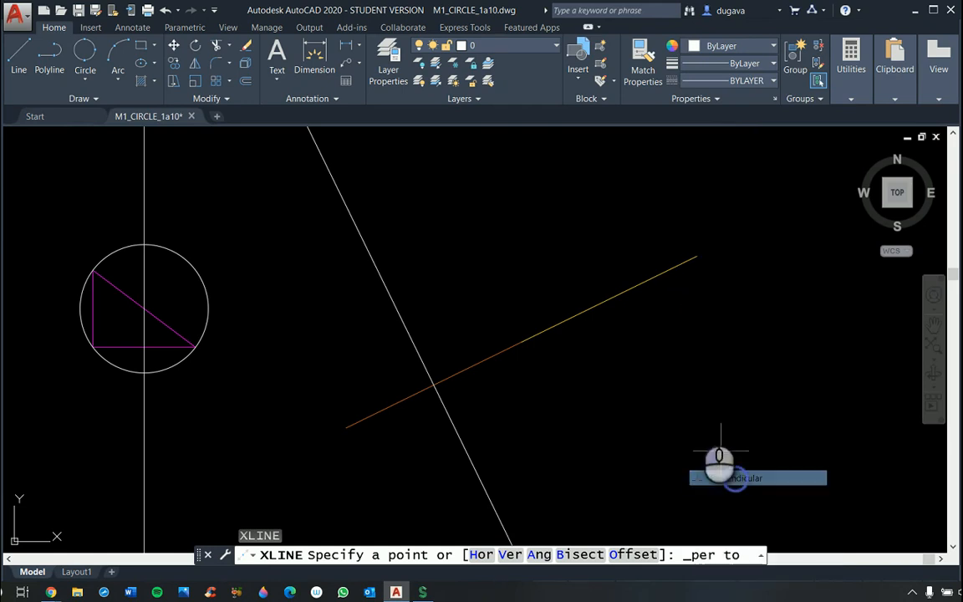
click(623, 290)
shift+right_click(629, 323)
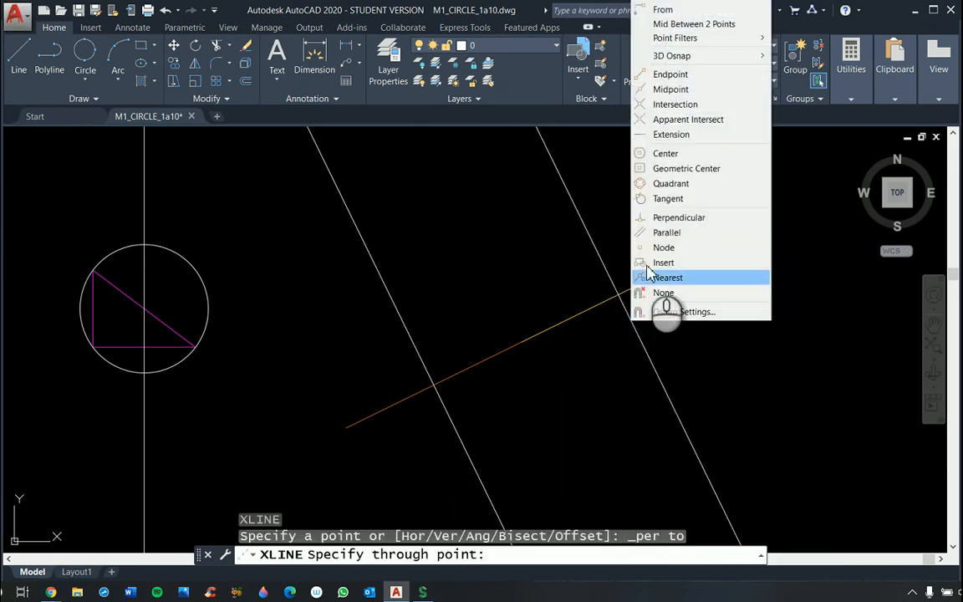
click(671, 88)
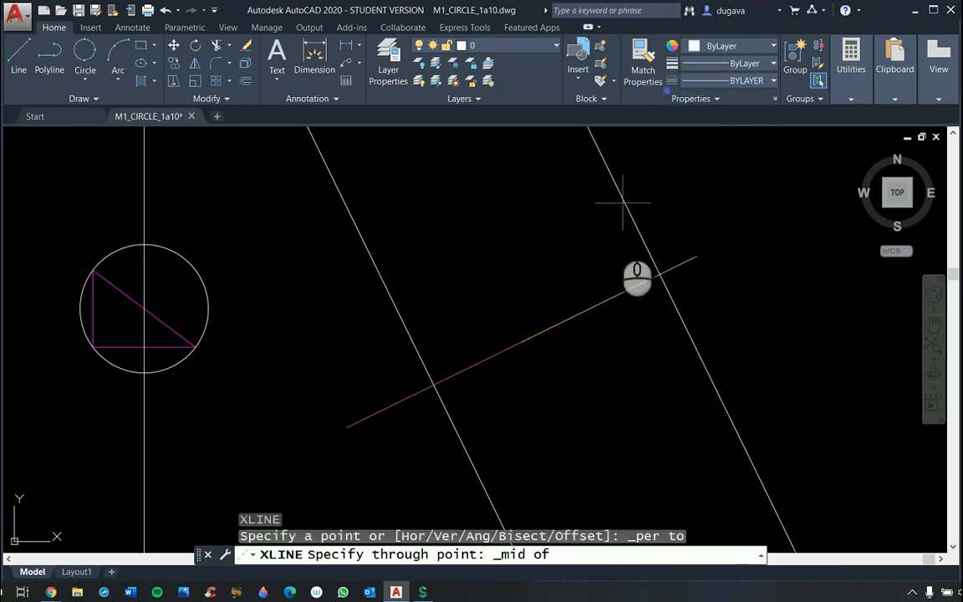
click(614, 289)
key(Return)
Step: Examine the two construction lines perpendicular to the orange and yellow collinear lines to see whether they intersect anywhere
scroll(651, 359, down, 8)
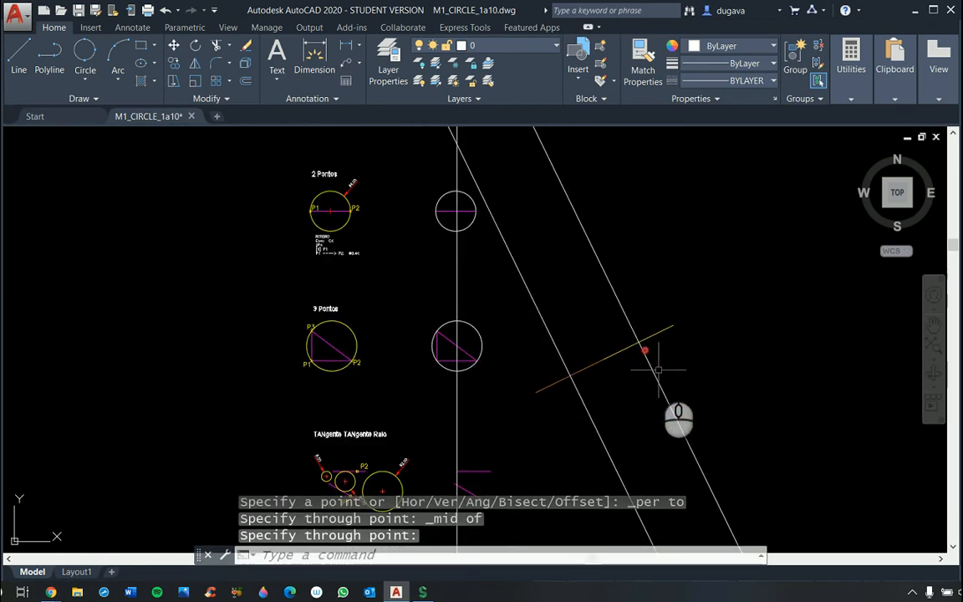
scroll(658, 370, up, 4)
click(618, 359)
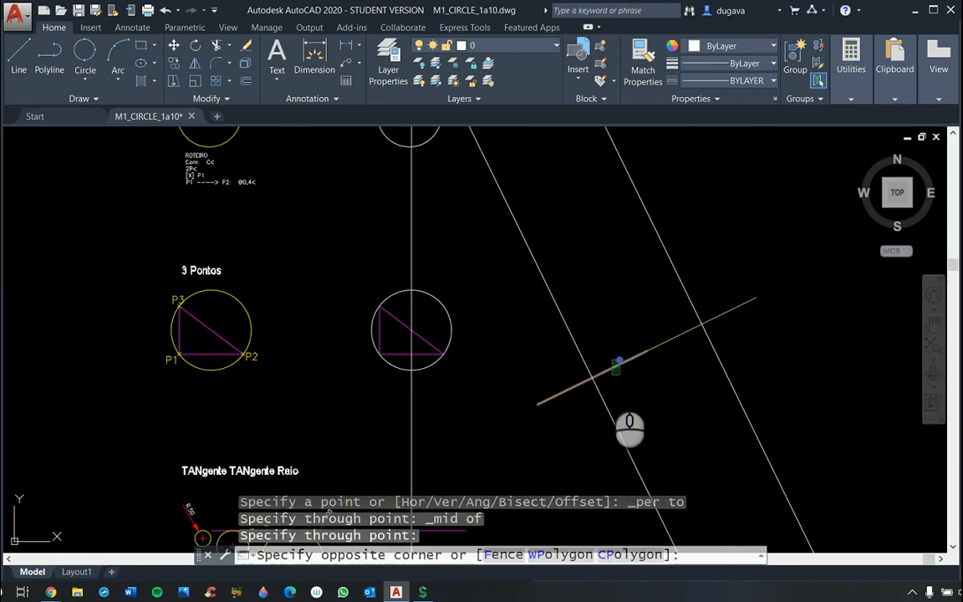
click(610, 376)
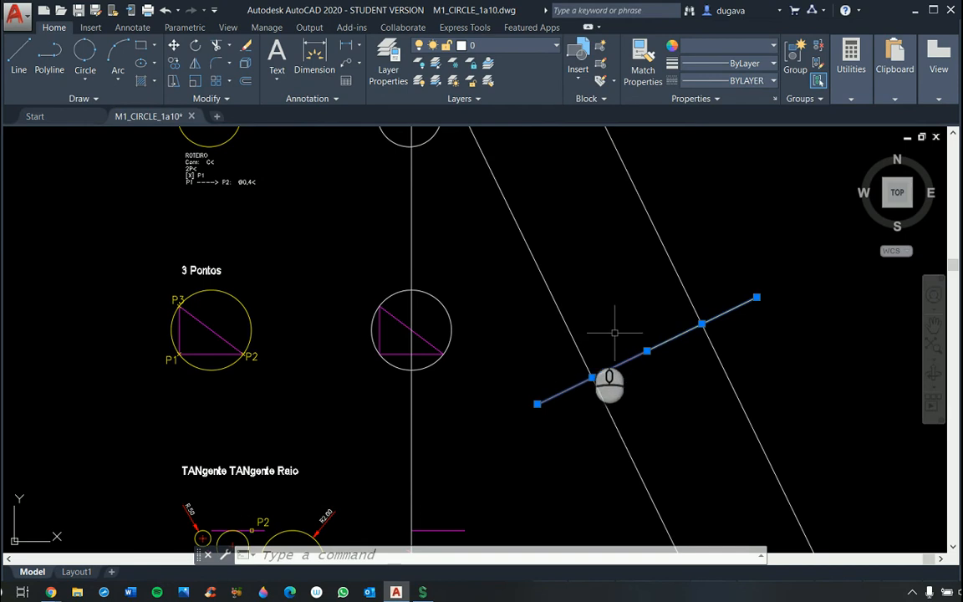
scroll(654, 308, down, 6)
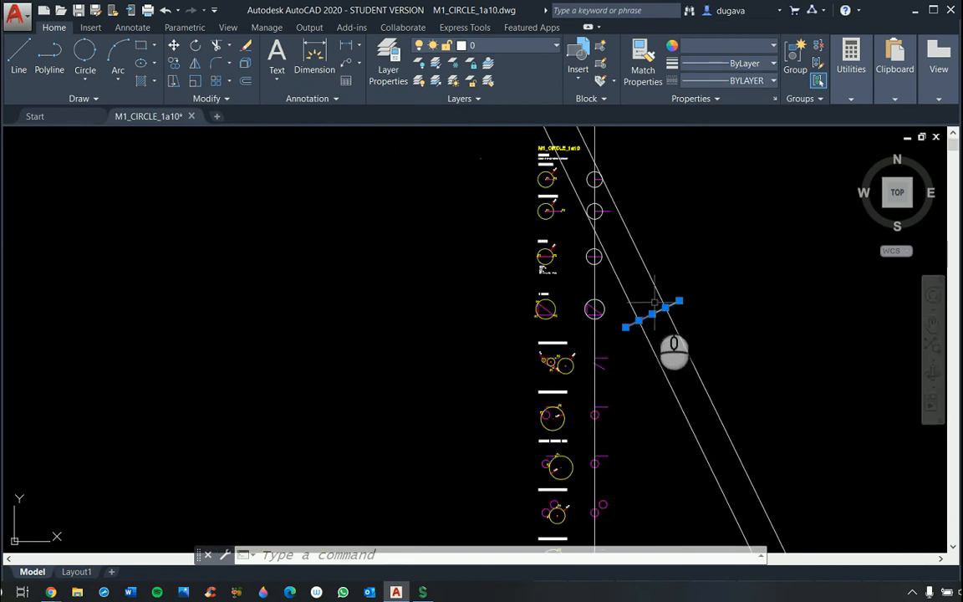
scroll(654, 304, up, 8)
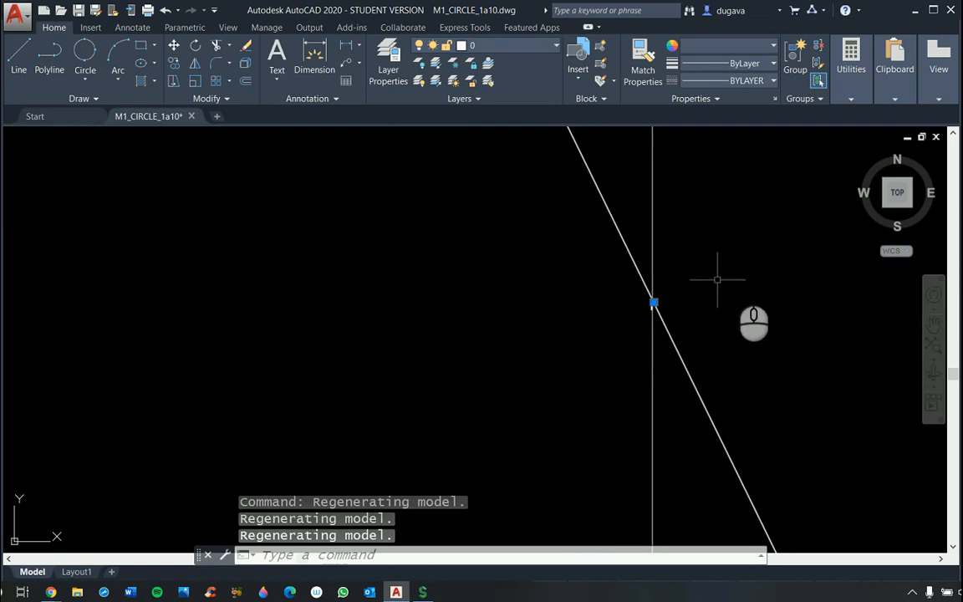
key(Escape)
scroll(618, 307, down, 10)
scroll(621, 338, up, 6)
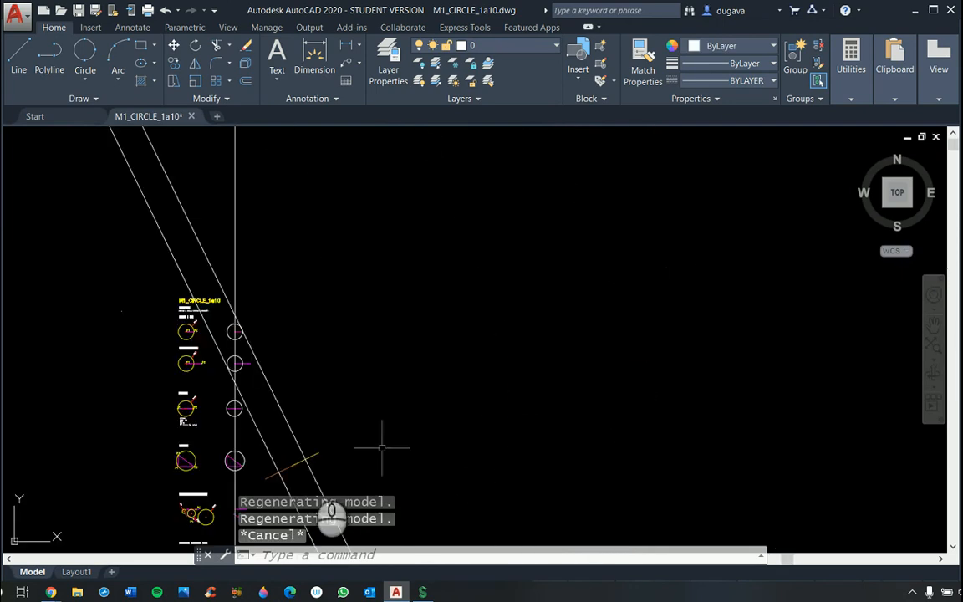
Step: Erase the two slanted construction lines that are perpendicular to the orange and yellow lines
key(Escape)
key(Escape)
key(Escape)
click(322, 478)
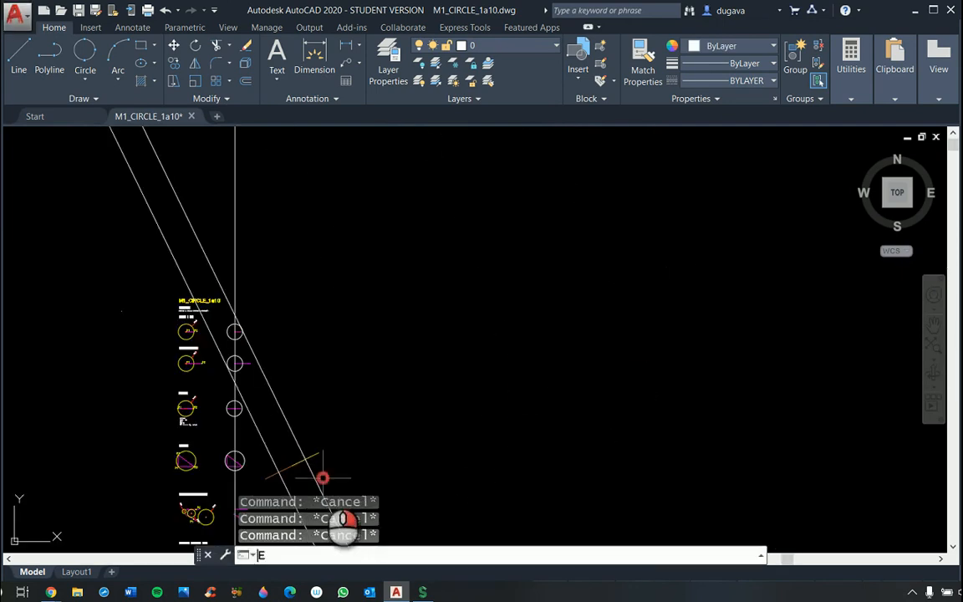
text(E)
key(Return)
click(338, 475)
click(292, 508)
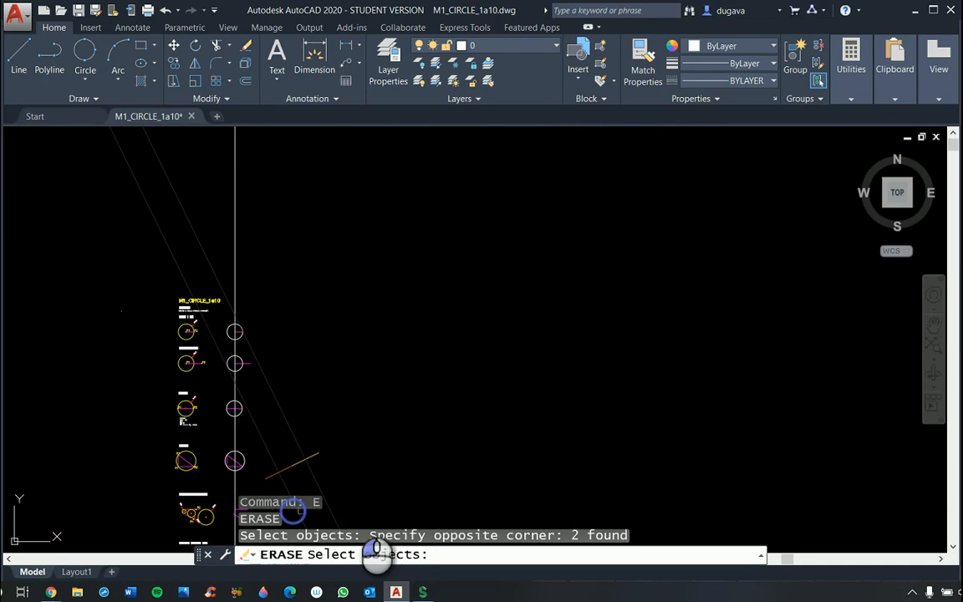
right_click(357, 504)
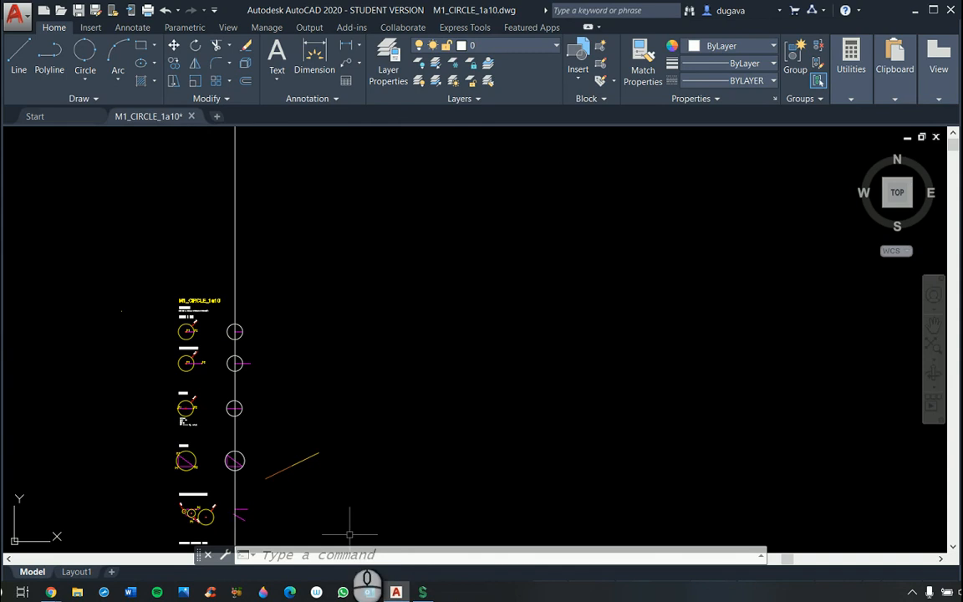
Step: Delete the orange and yellow diagonal lines together with the vertical construction line through the circles
click(336, 525)
click(282, 461)
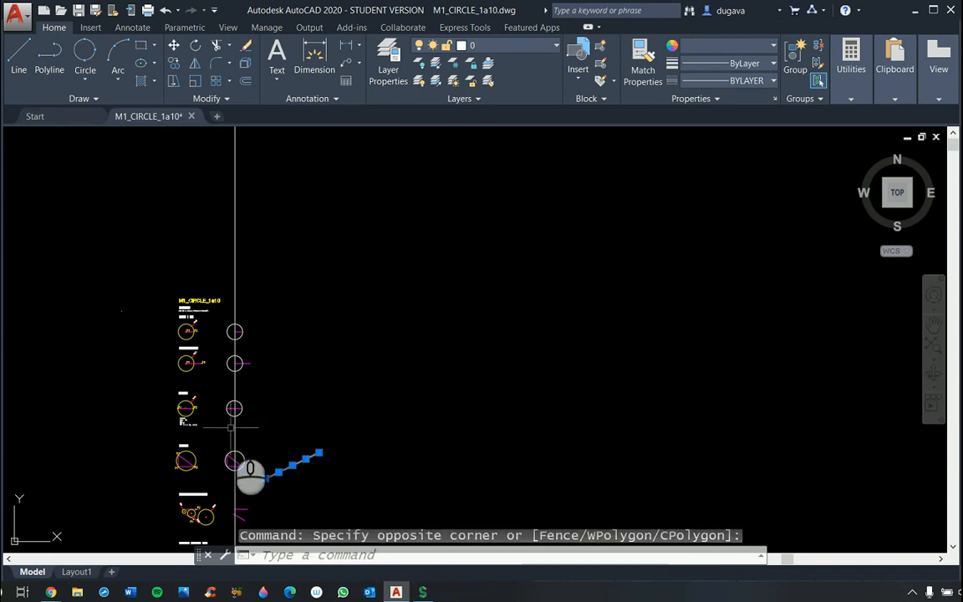
click(235, 427)
click(235, 429)
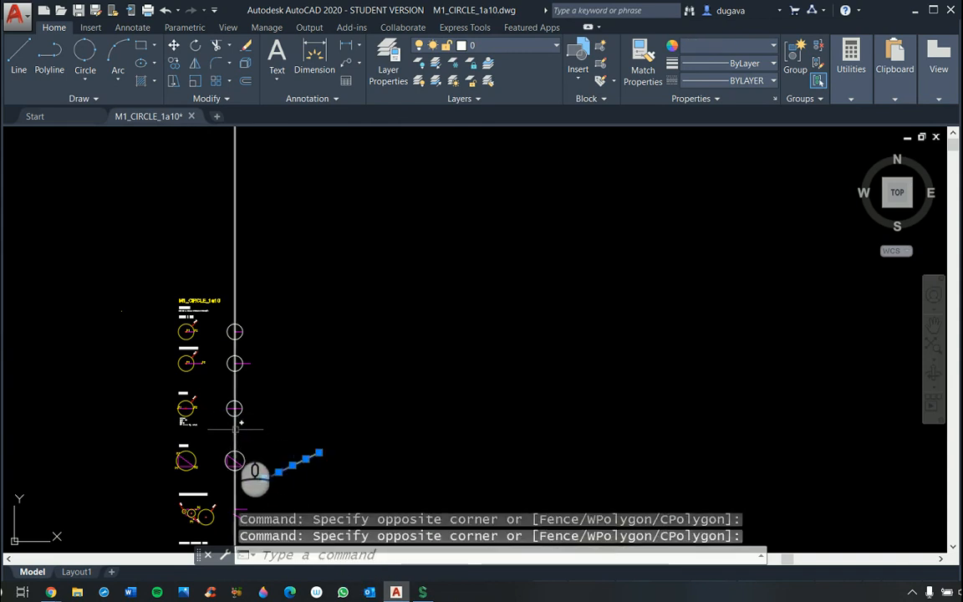
key(Delete)
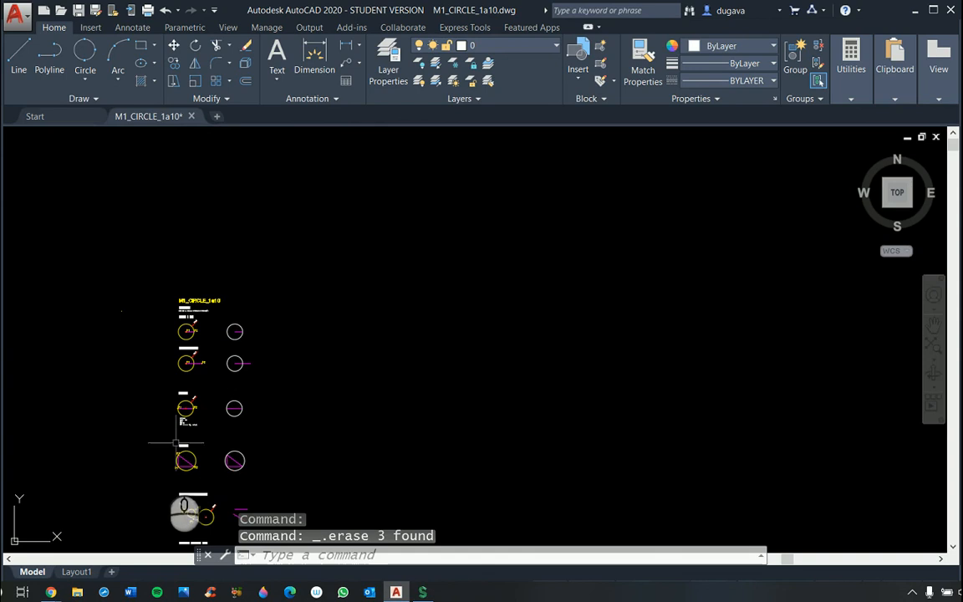
Step: In the TANgente TANgente Raio exercise, draw a Tan, Tan, Radius circle of radius 1 touching the slanted and horizontal magenta lines
scroll(223, 451, up, 5)
scroll(294, 343, down, 8)
scroll(260, 402, up, 8)
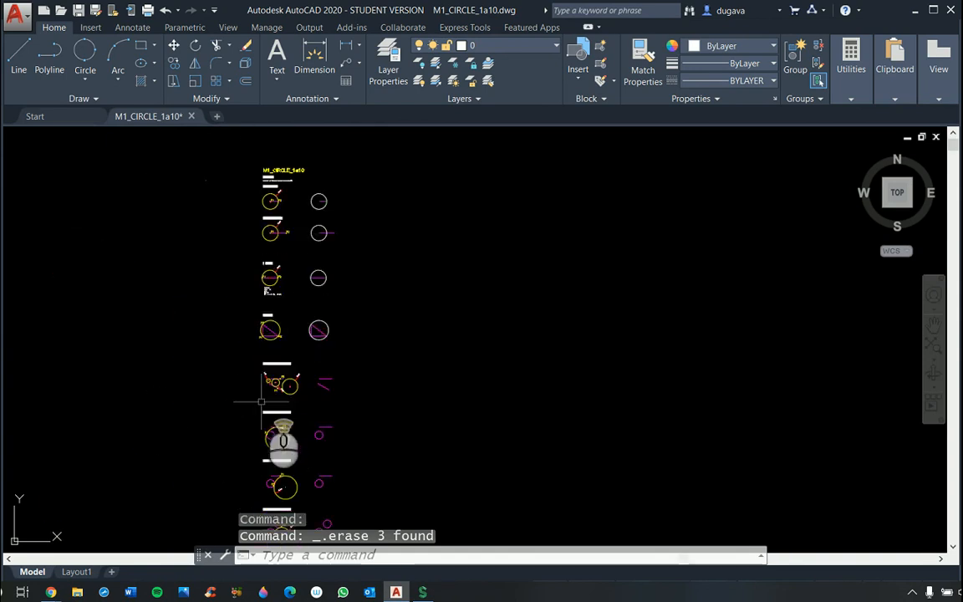
scroll(469, 281, up, 4)
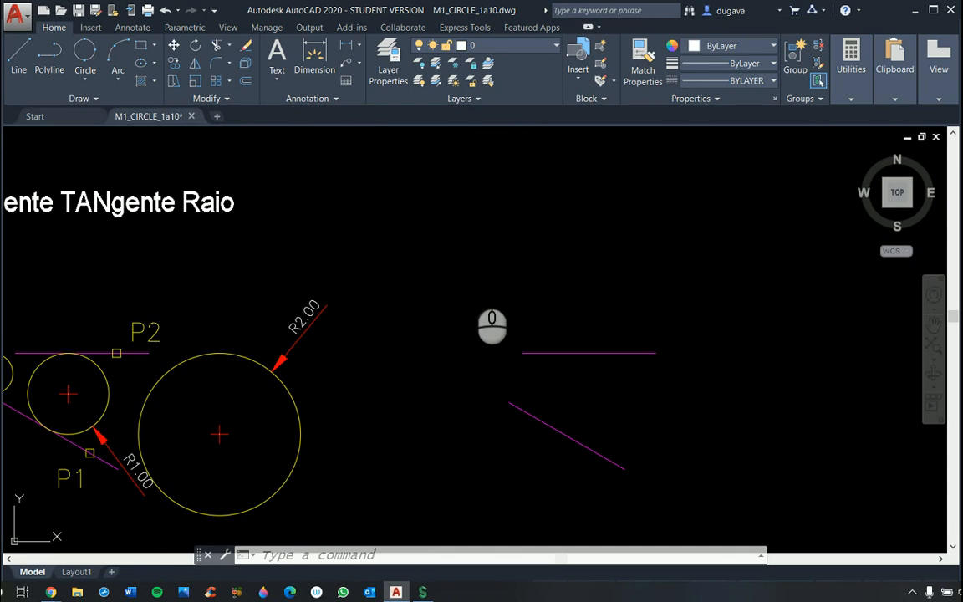
scroll(491, 326, down, 4)
scroll(308, 326, up, 4)
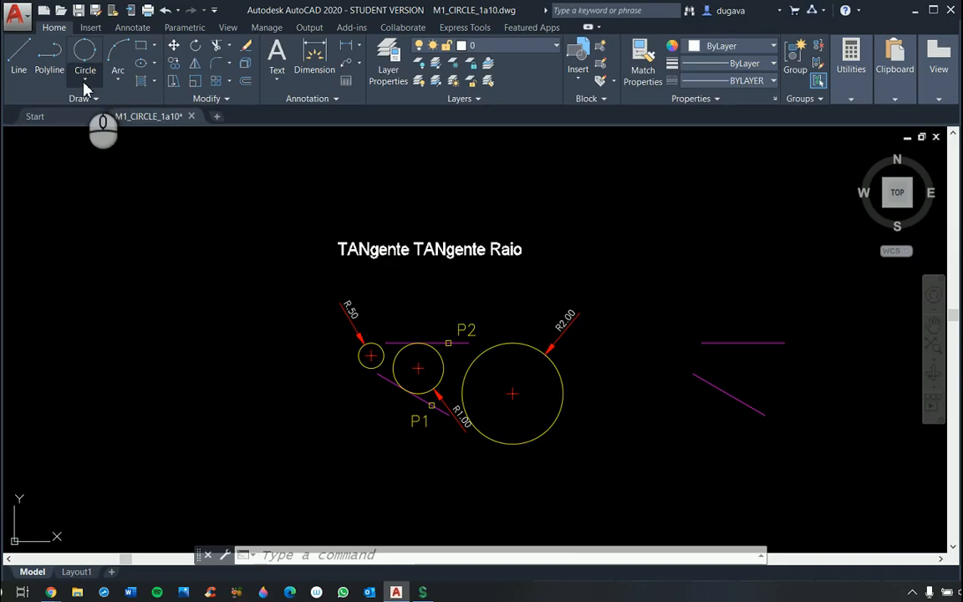
click(85, 81)
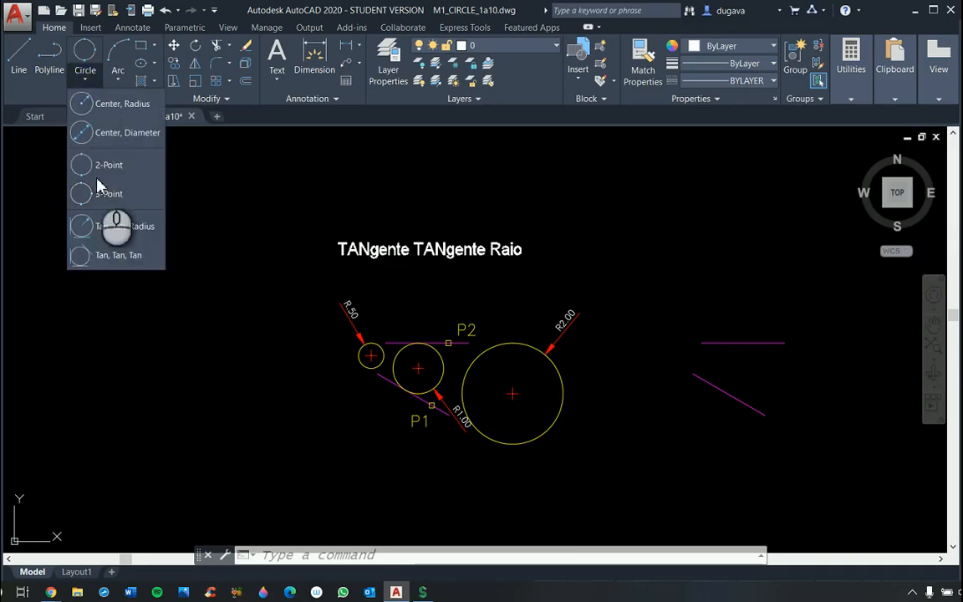
click(101, 227)
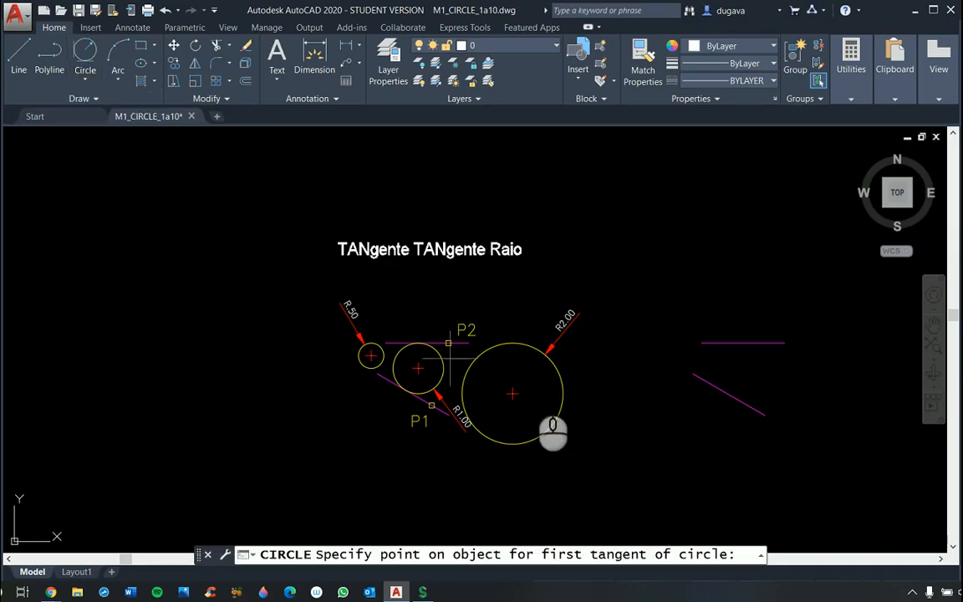
click(752, 408)
click(758, 339)
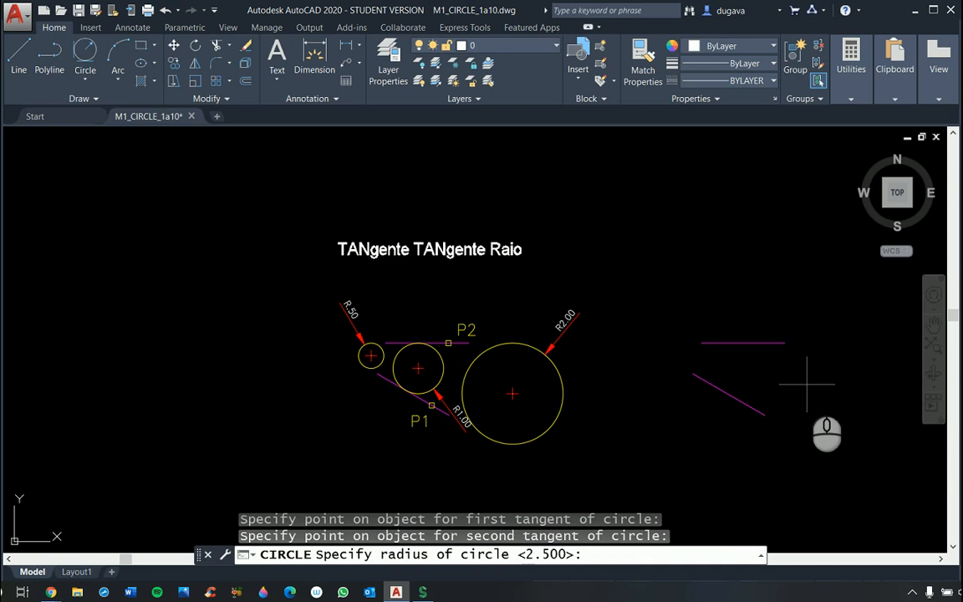
text(1)
key(Return)
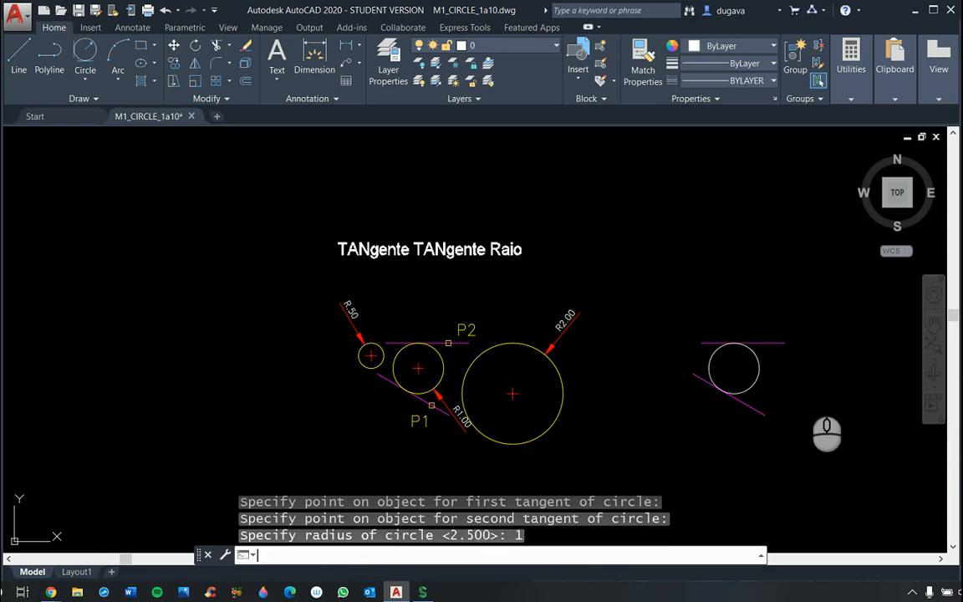
Step: Inspect up close where the new circle touches the horizontal and slanted magenta lines
scroll(753, 346, up, 8)
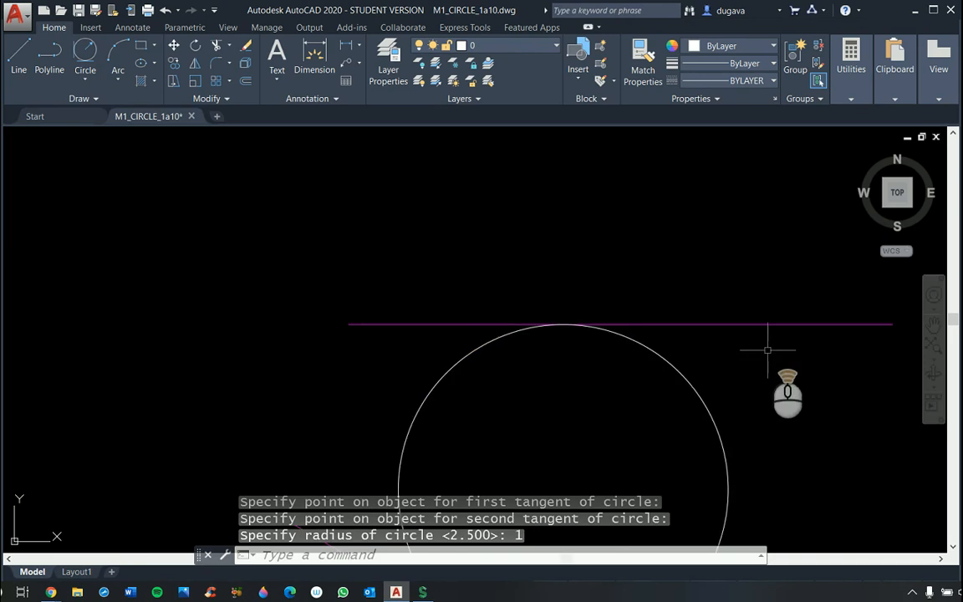
scroll(635, 341, down, 5)
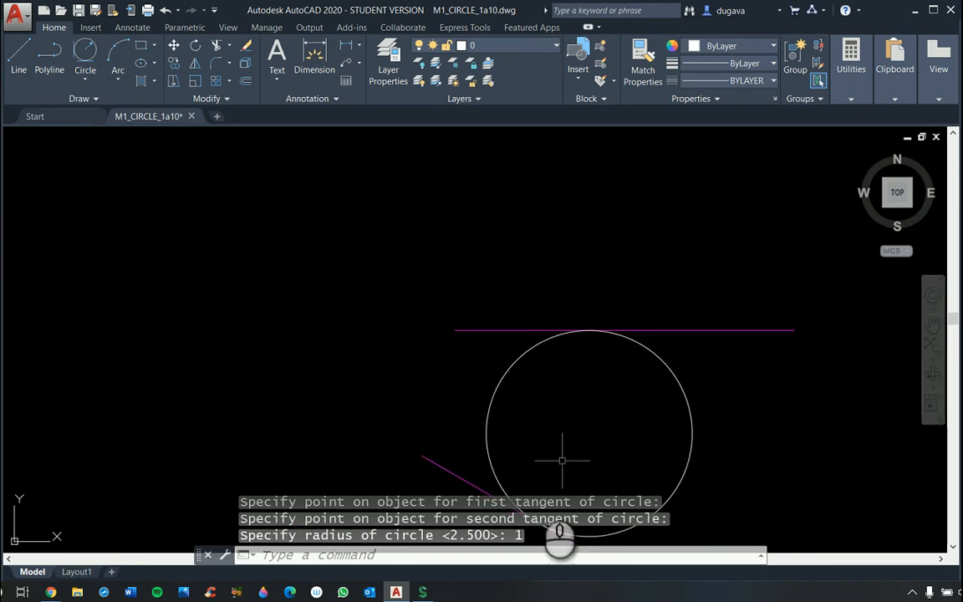
scroll(601, 412, down, 4)
scroll(601, 413, up, 8)
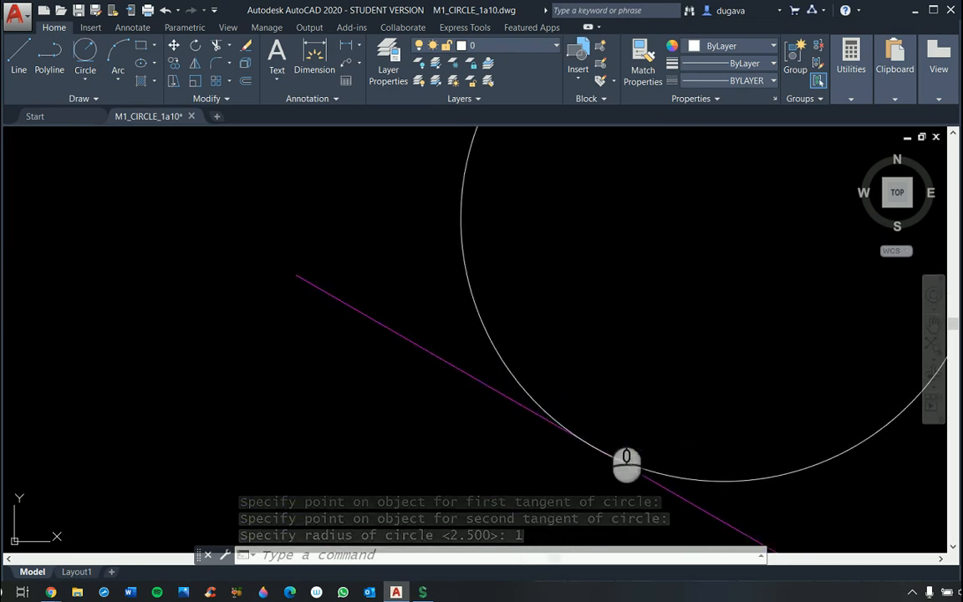
scroll(603, 409, down, 8)
scroll(675, 362, up, 2)
scroll(675, 362, down, 4)
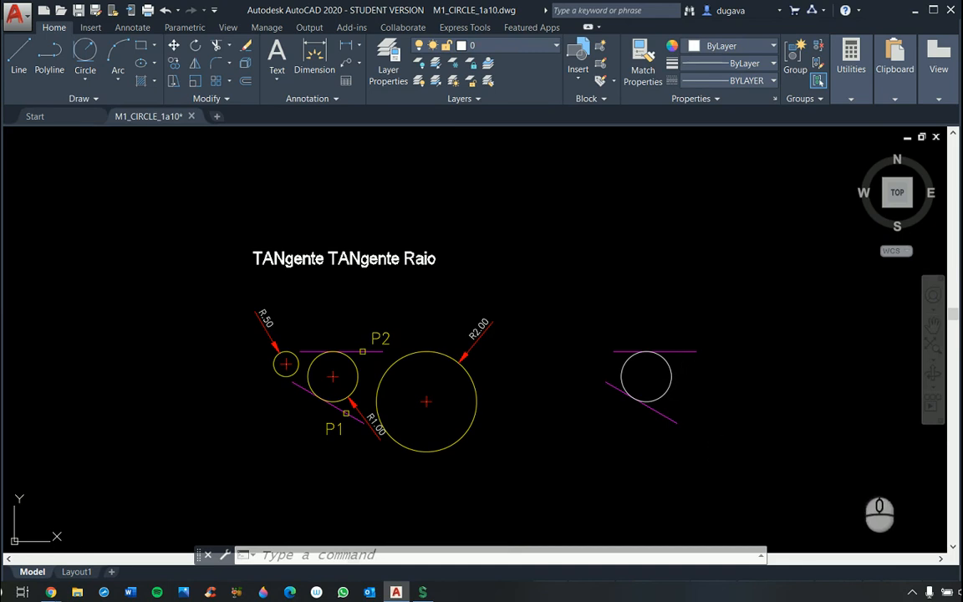
Step: Draw a second Tan, Tan, Radius circle of radius 0.5 tangent to the slanted and horizontal magenta lines
key(Escape)
click(84, 71)
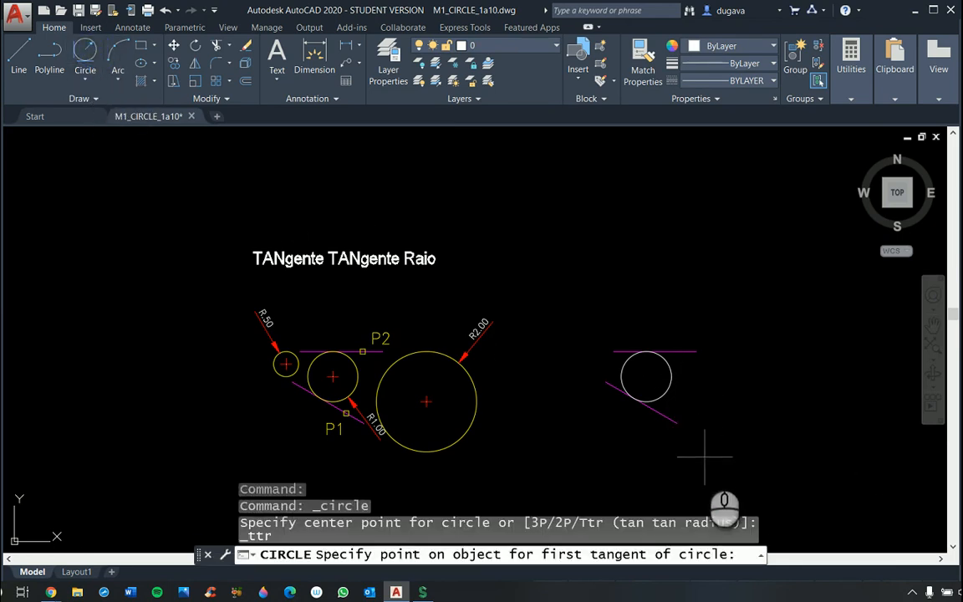
click(667, 420)
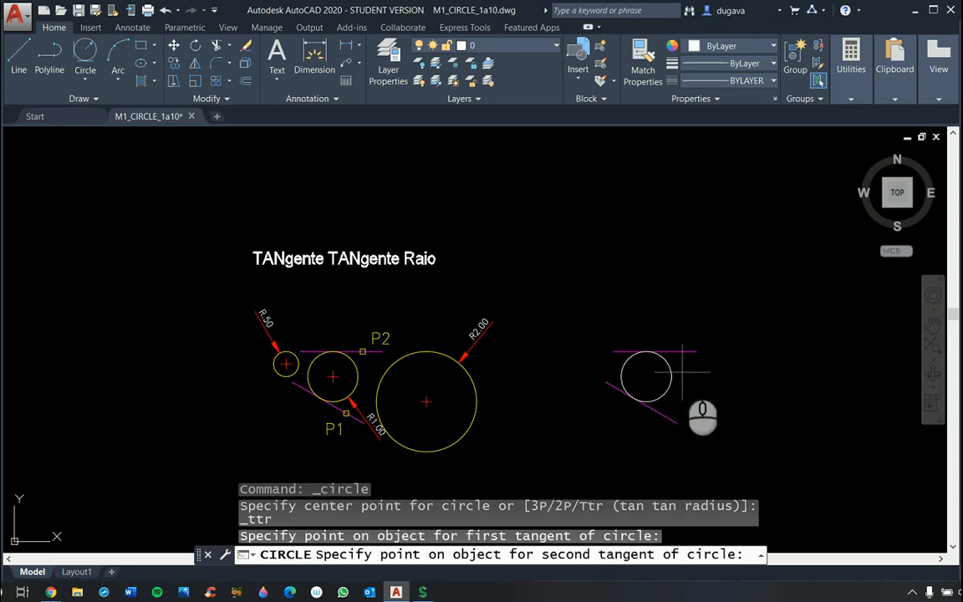
click(636, 351)
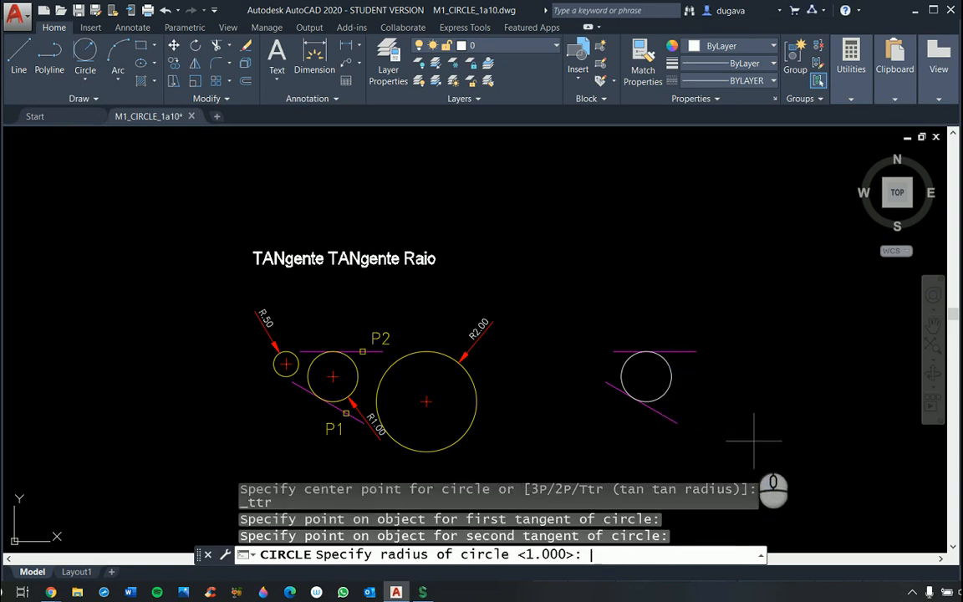
text(.5)
key(Return)
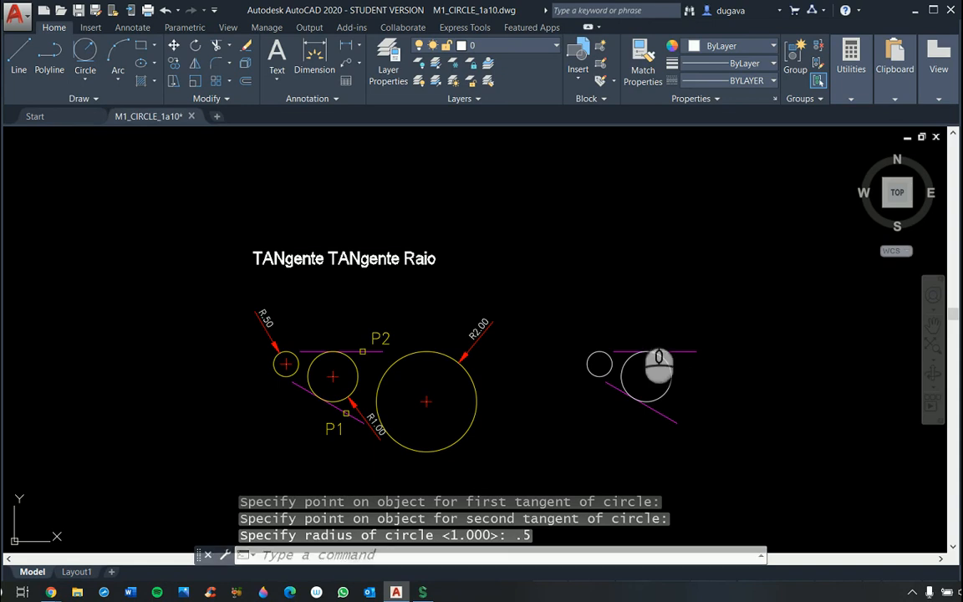
Step: Extend the slanted and horizontal magenta lines to meet the small circle, using all objects as boundary edges
scroll(580, 353, up, 6)
scroll(781, 366, up, 2)
scroll(742, 460, down, 4)
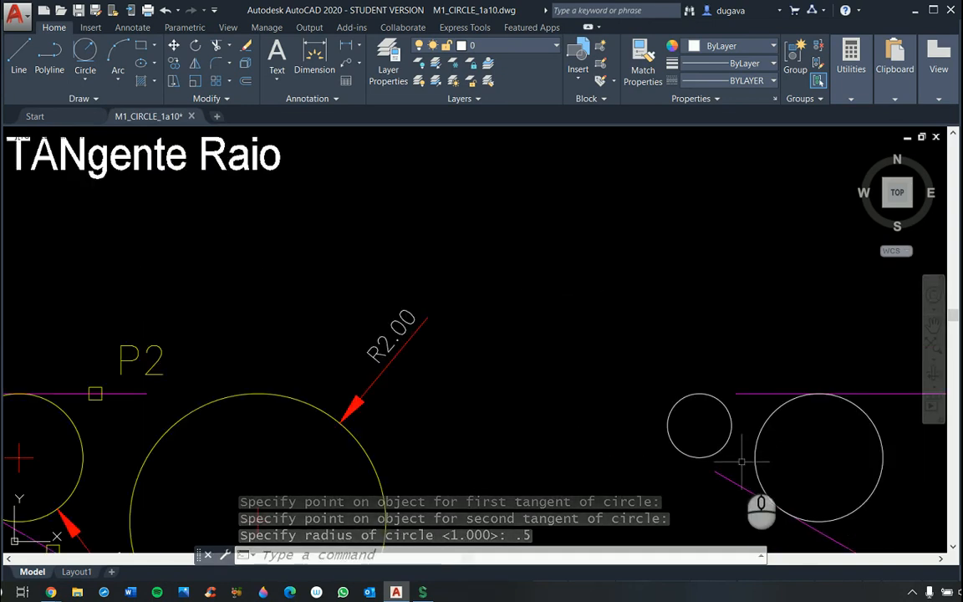
key(Escape)
key(Escape)
text(ex)
key(Return)
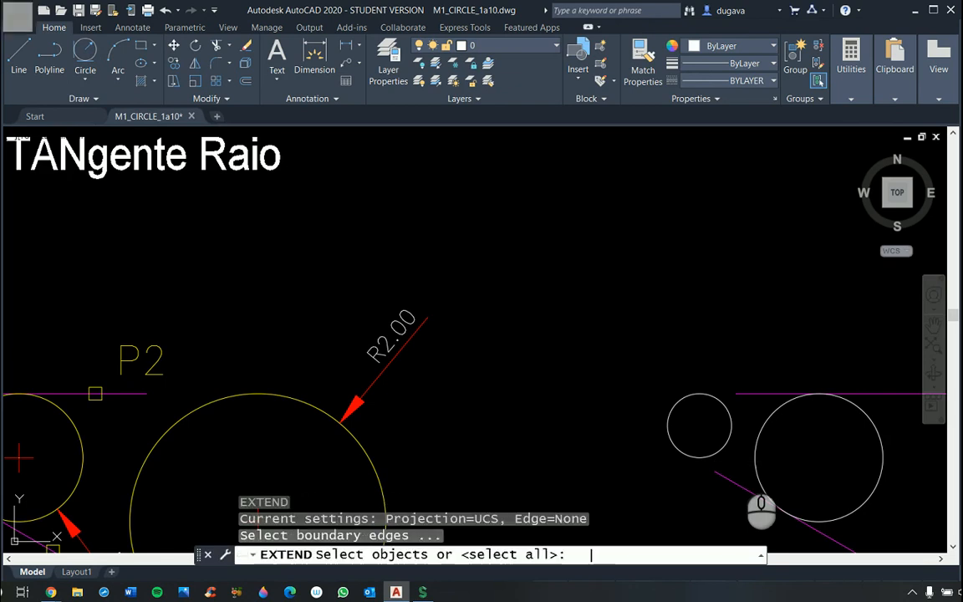
key(Return)
click(727, 478)
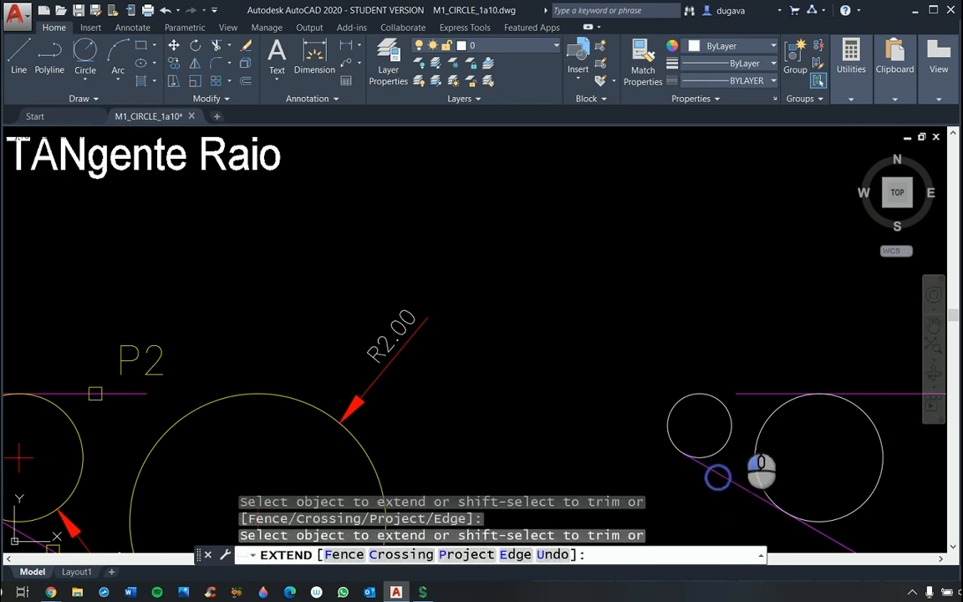
click(751, 394)
click(751, 396)
right_click(600, 487)
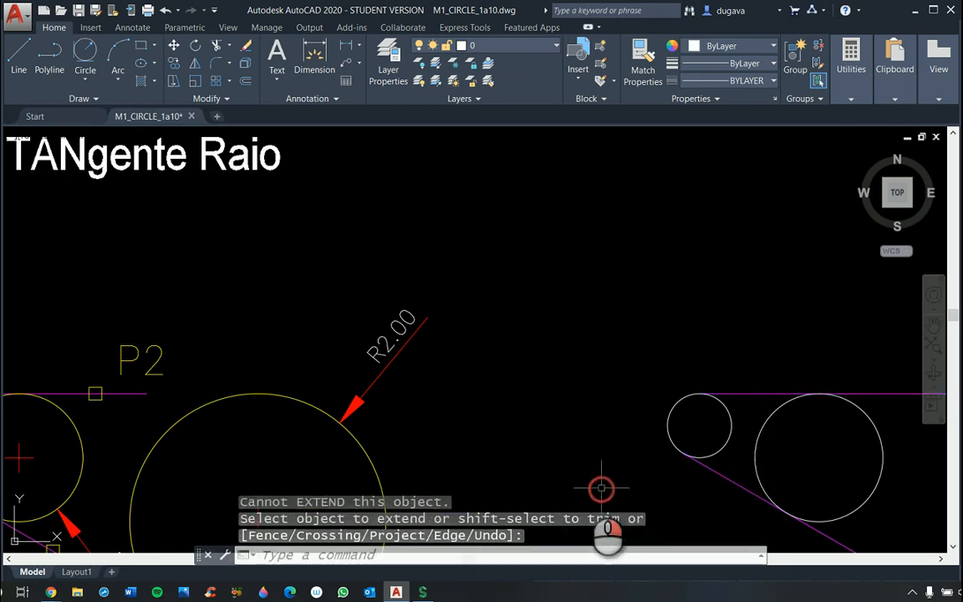
Step: Draw a Tan, Tan, Radius circle of radius 2 tangent to the slanted and horizontal magenta lines, beyond the radius 1 circle
scroll(518, 491, down, 6)
scroll(617, 506, up, 2)
scroll(617, 506, up, 4)
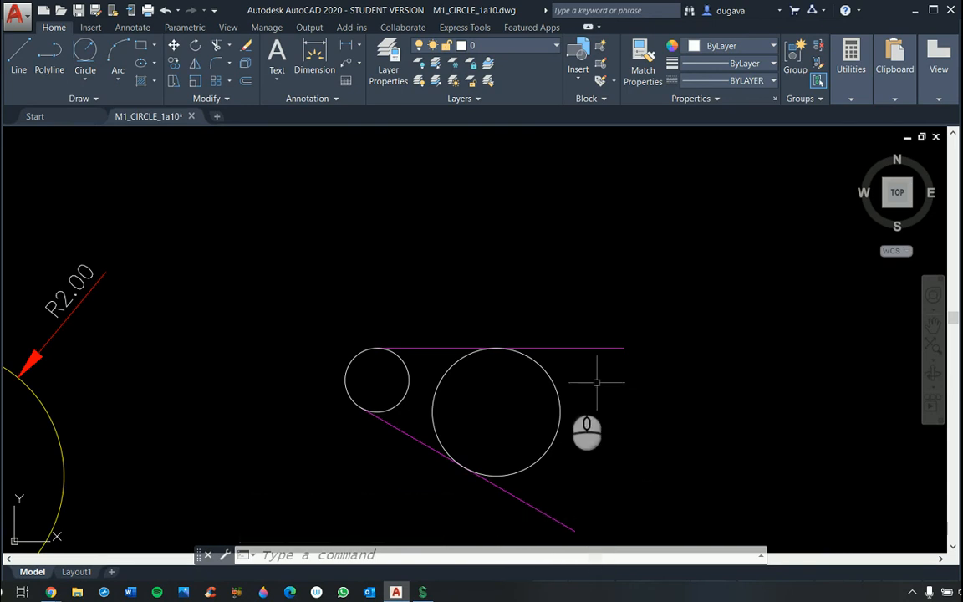
scroll(590, 382, down, 2)
scroll(500, 438, down, 2)
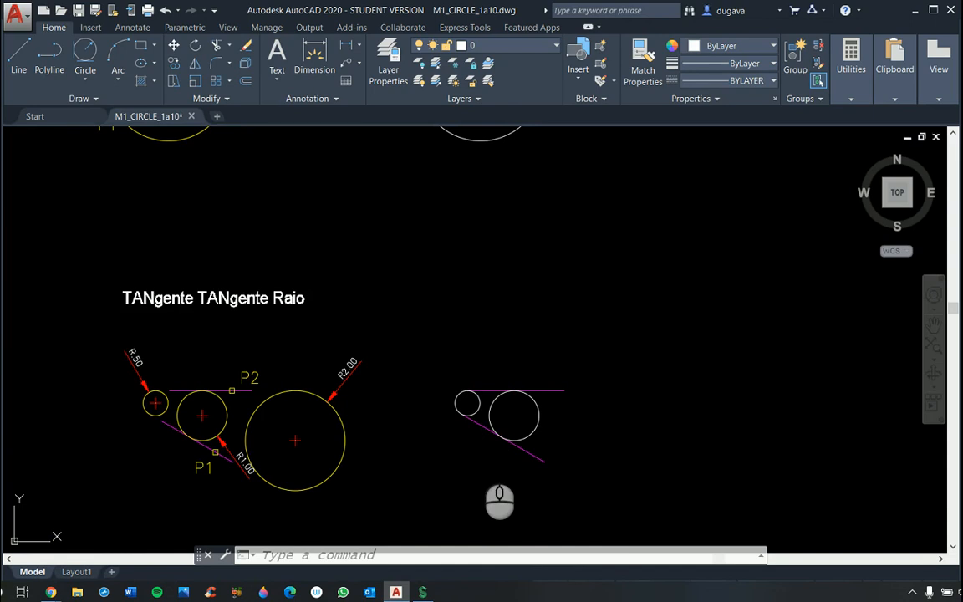
click(87, 52)
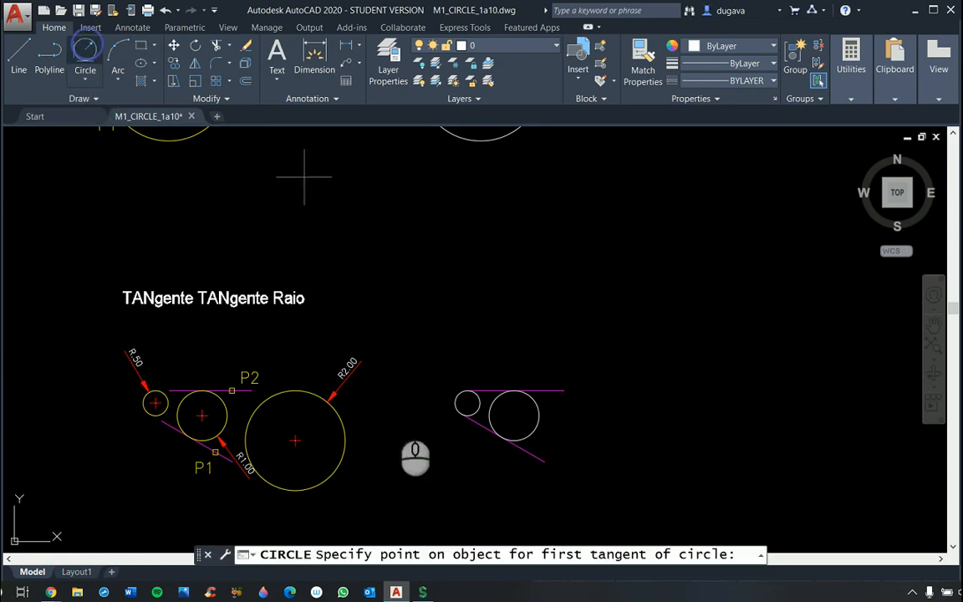
click(532, 457)
click(551, 392)
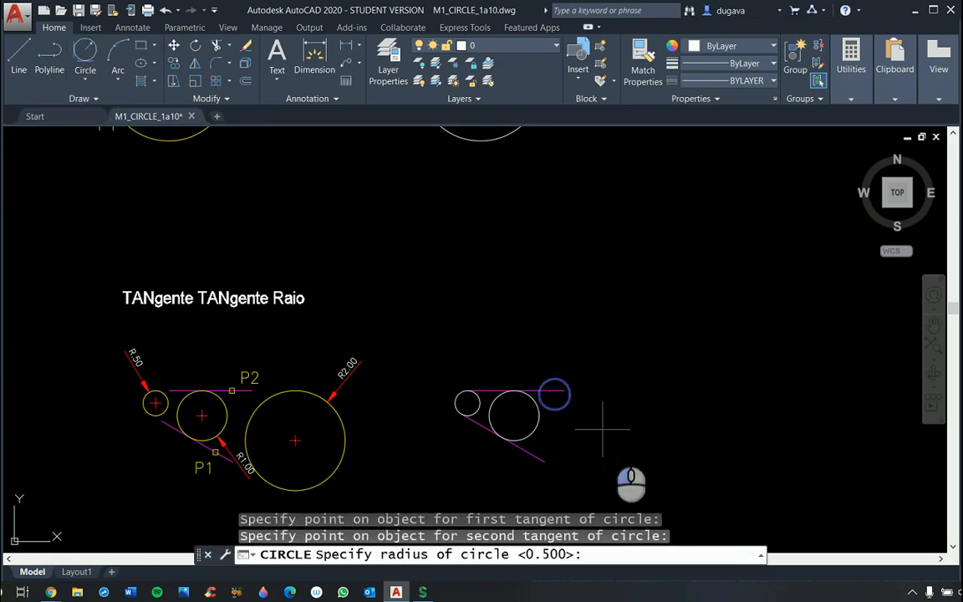
text(2)
key(Return)
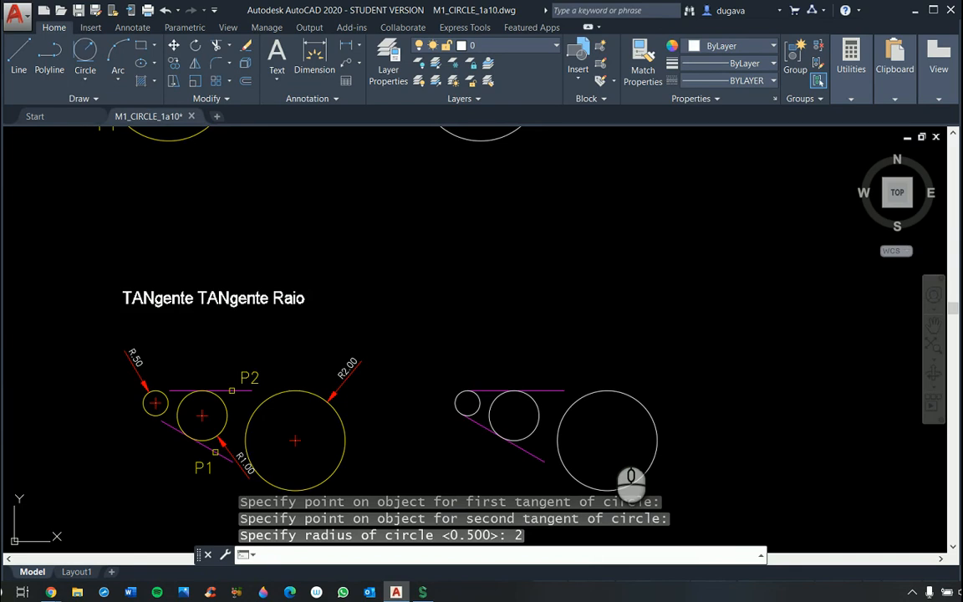
Step: Extend the horizontal and slanted magenta lines to meet the radius 2 circle, using all objects as boundary edges
text(EX)
key(Return)
key(Return)
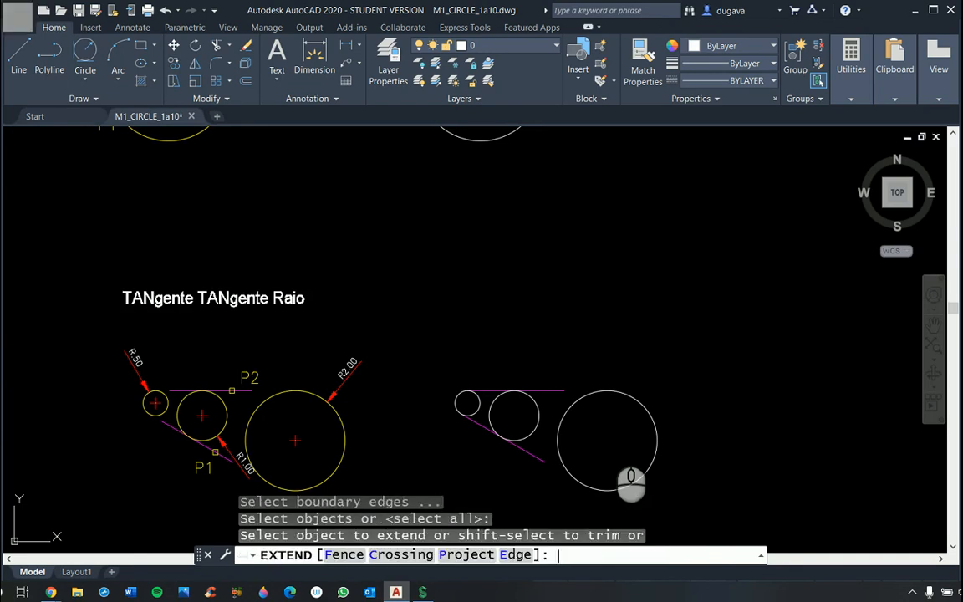
click(467, 391)
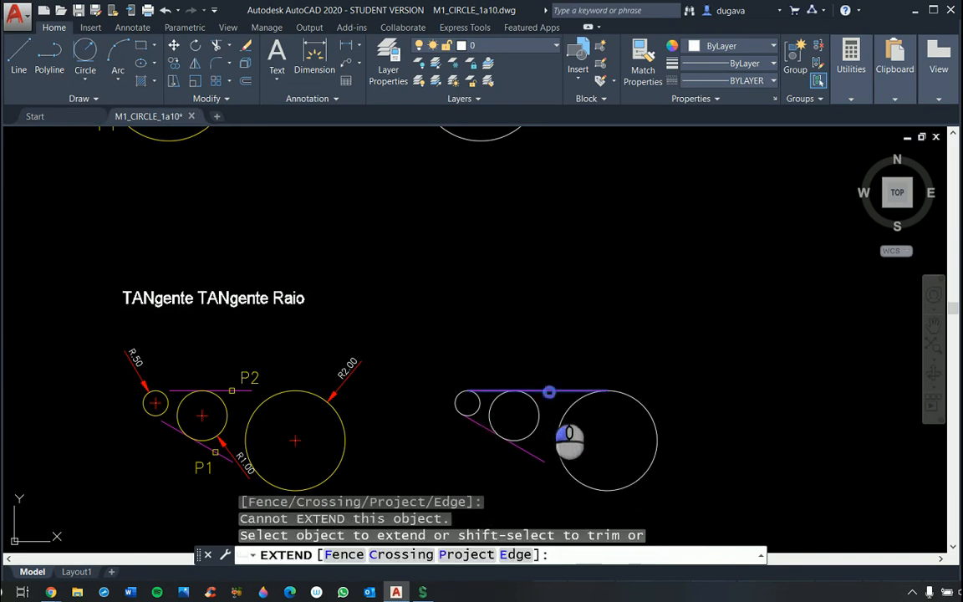
click(548, 391)
click(540, 458)
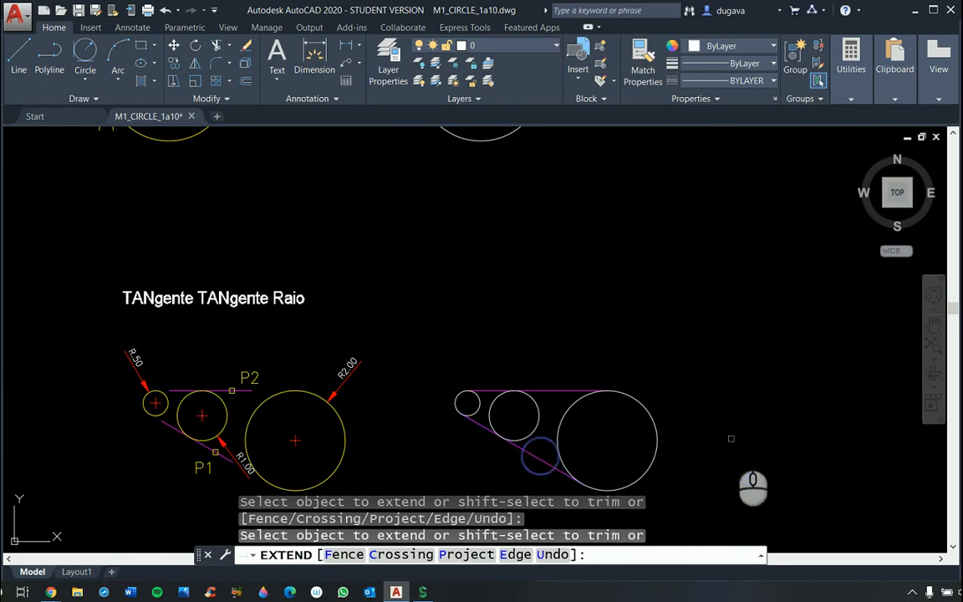
right_click(733, 434)
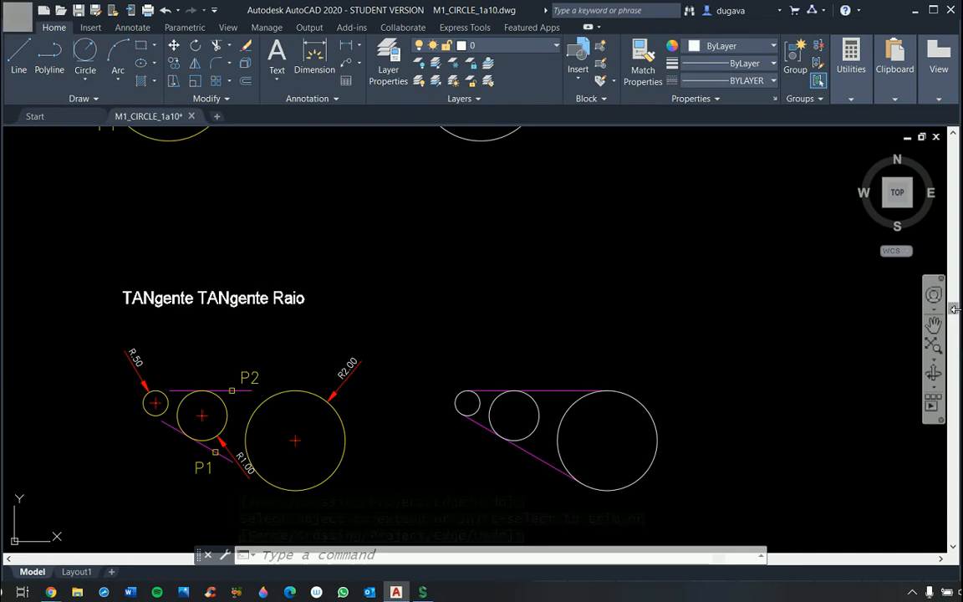
Step: In the following exercise, draw a Tan, Tan, Radius circle of radius 3 enclosing the small magenta circle and tangent to the horizontal line
drag(952, 307, 953, 369)
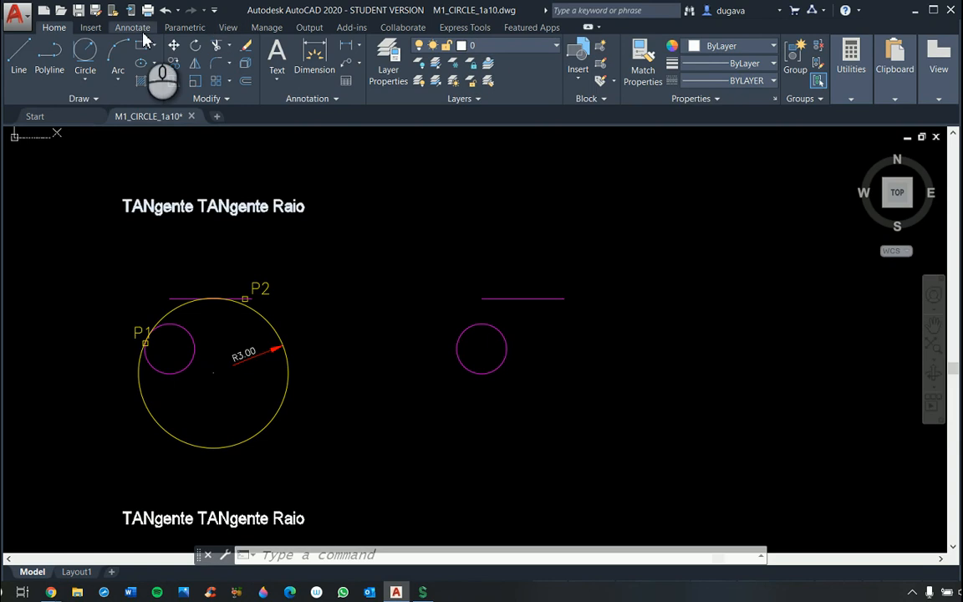
click(88, 83)
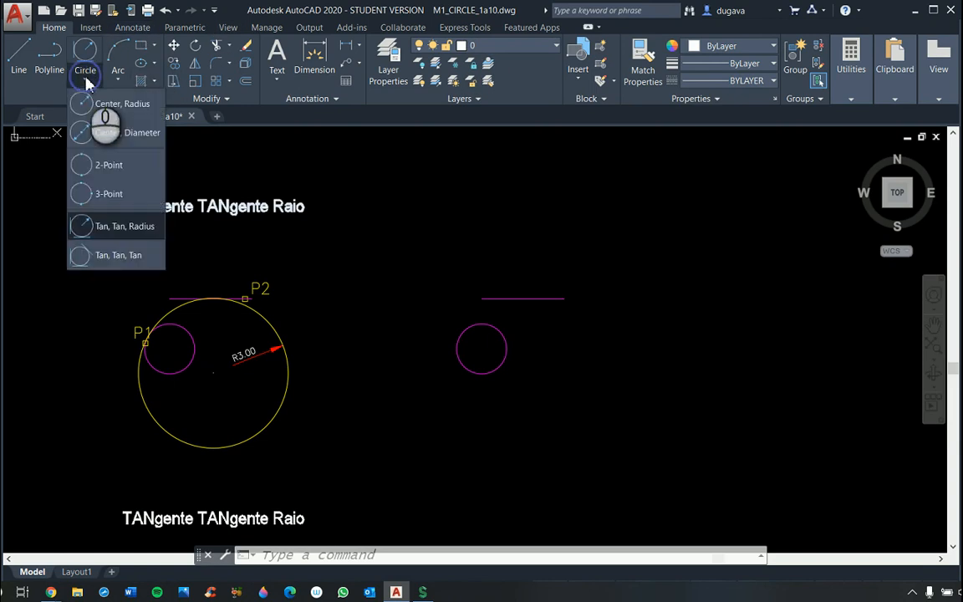
click(90, 224)
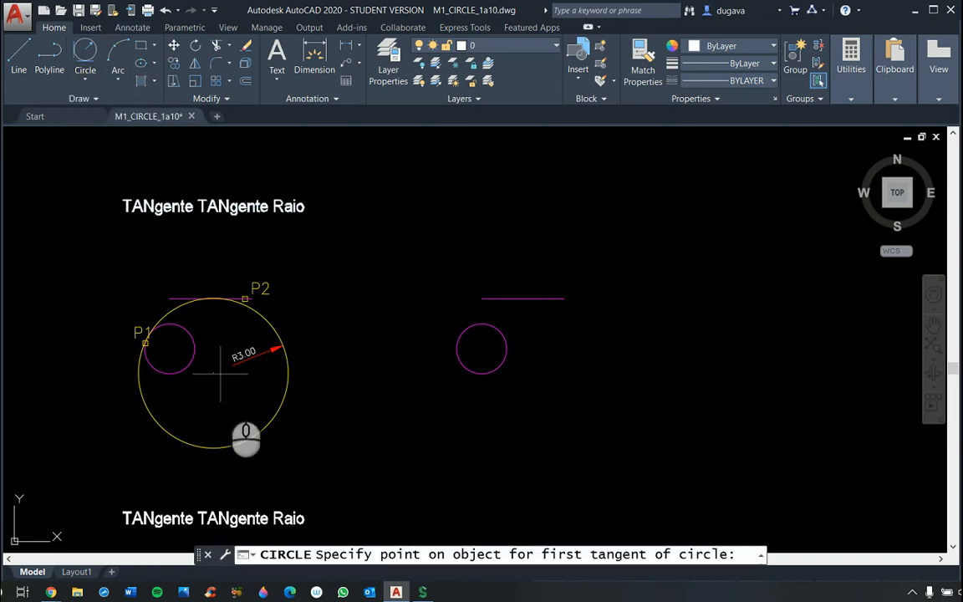
click(457, 345)
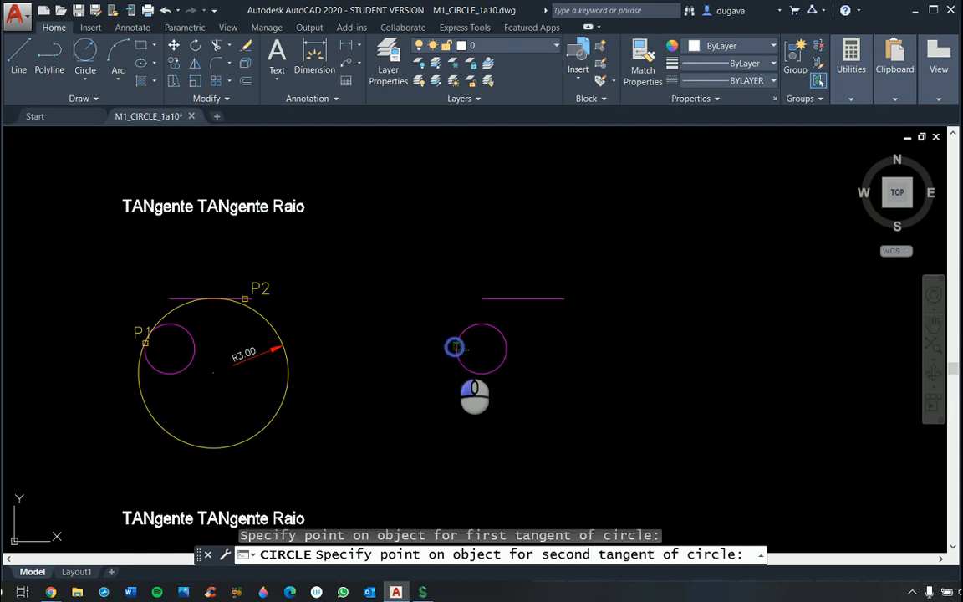
click(555, 299)
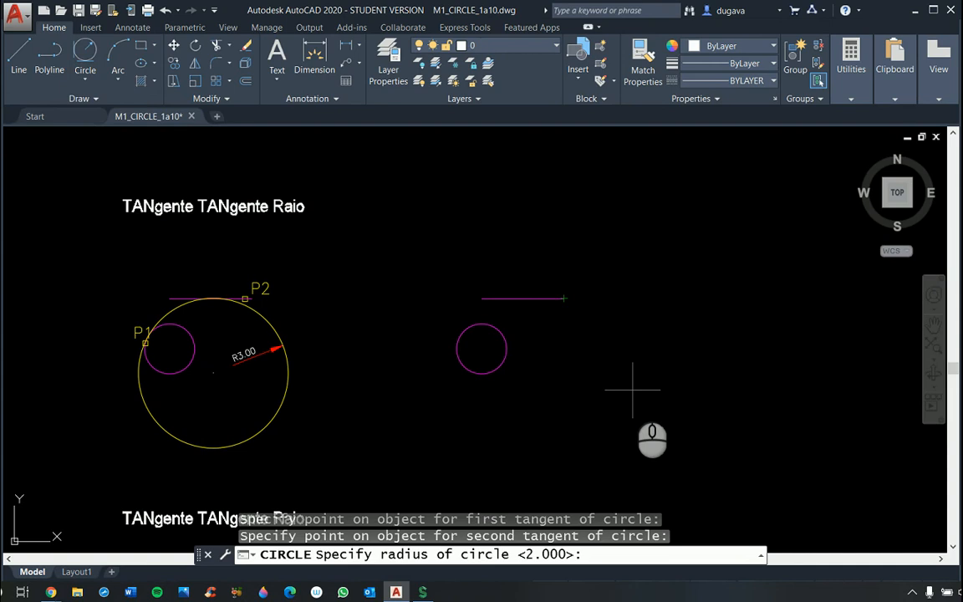
key(Return)
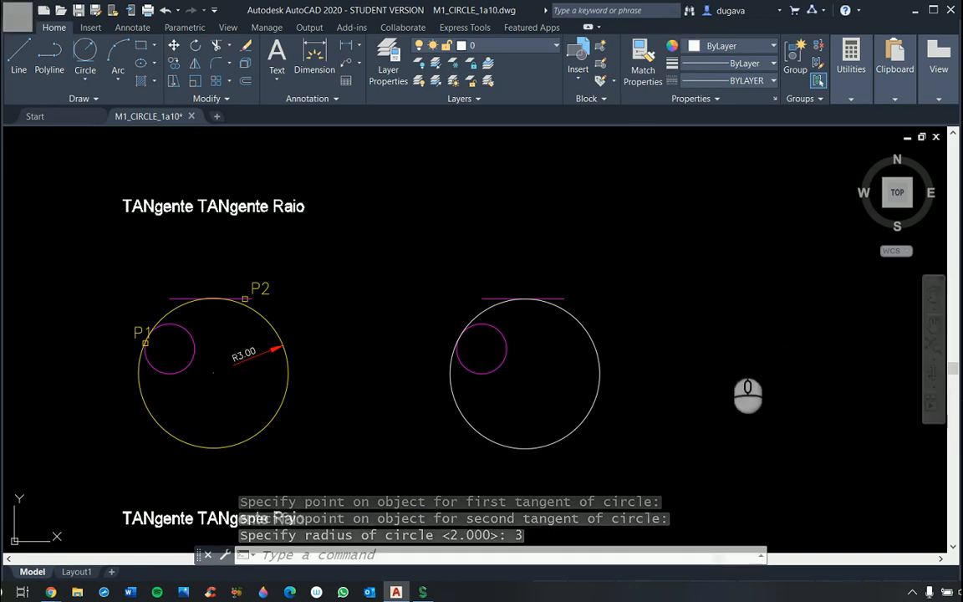
Step: In the next line-and-circle exercise, draw a Tan, Tan, Radius circle of radius 3 touching the horizontal line and the small circle's outer side
scroll(585, 368, down, 5)
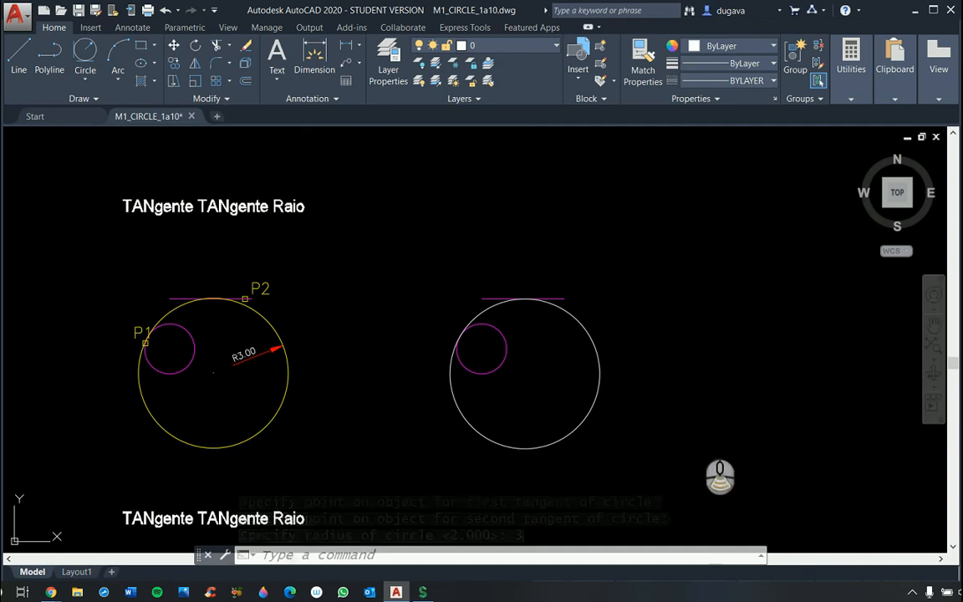
scroll(629, 533, up, 5)
scroll(615, 476, down, 5)
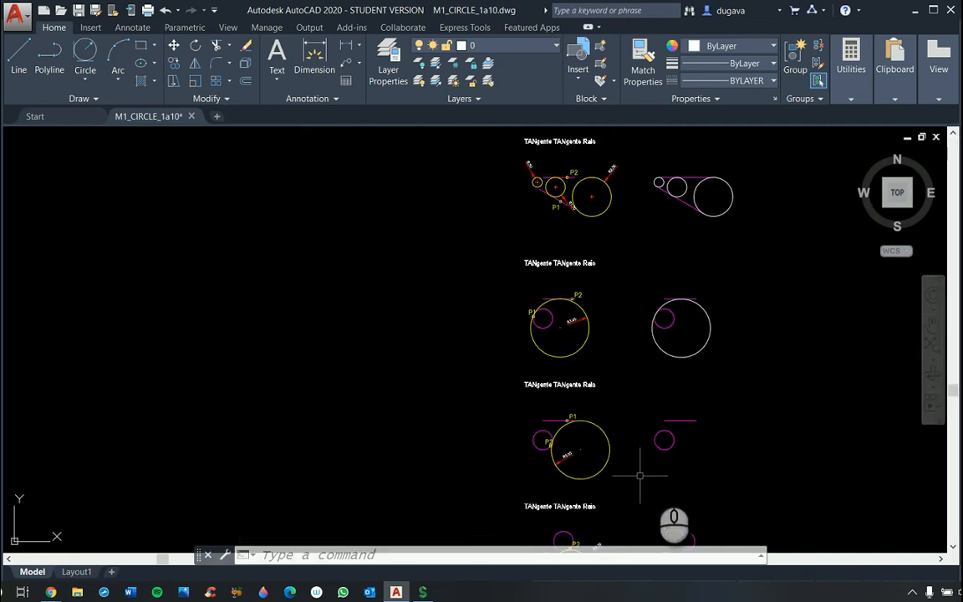
scroll(644, 431, up, 5)
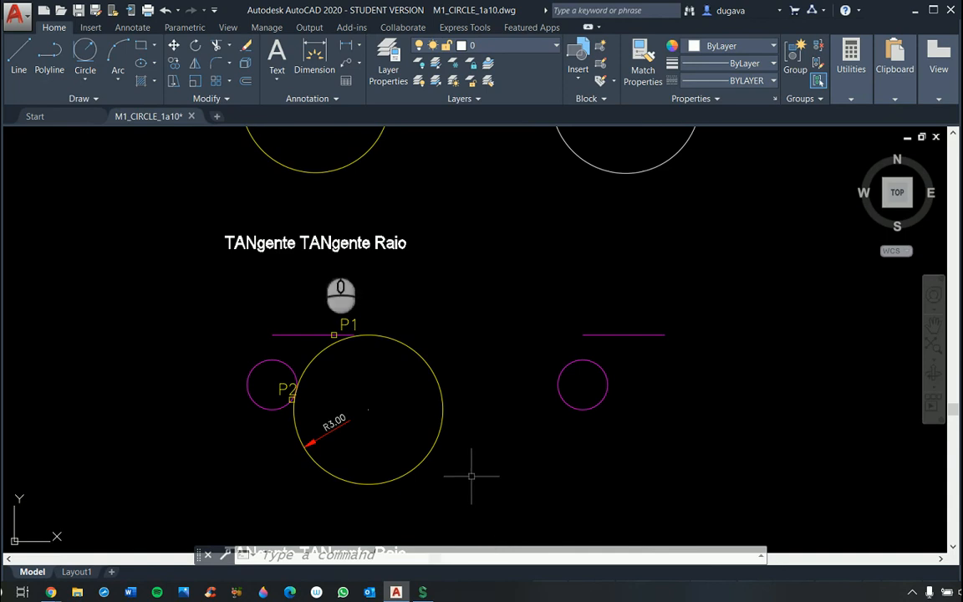
click(90, 60)
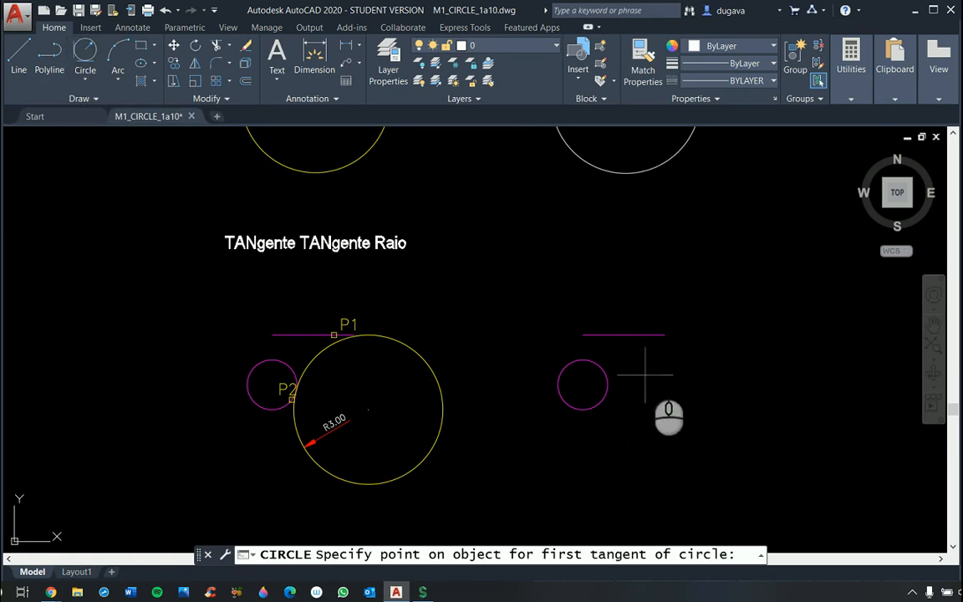
click(652, 337)
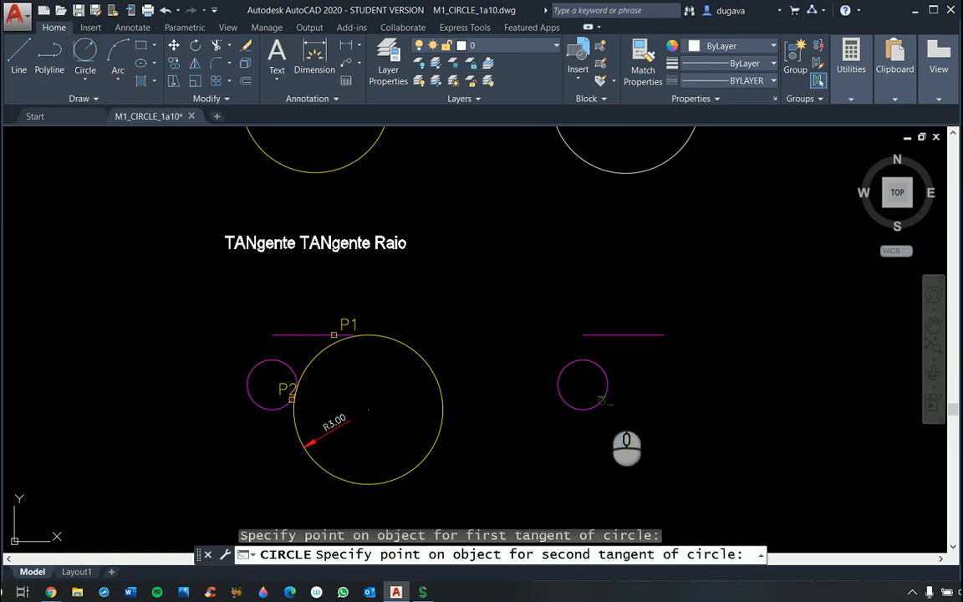
click(612, 394)
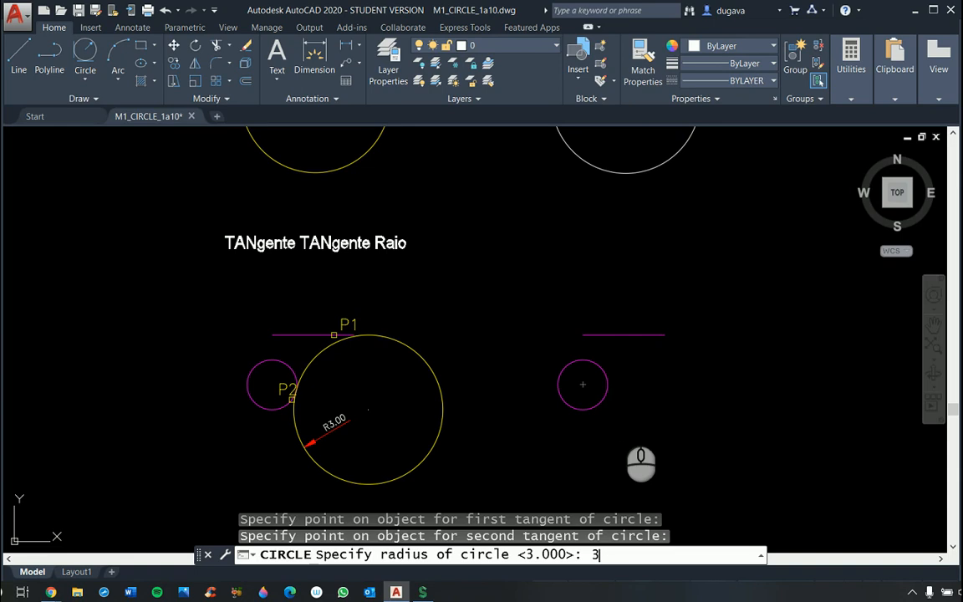
key(Return)
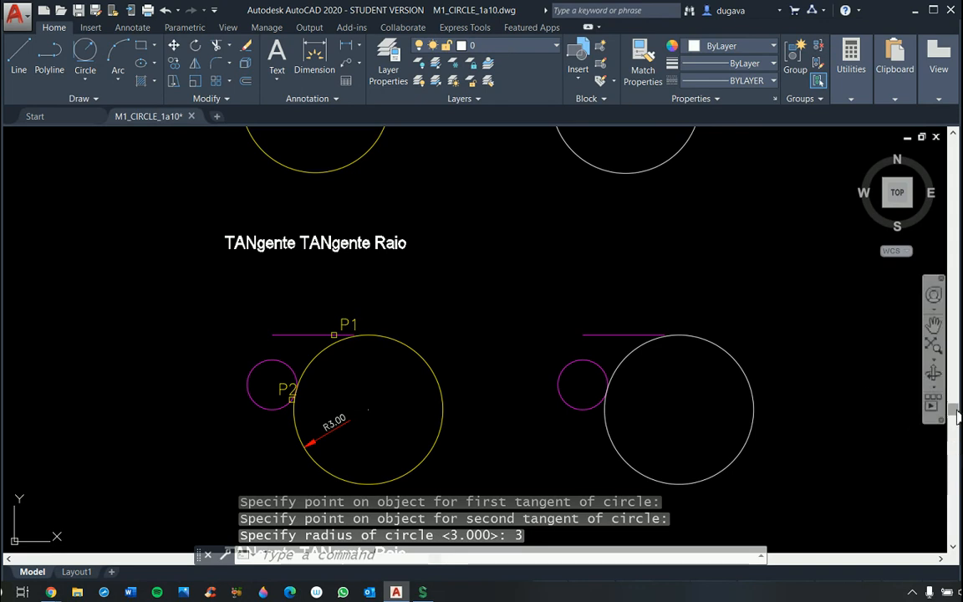
Step: In the first two-circle exercise, draw a Tan, Tan, Radius circle of radius 2 externally tangent to both magenta circles
drag(958, 409, 957, 464)
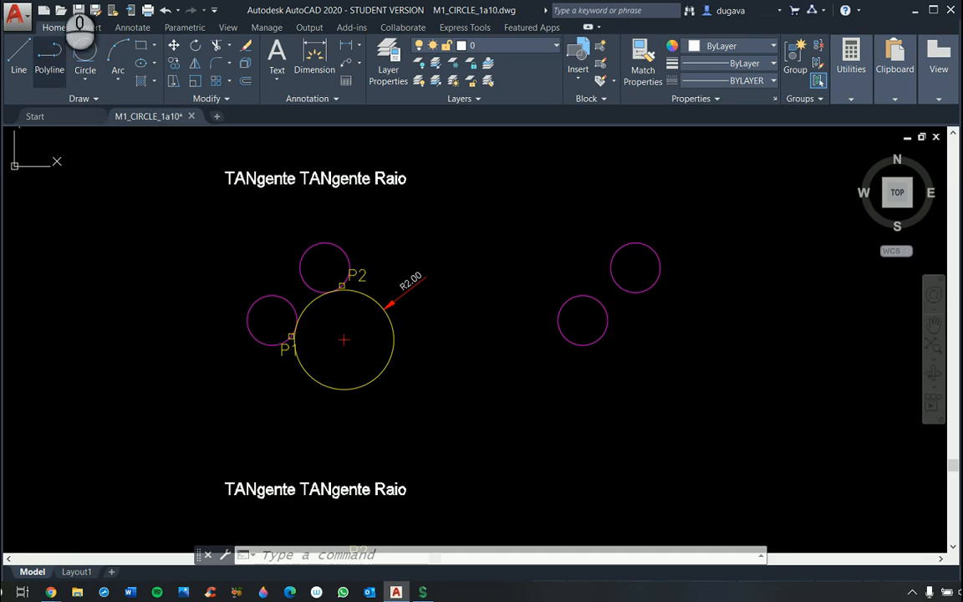
click(87, 63)
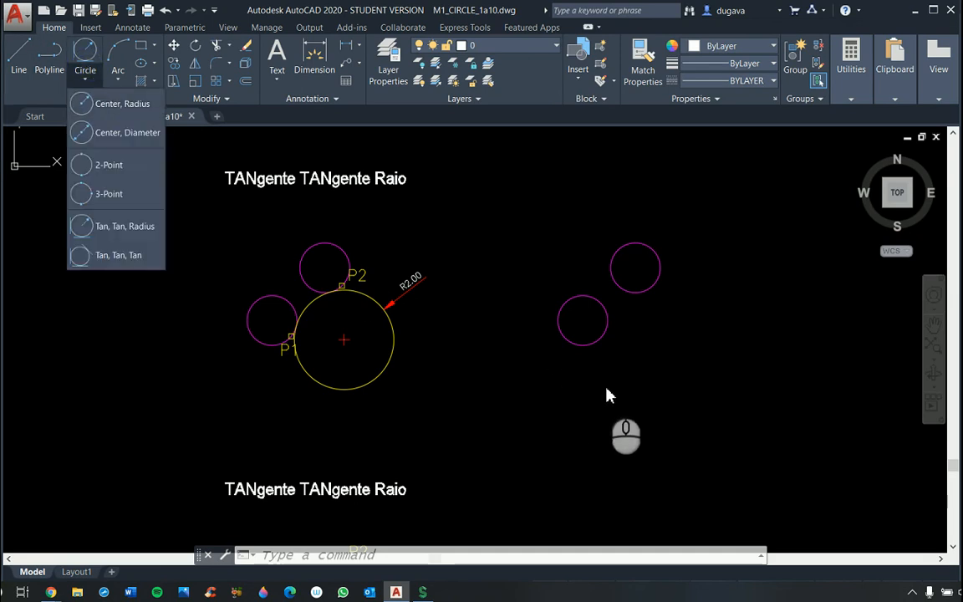
click(595, 341)
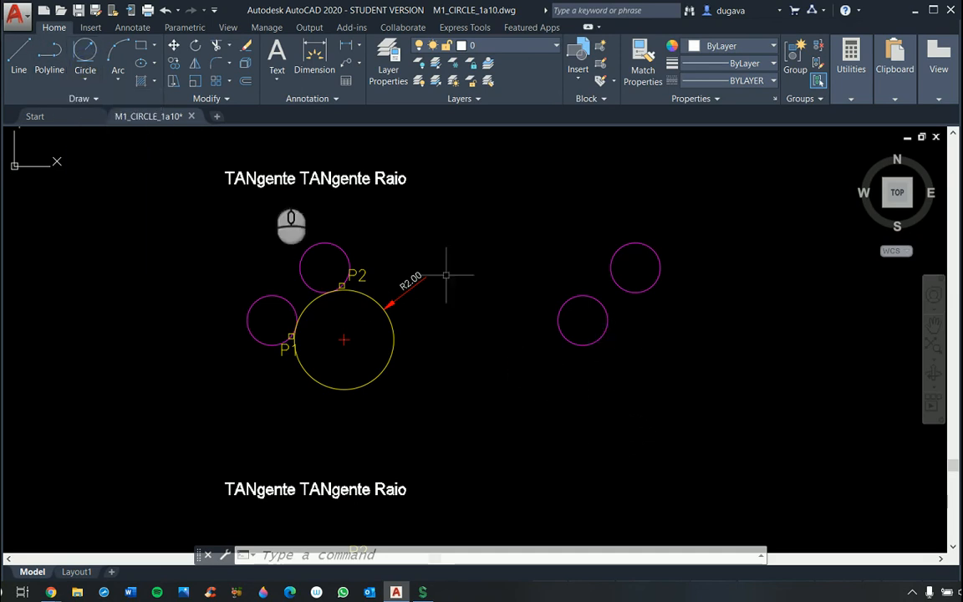
click(85, 52)
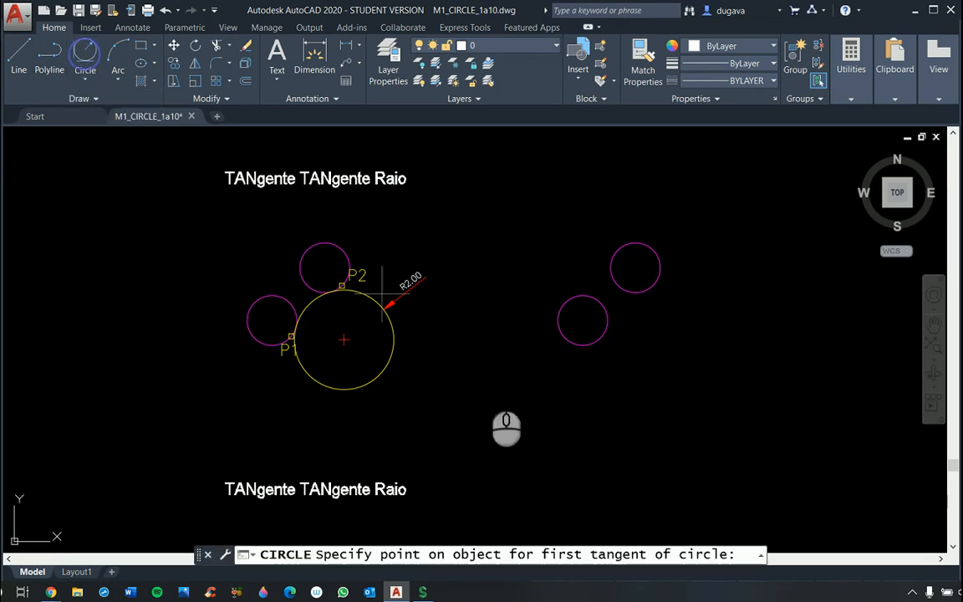
click(607, 333)
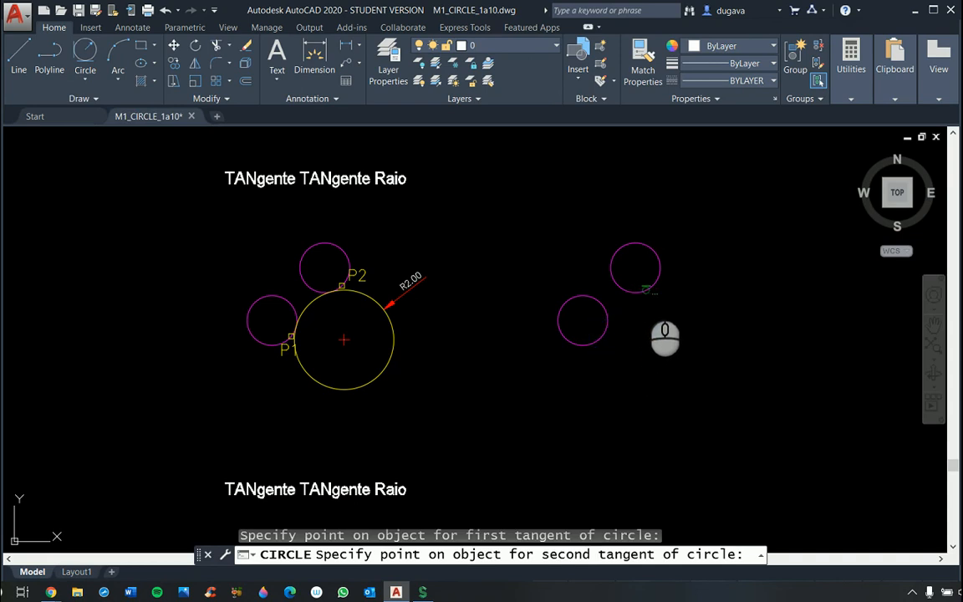
click(638, 288)
text(2)
key(Return)
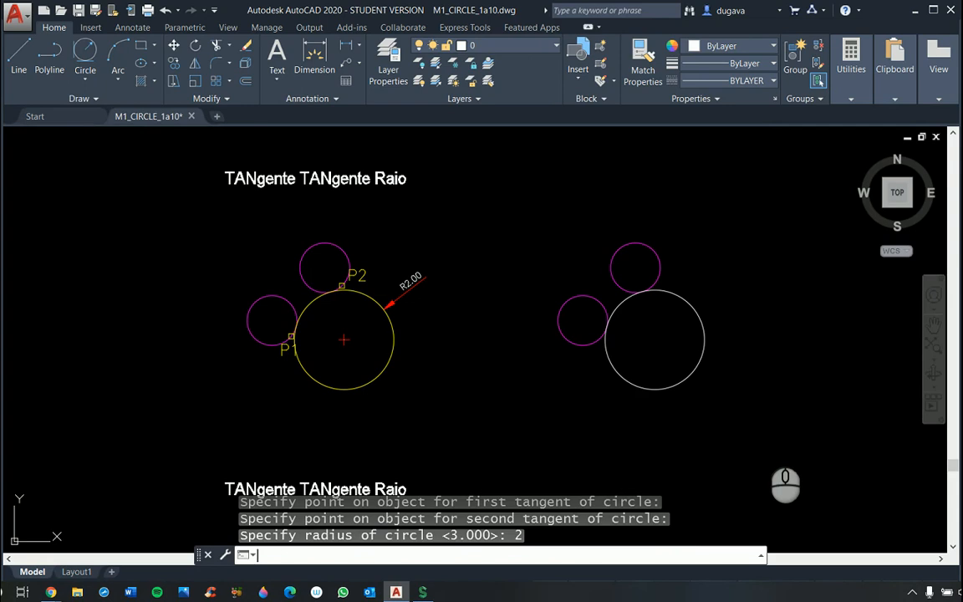
Step: In the last TANgente TANgente Raio exercise, draw a Tan, Tan, Radius circle of radius 3 enclosing and tangent to both magenta circles
scroll(590, 405, down, 6)
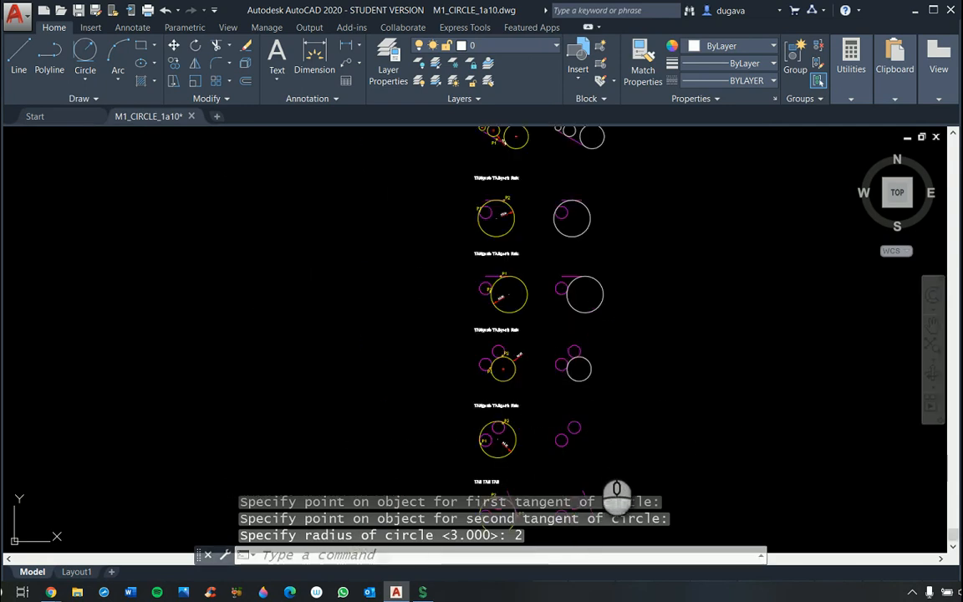
scroll(588, 451, up, 3)
scroll(588, 451, up, 4)
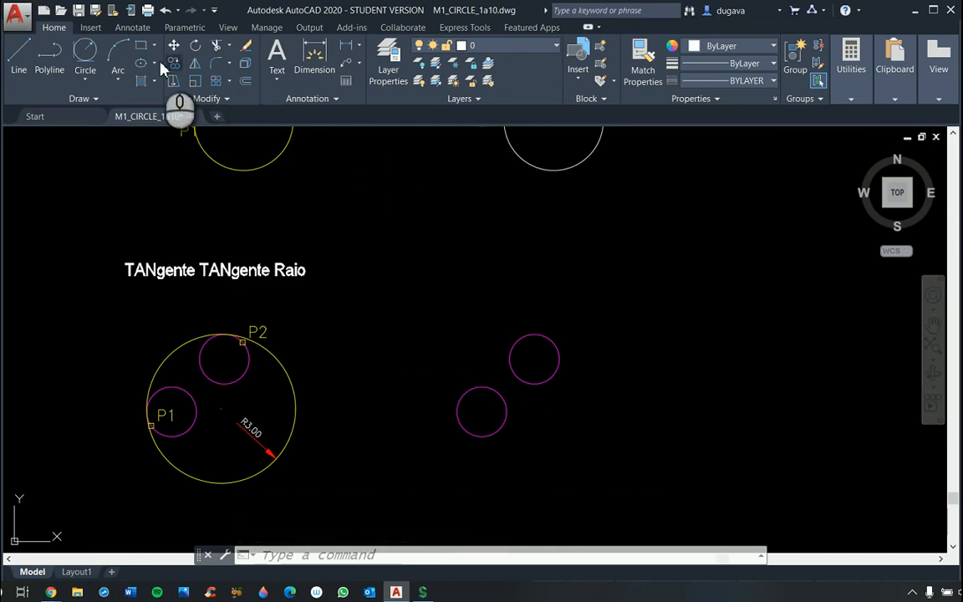
click(85, 52)
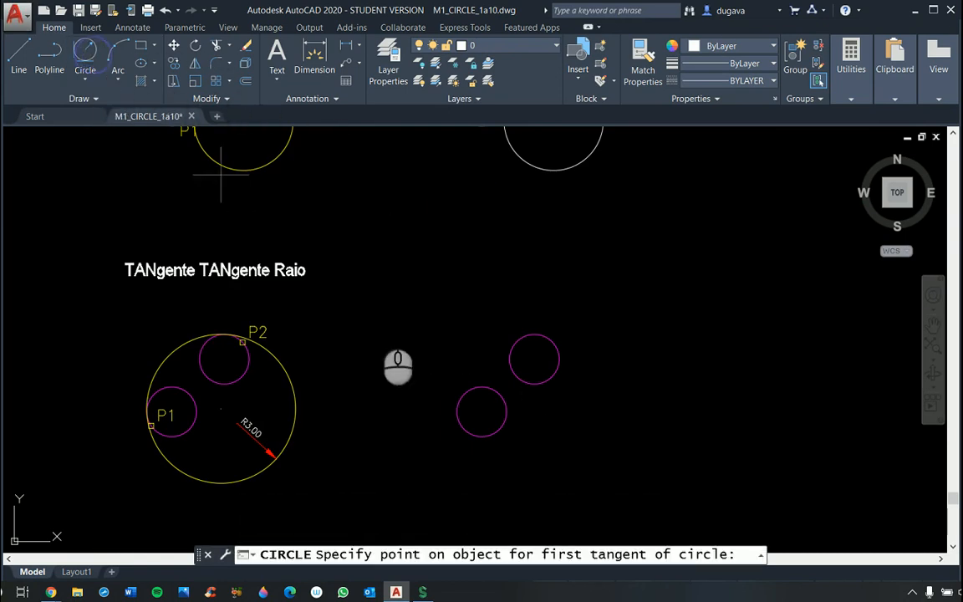
click(458, 418)
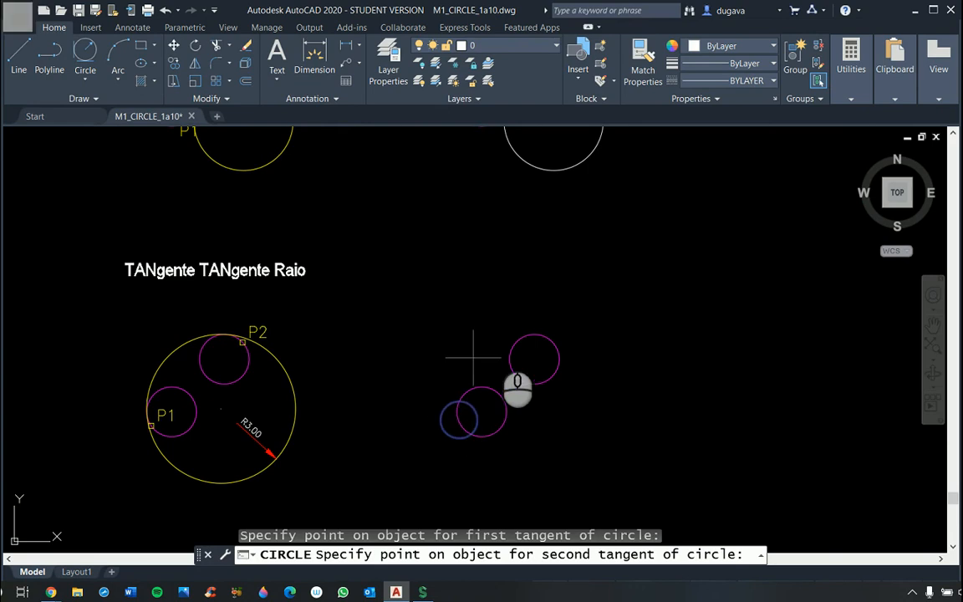
click(546, 333)
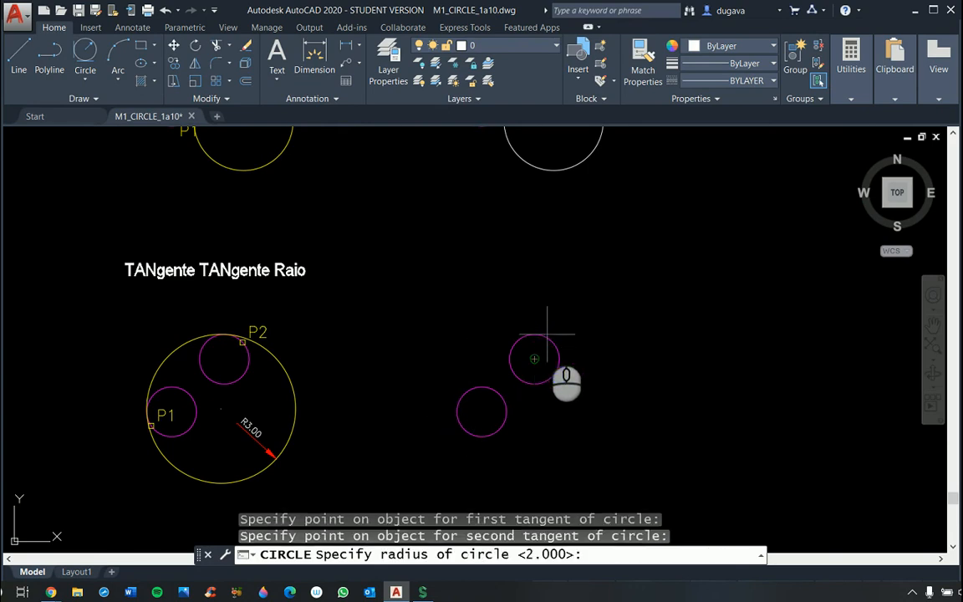
text(3)
key(Return)
scroll(544, 342, down, 6)
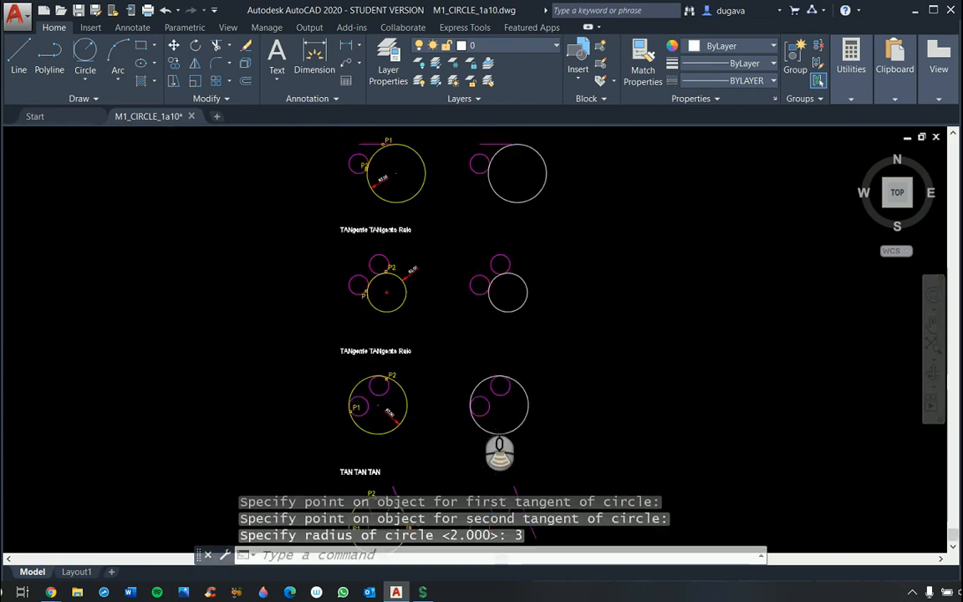
scroll(472, 440, up, 2)
scroll(475, 441, up, 3)
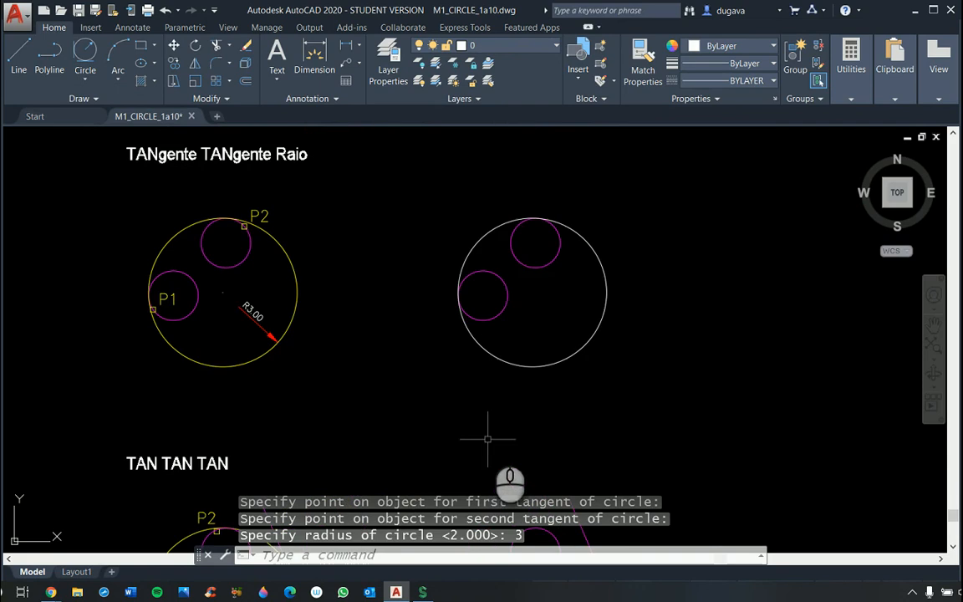
Step: Draw a Tan, Tan, Radius circle of radius 3 enclosing the upper small circle and touching the top of the lower one
right_click(509, 230)
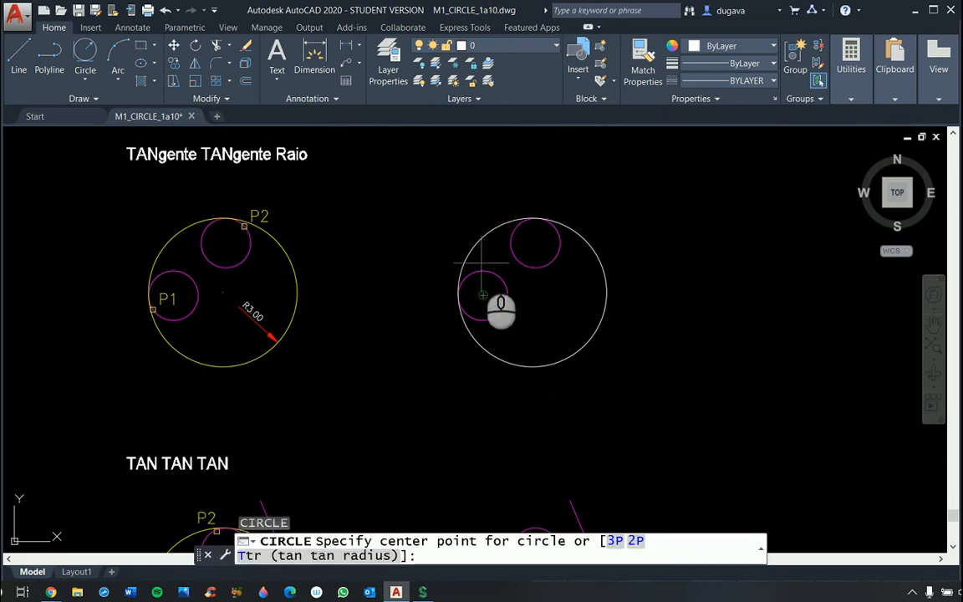
click(84, 51)
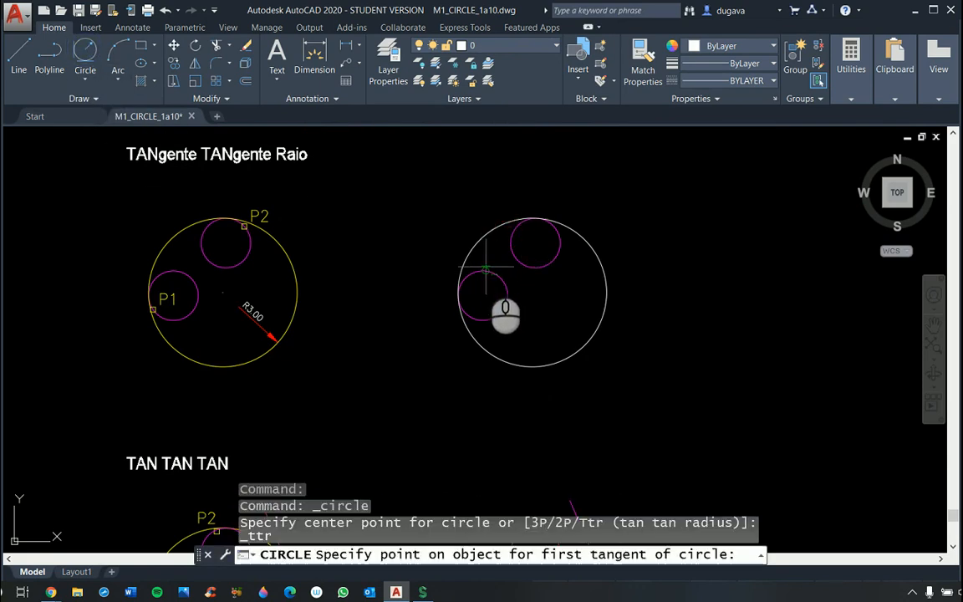
click(487, 271)
click(565, 259)
key(Return)
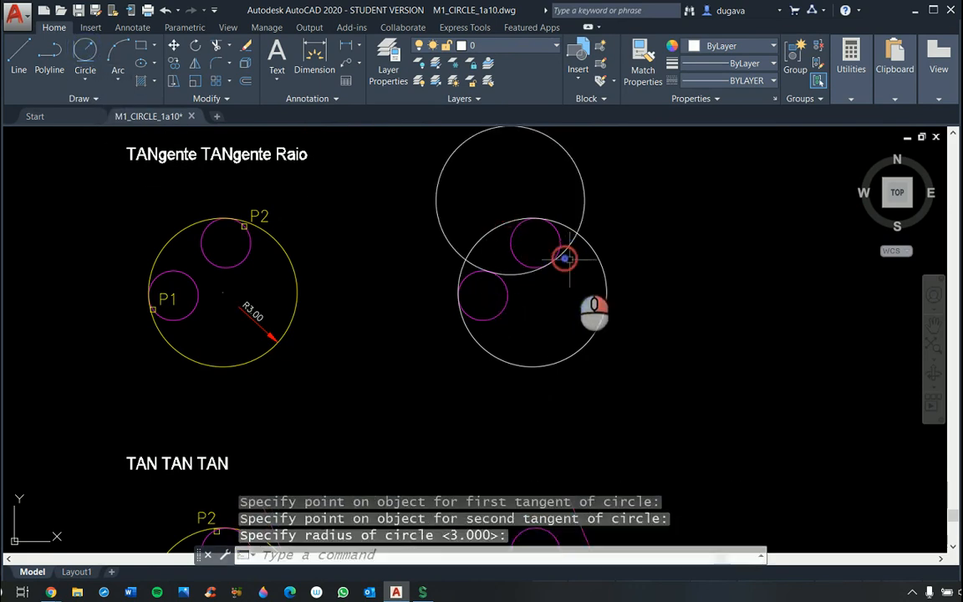
right_click(537, 297)
click(504, 305)
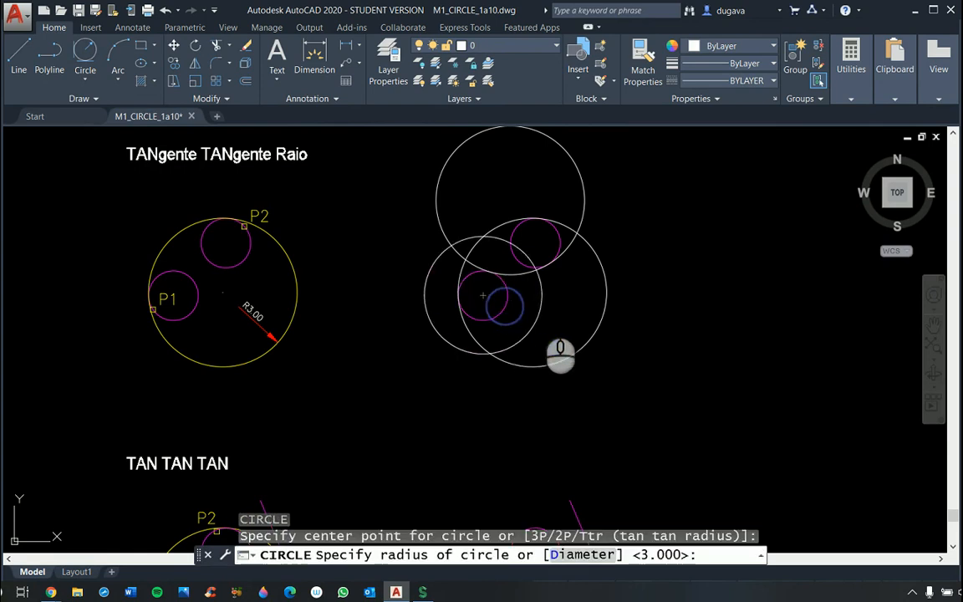
key(Escape)
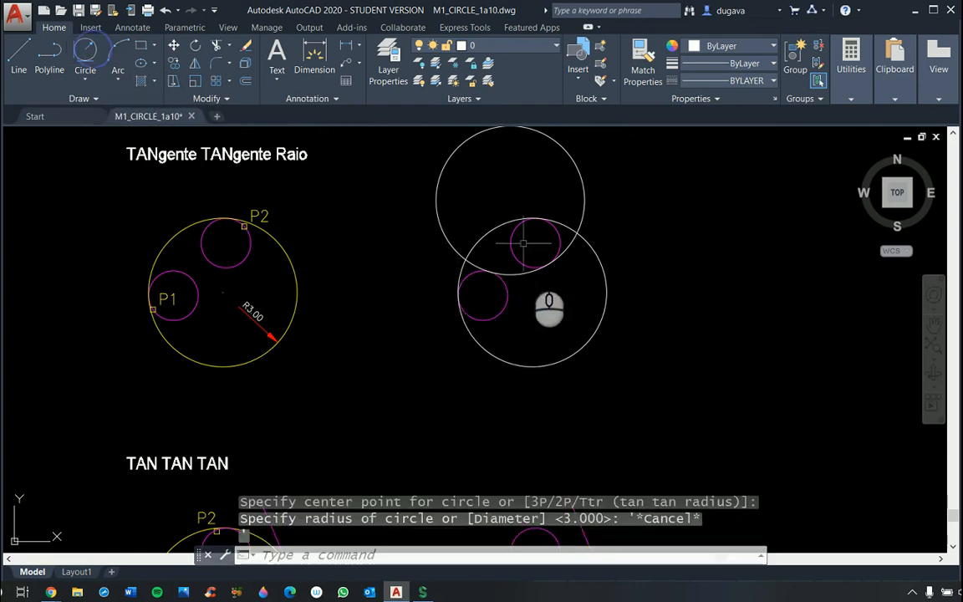
Step: Draw a Tan, Tan, Radius circle of radius 3 externally tangent to both magenta circles on their lower-right side
click(86, 60)
click(510, 307)
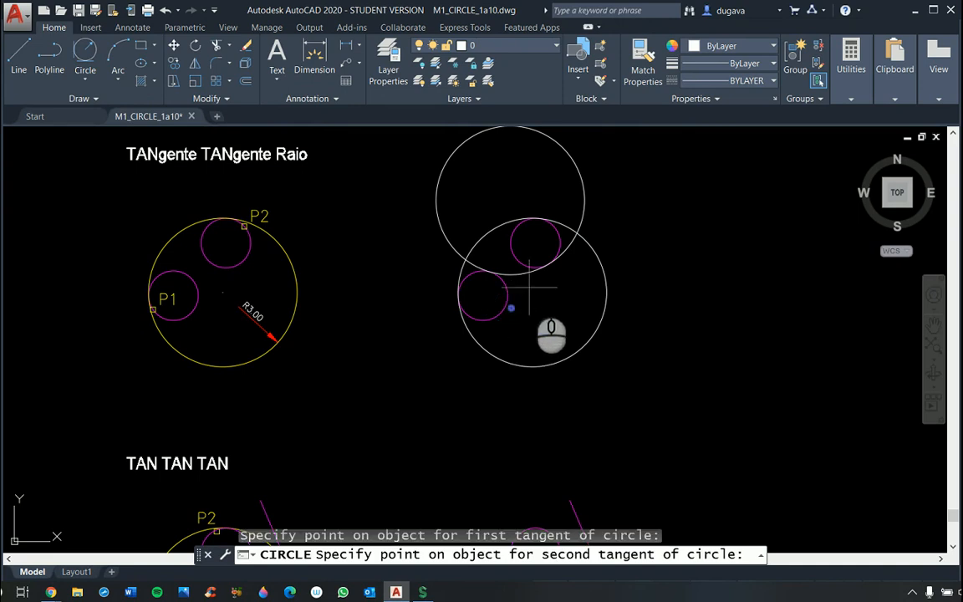
scroll(528, 280, up, 4)
click(565, 229)
right_click(608, 290)
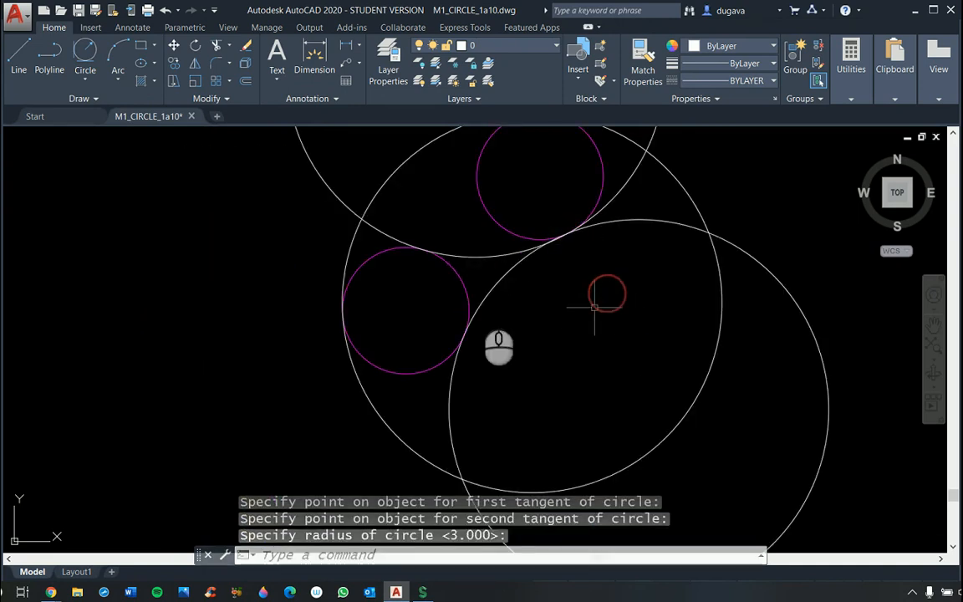
Step: Draw a Tan, Tan, Radius circle of radius 3 externally tangent to both magenta circles on their upper-left side
right_click(388, 269)
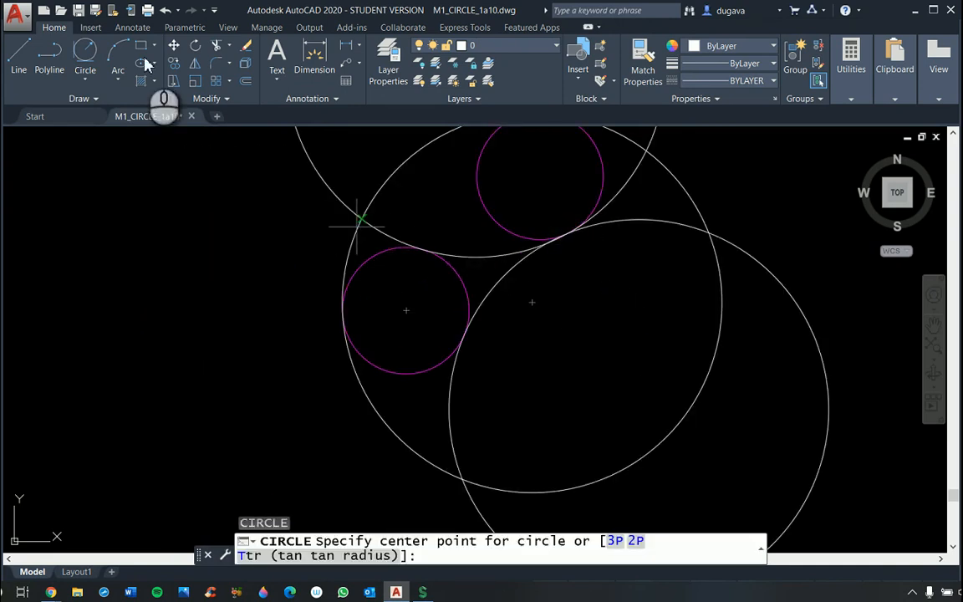
click(85, 53)
scroll(316, 192, down, 4)
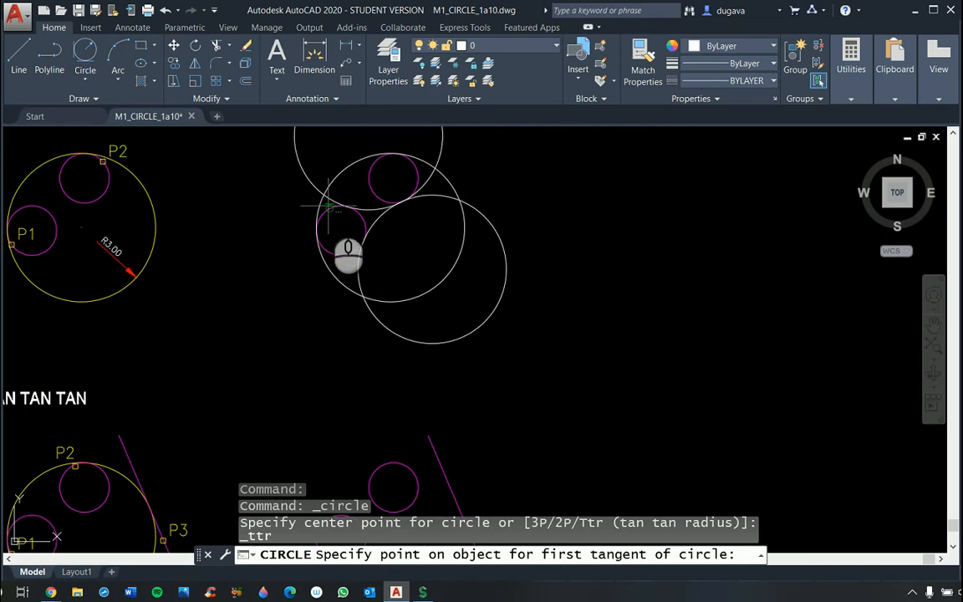
click(326, 206)
click(363, 172)
right_click(392, 205)
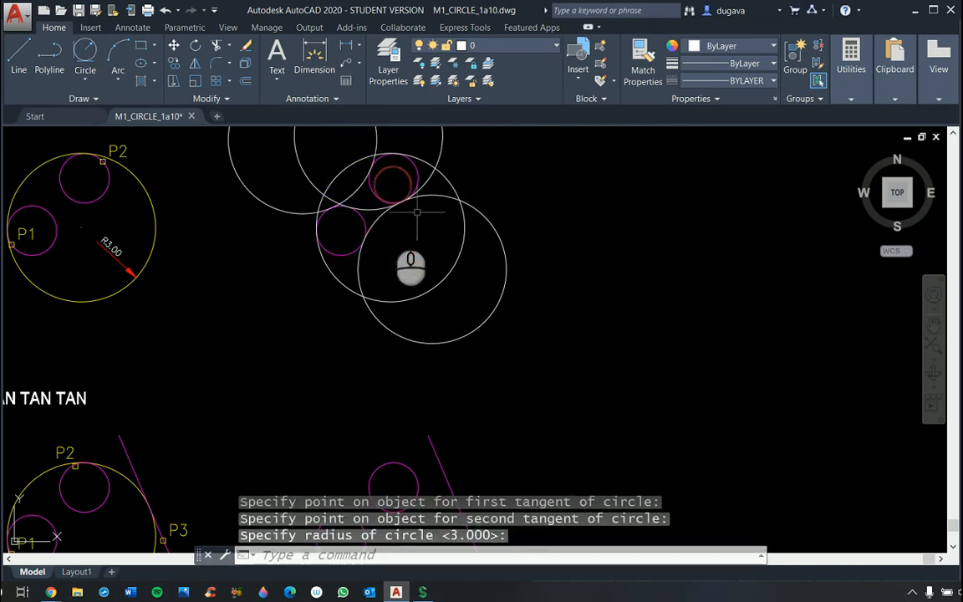
right_click(404, 211)
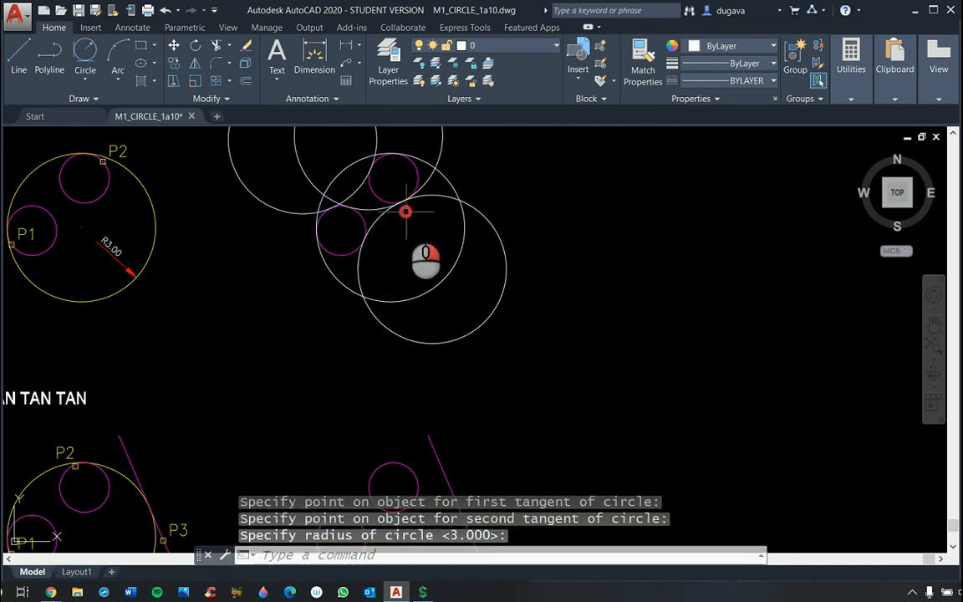
click(372, 168)
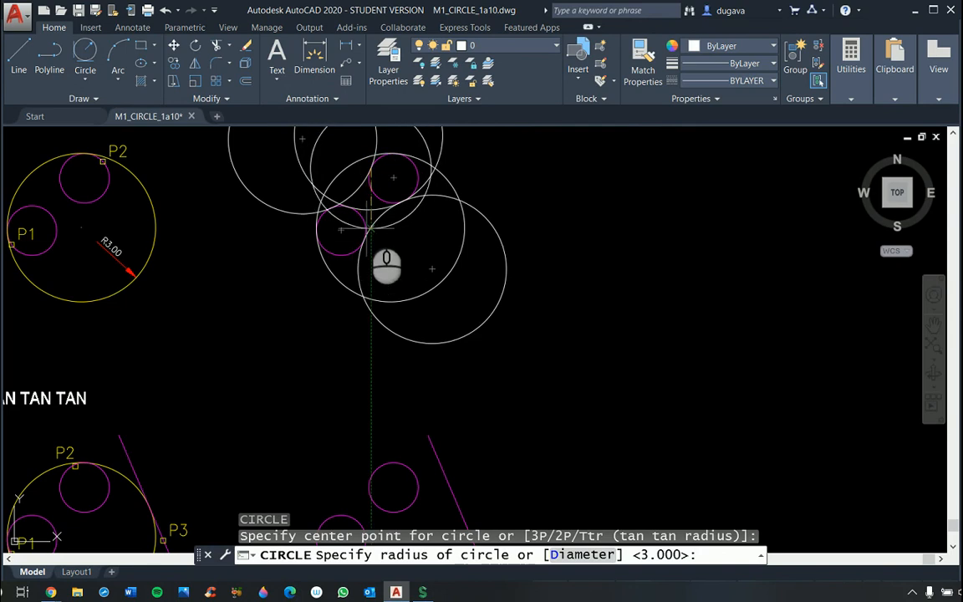
key(Escape)
Step: Draw a radius 3 Tan, Tan, Radius circle tangent to the upper small circle's left side and the lower one's right side
click(94, 52)
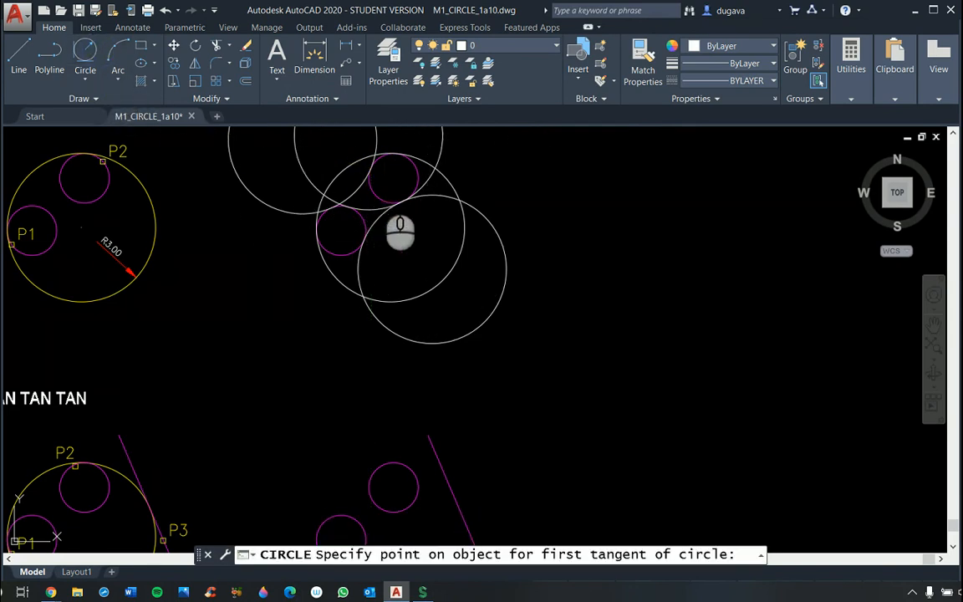
click(383, 165)
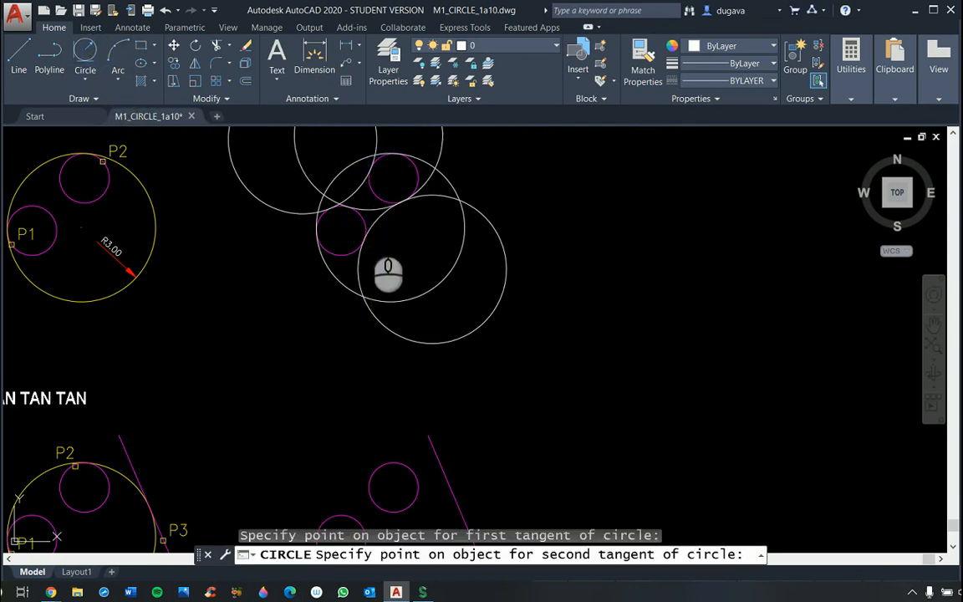
click(366, 224)
key(Return)
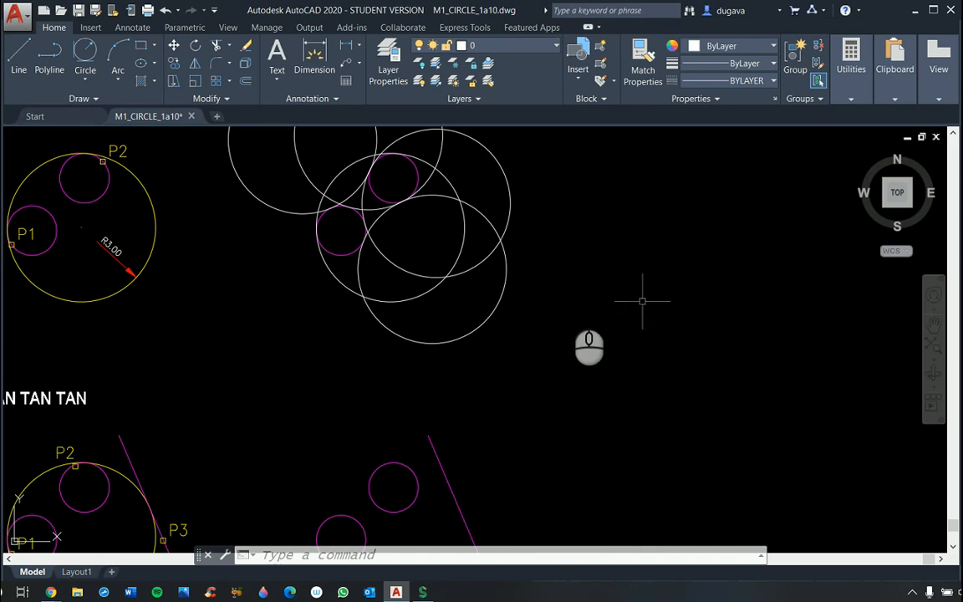
Step: Erase all the white radius 3 circles around the two magenta circles of the last TANgente TANgente Raio exercise
key(Escape)
key(Escape)
key(Escape)
text(e)
key(Return)
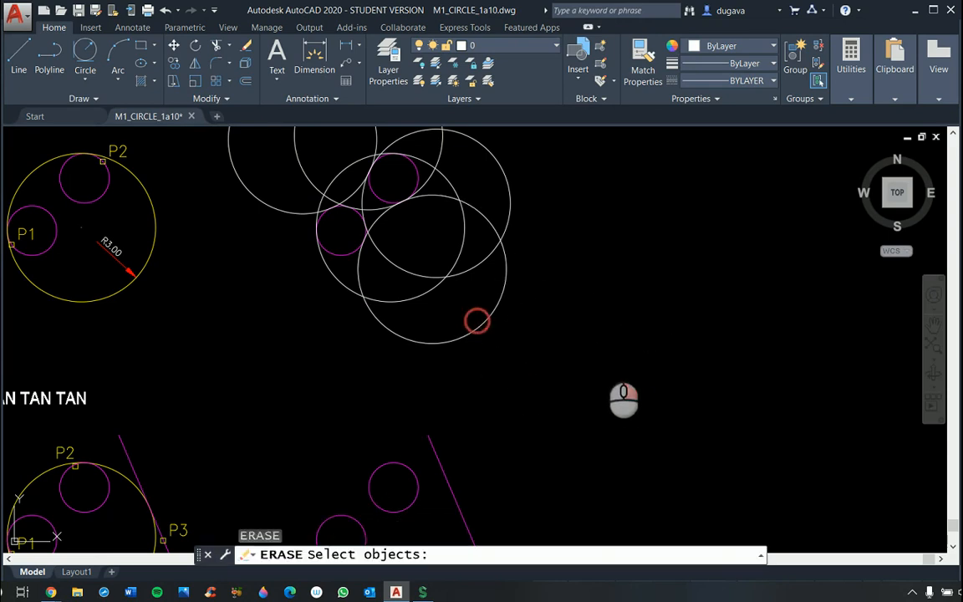
click(608, 356)
click(360, 195)
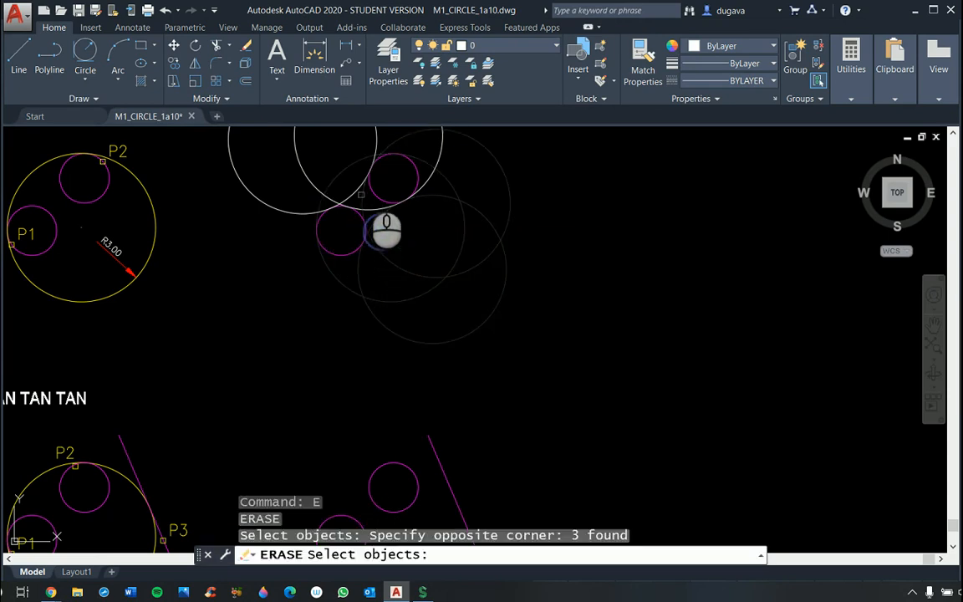
click(501, 143)
click(350, 137)
right_click(359, 154)
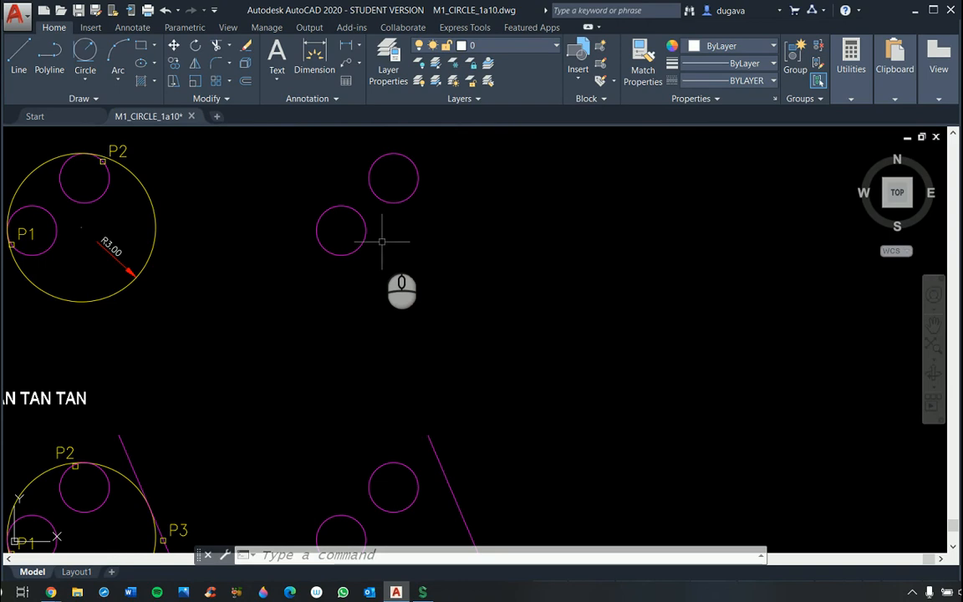
Step: In the TAN TAN TAN exercise, draw a Tan, Tan, Tan circle enclosing both magenta circles and tangent to the slanted line
scroll(365, 462, down, 6)
scroll(354, 440, up, 4)
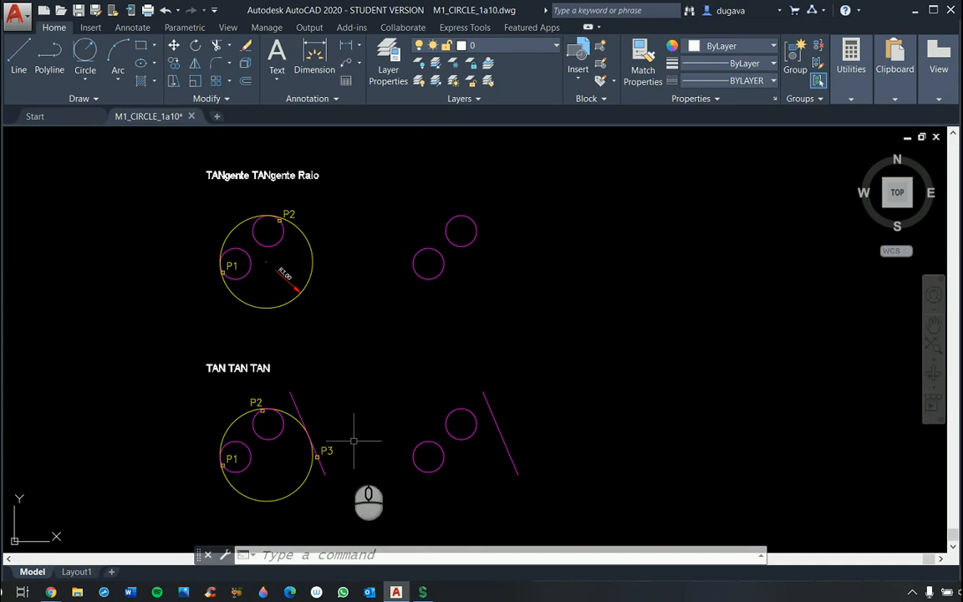
scroll(389, 497, up, 2)
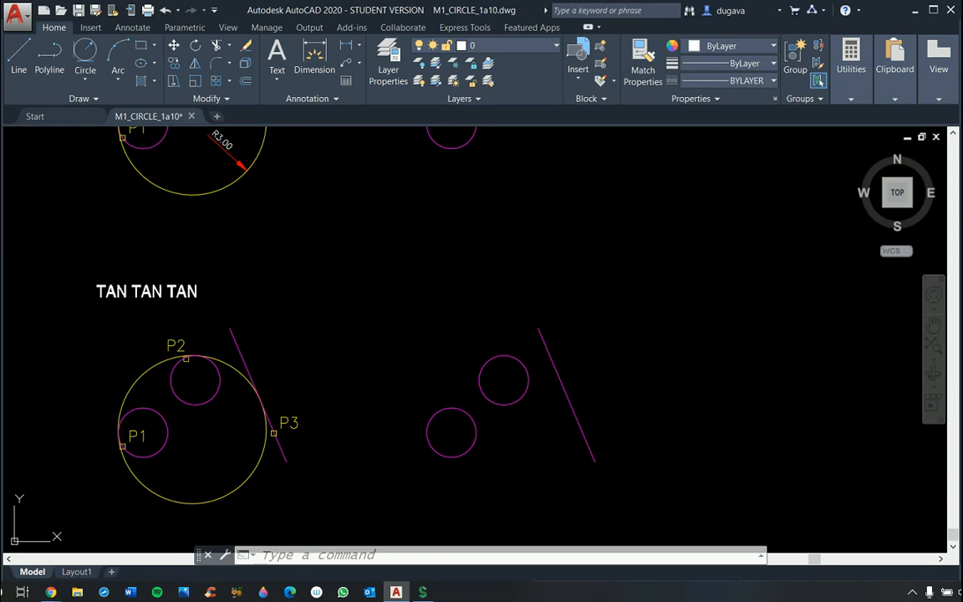
click(86, 81)
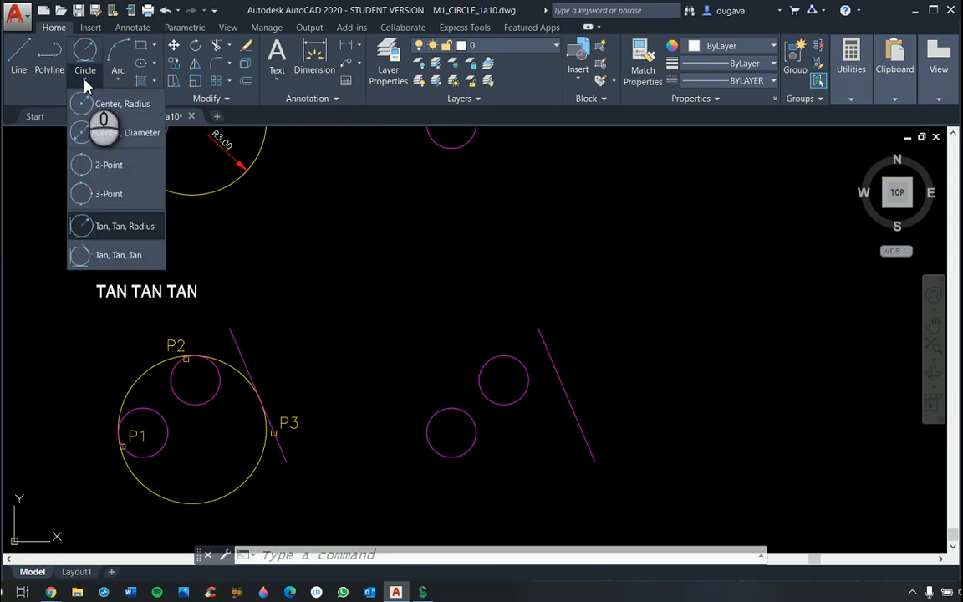
click(115, 253)
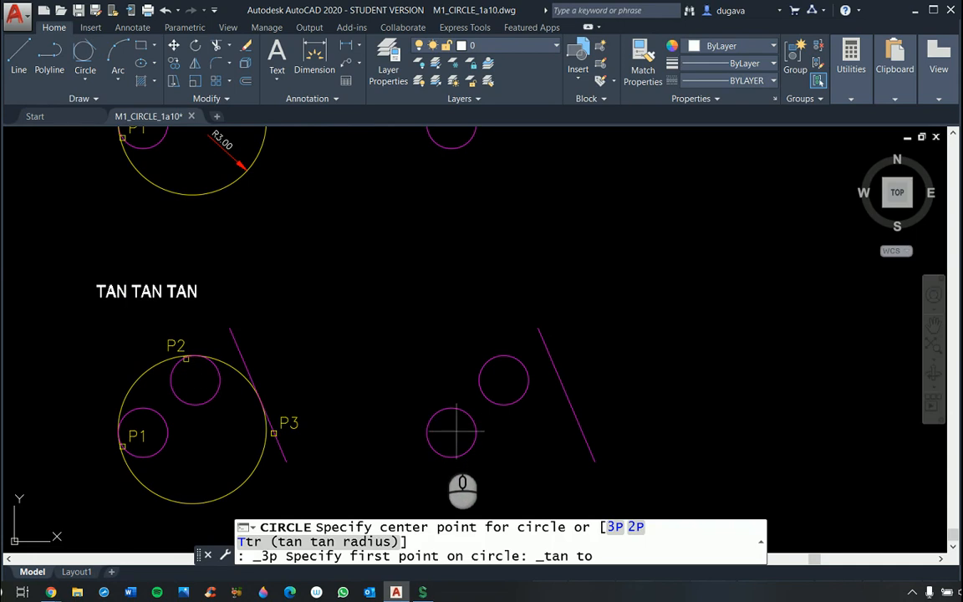
click(422, 439)
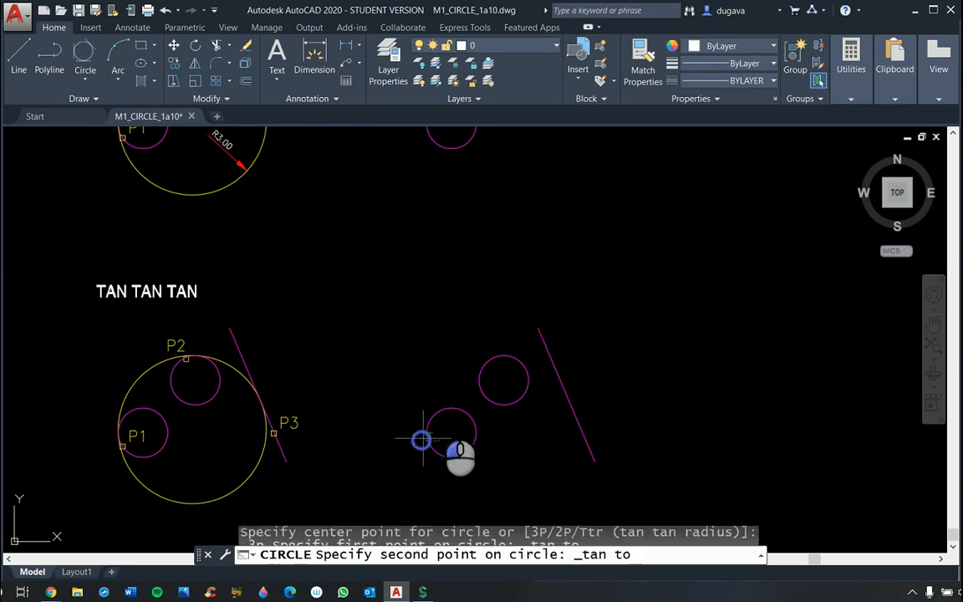
click(493, 356)
click(585, 440)
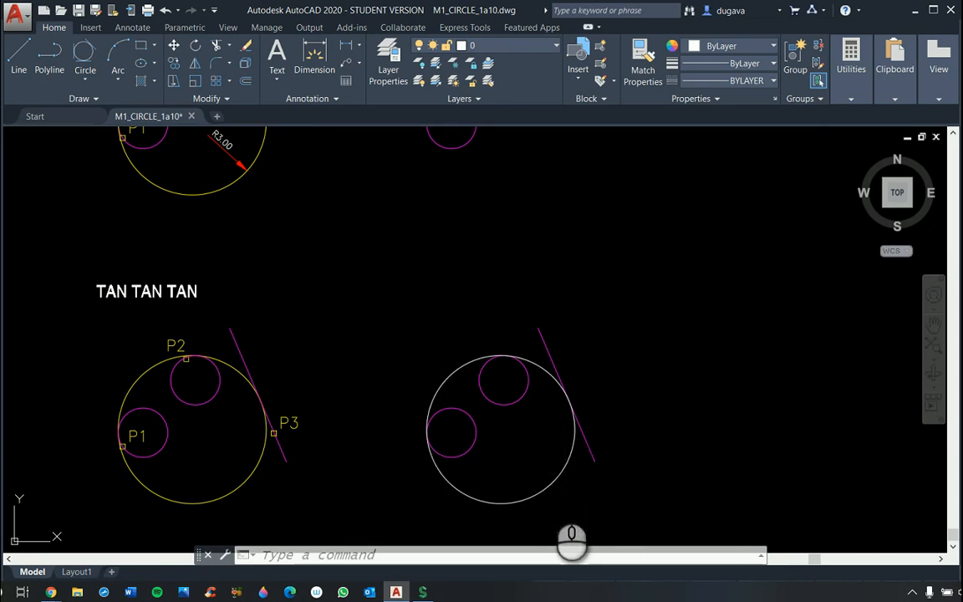
Step: Erase the white circle enclosing the two magenta circles in the TAN TAN TAN exercise
key(Escape)
key(Escape)
key(Escape)
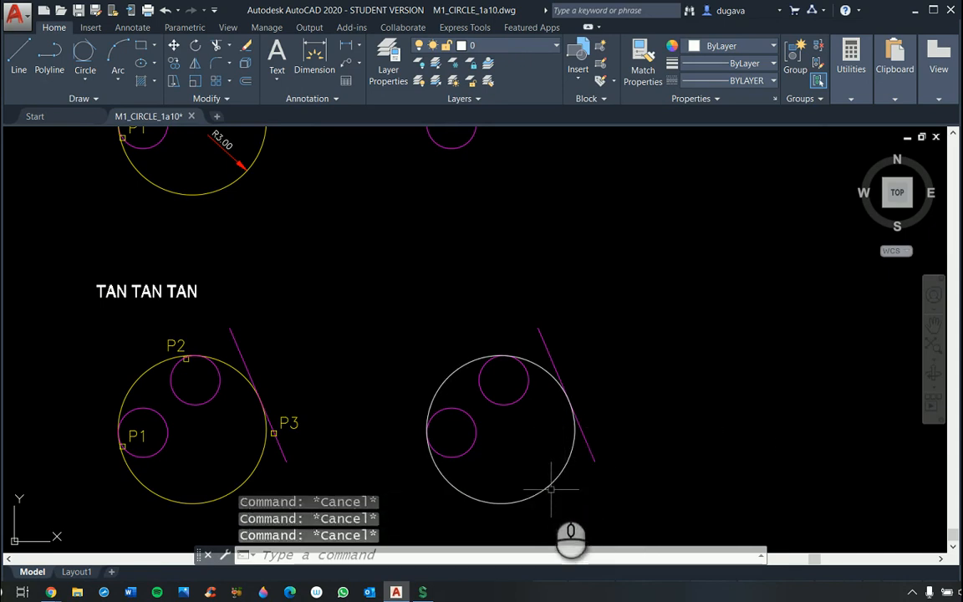
key(Delete)
click(550, 487)
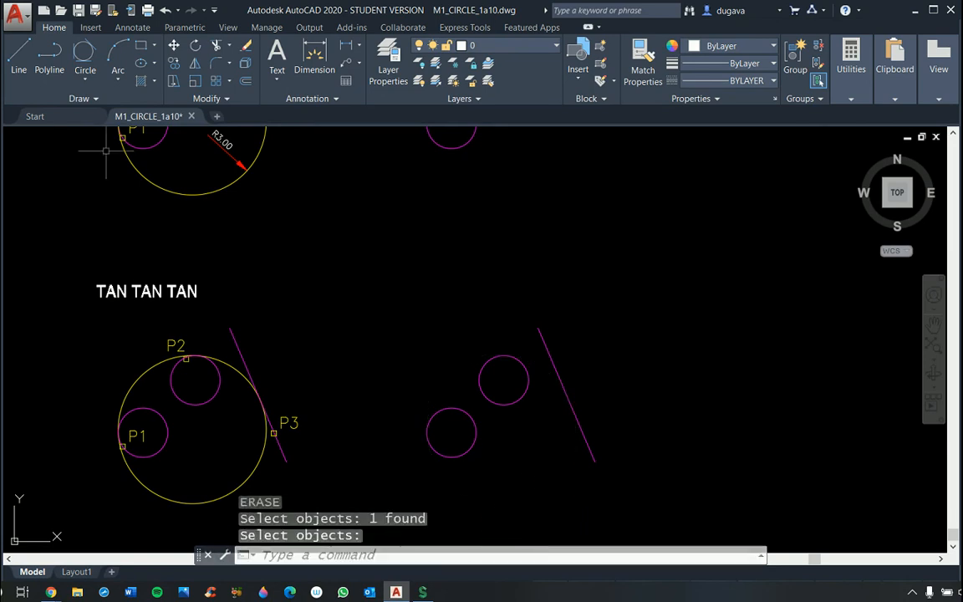
Step: Draw a Tan, Tan, Tan circle touching the outer lower-right sides of both magenta circles and the slanted line
click(86, 52)
click(473, 446)
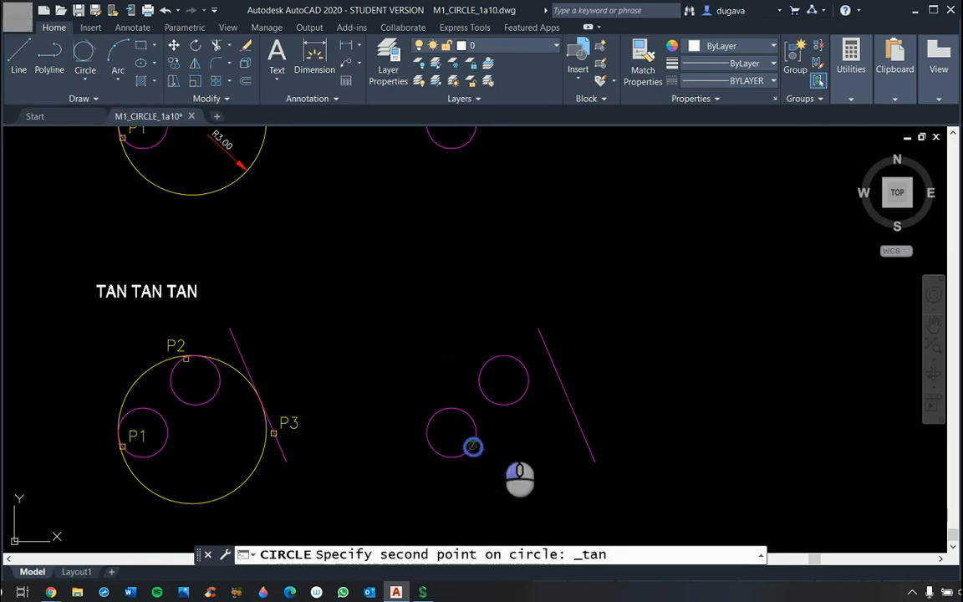
click(511, 404)
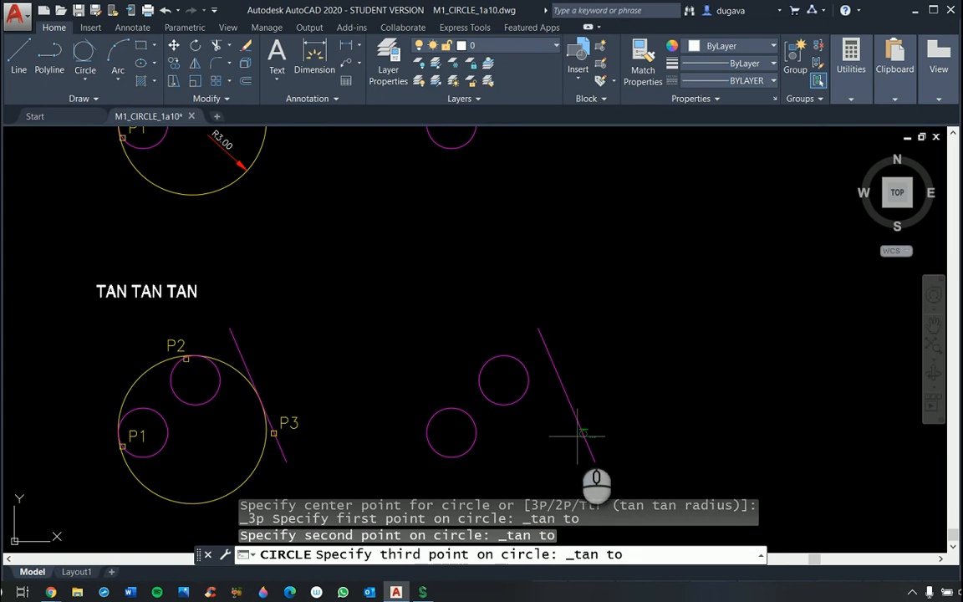
click(576, 431)
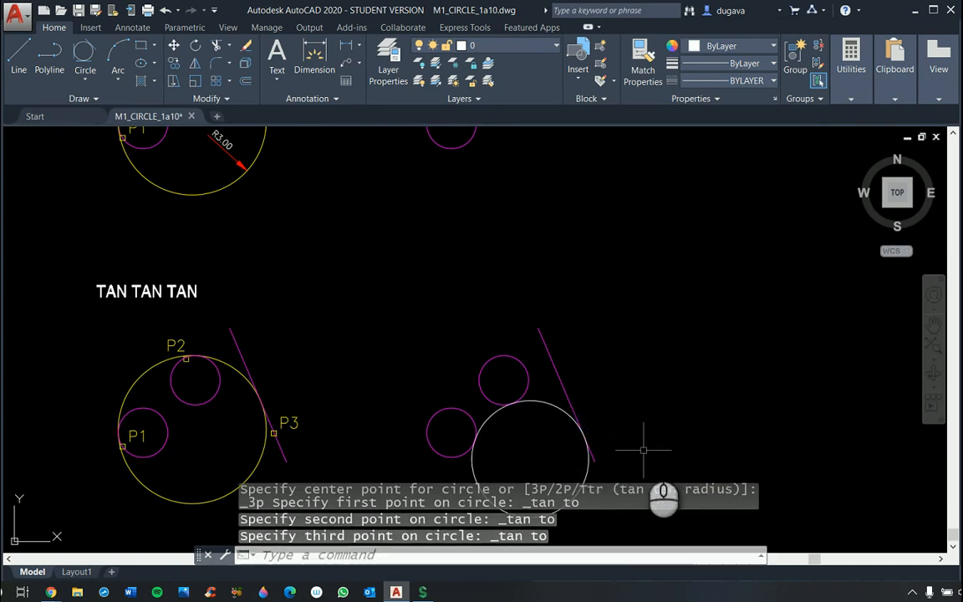
Step: In the TAN TAN TAN reference figure, draw a Tan, Tan, Tan circle externally touching both magenta circles and inscribed against the yellow circle
scroll(564, 418, down, 4)
scroll(556, 428, up, 4)
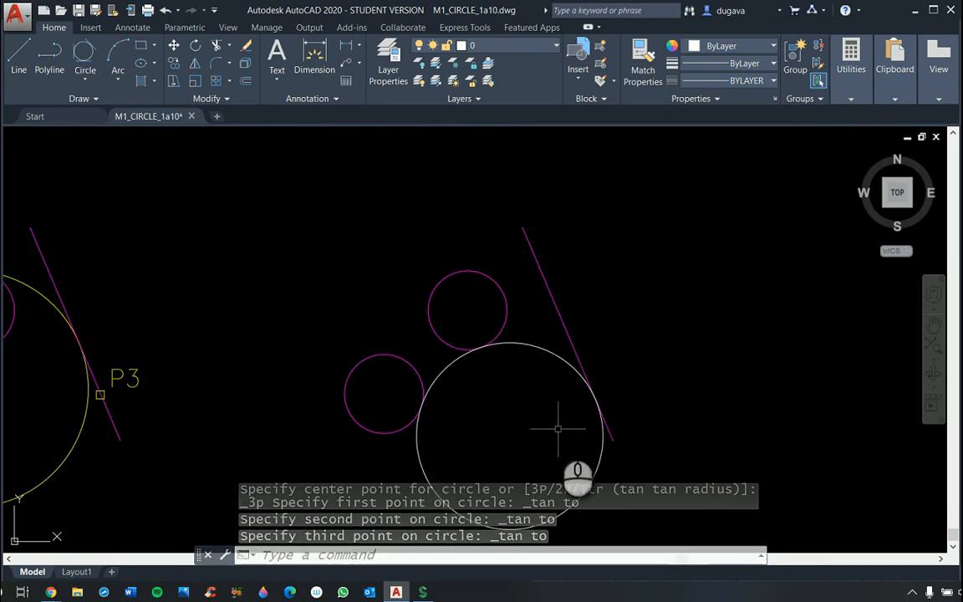
scroll(557, 428, down, 2)
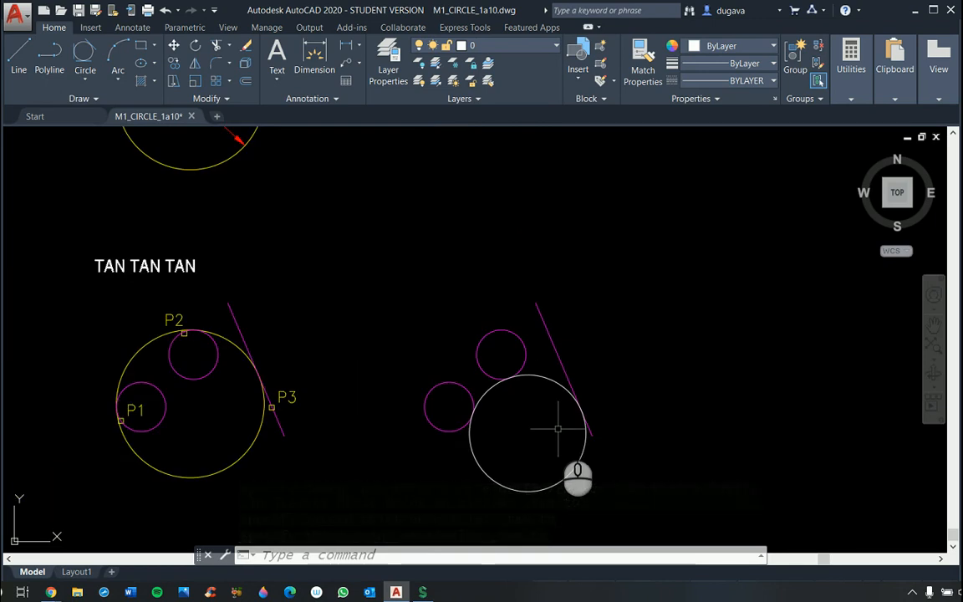
scroll(167, 413, up, 2)
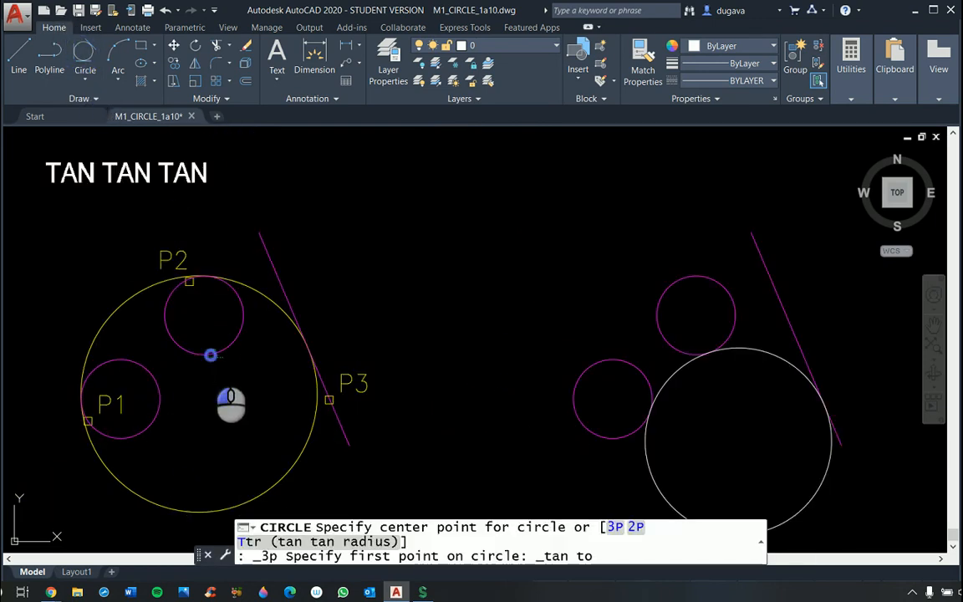
click(210, 354)
click(156, 412)
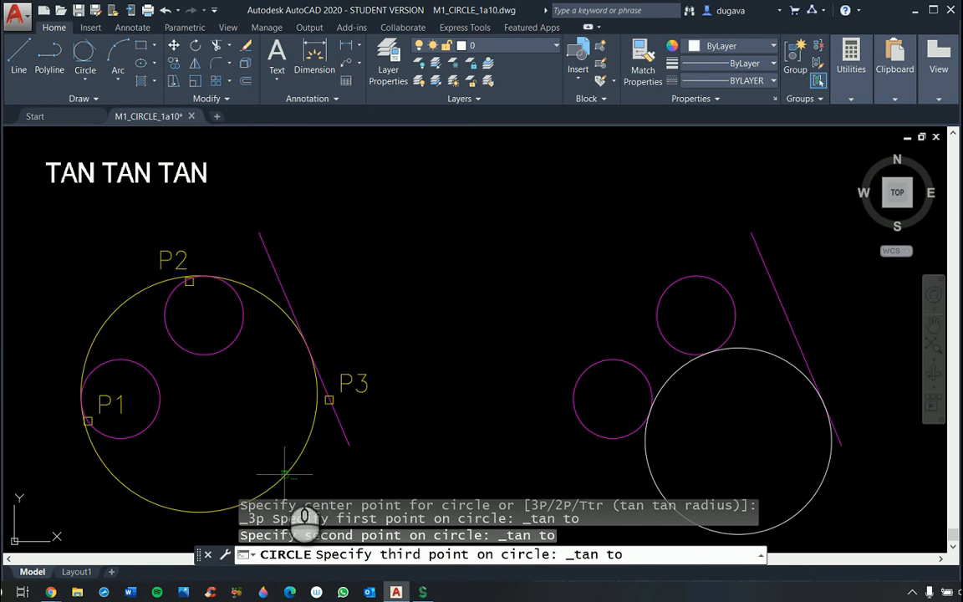
click(275, 469)
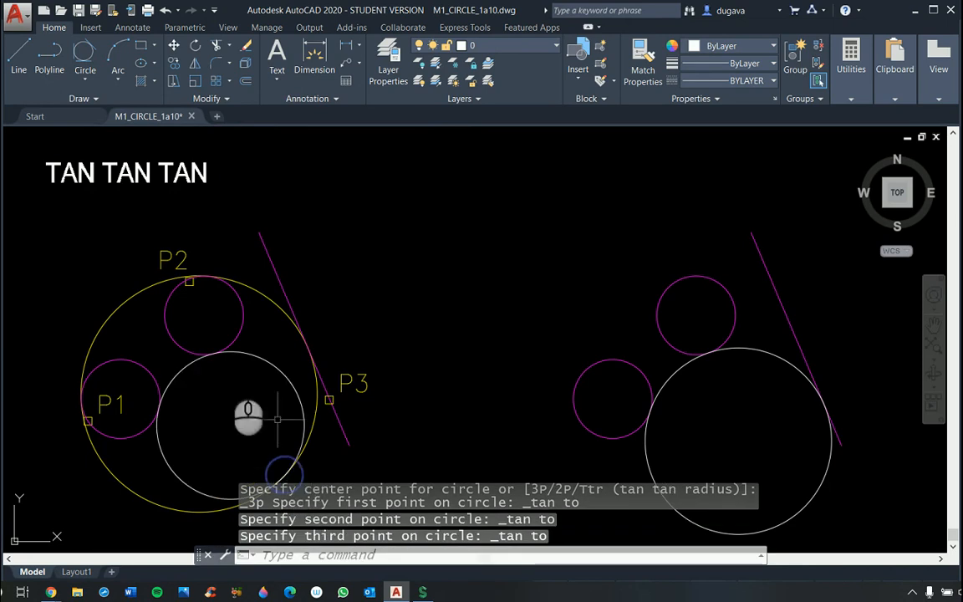
Step: In the TAN TAN TAN reference figure, draw a Tan, Tan, Tan circle in the upper-left gap between both magenta circles and the yellow circle
click(83, 52)
click(165, 326)
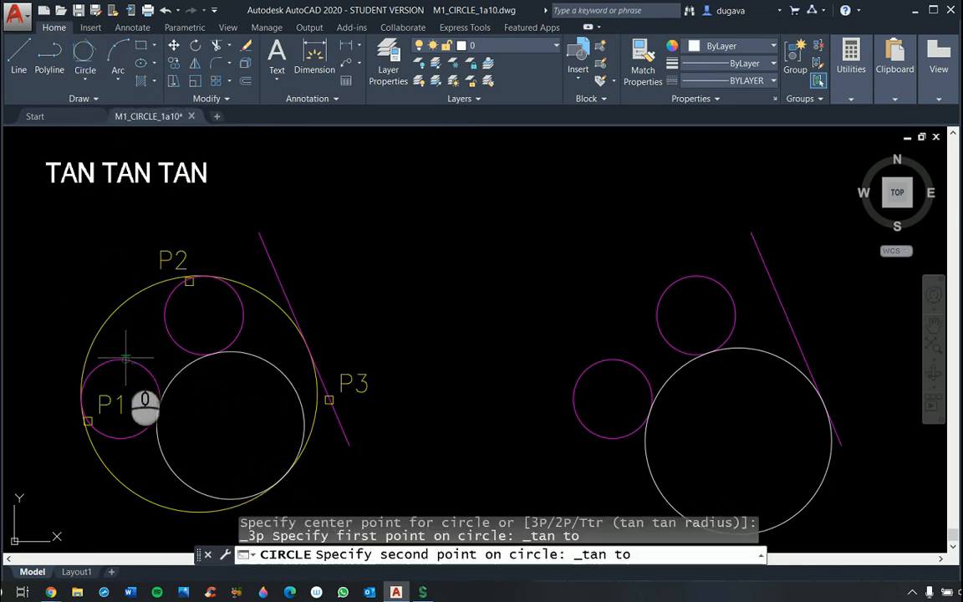
click(122, 359)
click(113, 318)
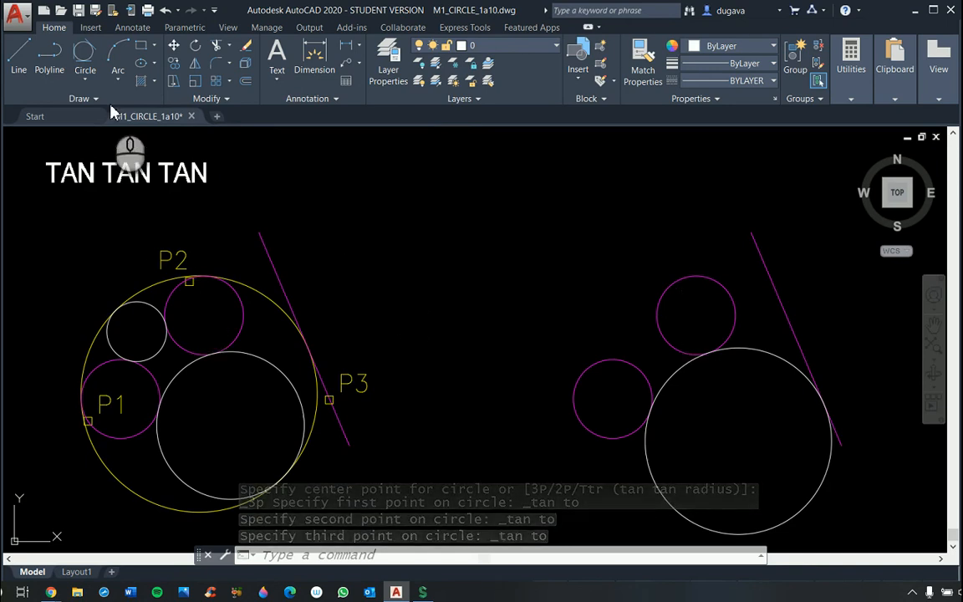
Step: Draw a Tan, Tan, Tan circle in the upper-right gap between the P2 magenta circle, the large white circle and the yellow circle
click(84, 57)
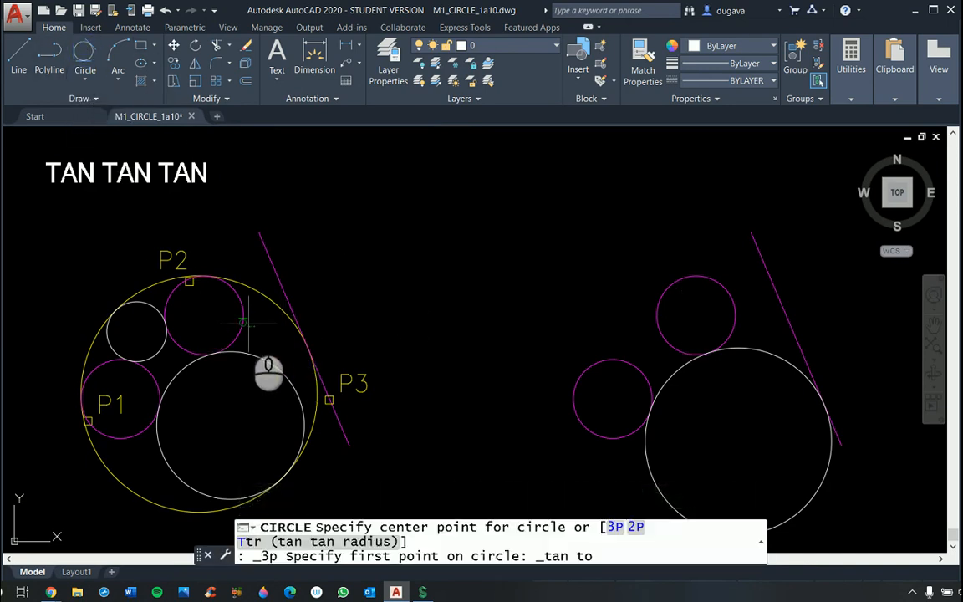
click(247, 323)
click(264, 341)
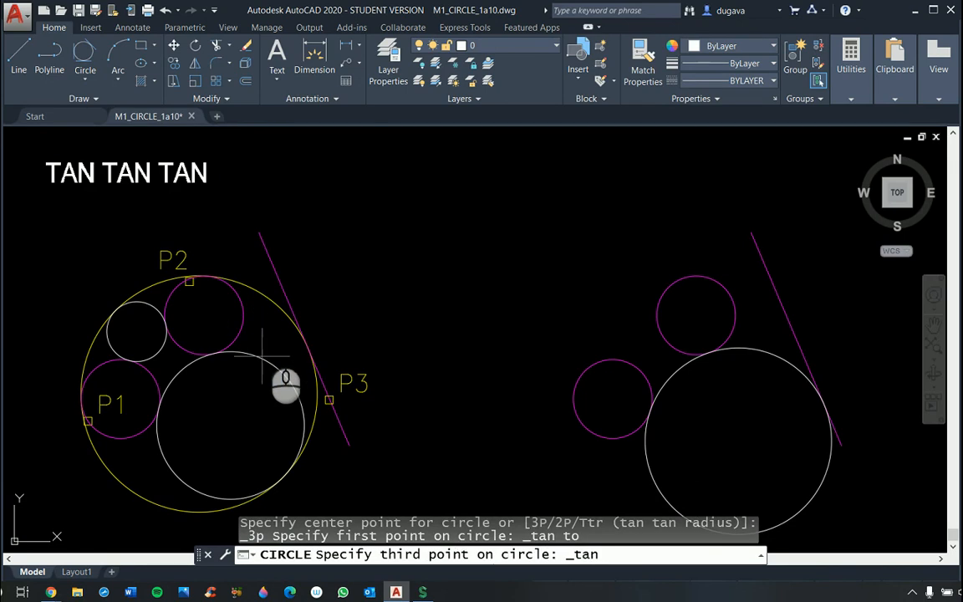
click(268, 308)
Step: Draw a Tan, Tan, Tan circle in the lower-left gap between the P1 magenta circle, the large white circle and the yellow circle
right_click(142, 457)
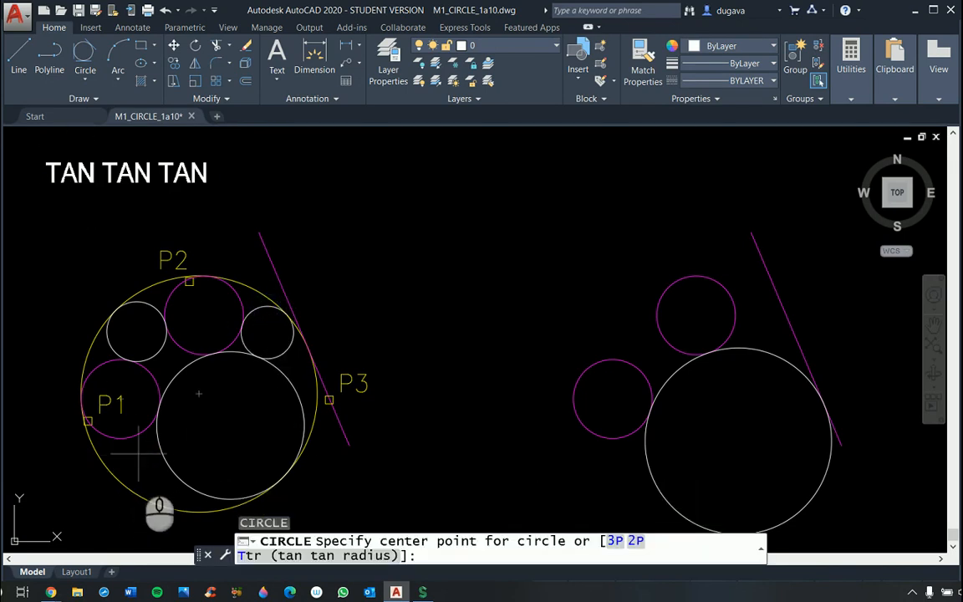
click(85, 55)
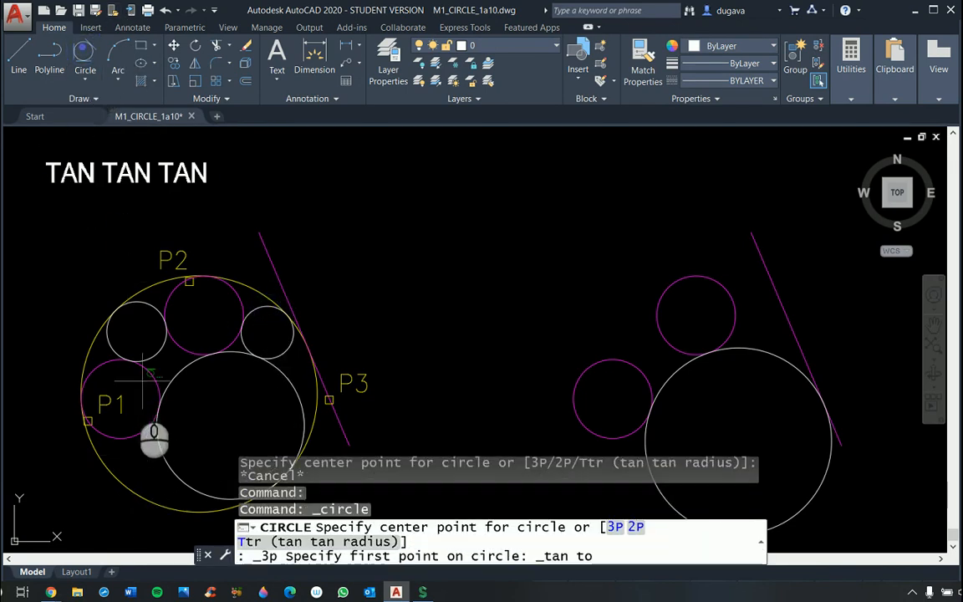
click(129, 428)
click(156, 450)
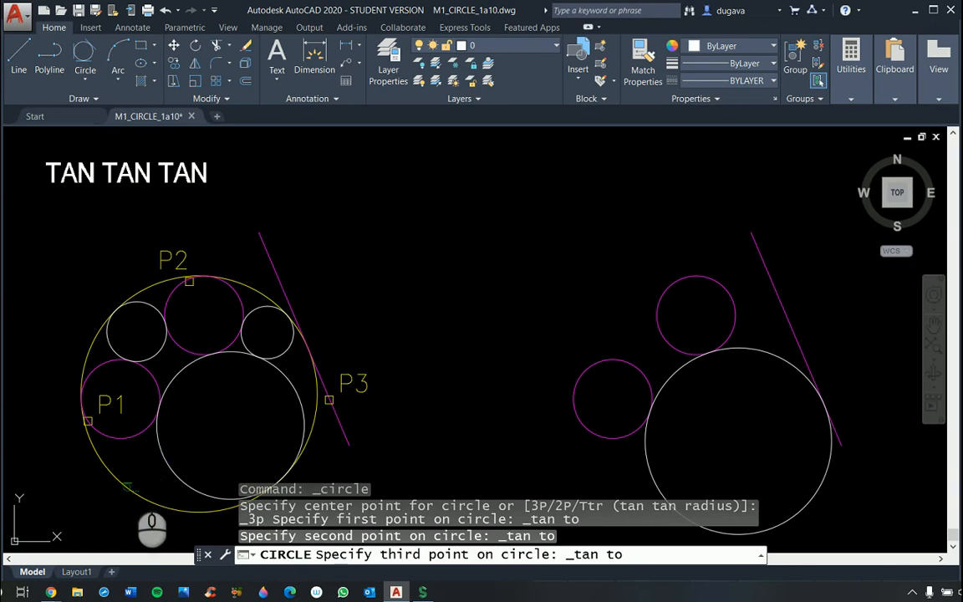
click(128, 483)
scroll(176, 358, up, 5)
scroll(190, 353, down, 3)
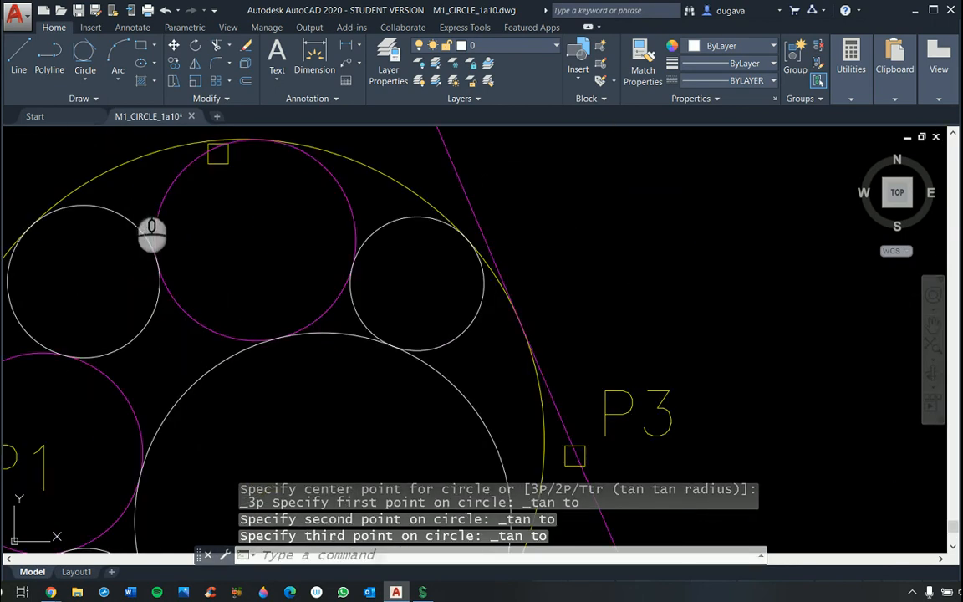
scroll(401, 333, down, 6)
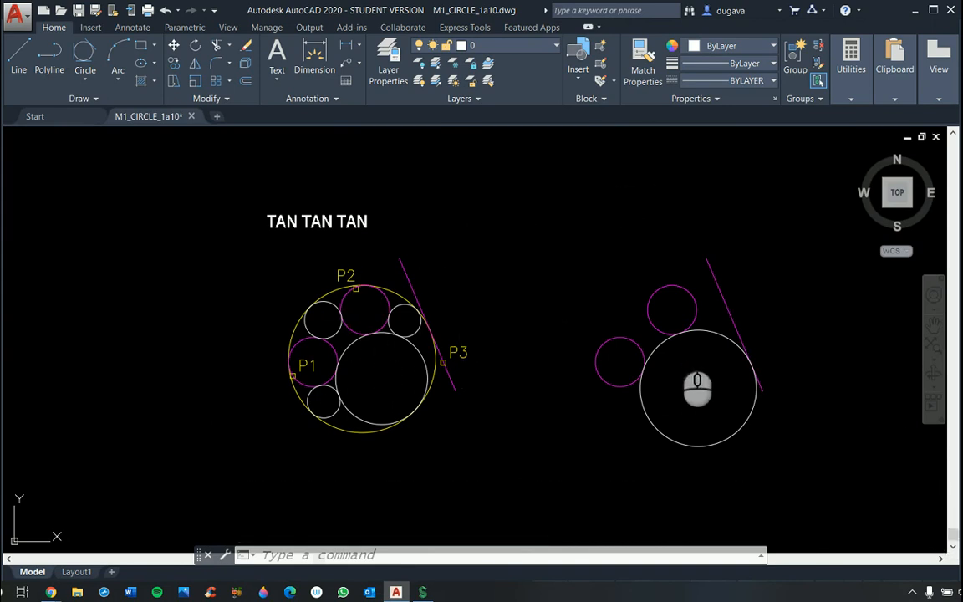
key(Escape)
key(Escape)
click(815, 271)
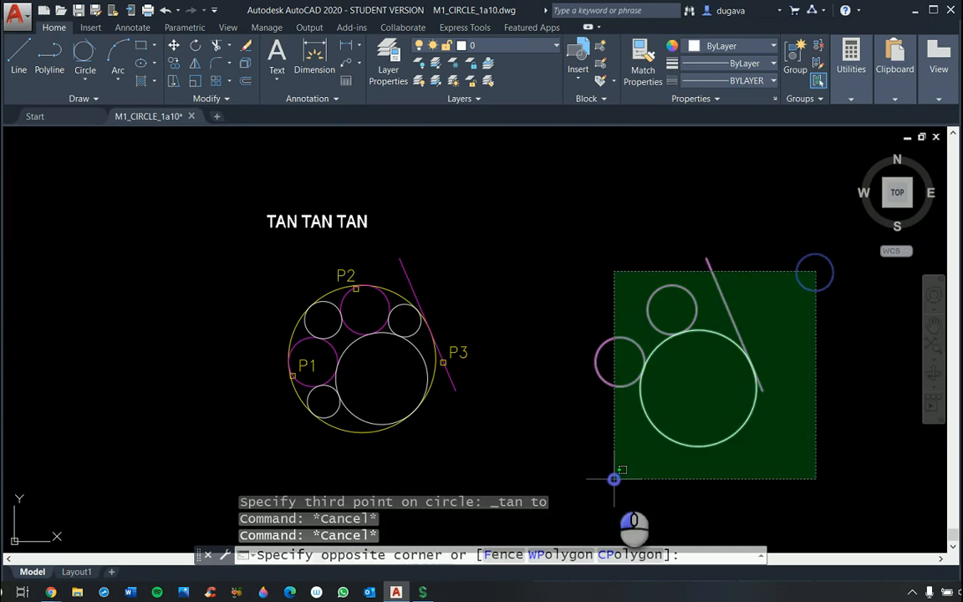
click(616, 477)
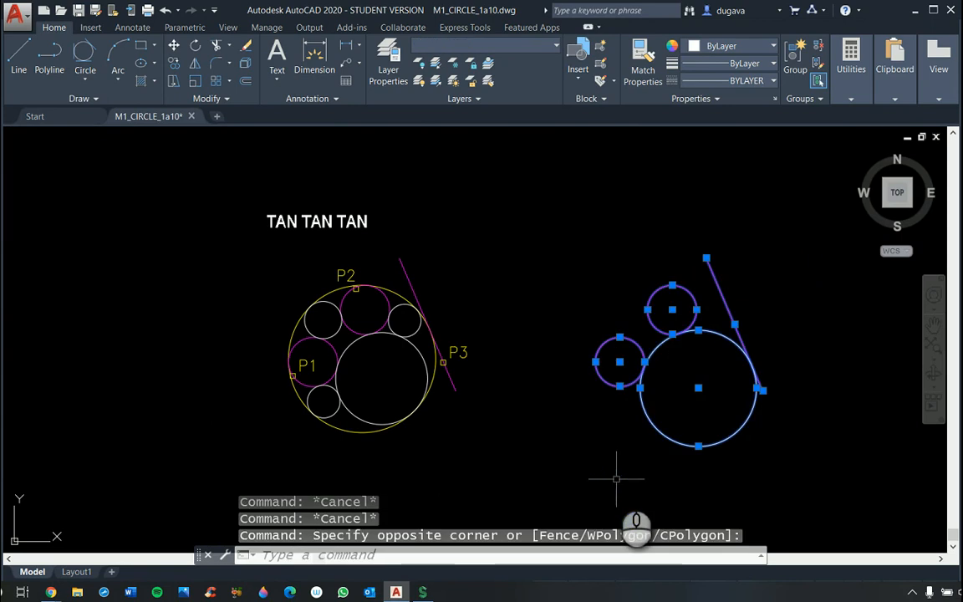
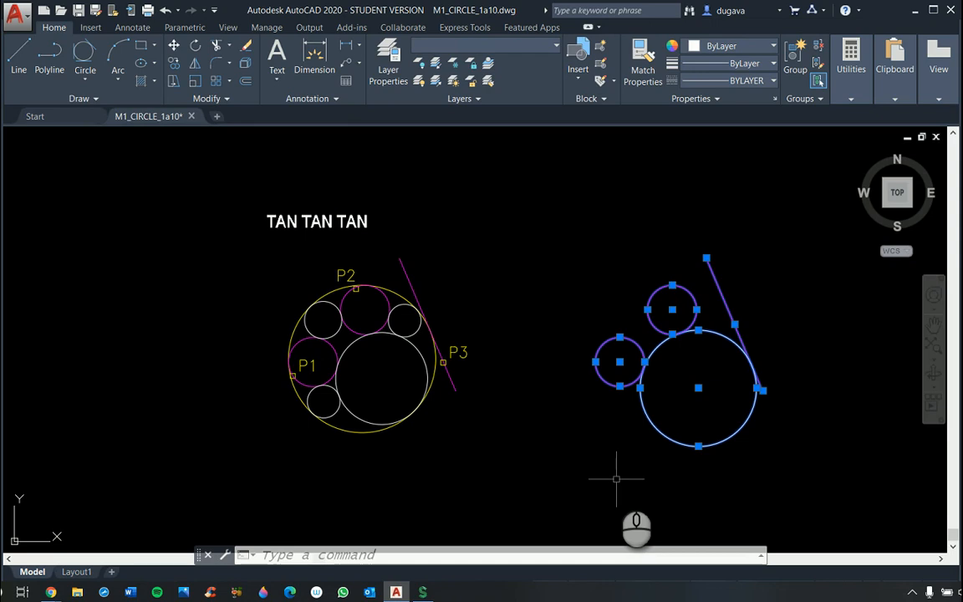
Step: Clear the selection and review the column of circle exercises, comparing the yellow reference figures with their practice copies
scroll(434, 401, down, 5)
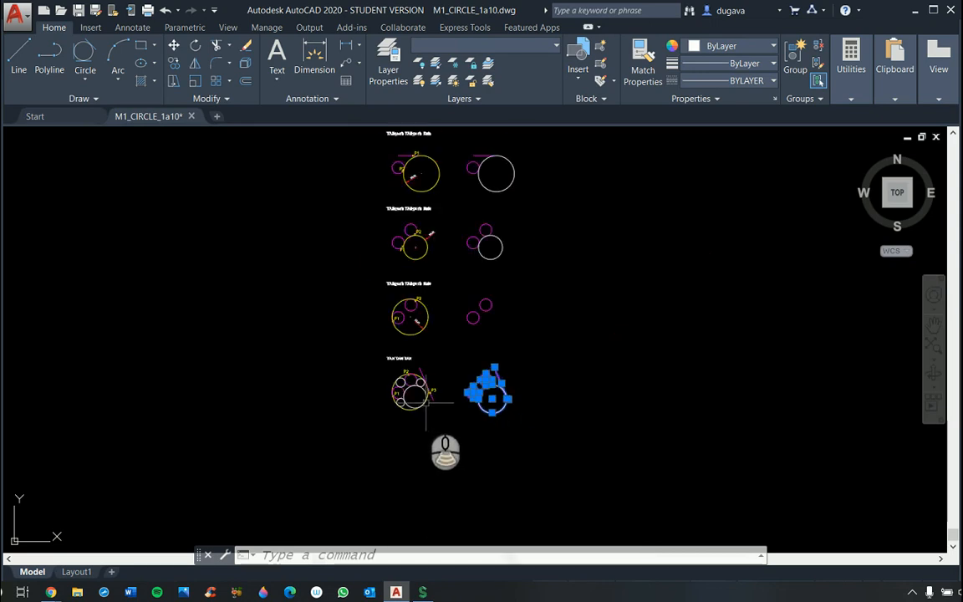
scroll(439, 385, up, 5)
scroll(439, 373, down, 4)
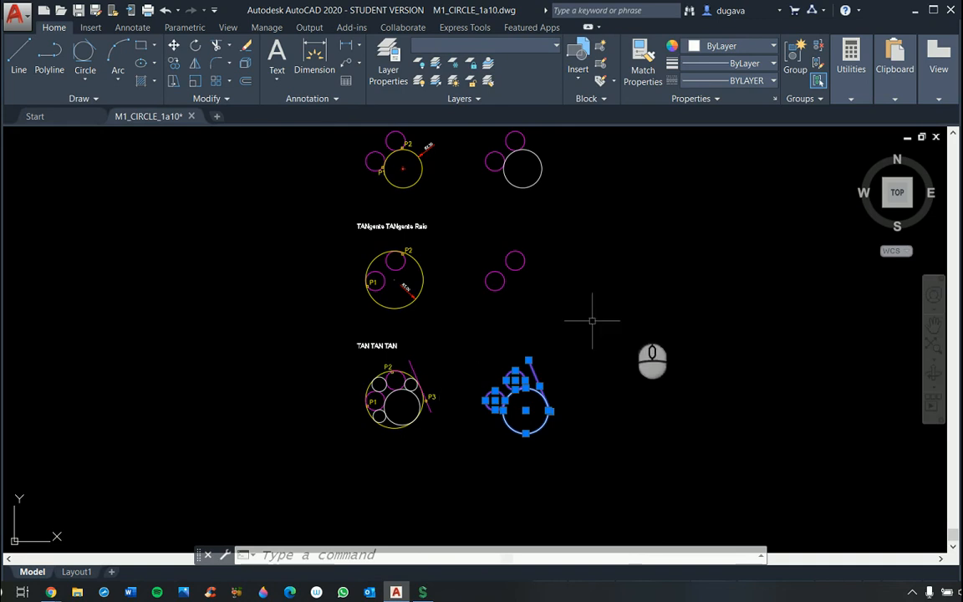
key(Escape)
scroll(651, 215, down, 5)
scroll(652, 217, up, 5)
scroll(652, 218, down, 5)
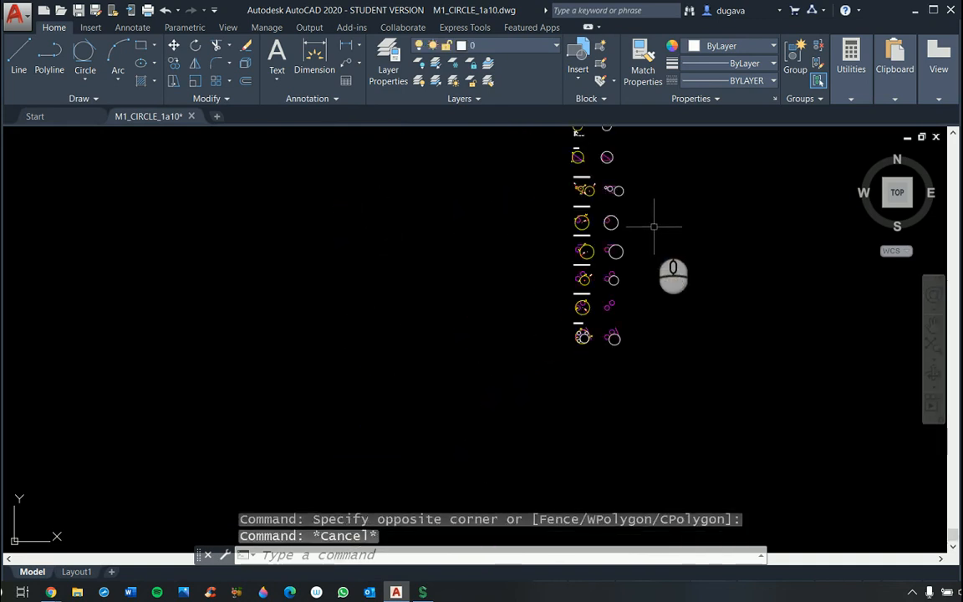
scroll(651, 222, up, 3)
scroll(652, 222, down, 2)
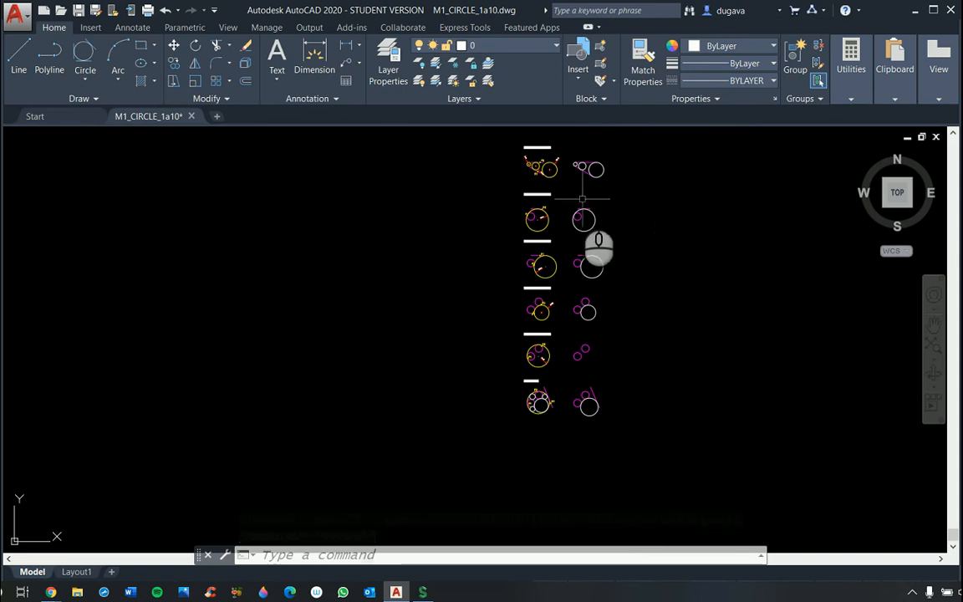
Step: Start closing the M1_CIRCLE_1a10.dwg drawing and cancel at the save-changes prompt
click(191, 117)
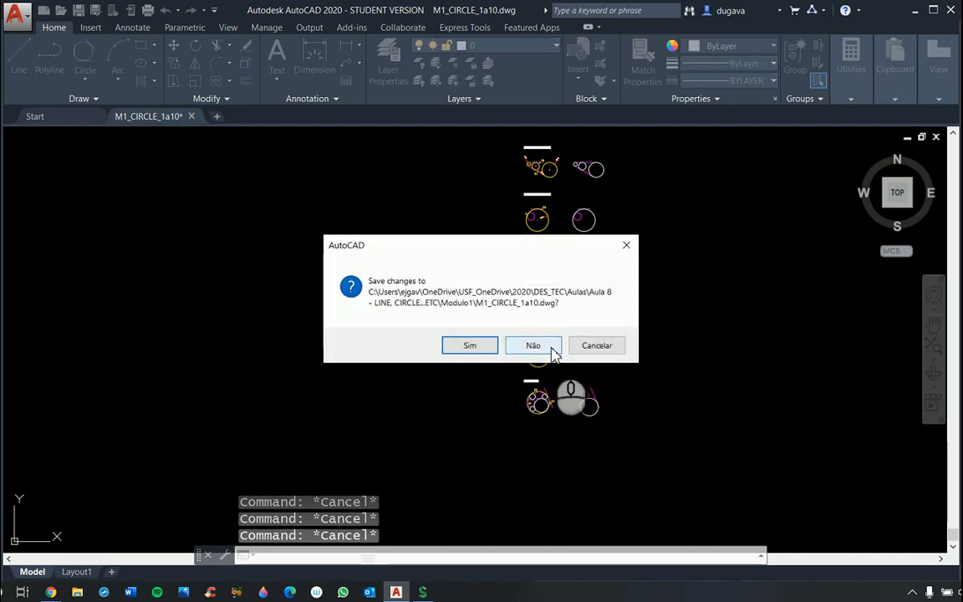
click(591, 351)
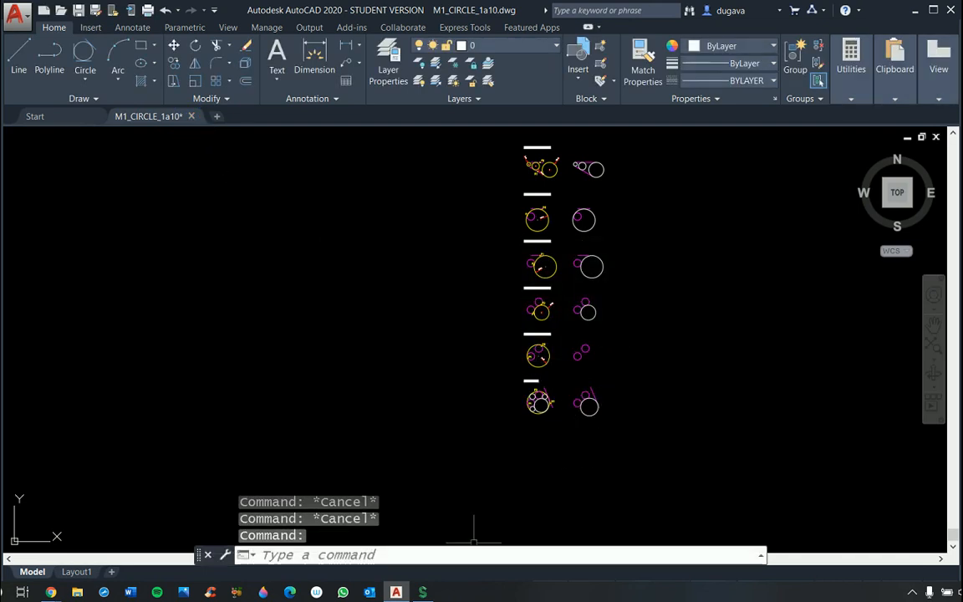